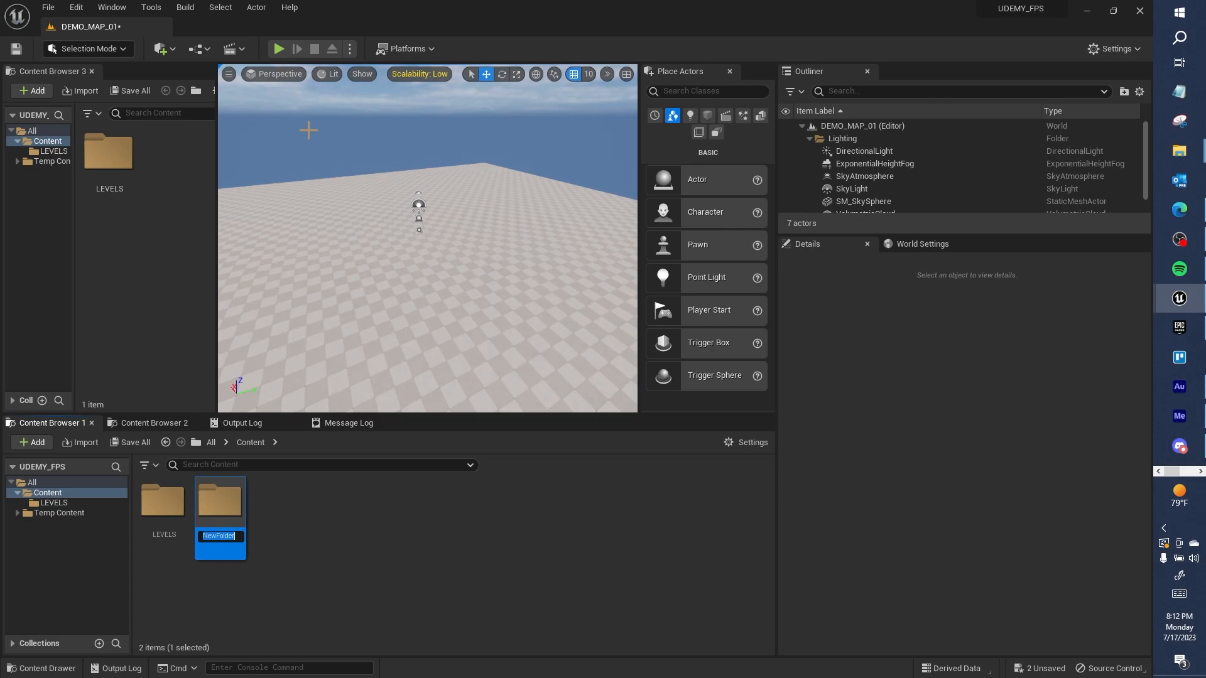
Name the new folder in Content PLAYER_CHARACTER
type("CHA")
key("BackSpace")
key("BackSpace")
type("F")
type("R")
key("Return")
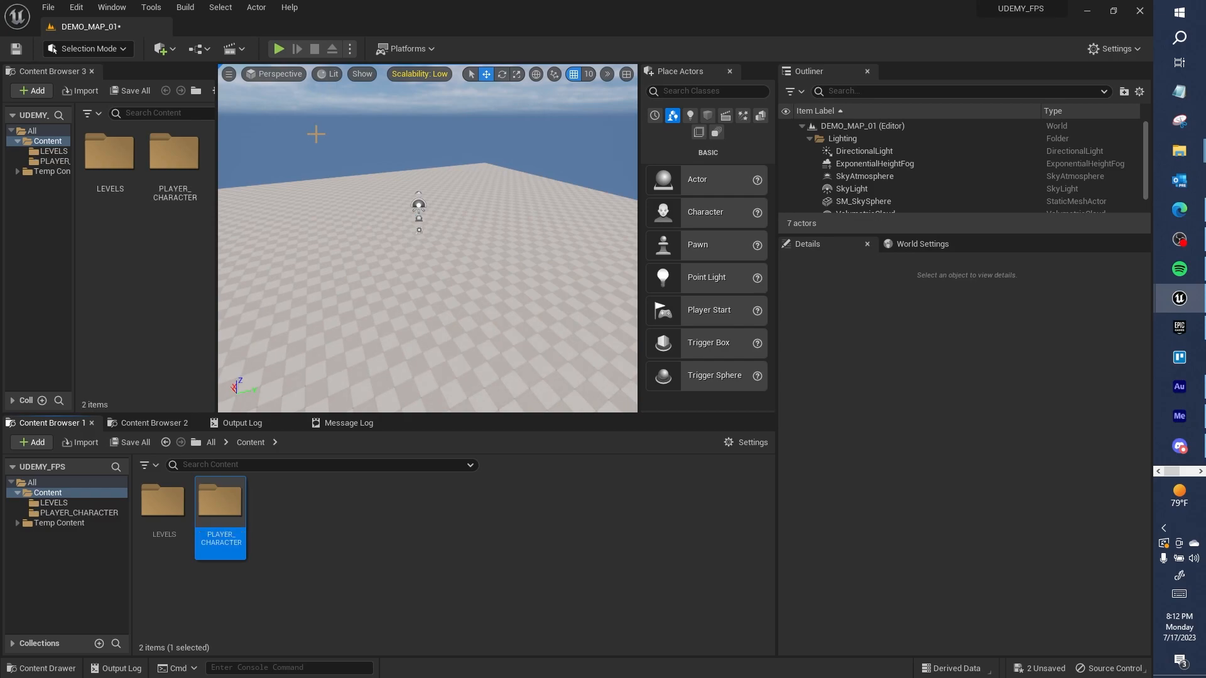
left_click(285, 534)
right_click(303, 511)
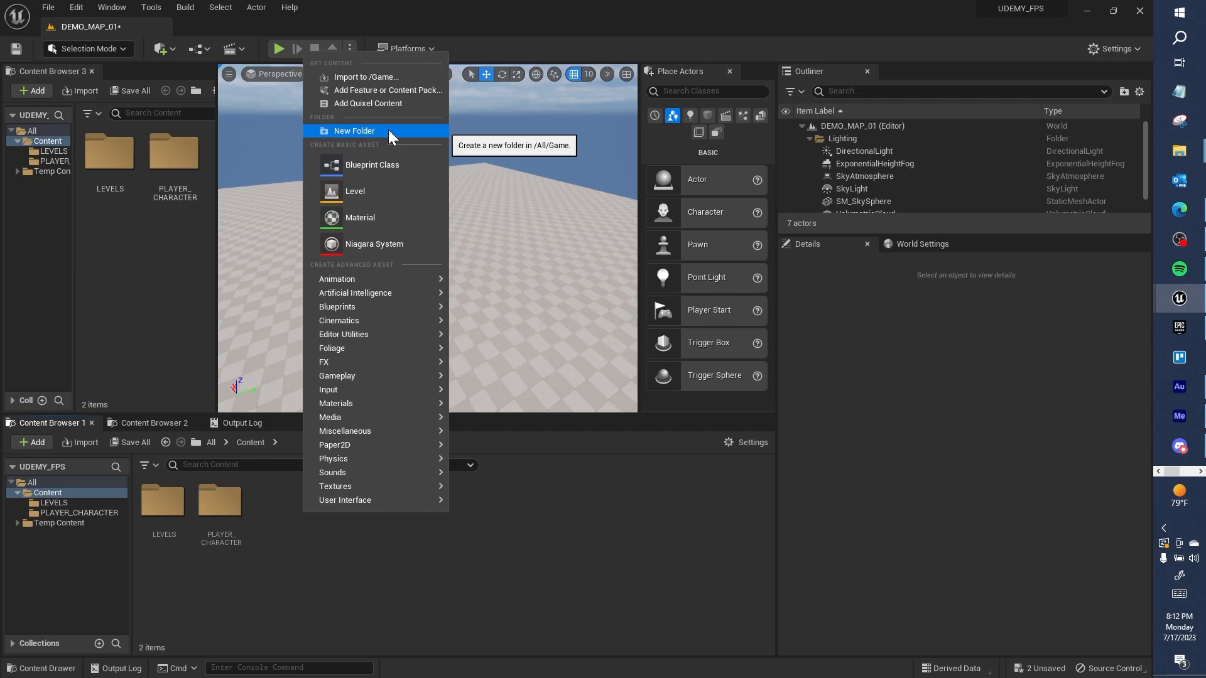
left_click(271, 556)
left_click(219, 506)
right_click(225, 502)
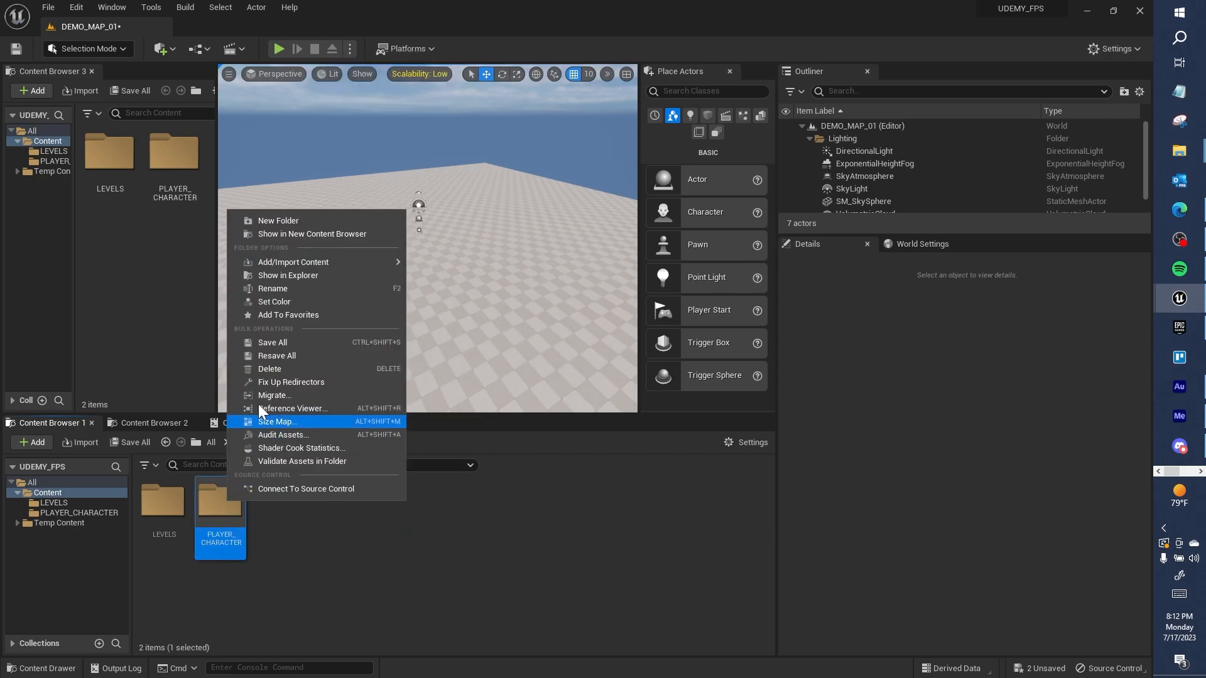
left_click(291, 300)
mouse_move(382, 406)
left_mouse_down()
mouse_move(314, 315)
mouse_move(363, 431)
mouse_move(394, 451)
mouse_move(342, 363)
mouse_move(367, 437)
mouse_move(387, 402)
left_mouse_up()
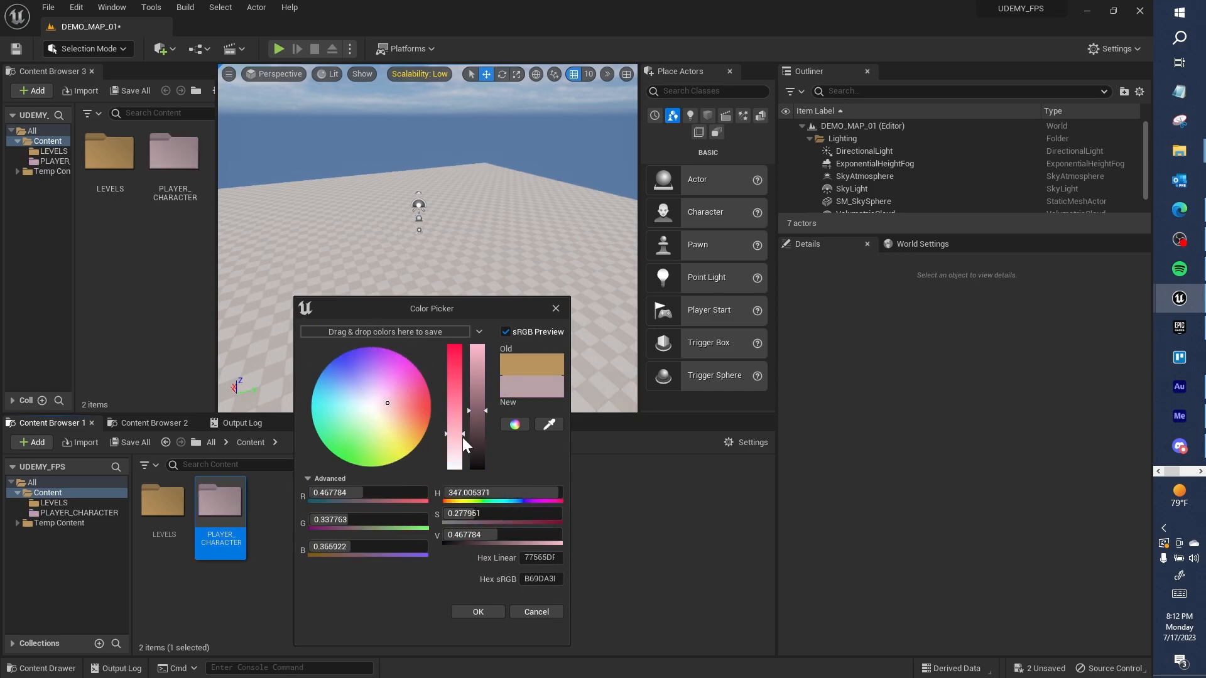
left_click(536, 611)
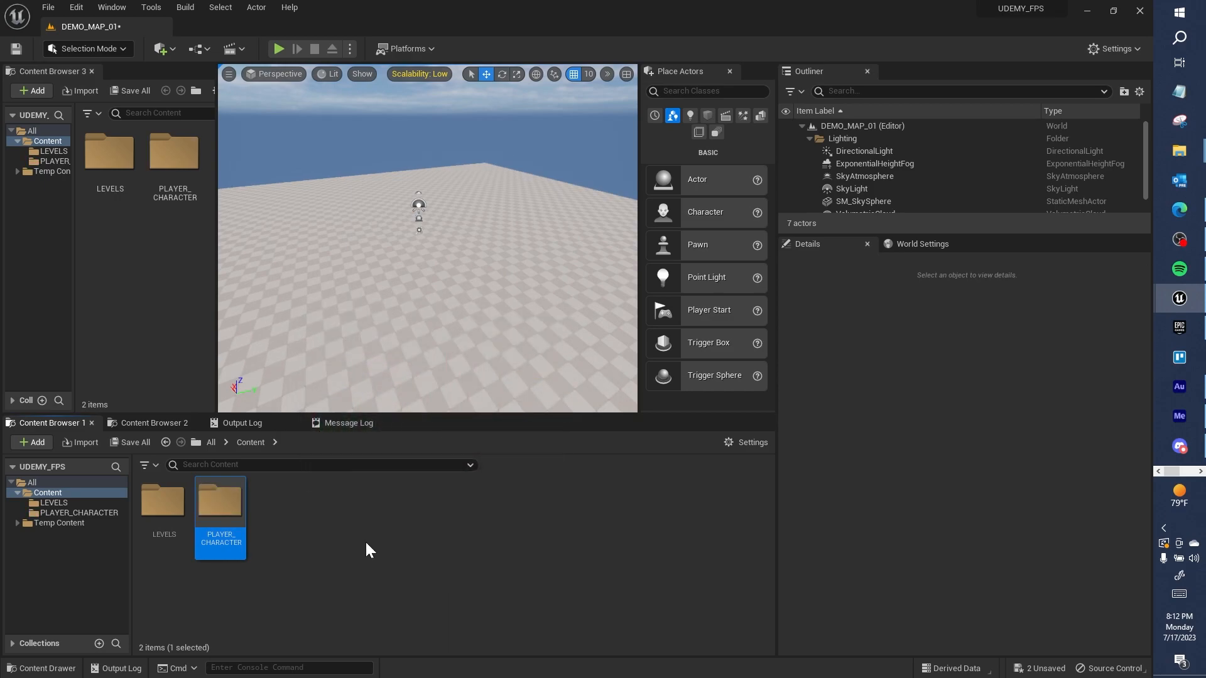
Set the PLAYER_CHARACTER folder's color to a fully saturated deep blue with a value of 0.6875
right_click(233, 507)
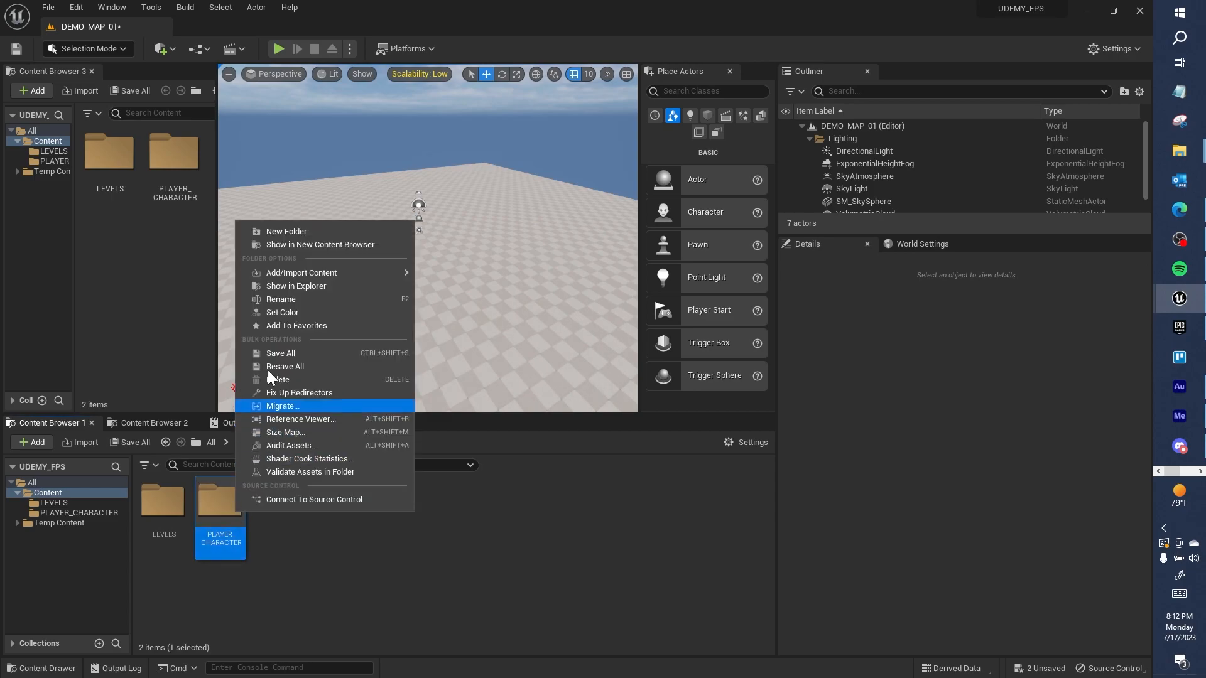
left_click(283, 313)
left_click_drag(368, 393, 324, 364)
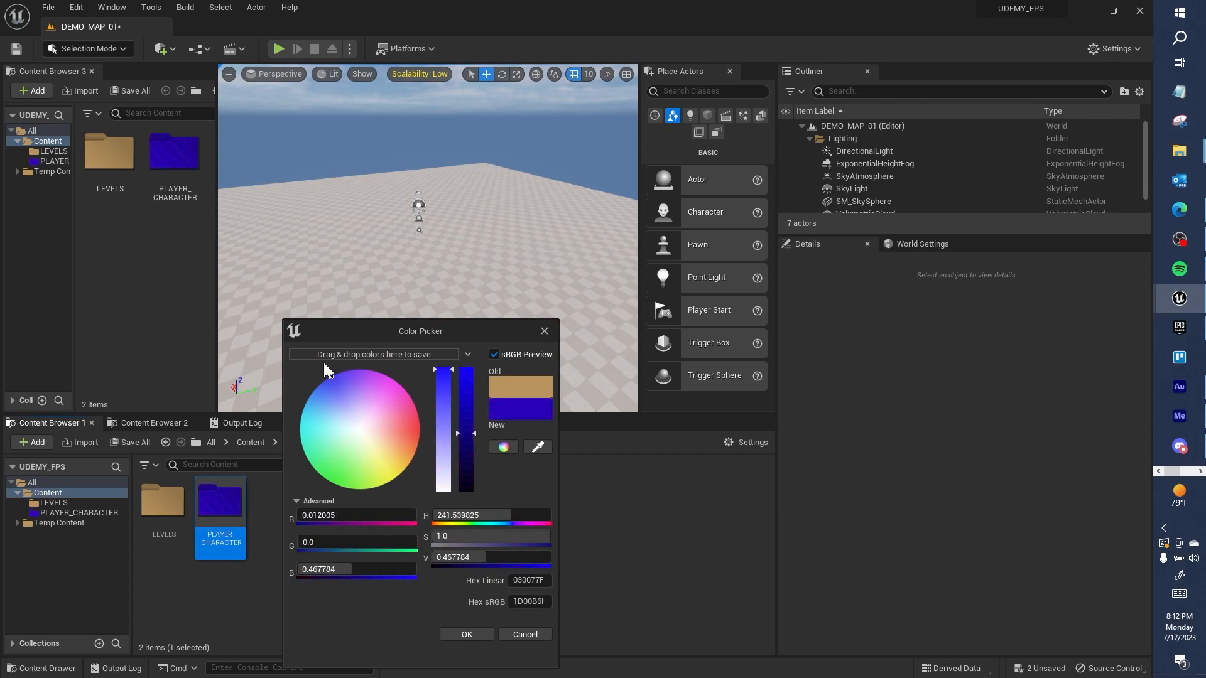
left_click(462, 409)
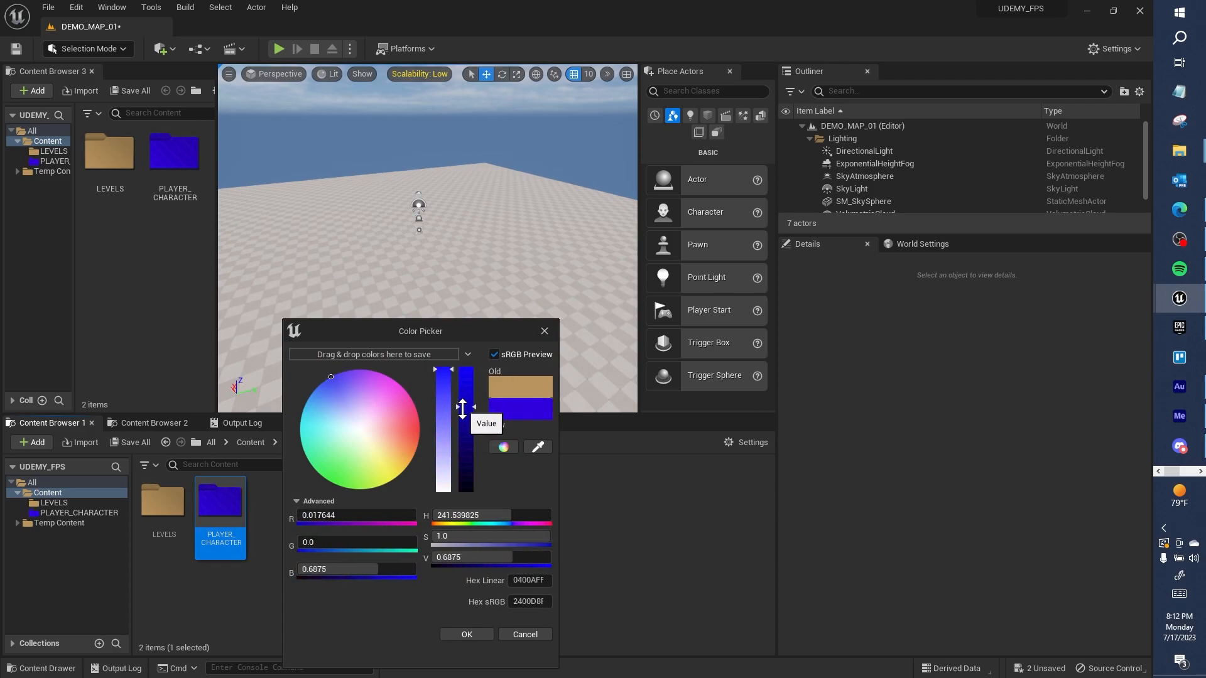
Save the blue as a reusable swatch, rename its color theme PLAYER_CHARACTER_FOLDER_COLOR, and accept the folder color
left_click_drag(518, 408, 402, 354)
left_click(468, 355)
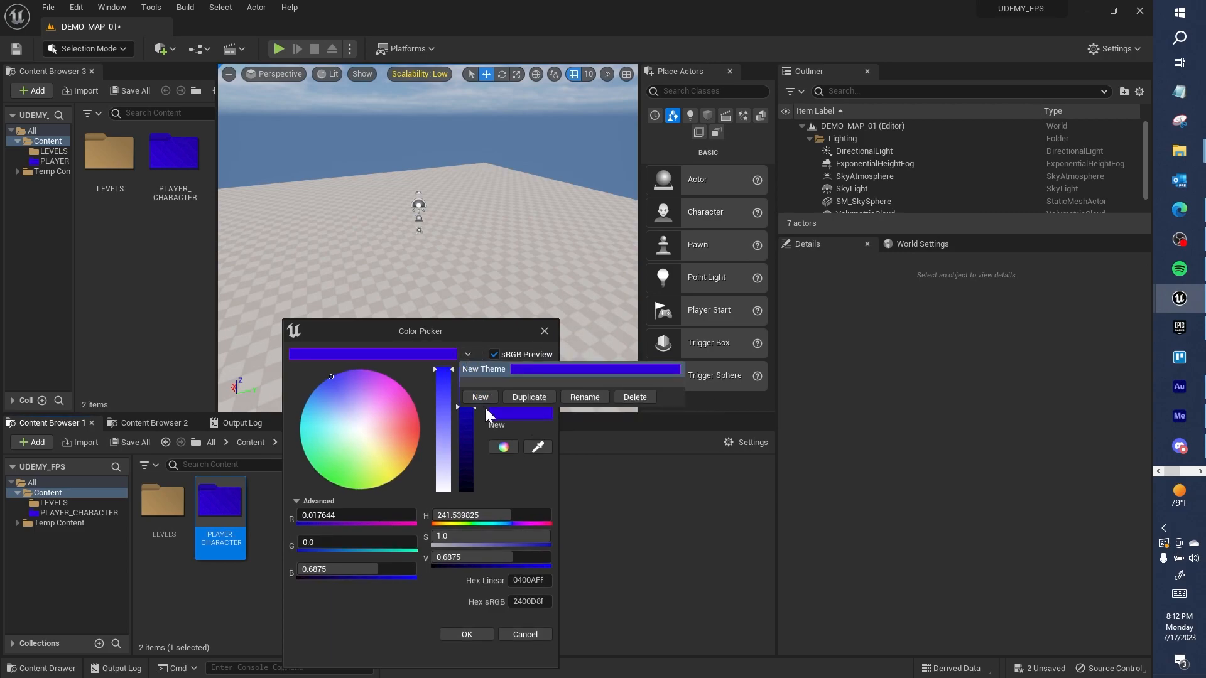
left_click(578, 399)
type("PLAYER_CHARACTER_FOLDER_COLOR")
key("Return")
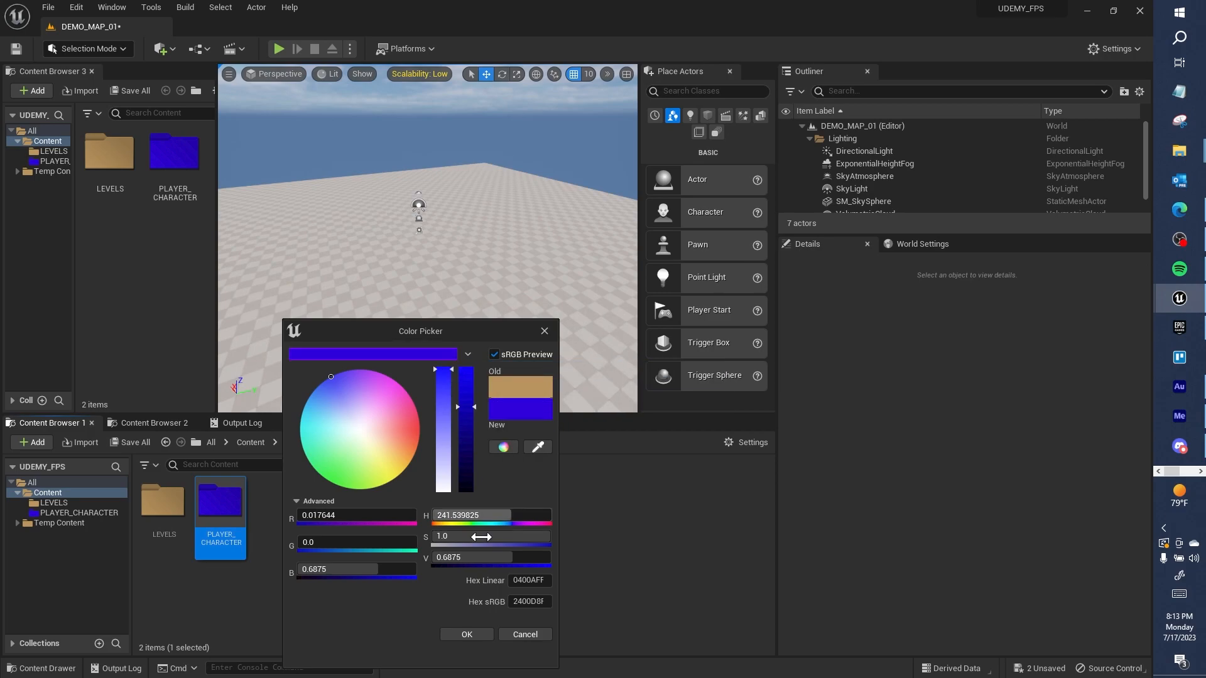
left_click(477, 635)
left_click(258, 524)
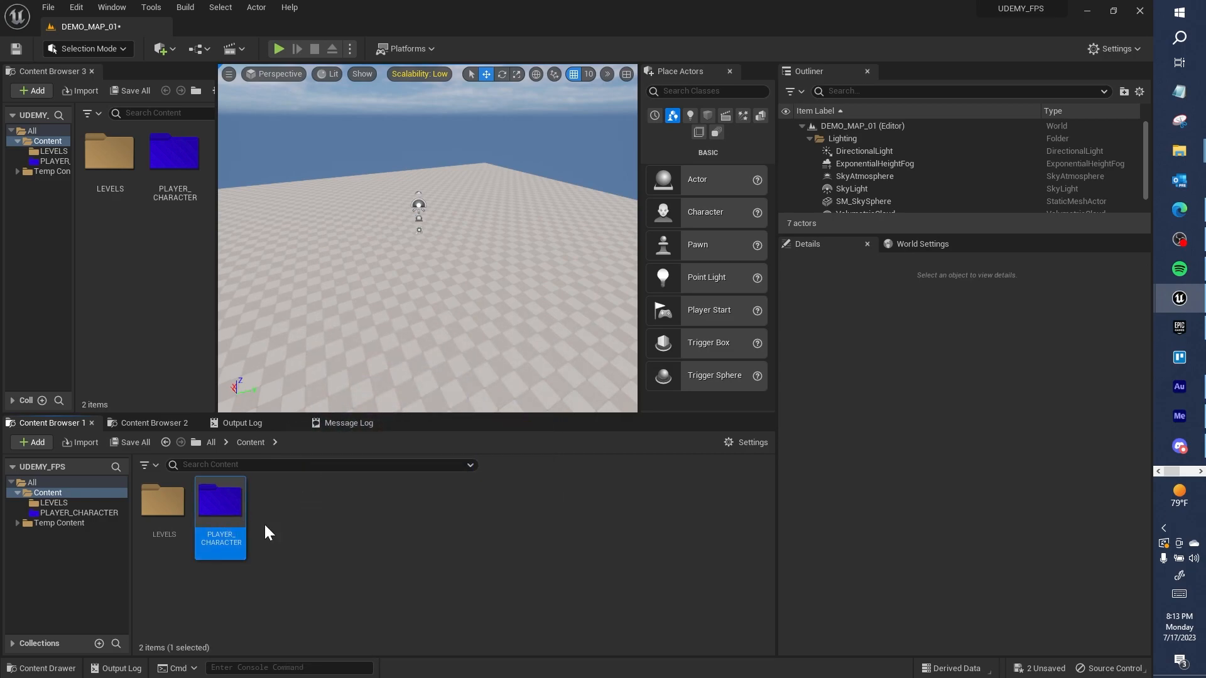
Create a new folder named PLAYER_CONTROLLER in Content
right_click(289, 509)
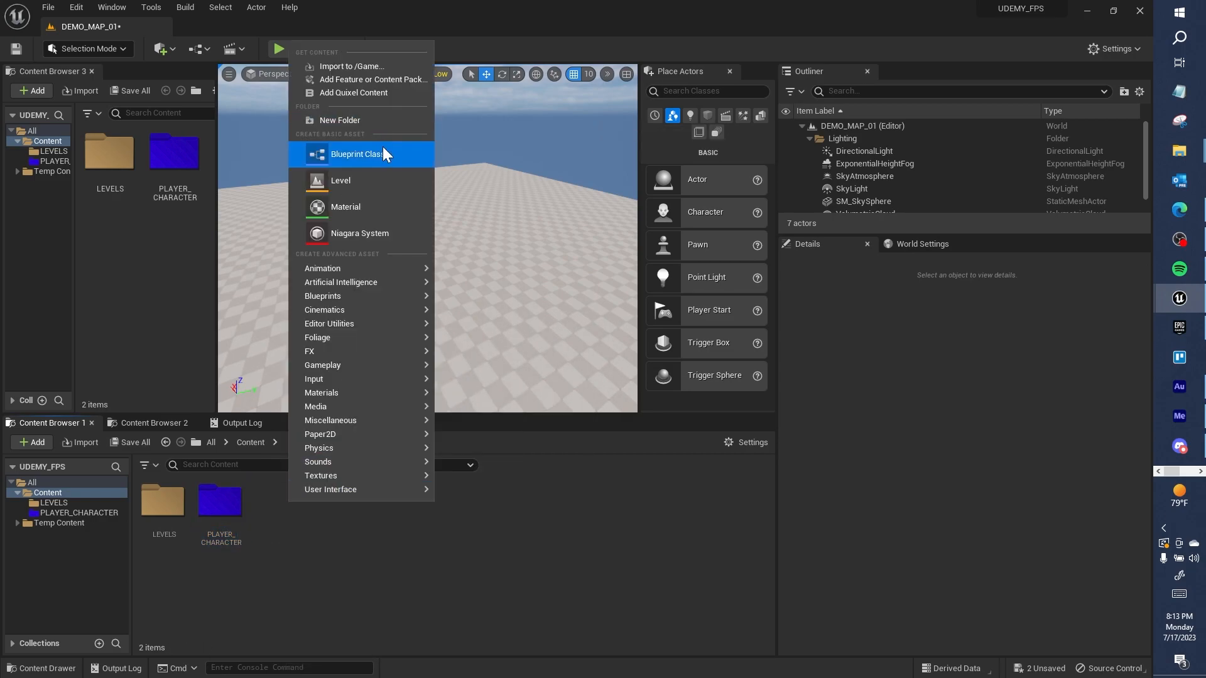
left_click(378, 119)
type("PLAYER_CONTROLLER")
key("Return")
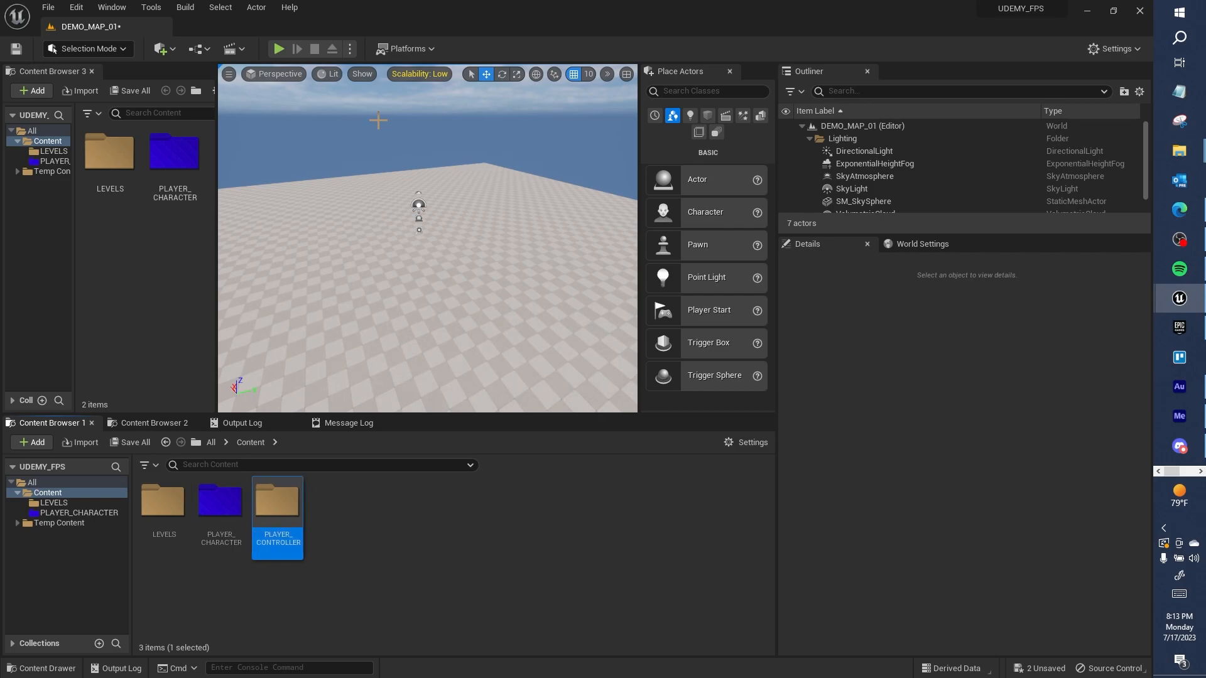
Create a Player Controller Blueprint class named PLAYER_CONTROLLER inside the PLAYER_CONTROLLER folder
double_click(286, 506)
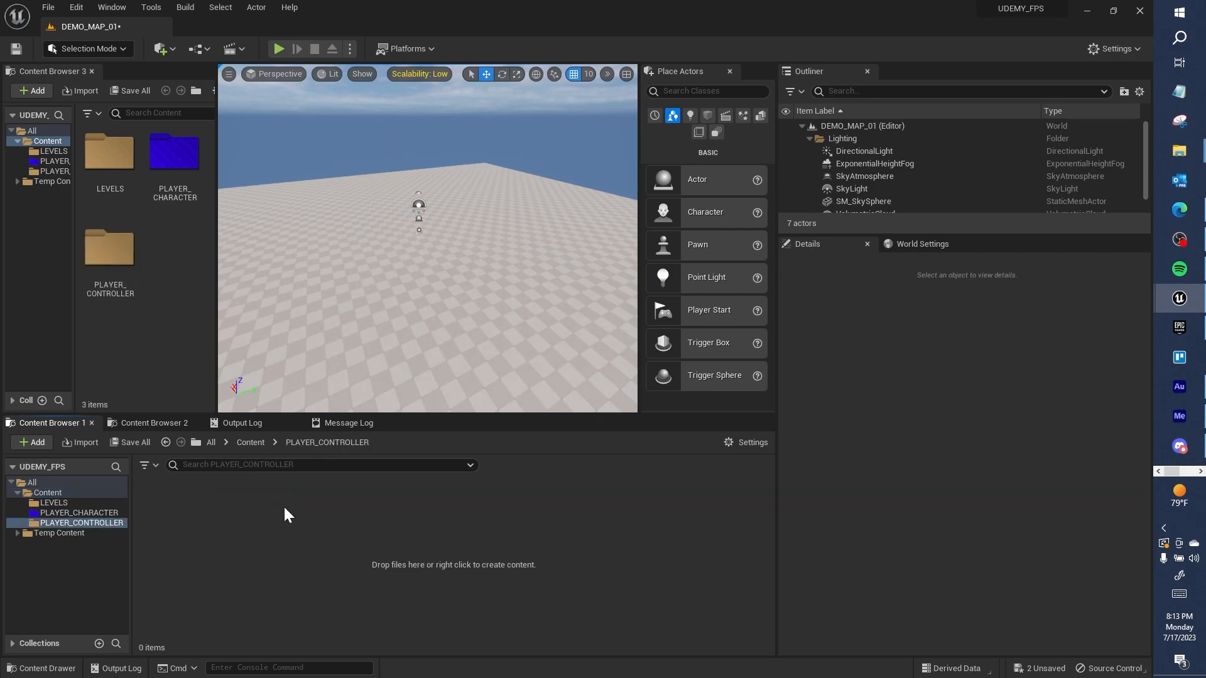
right_click(284, 505)
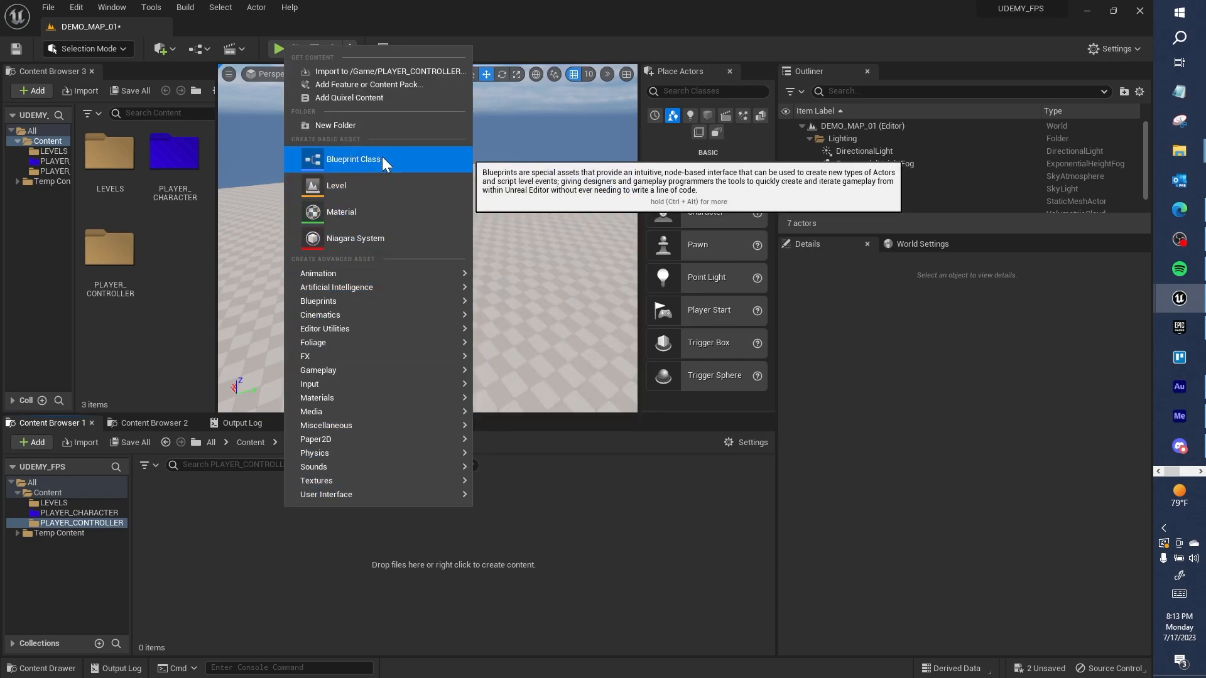
left_click(381, 159)
left_click(470, 295)
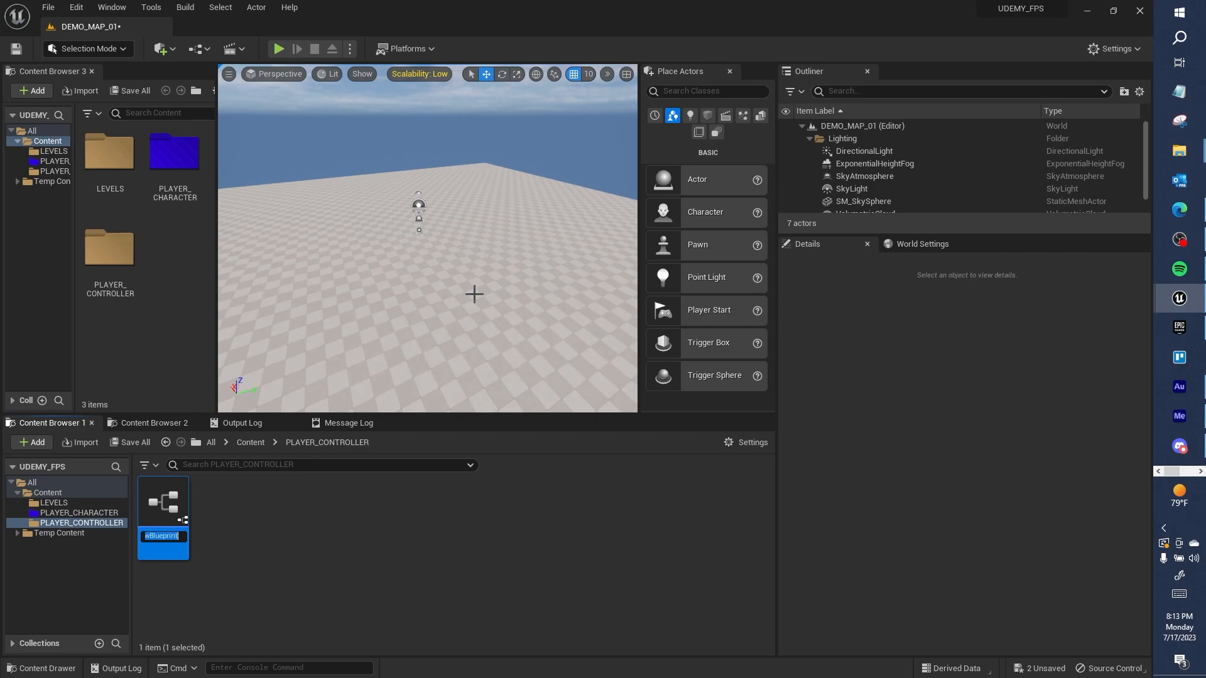
type("PLAYER_CONTROLLER")
key("Return")
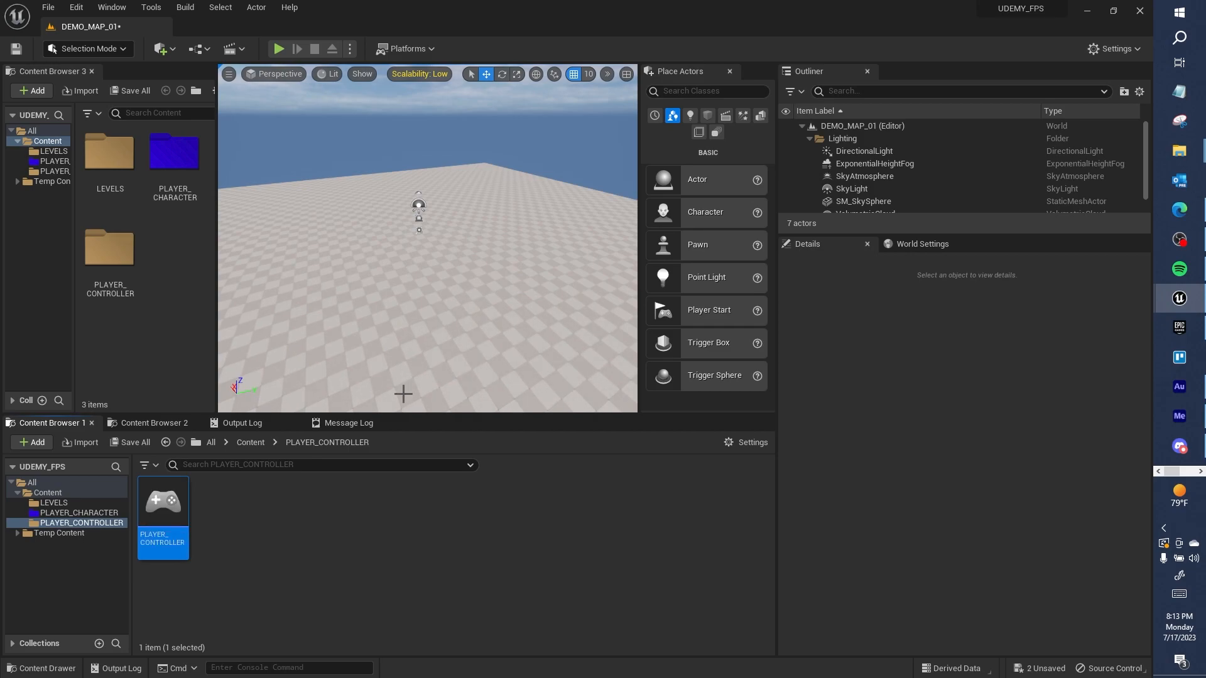
Return to Content and create a new folder named GAME_MODES
left_click(260, 441)
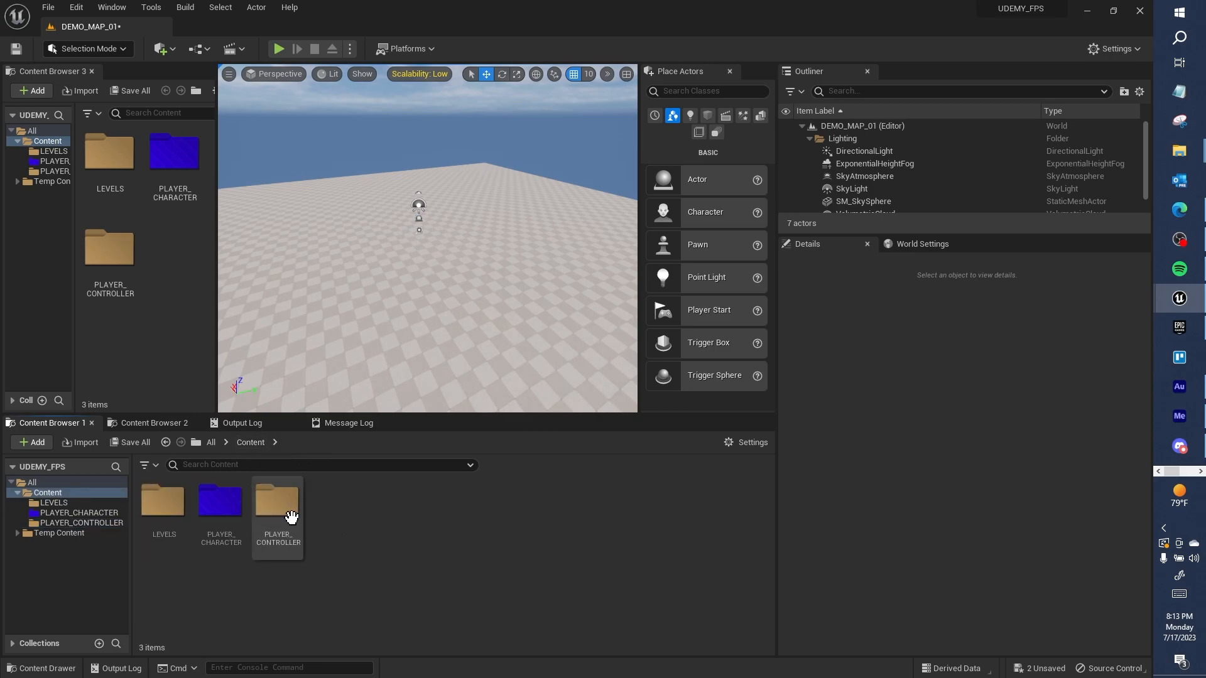
right_click(374, 517)
left_click(429, 126)
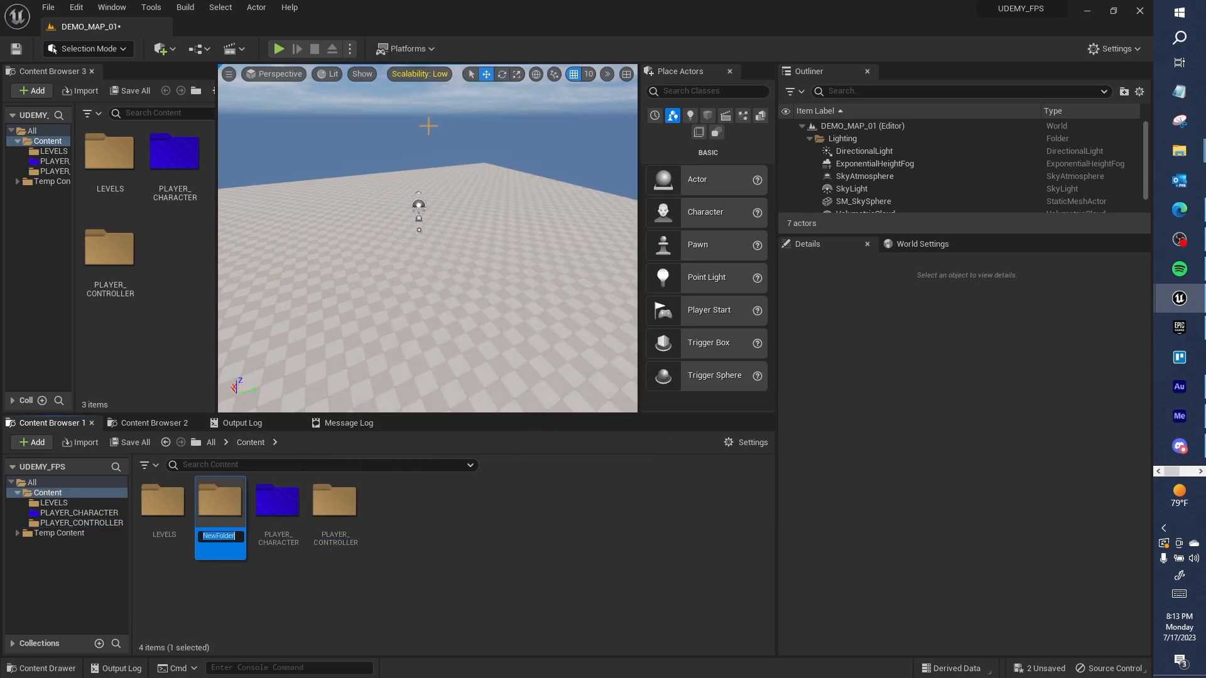
type("GAME_+")
type("ODES")
key("Return")
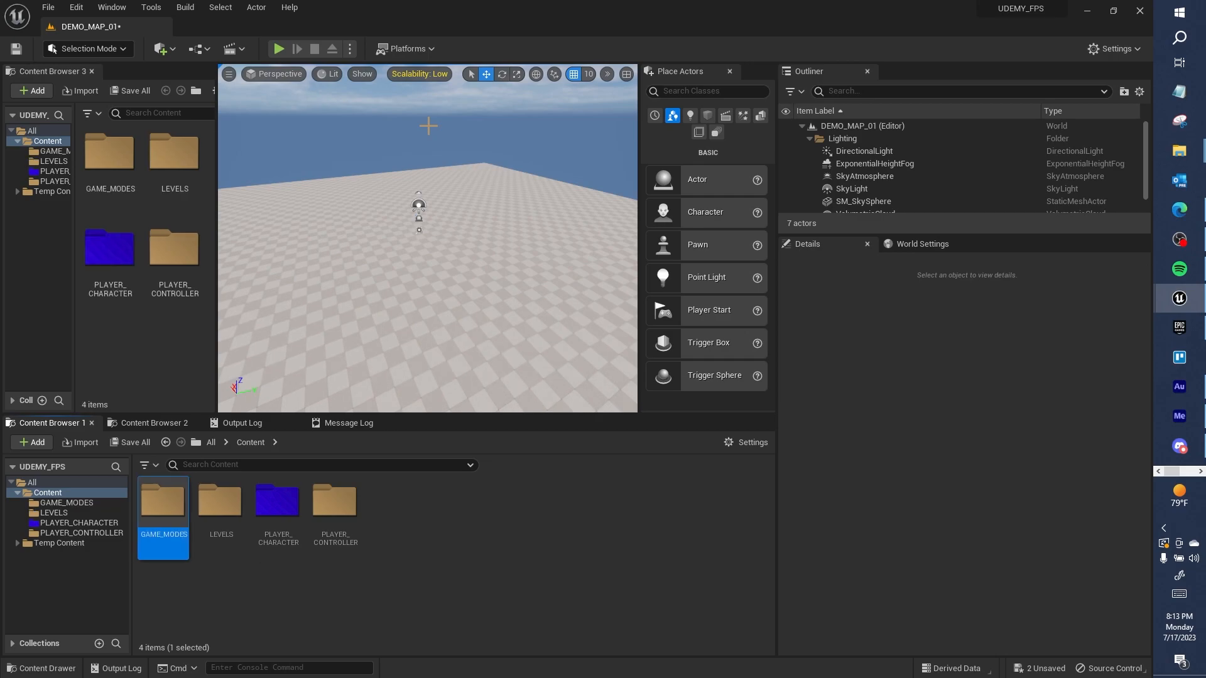
Create a Blueprint class named GAME_MODE in the GAME_MODES folder, using GameMode as its parent class
double_click(162, 502)
right_click(184, 515)
left_click(265, 173)
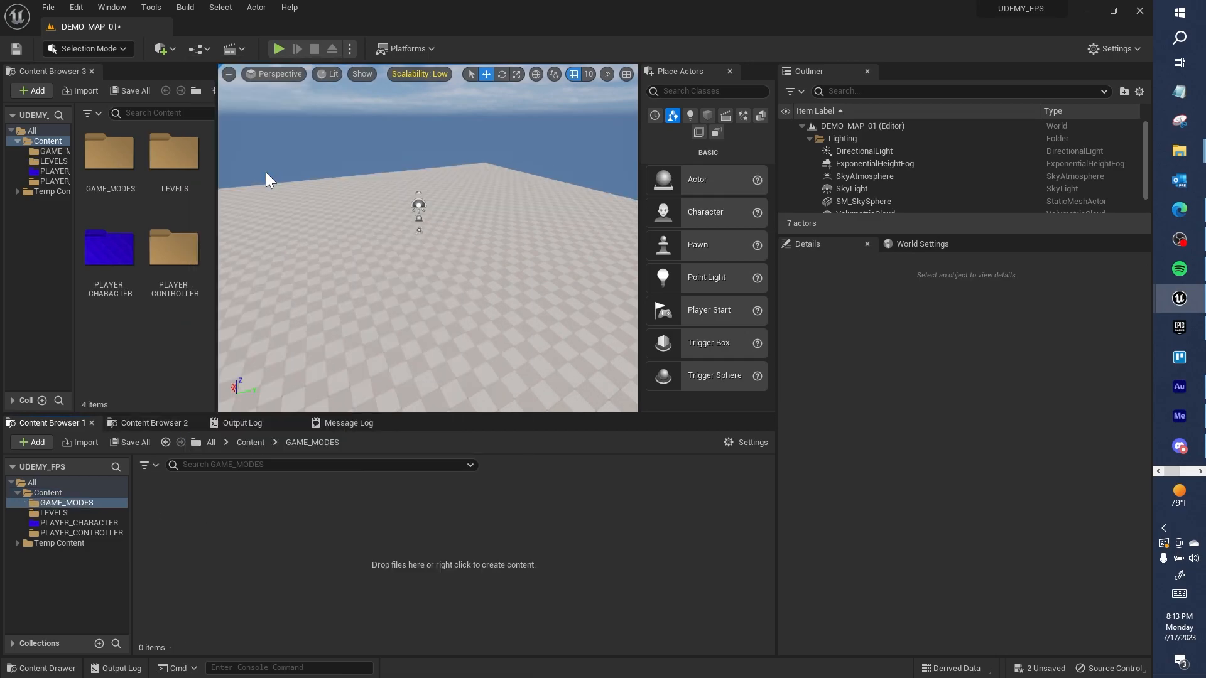
type("GAME MODE")
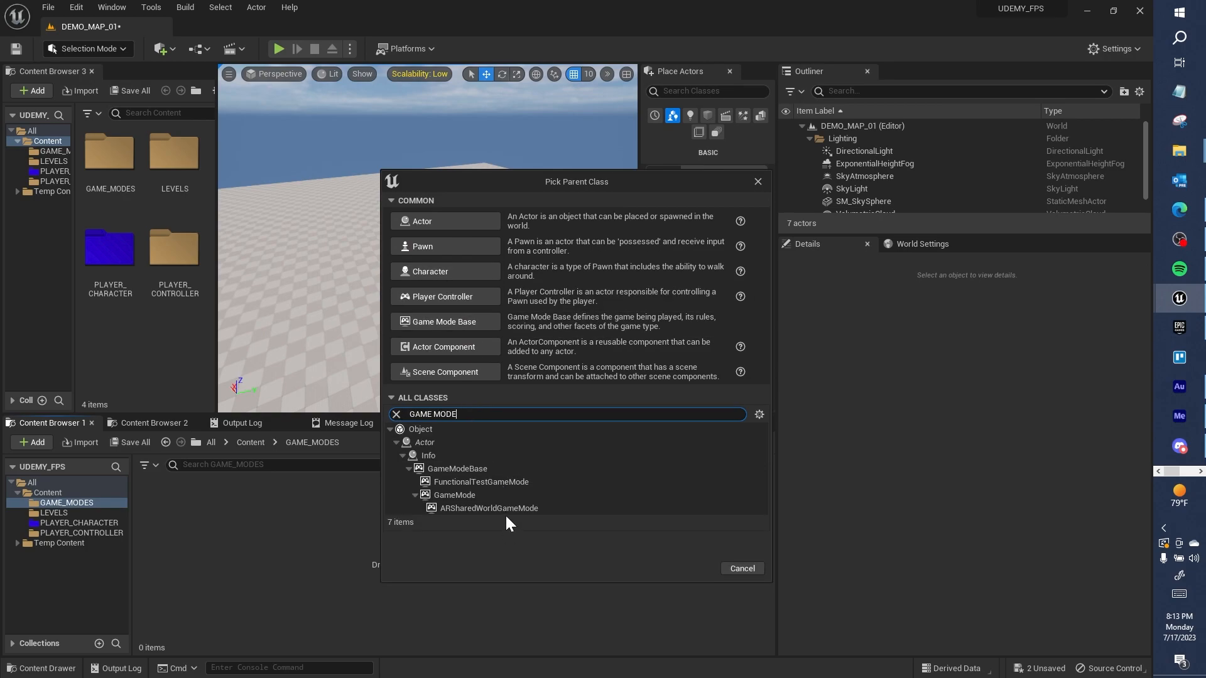
left_click(523, 495)
left_click(691, 568)
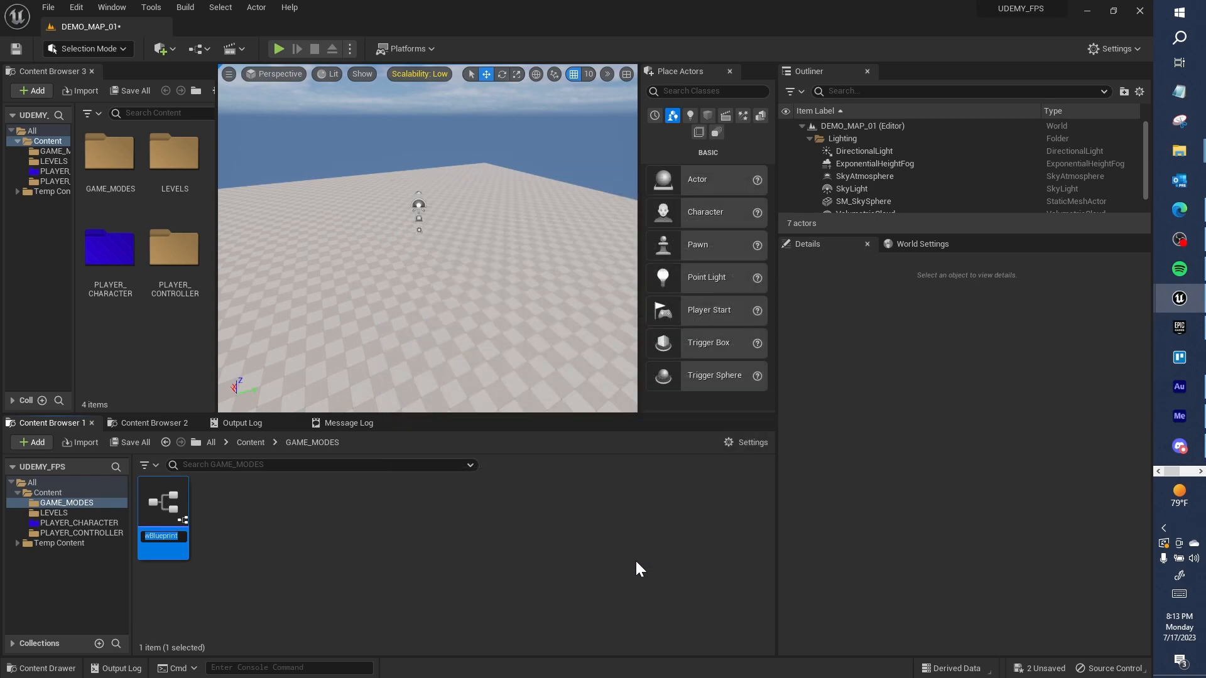
type("GAME_MODE")
key("Return")
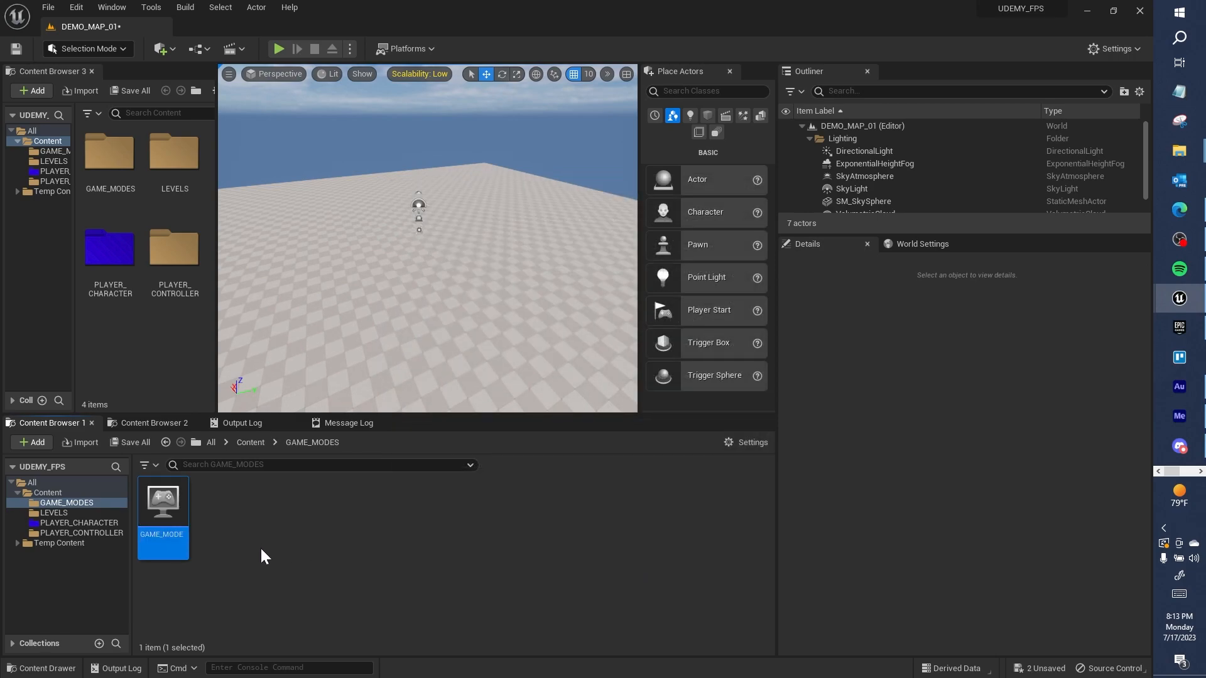
Duplicate the GAME_MODE Blueprint and name the copy MAIN_MENU_GAME_MODE
key("ctrl+d")
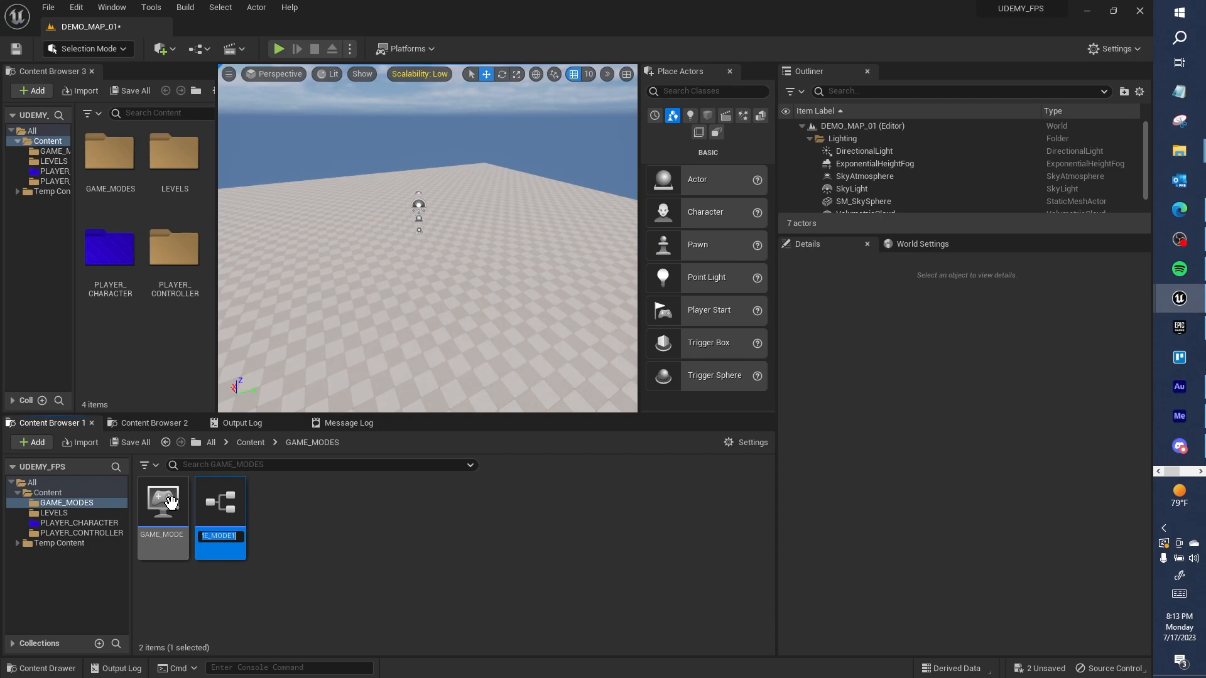
type("M")
type("AIN_MENU_GAME_MODE")
key("Return")
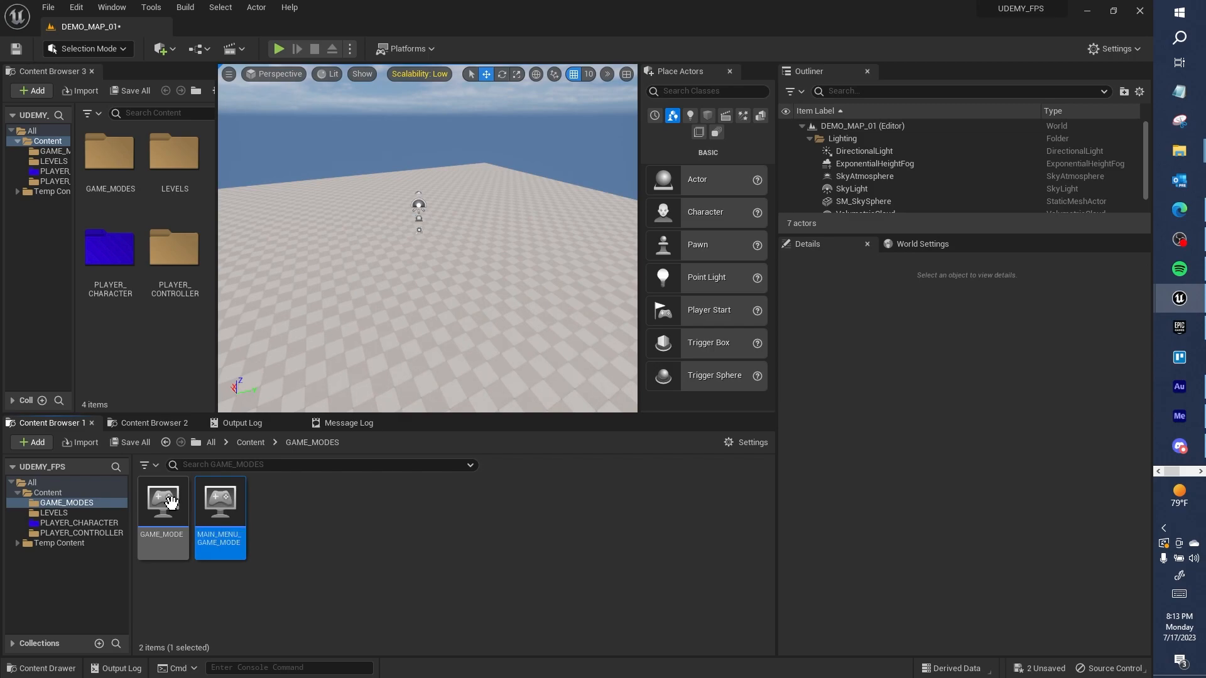
left_click(270, 504)
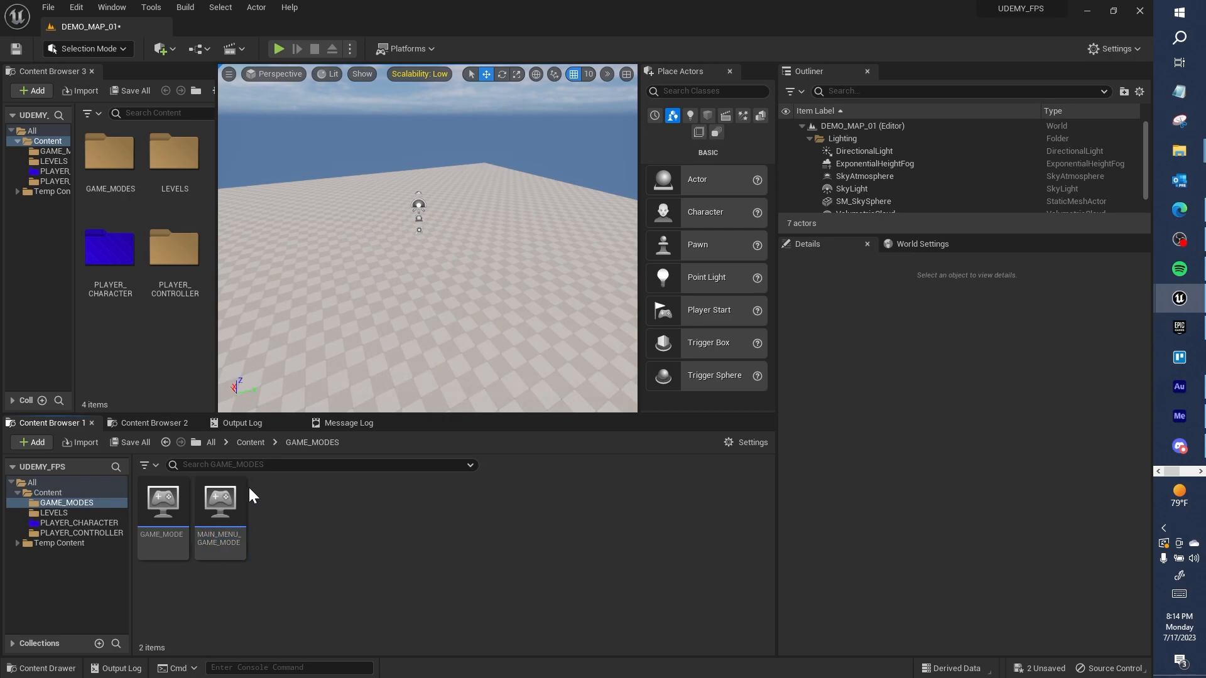
Open the GAME_MODE Blueprint and set its Default Pawn Class to None
left_click(170, 500)
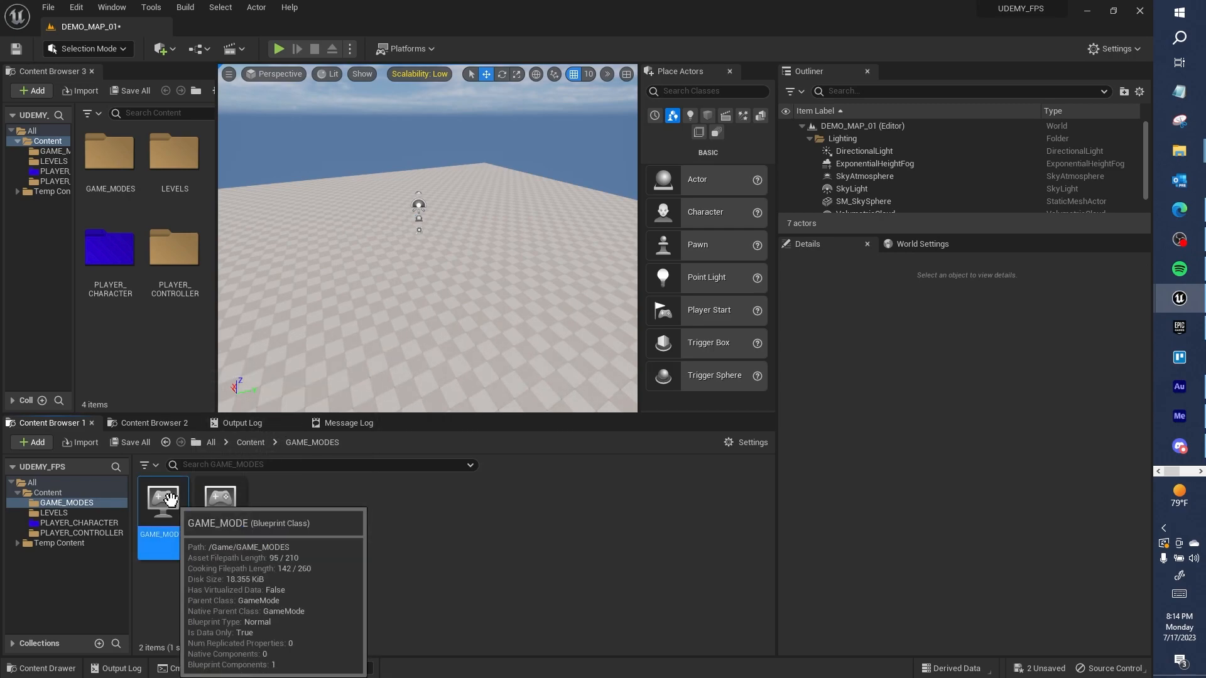
double_click(170, 500)
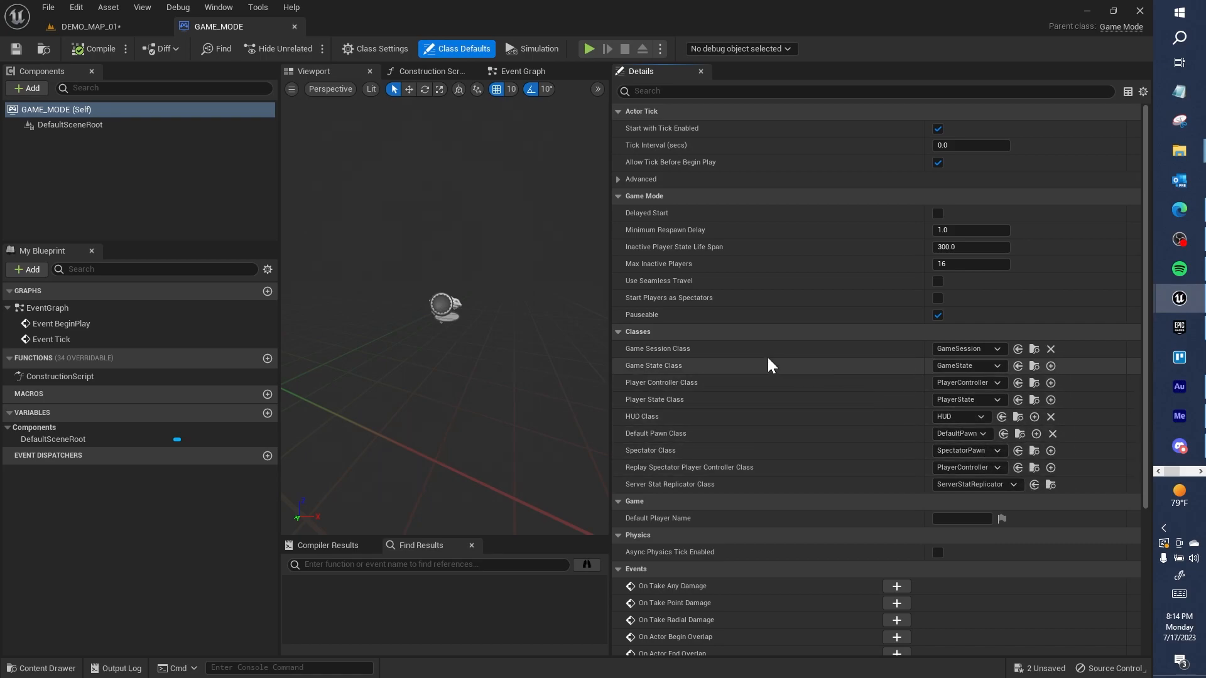
left_click(975, 434)
left_click(989, 464)
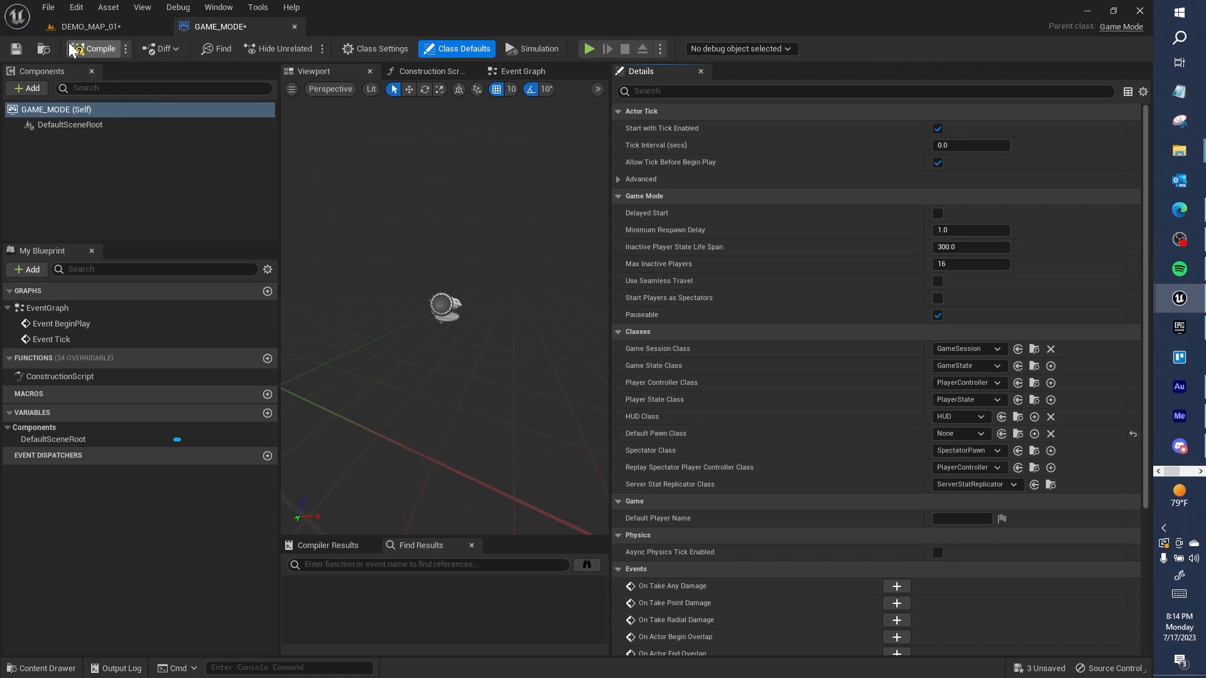
Open the MAIN_MENU_GAME_MODE Blueprint from the level editor and set its Default Pawn Class to None
left_click(105, 28)
left_click(220, 502)
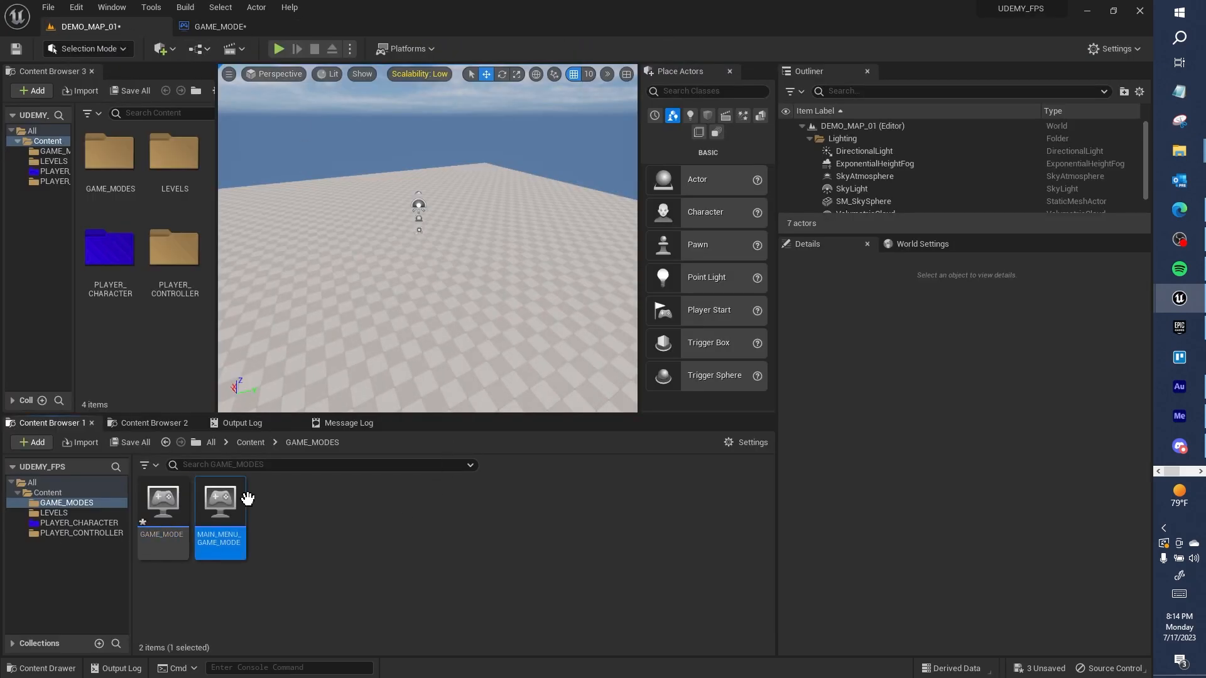
double_click(220, 502)
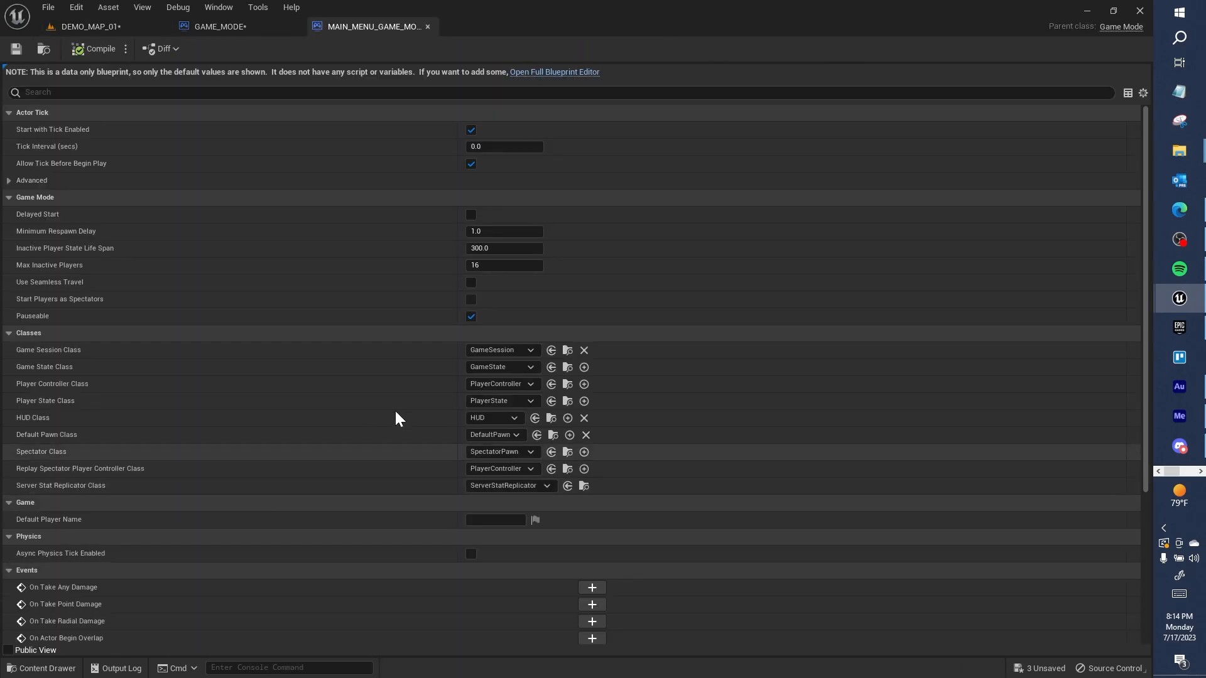
left_click(507, 434)
left_click(529, 462)
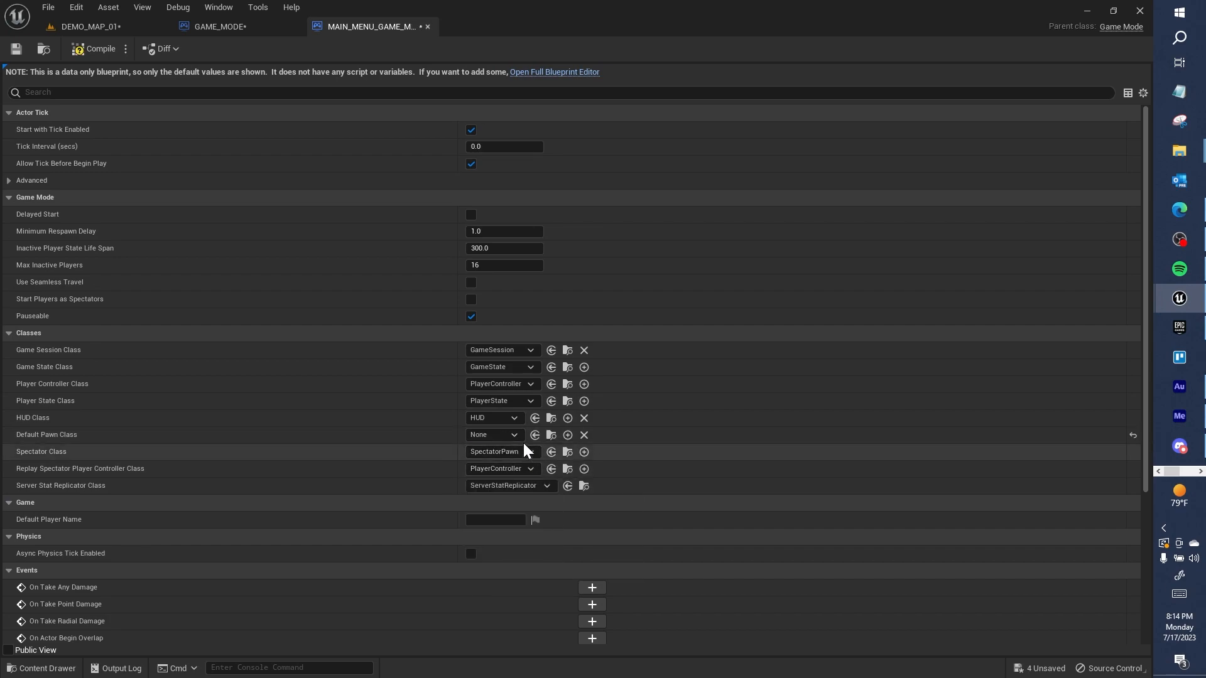
Set the Player Controller Class of MAIN_MENU_GAME_MODE to PLAYER_CONTROLLER
left_click(518, 384)
left_click(565, 442)
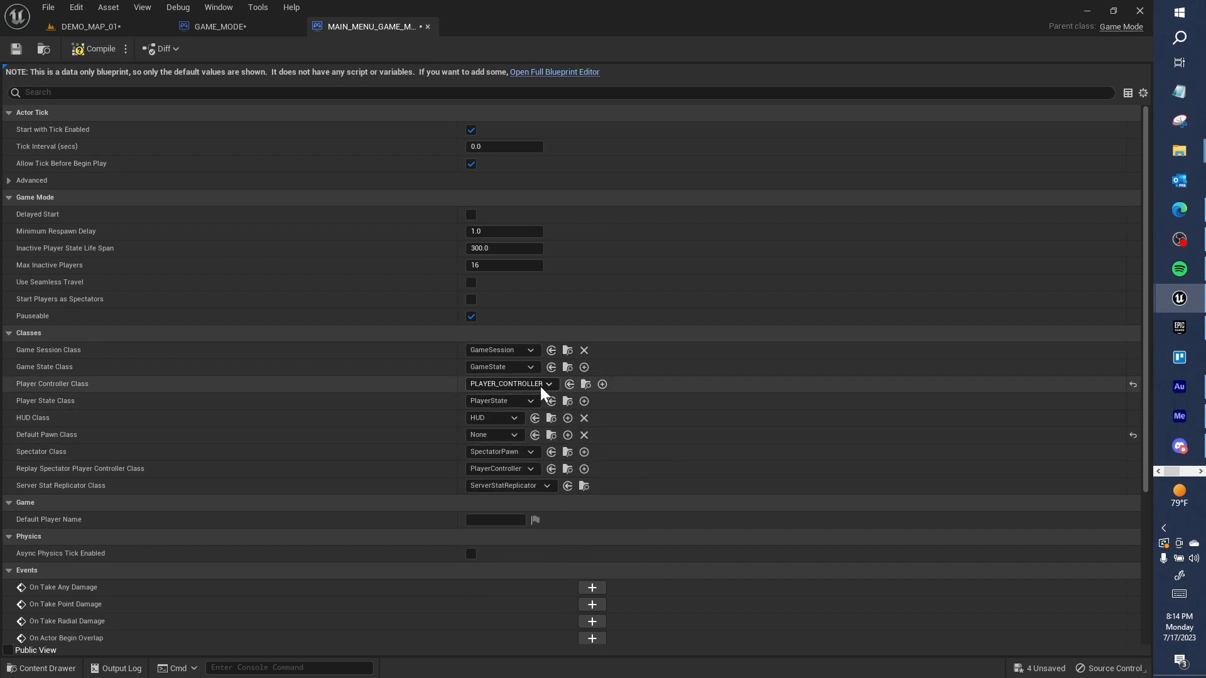
left_click(528, 368)
left_click(528, 370)
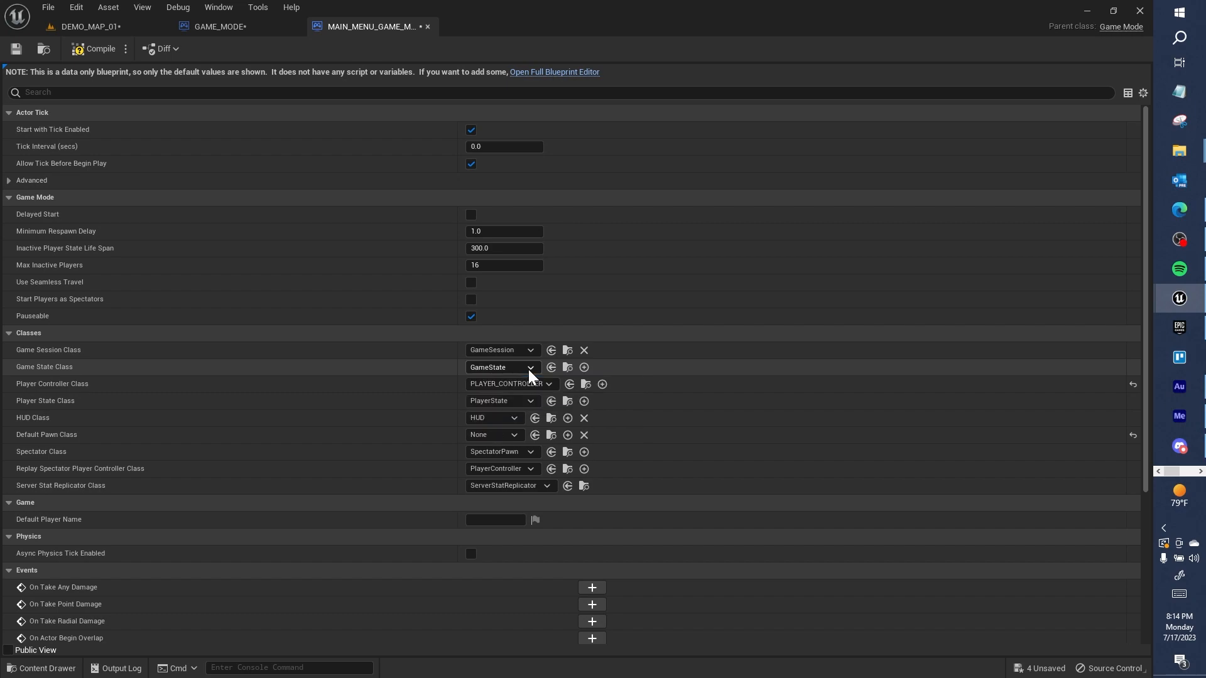
Set the Player Controller Class of the GAME_MODE Blueprint to PLAYER_CONTROLLER in its class defaults and compile it
left_click(528, 352)
left_click(528, 352)
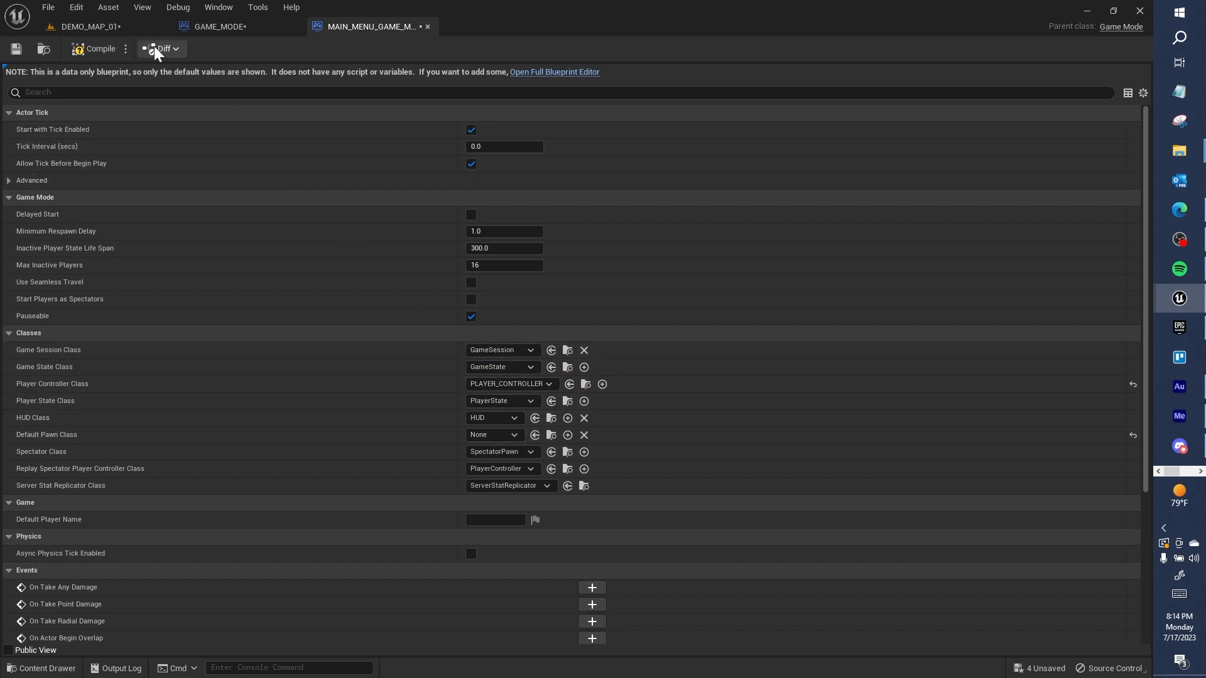
left_click(204, 27)
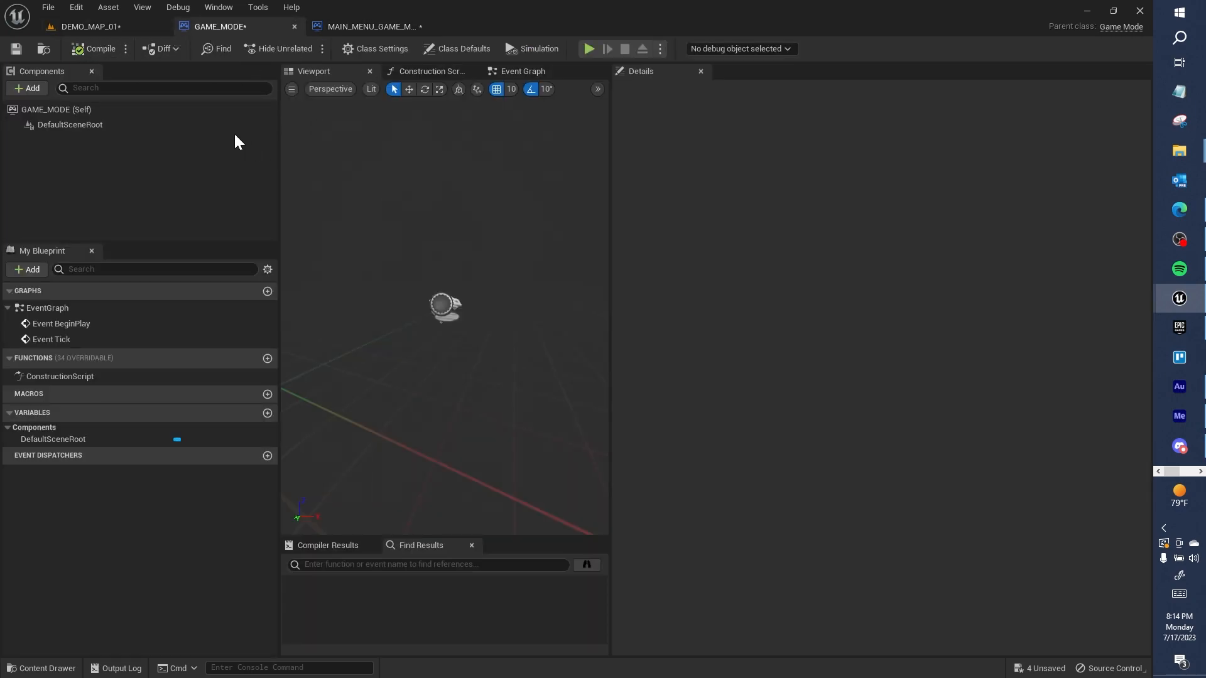
left_click(375, 49)
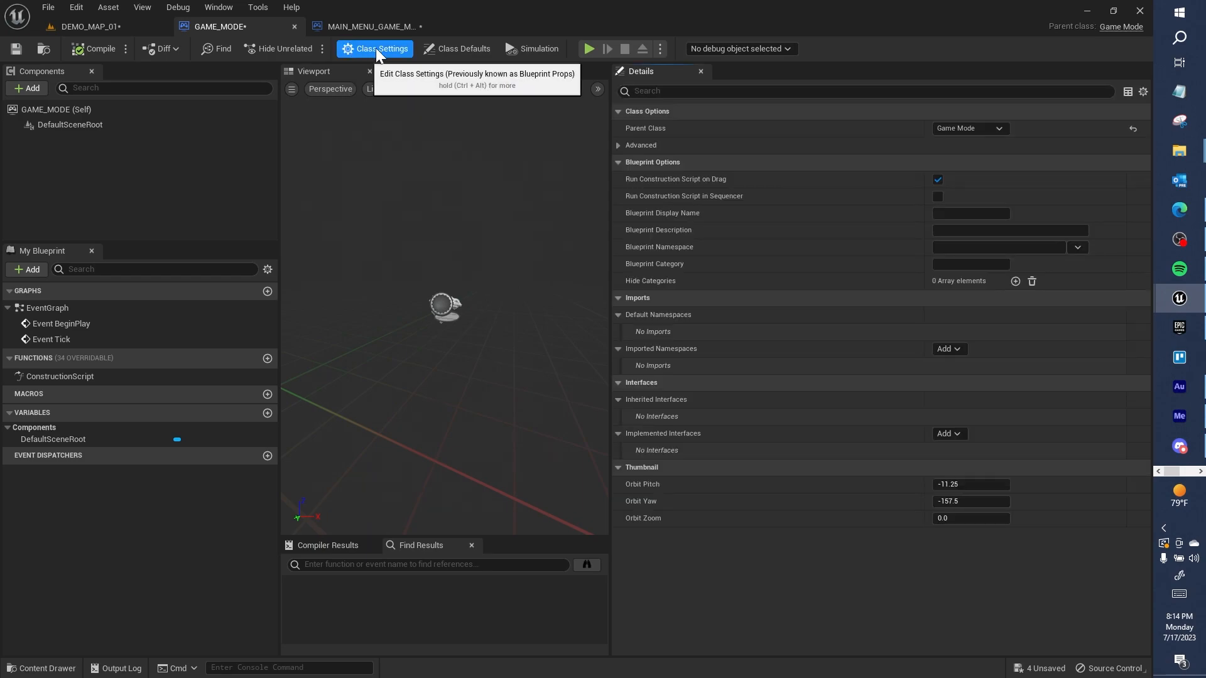
left_click(463, 49)
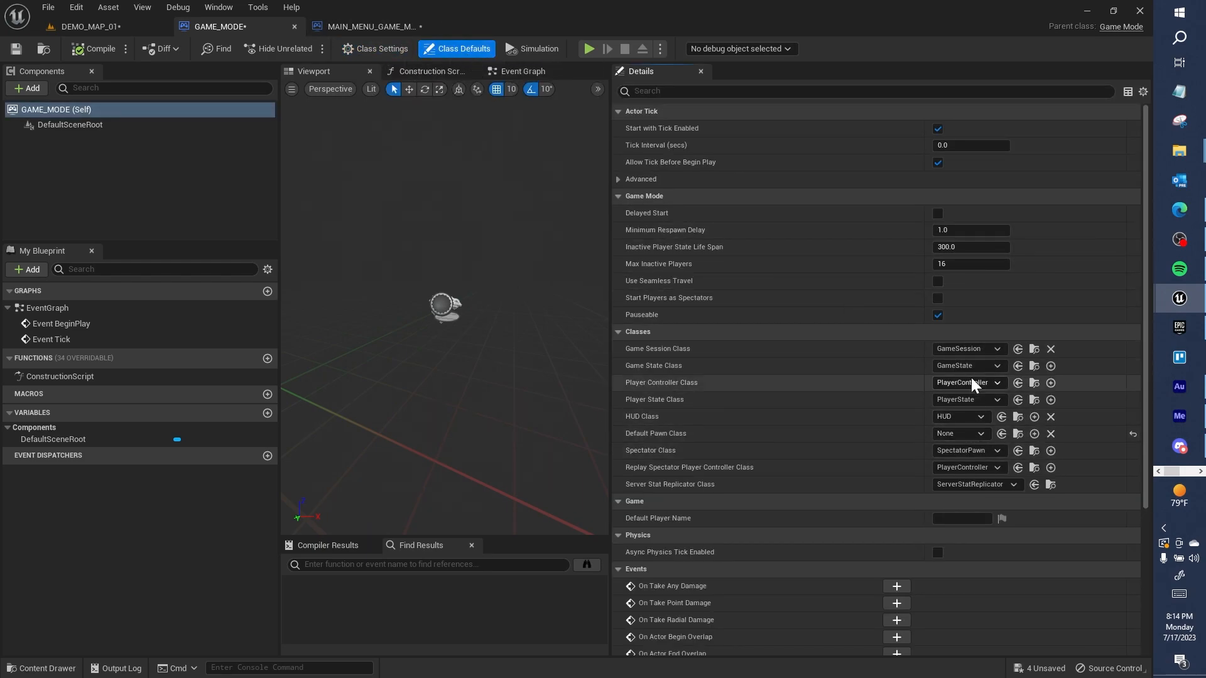
left_click(987, 380)
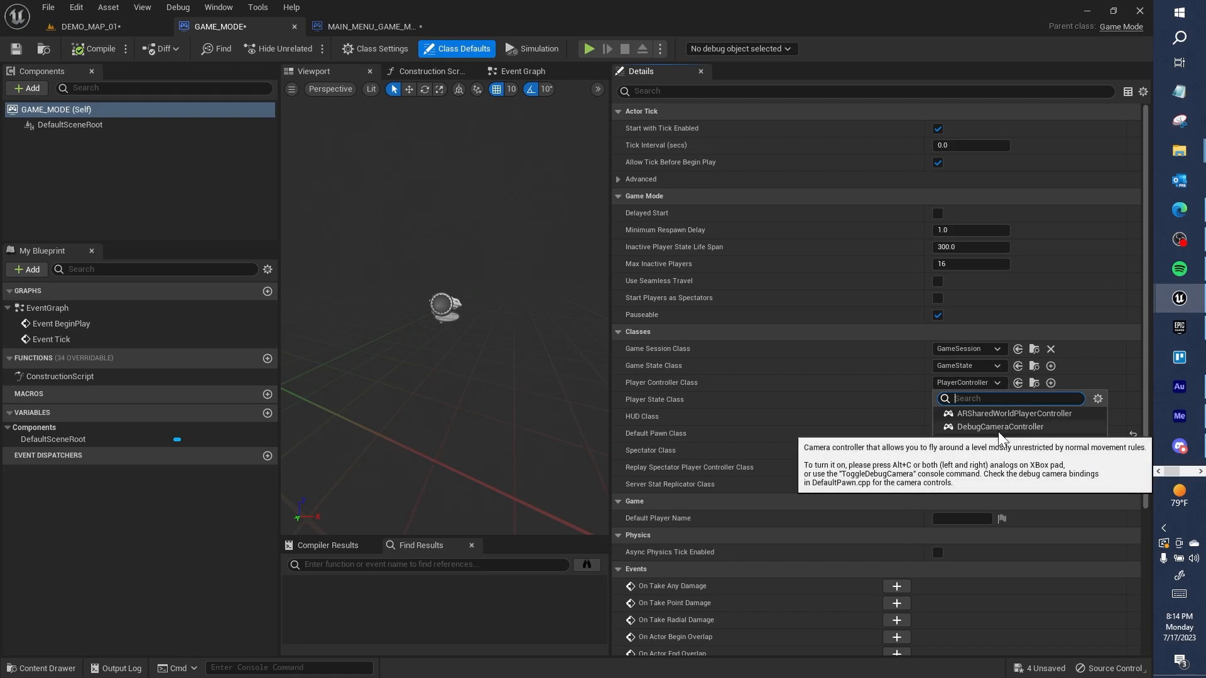
left_click(1005, 438)
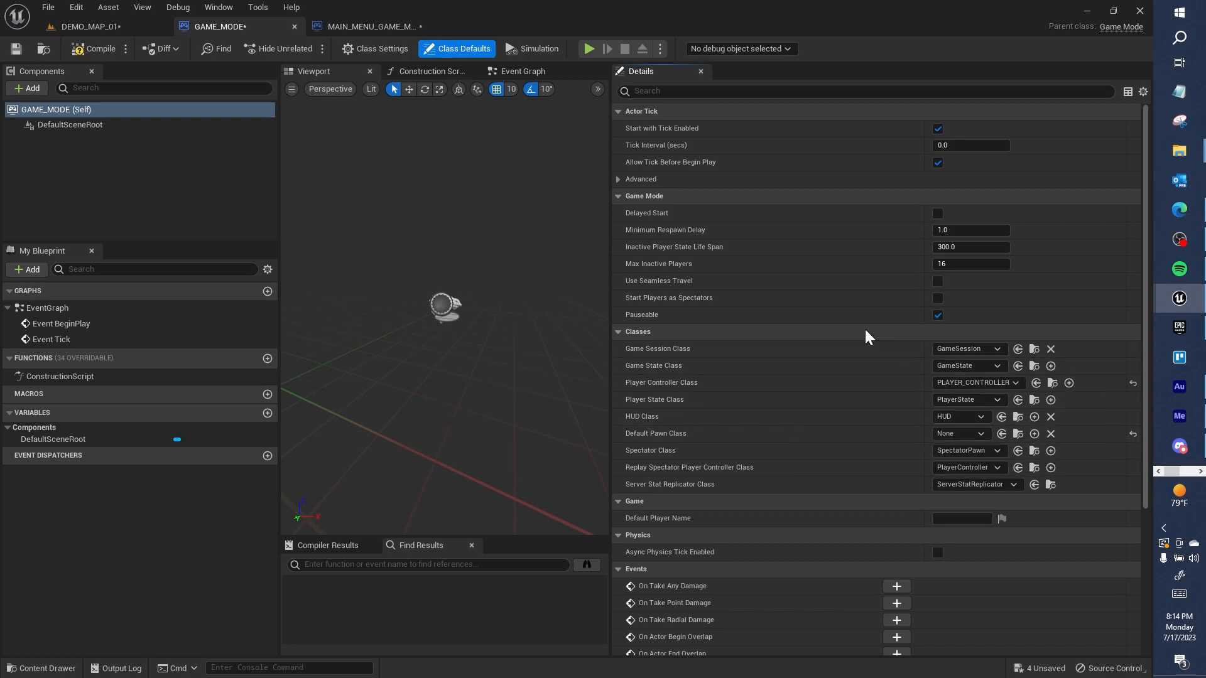
left_click(103, 50)
Return to the DEMO_MAP_01 level editor and save all unsaved assets, including both game mode Blueprints
left_click(101, 28)
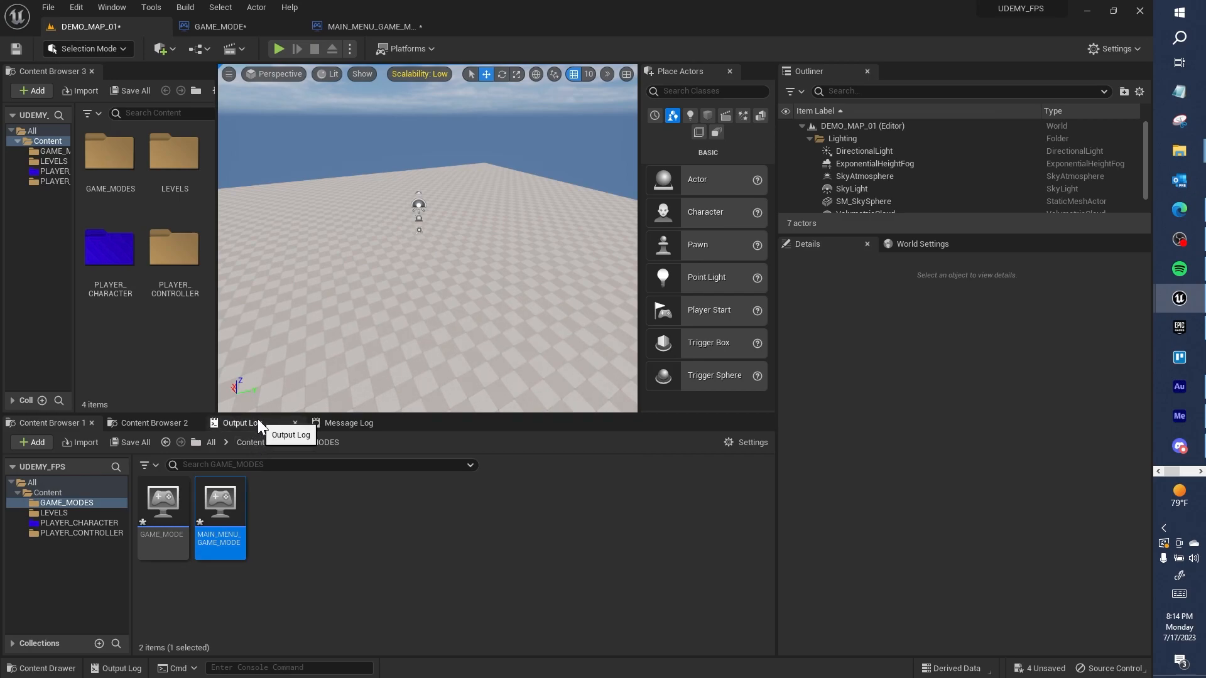
left_click(251, 443)
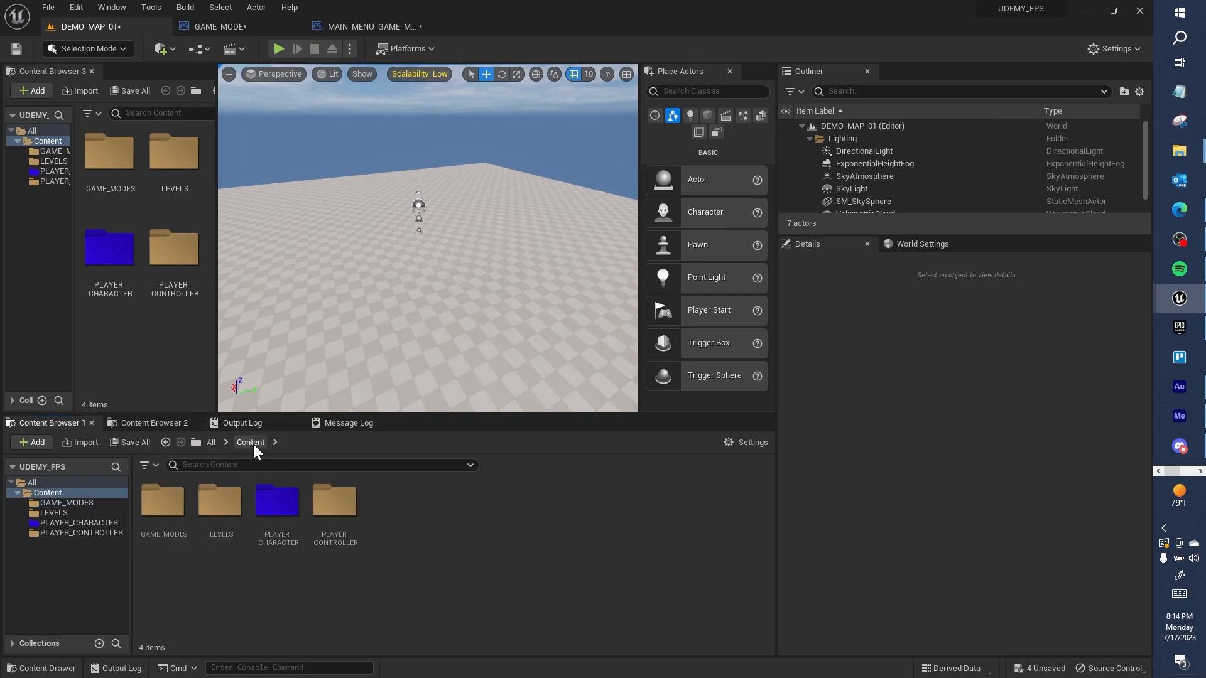
right_click(397, 519)
left_click(170, 512)
double_click(170, 512)
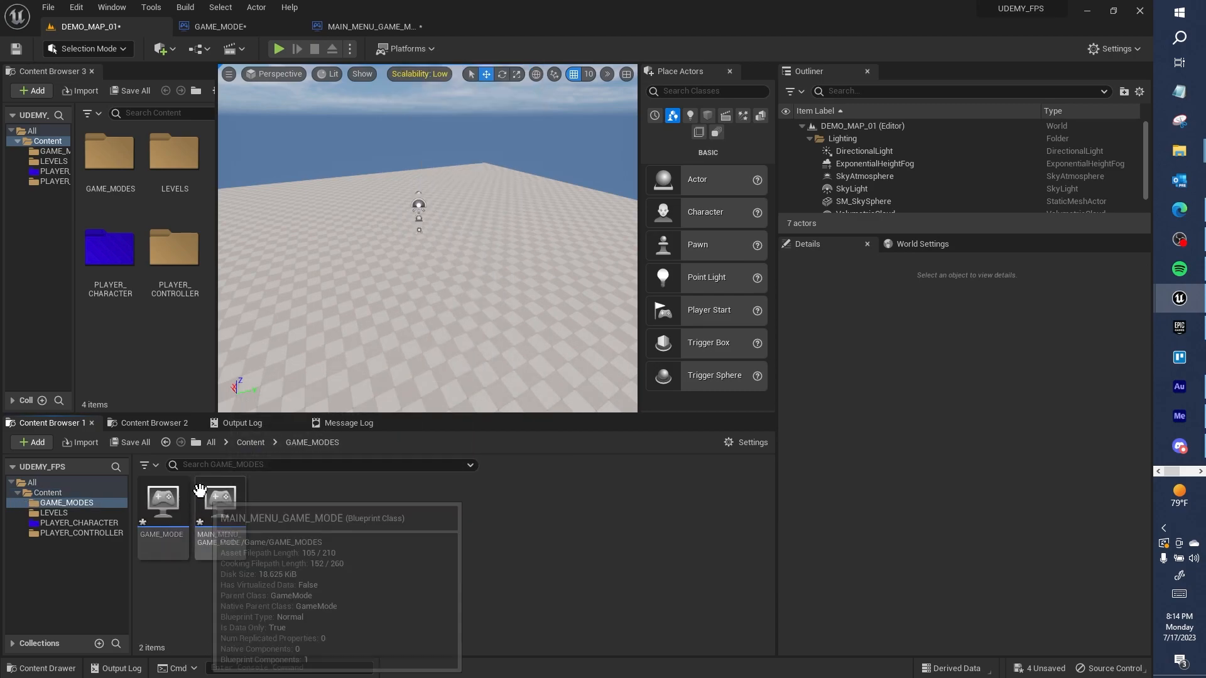
left_click(133, 443)
left_click(674, 491)
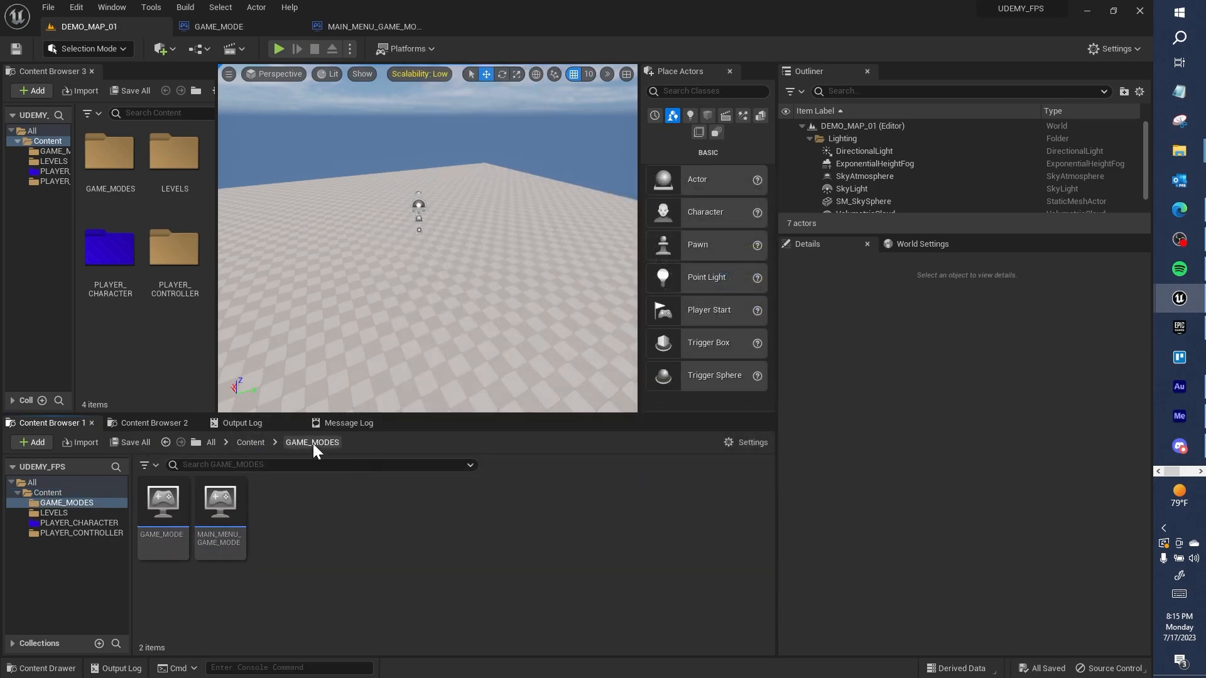
Set the GameMode Override of DEMO_MAP_01 to GAME_MODE in the World Settings and save the level
left_click(250, 443)
left_click(921, 244)
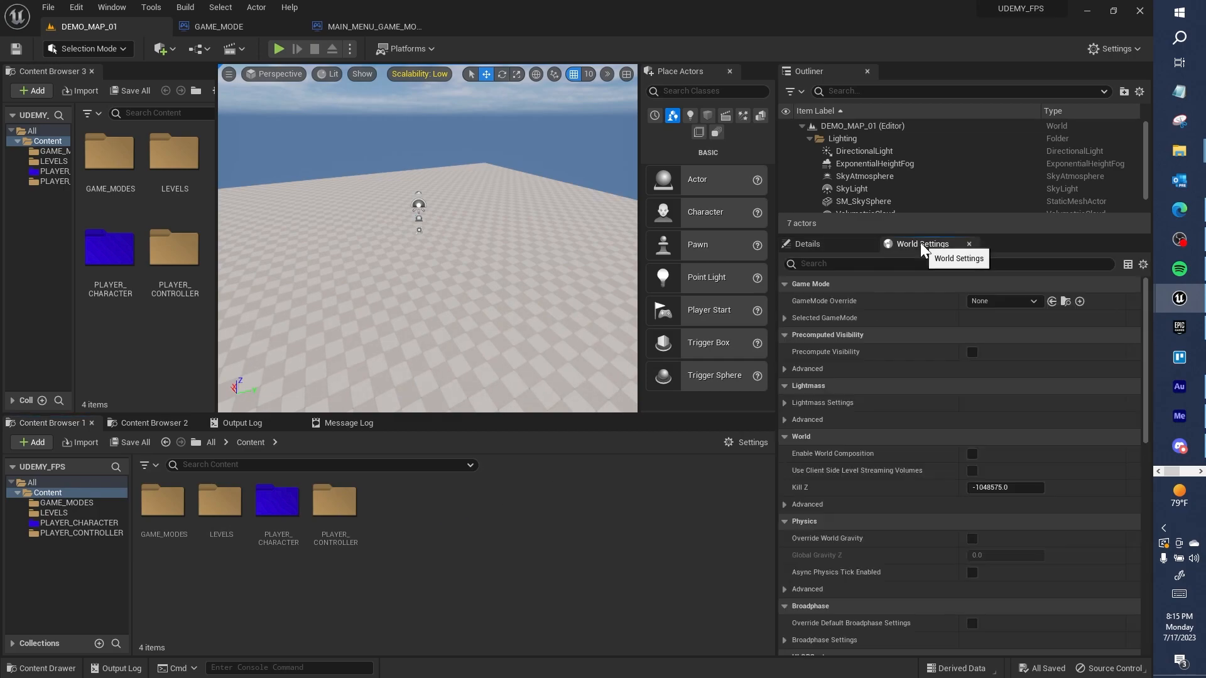
left_click(1013, 301)
left_click(1046, 371)
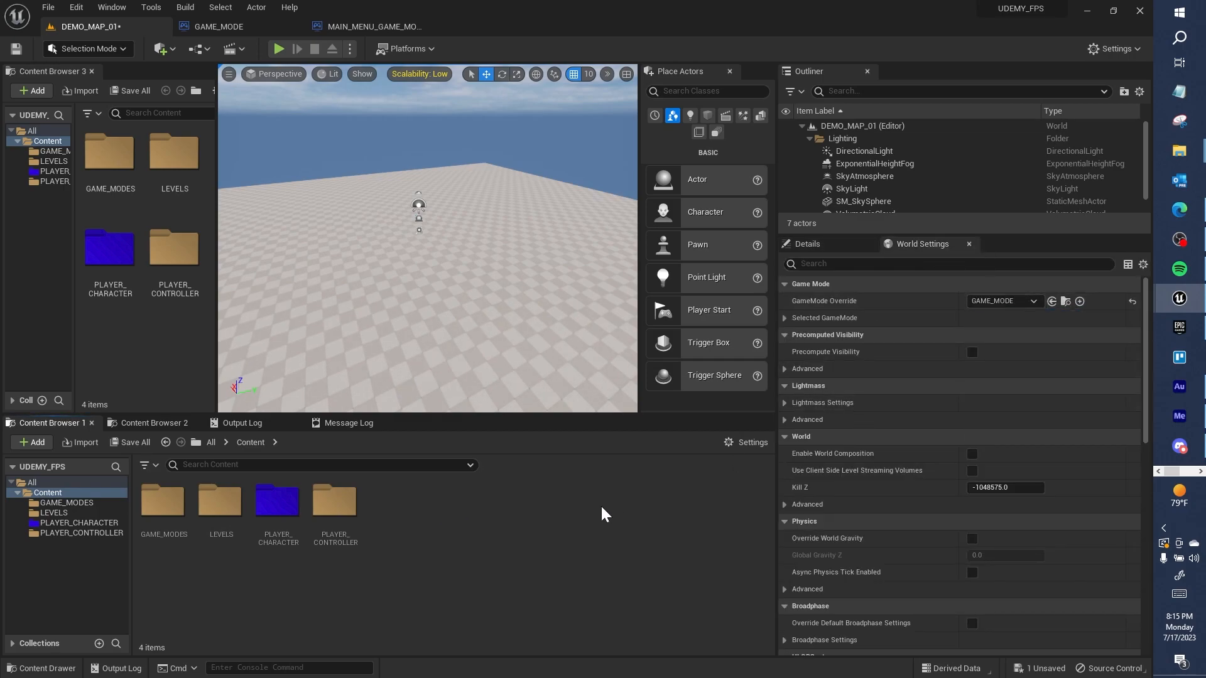
left_click(17, 49)
Create a new level from the Empty Level template
left_click(43, 7)
left_click(95, 39)
left_click(650, 289)
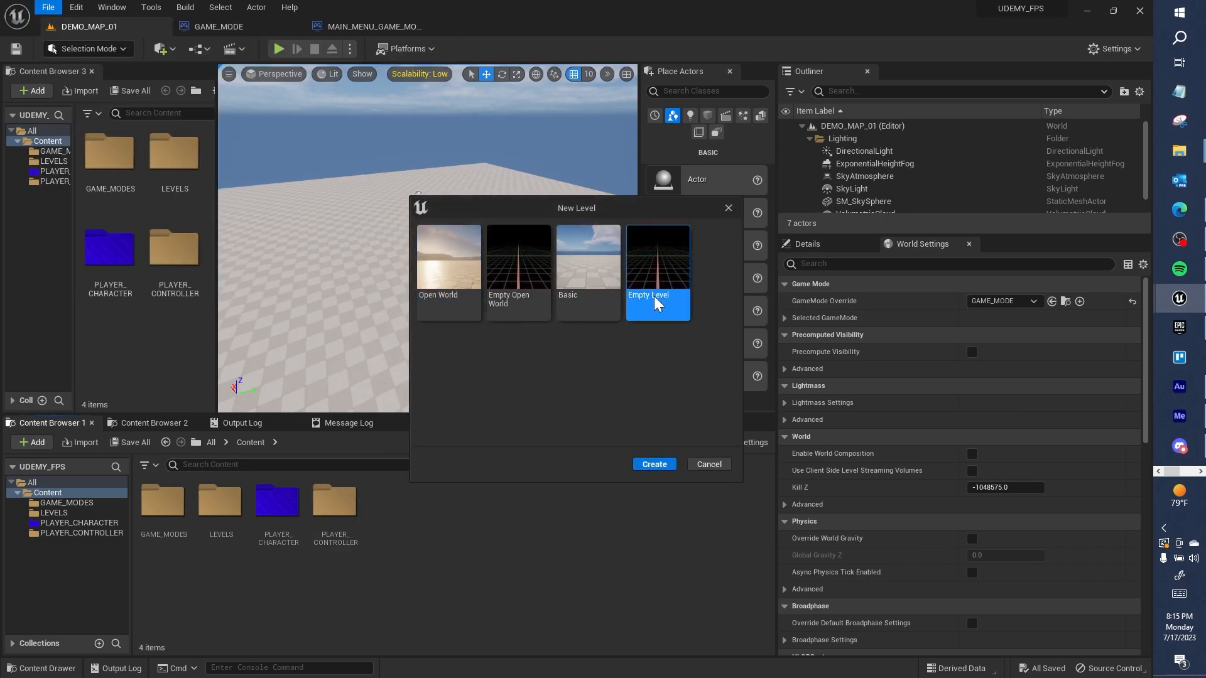
left_click(653, 464)
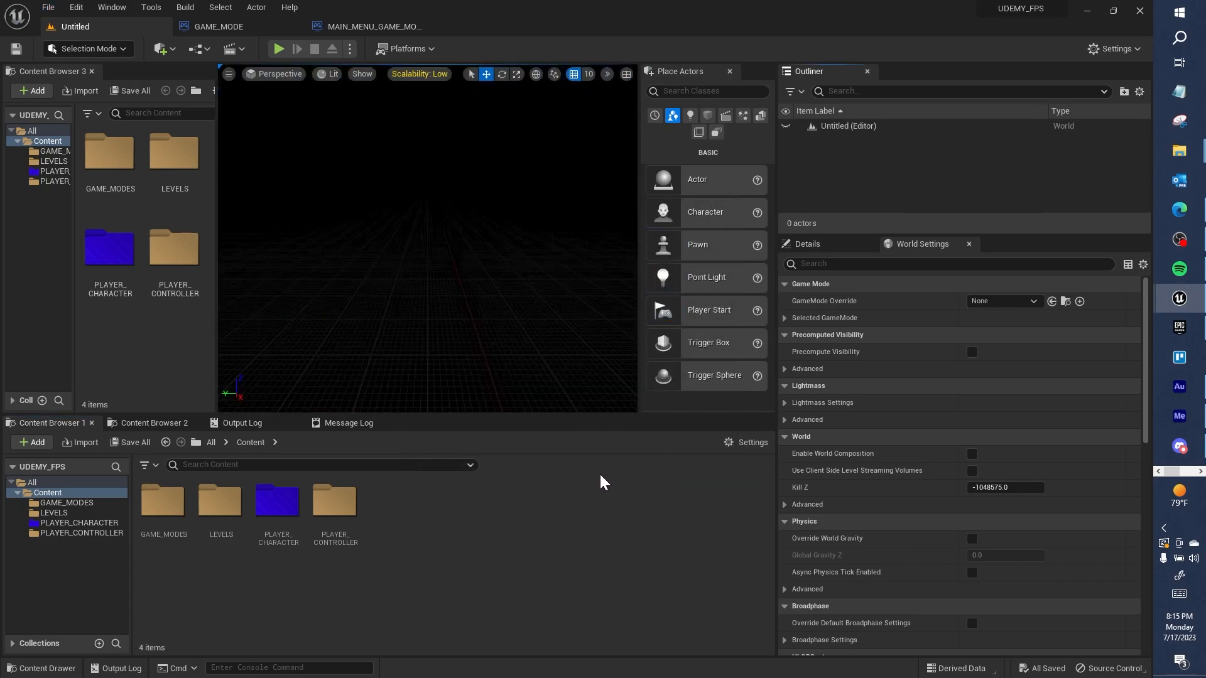
Save the new empty level in the Content folder as MAIN_MENU_LEVEL
left_click(43, 7)
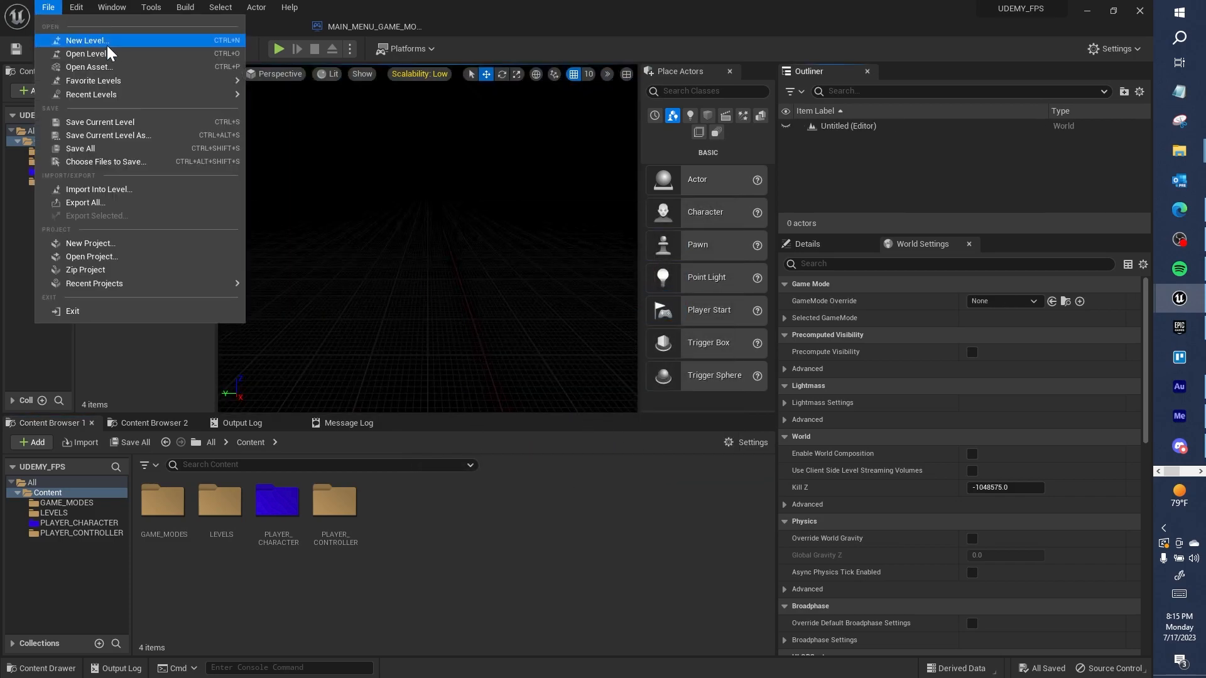
left_click(154, 134)
type("MAIN_")
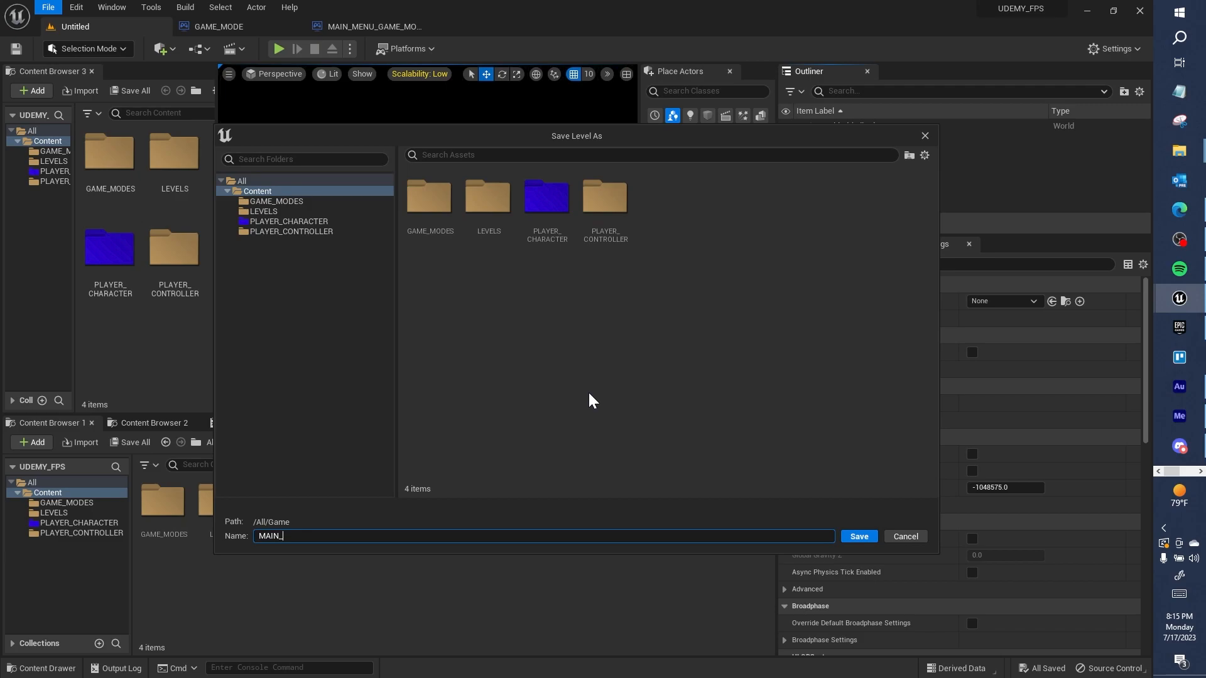
type("MENU_MAP]")
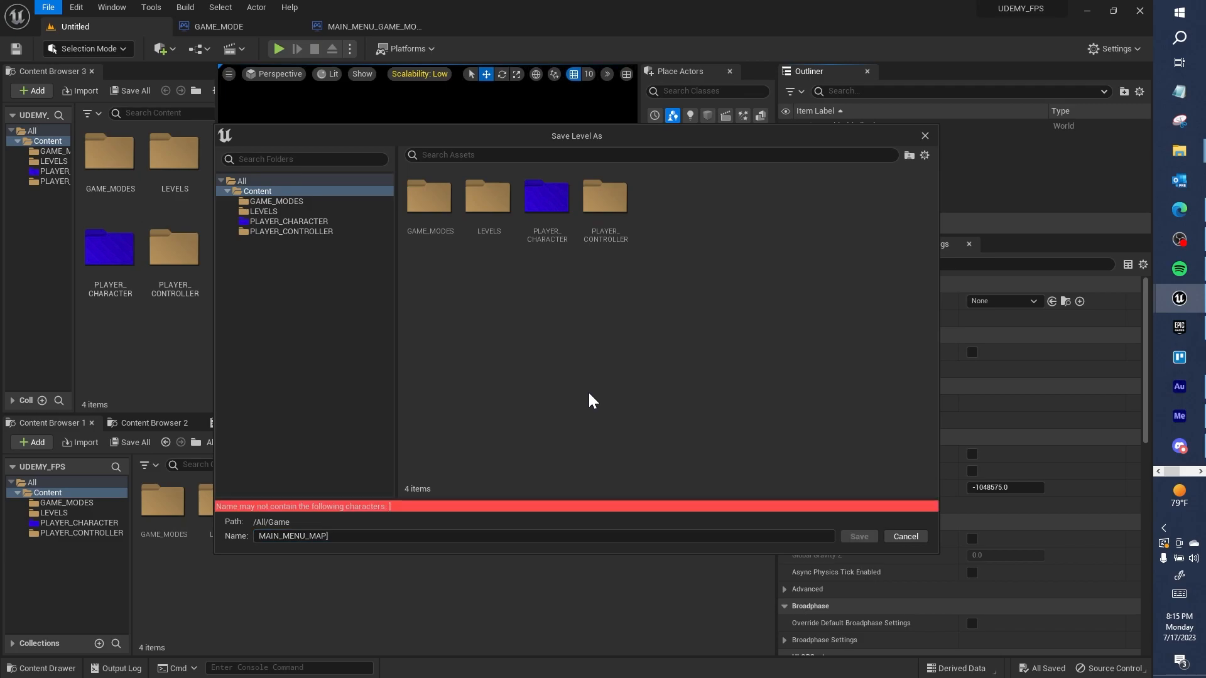
left_click(554, 533)
left_click(554, 533)
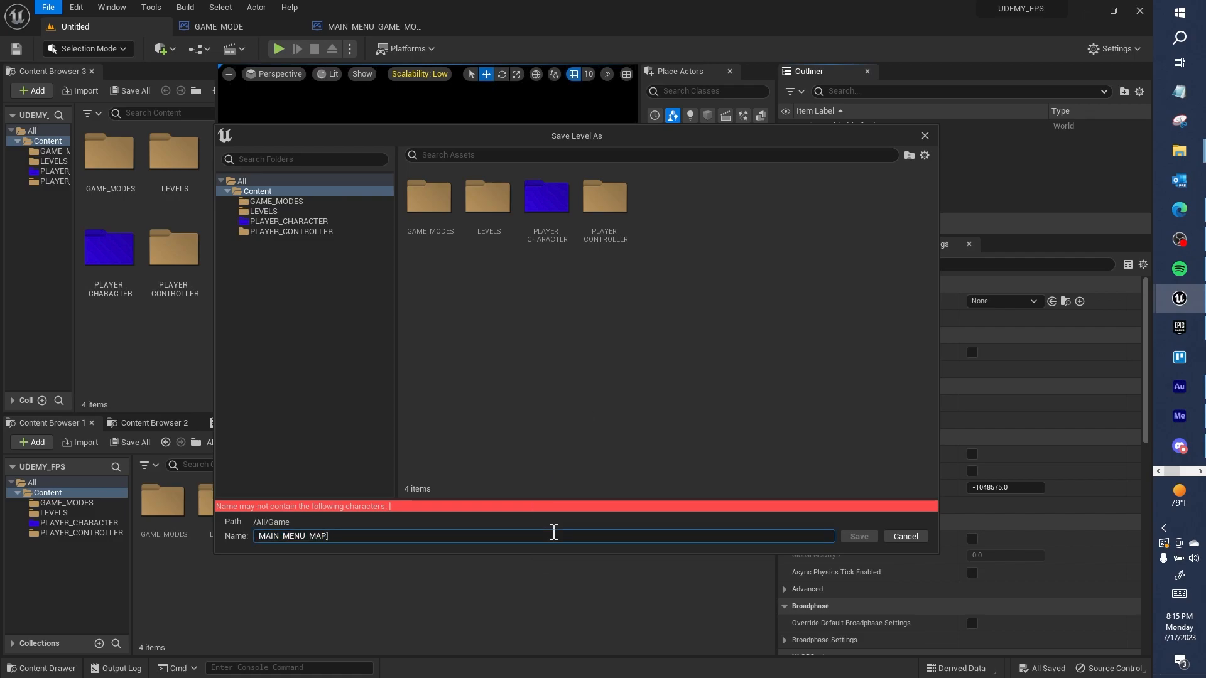
key("BackSpace")
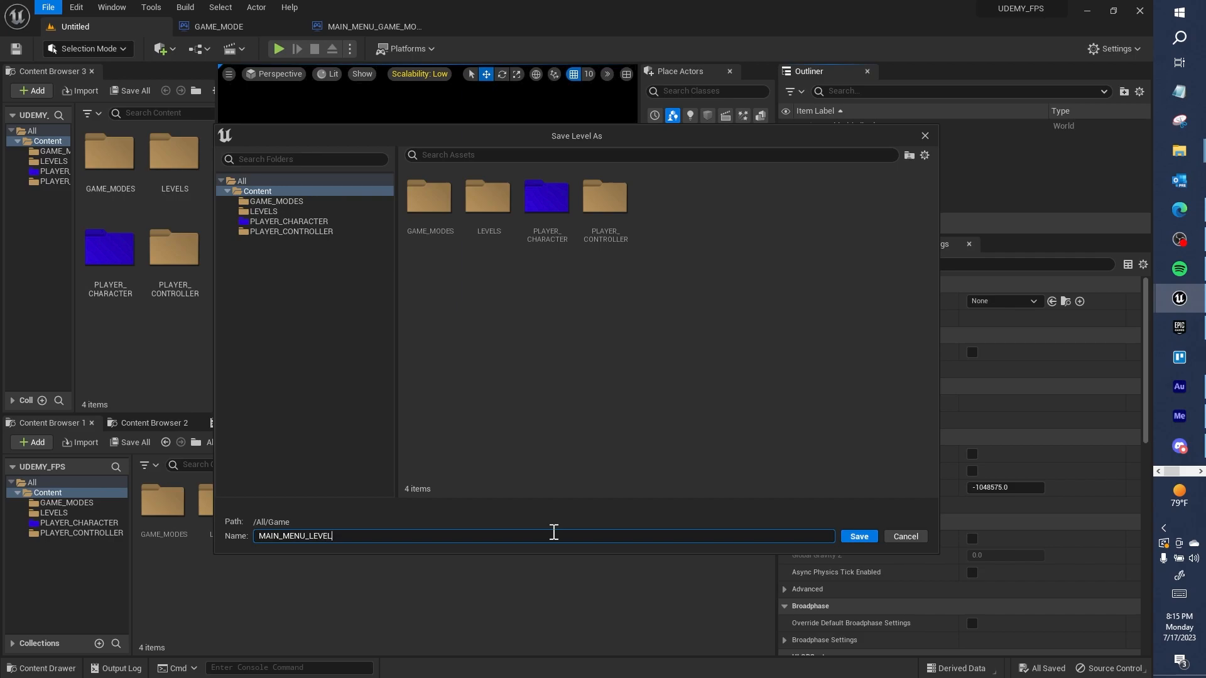
key("Return")
Move MAIN_MENU_LEVEL into the LEVELS folder, open that folder and select the level
left_click_drag(403, 513, 255, 533)
left_click(268, 538)
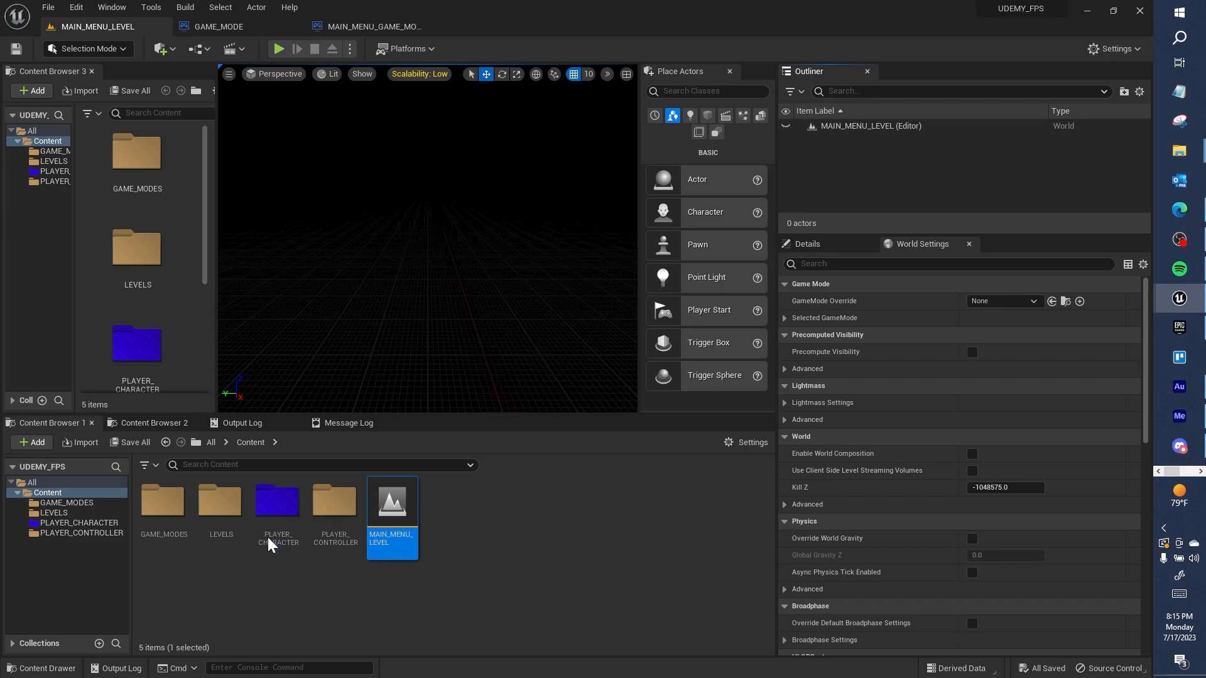
double_click(239, 511)
left_click(277, 506)
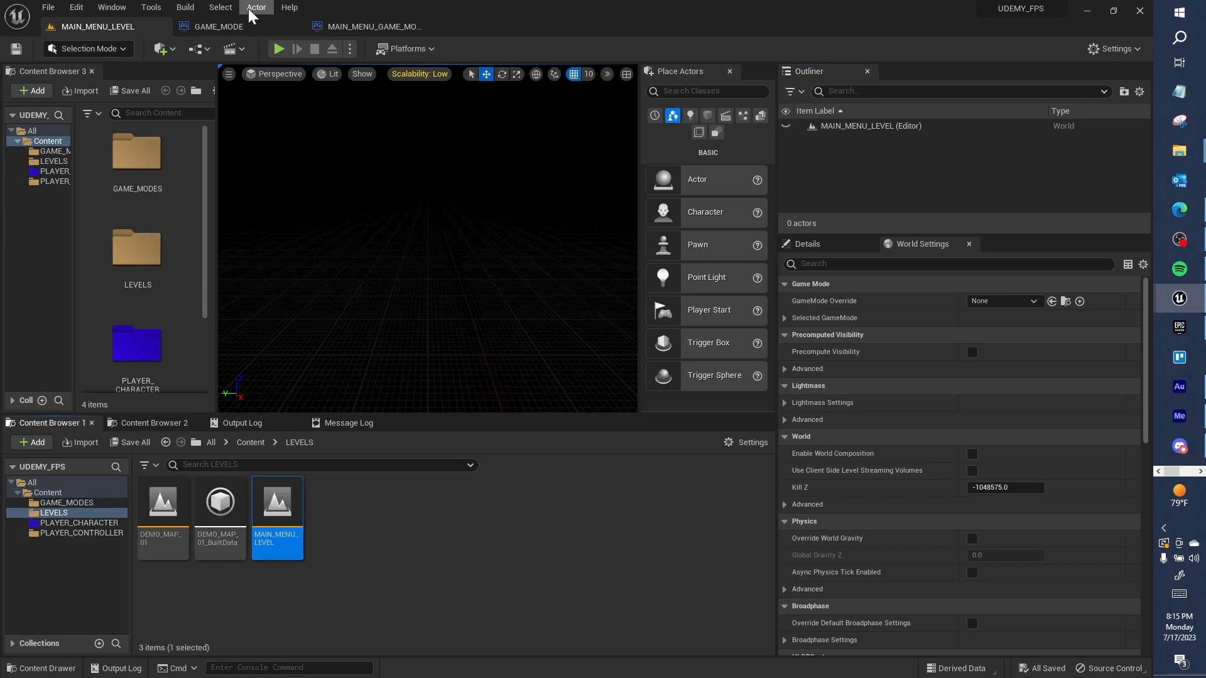
Build MAIN_MENU_LEVEL, including its lighting and navigation, and save the level together with its built data
left_click(185, 7)
left_click(199, 42)
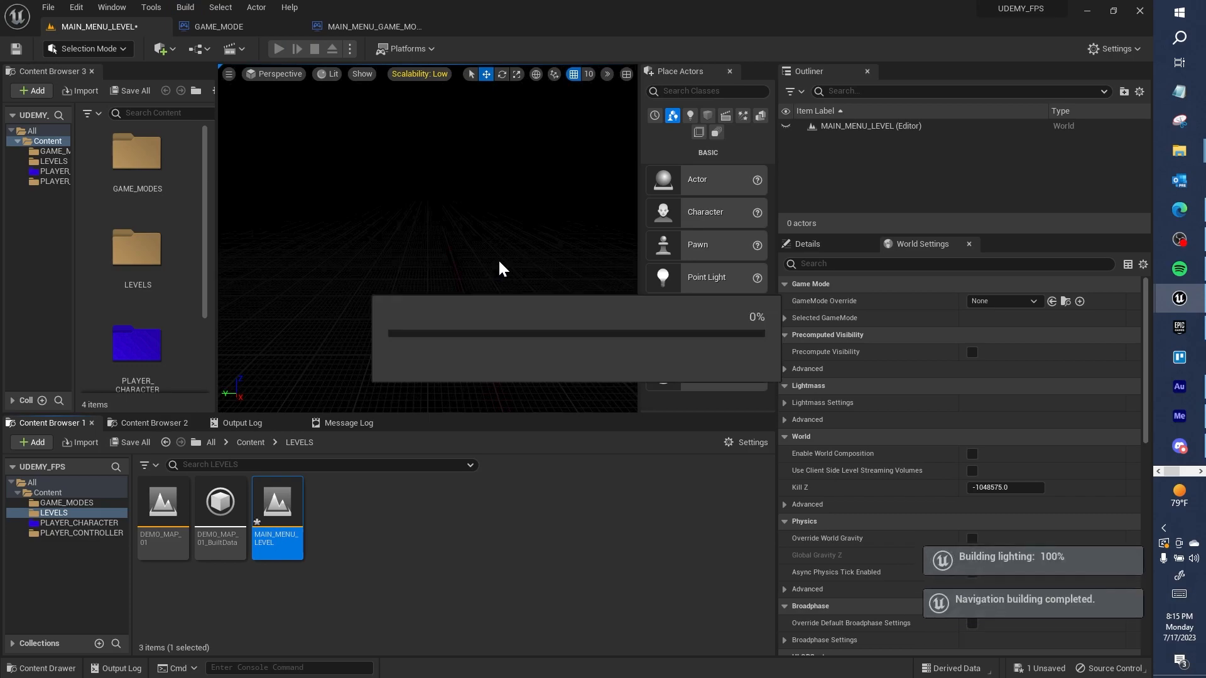
left_click(353, 506)
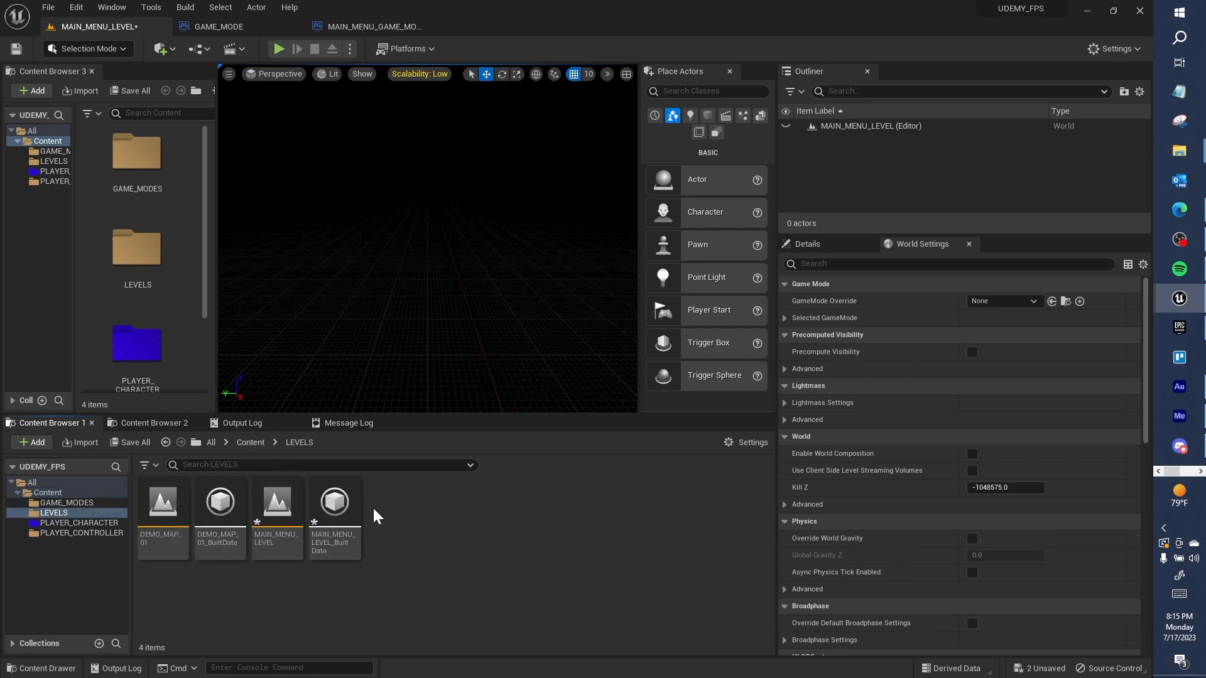
left_click(287, 501)
key("ctrl+s")
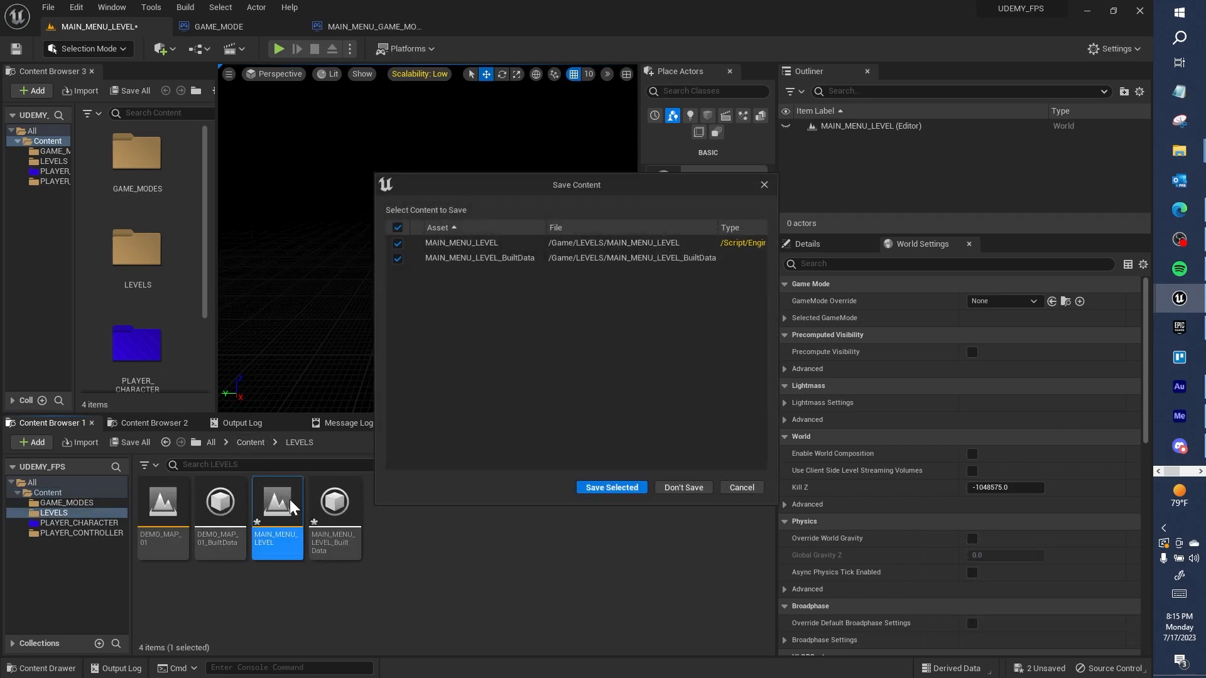
left_click(600, 481)
Set the GameMode Override of MAIN_MENU_LEVEL to MAIN_MENU_GAME_MODE and save the level
left_click(1015, 303)
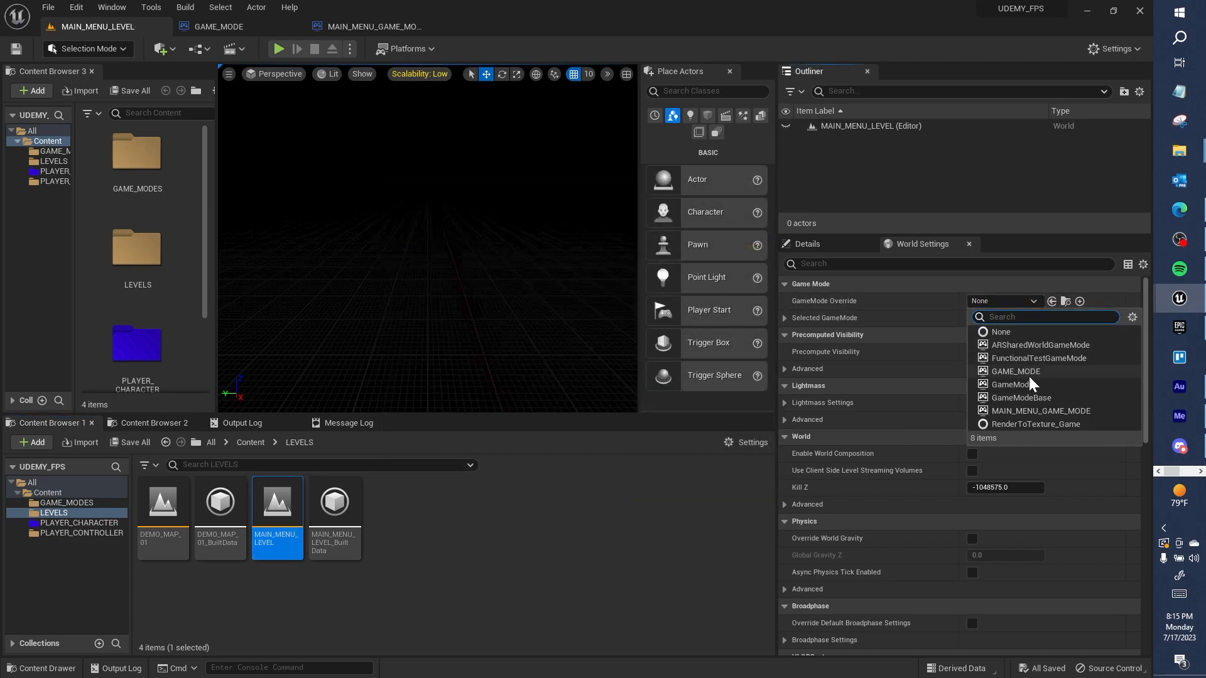
left_click(1038, 407)
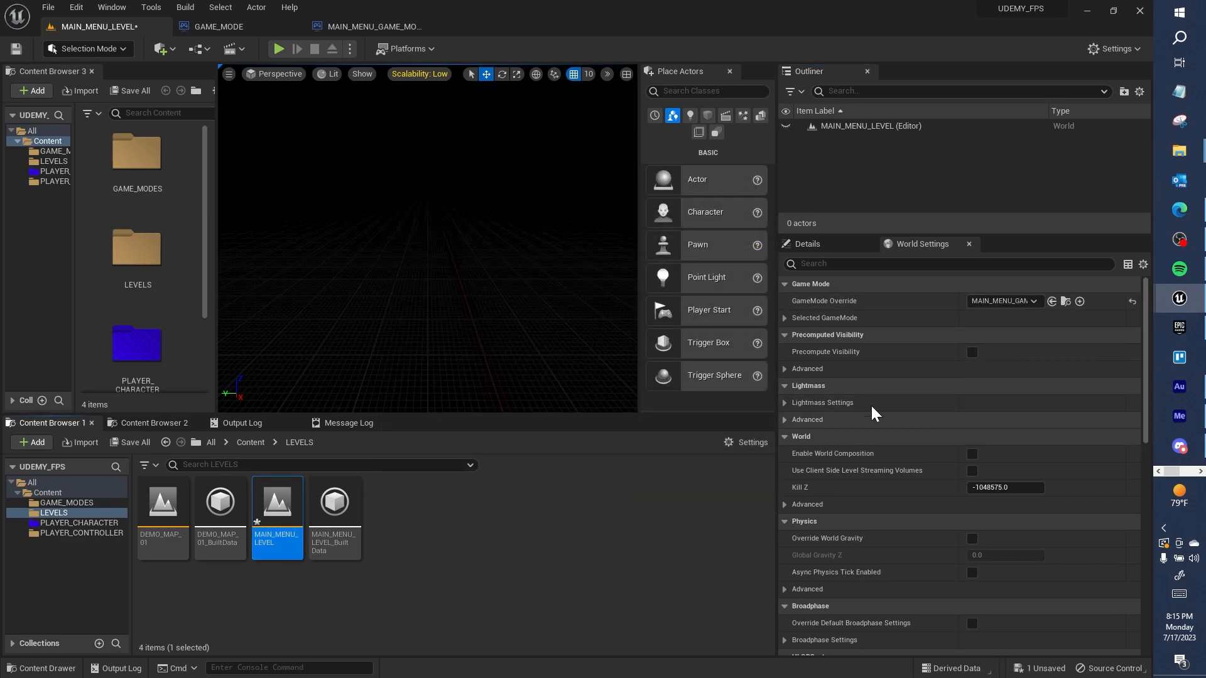
left_click(16, 48)
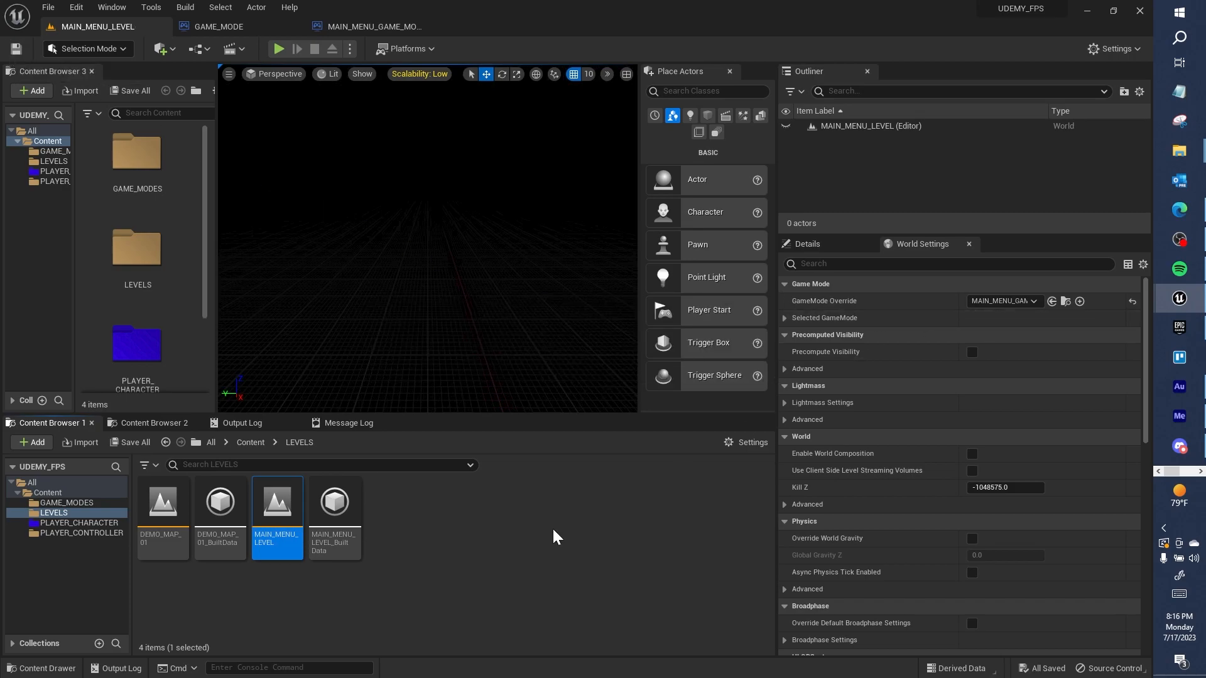
Create a new folder named WEAPONS in the Content folder
left_click(254, 443)
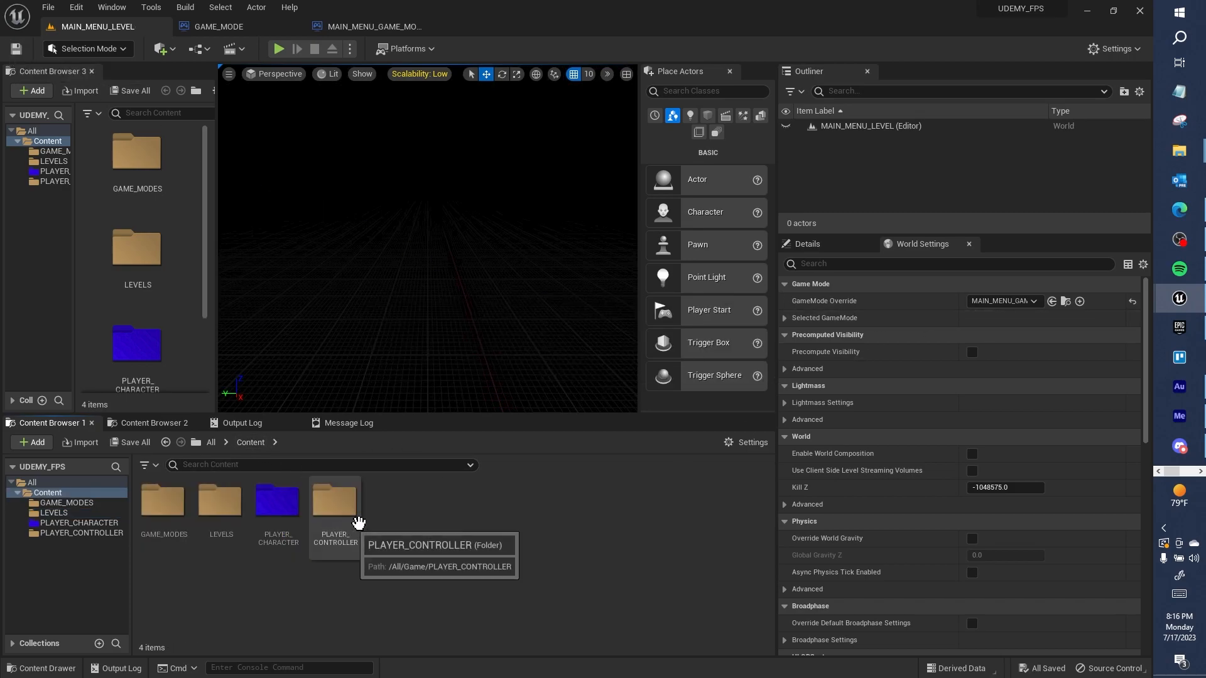
right_click(381, 515)
left_click(459, 141)
type("WEAPONS")
key("Return")
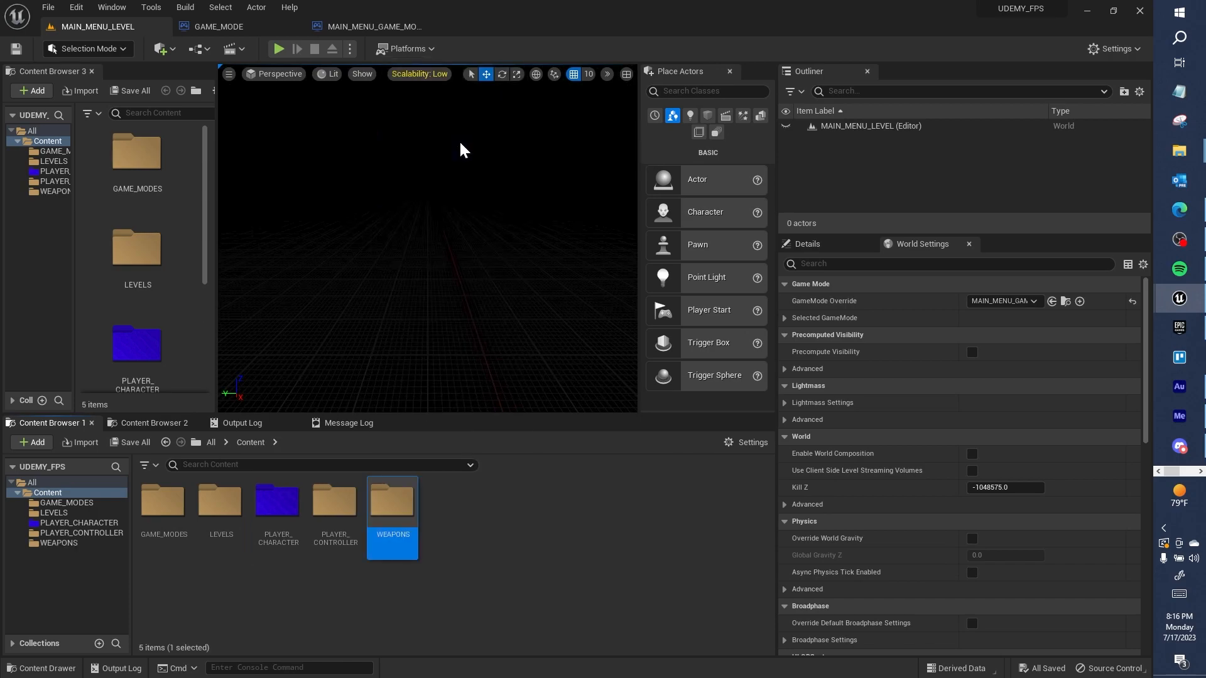
Create an Actor Blueprint class named WEAPON_PARENT_BP inside the WEAPONS folder
double_click(391, 521)
right_click(390, 528)
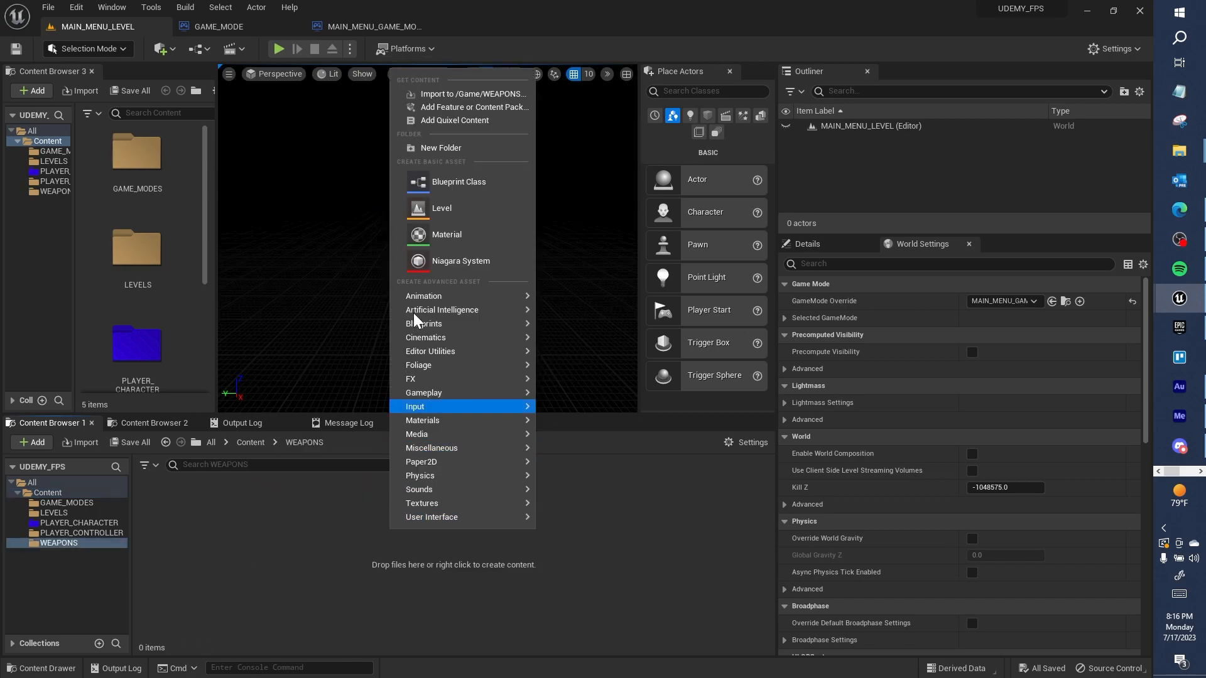
left_click(487, 170)
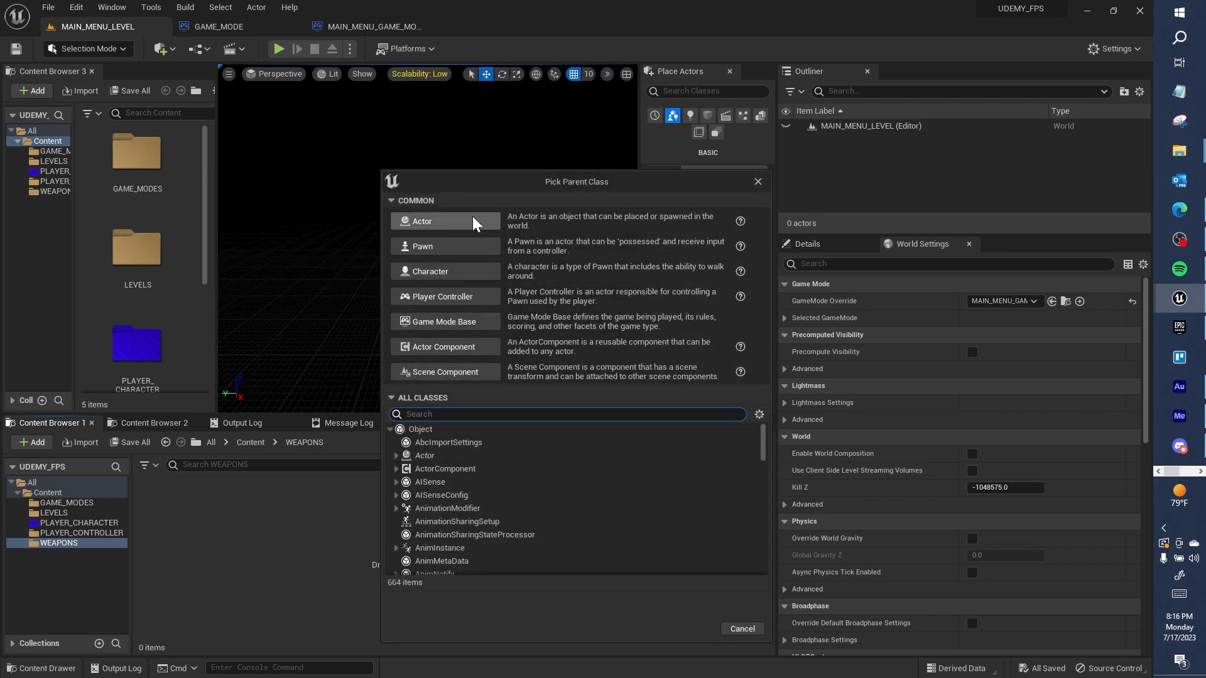
left_click(464, 221)
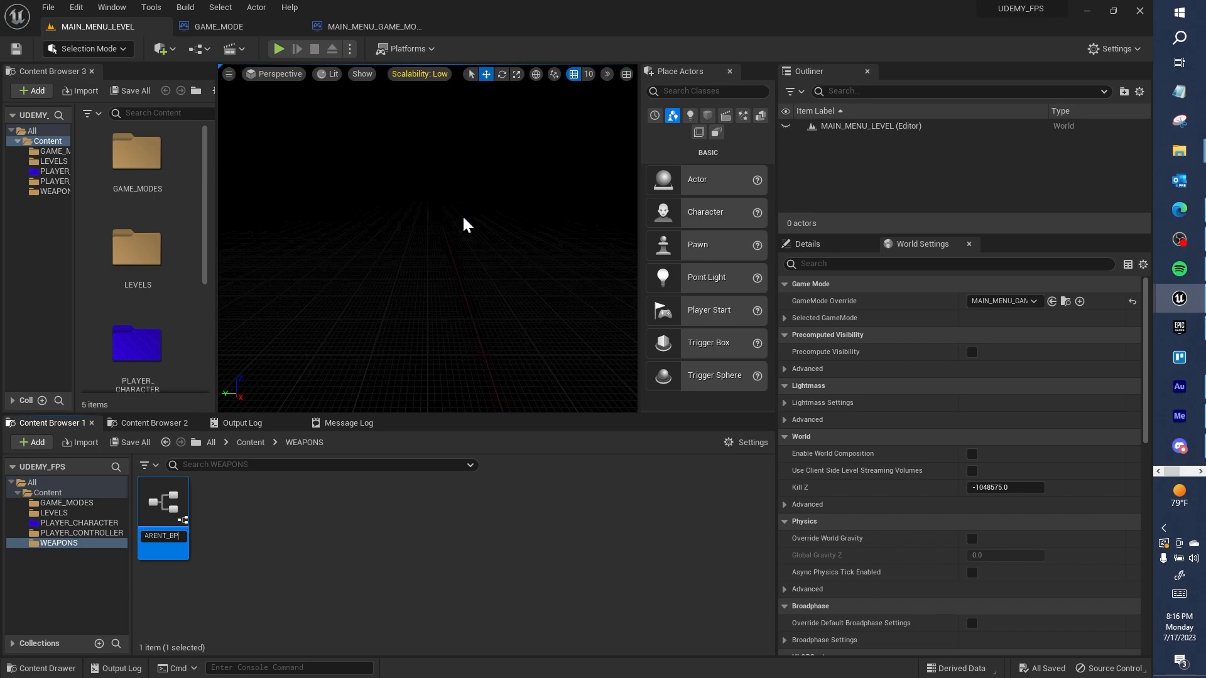
type("WEAPON_PARENT_BP")
key("Return")
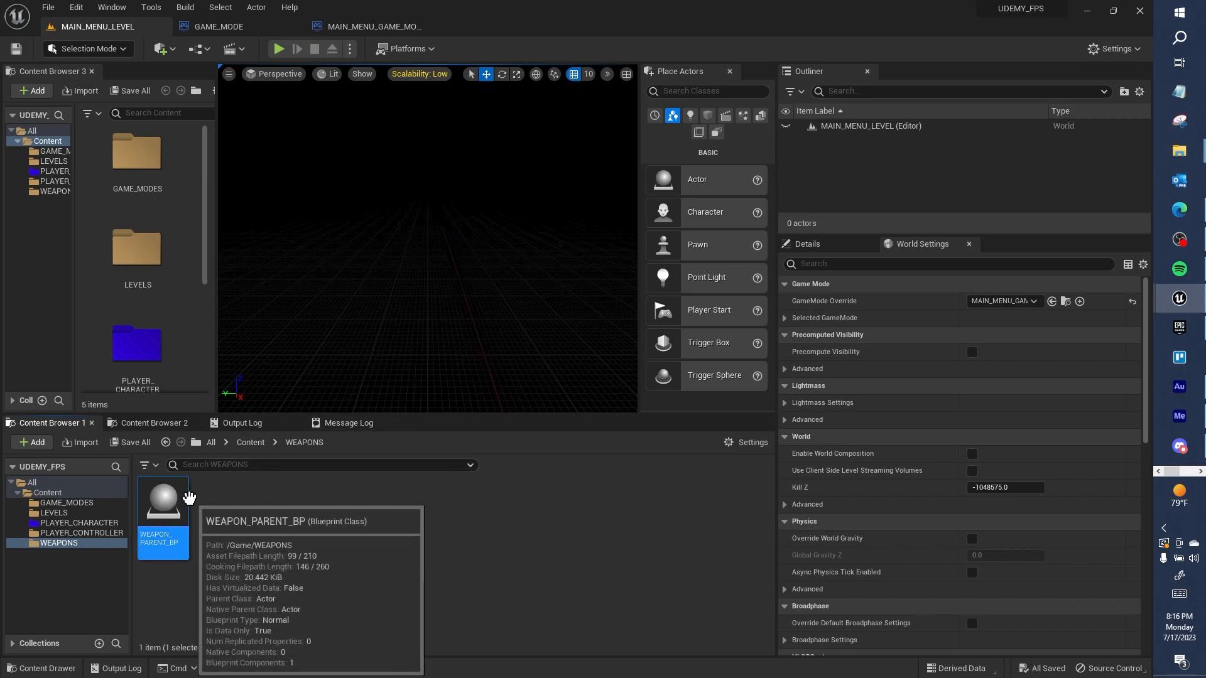
double_click(164, 509)
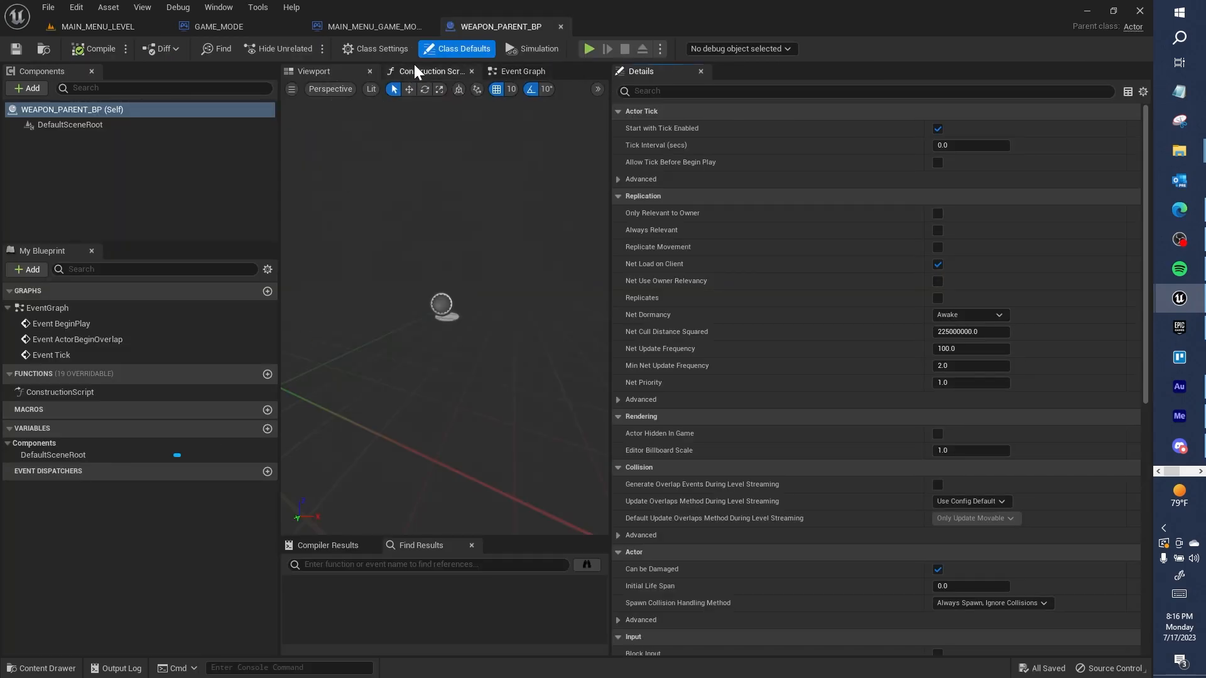
left_click(75, 125)
left_click(29, 91)
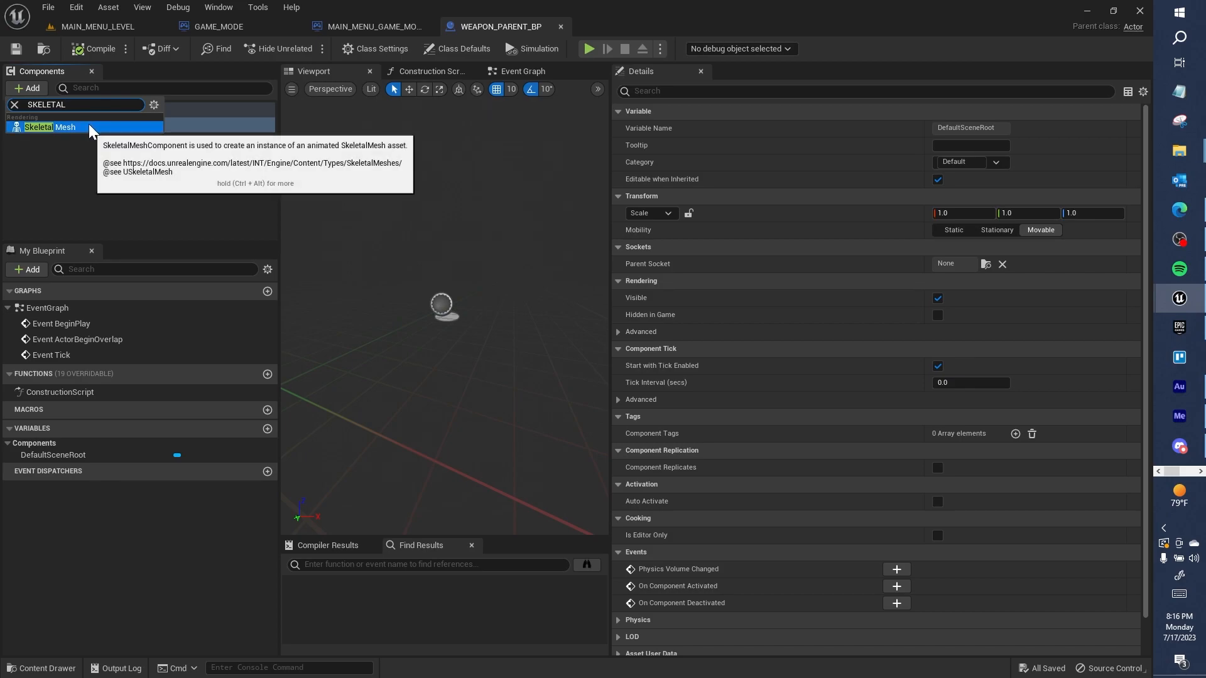
left_click(100, 143)
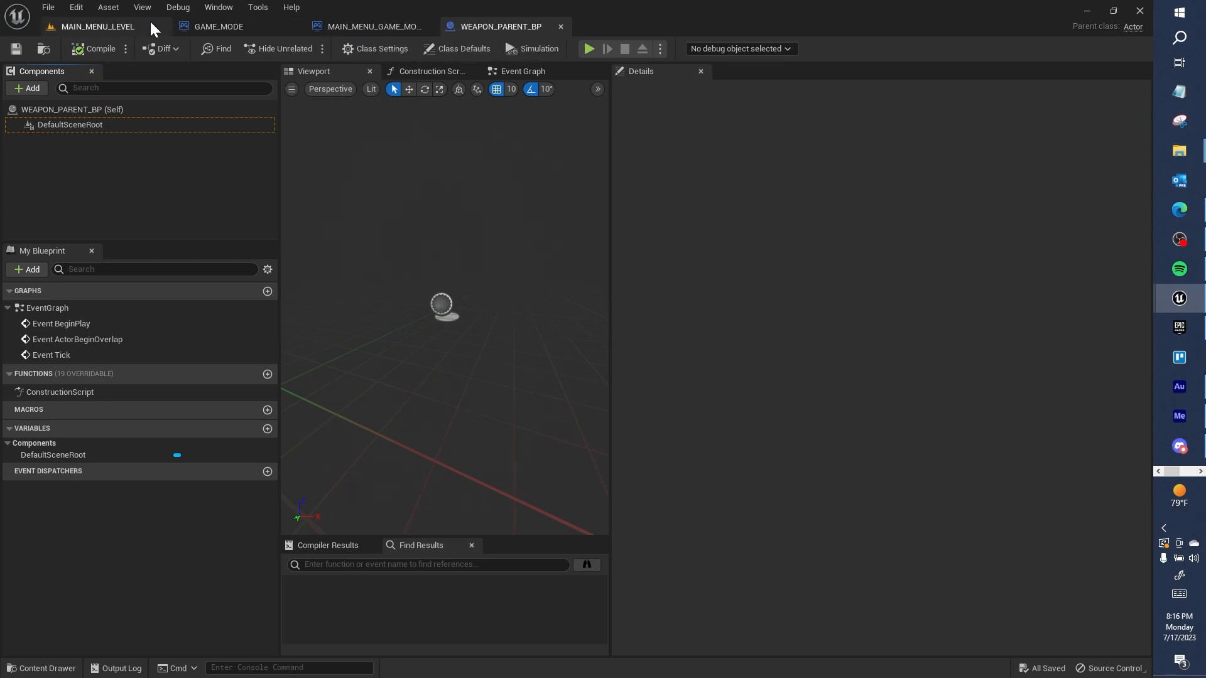
left_click(131, 27)
left_click(333, 523)
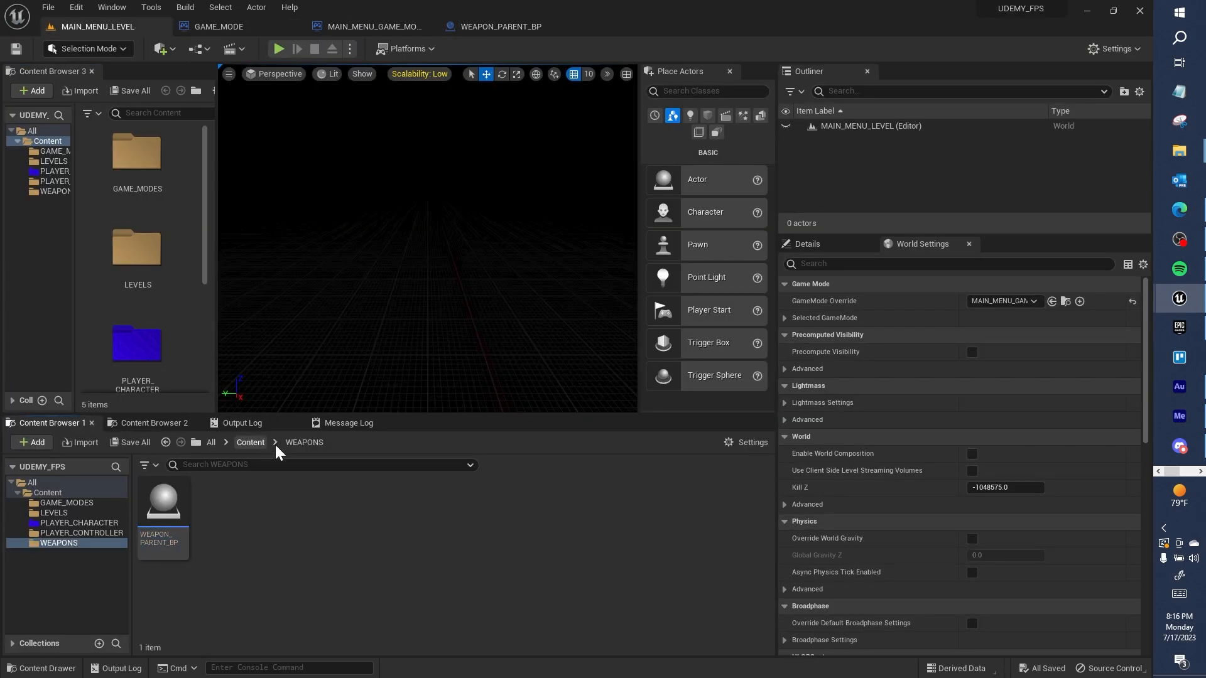
Switch to the Epic Games Launcher library, filter the Vault by the Weapons category and maximize the window
left_click(1192, 334)
scroll(654, 323, "down", 6)
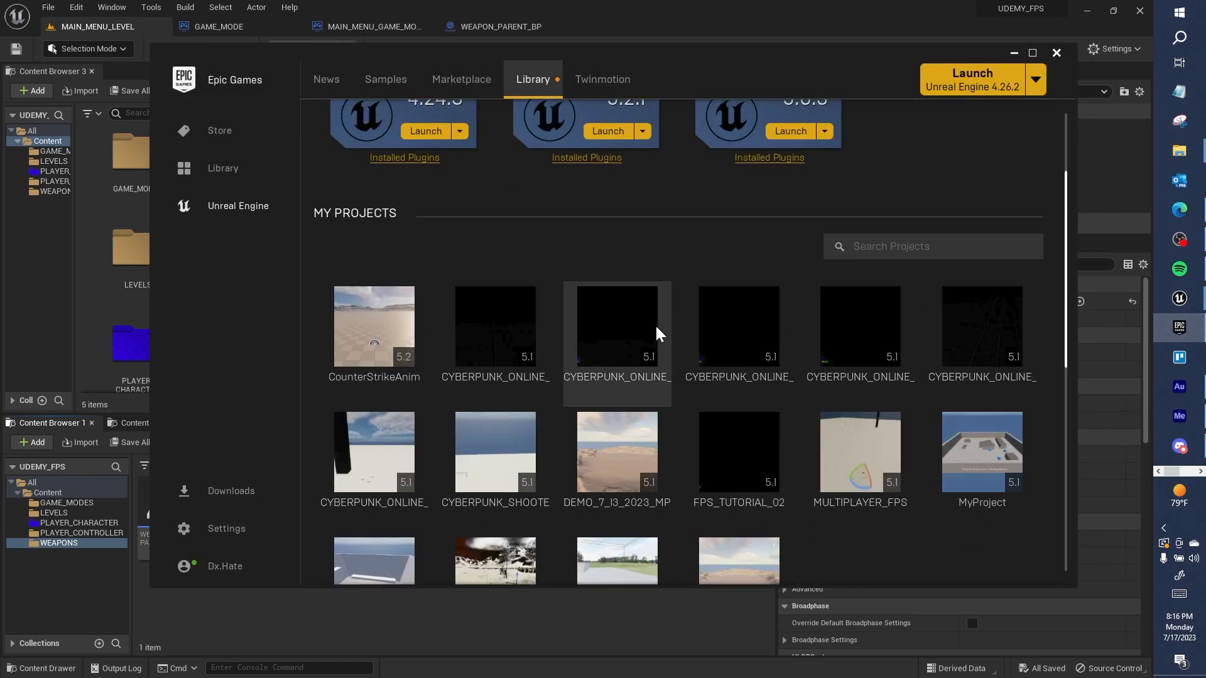
scroll(667, 340, "down", 4)
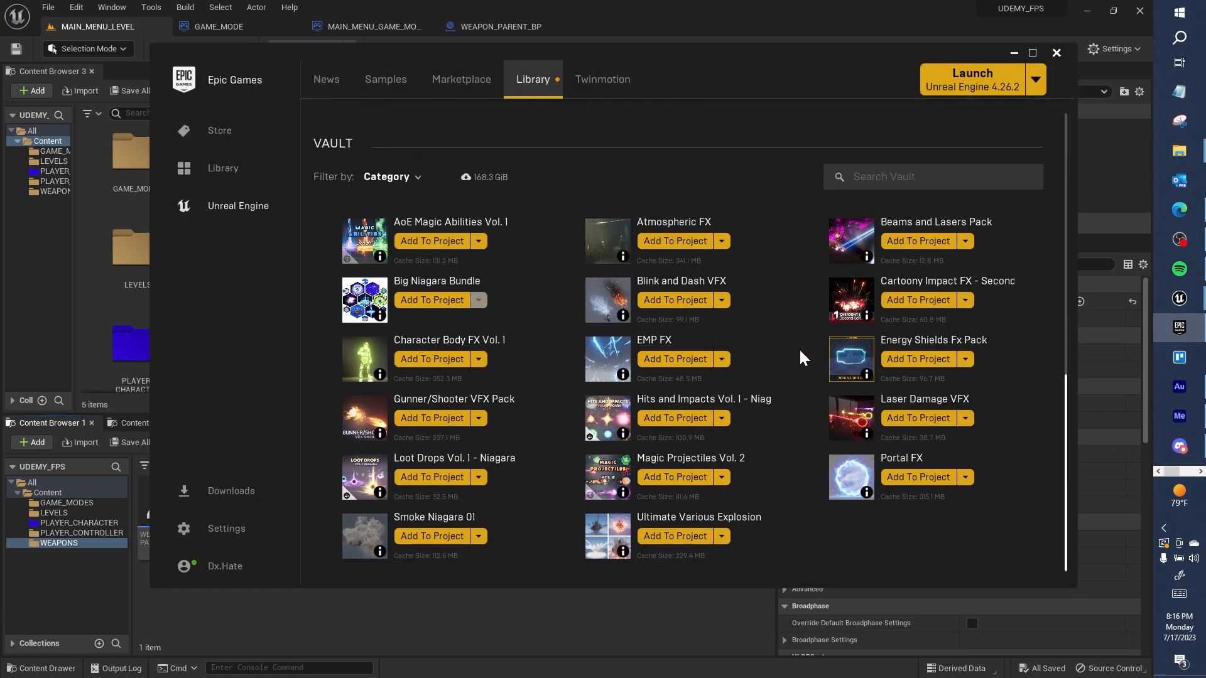
scroll(806, 348, "up", 6)
scroll(805, 348, "down", 2)
left_click(410, 441)
scroll(407, 389, "down", 1)
left_click(431, 166)
left_click(431, 166)
scroll(447, 216, "down", 3)
scroll(451, 236, "down", 5)
left_click(436, 438)
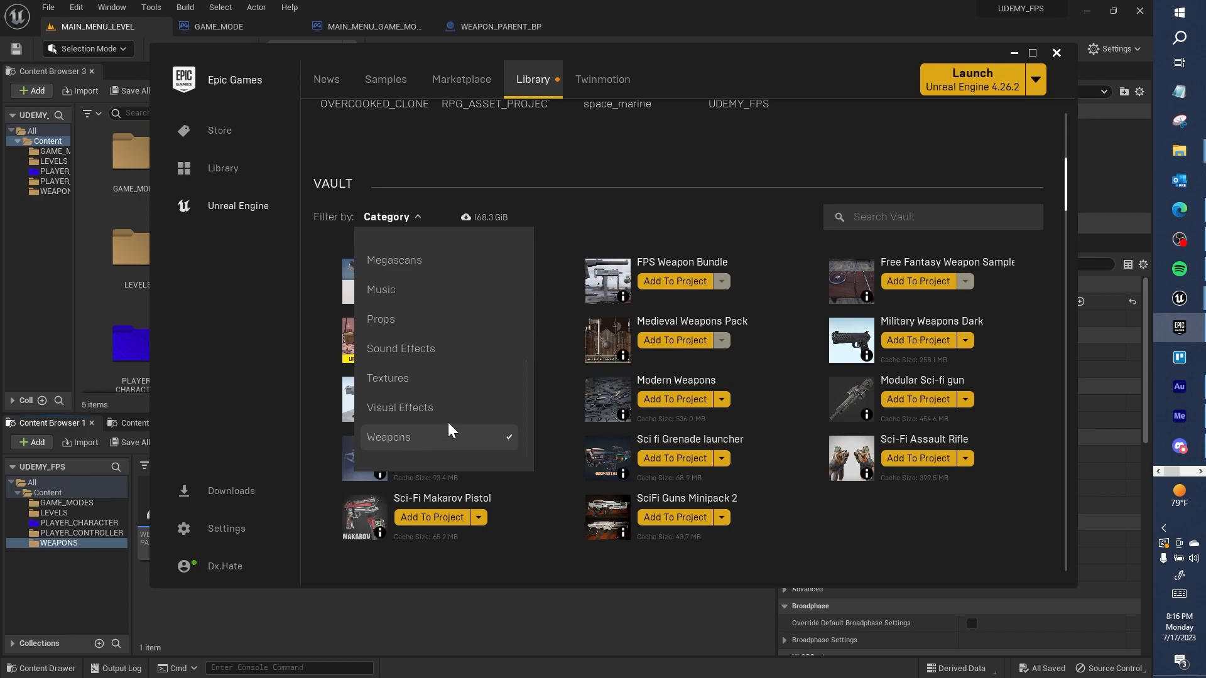
left_click(618, 214)
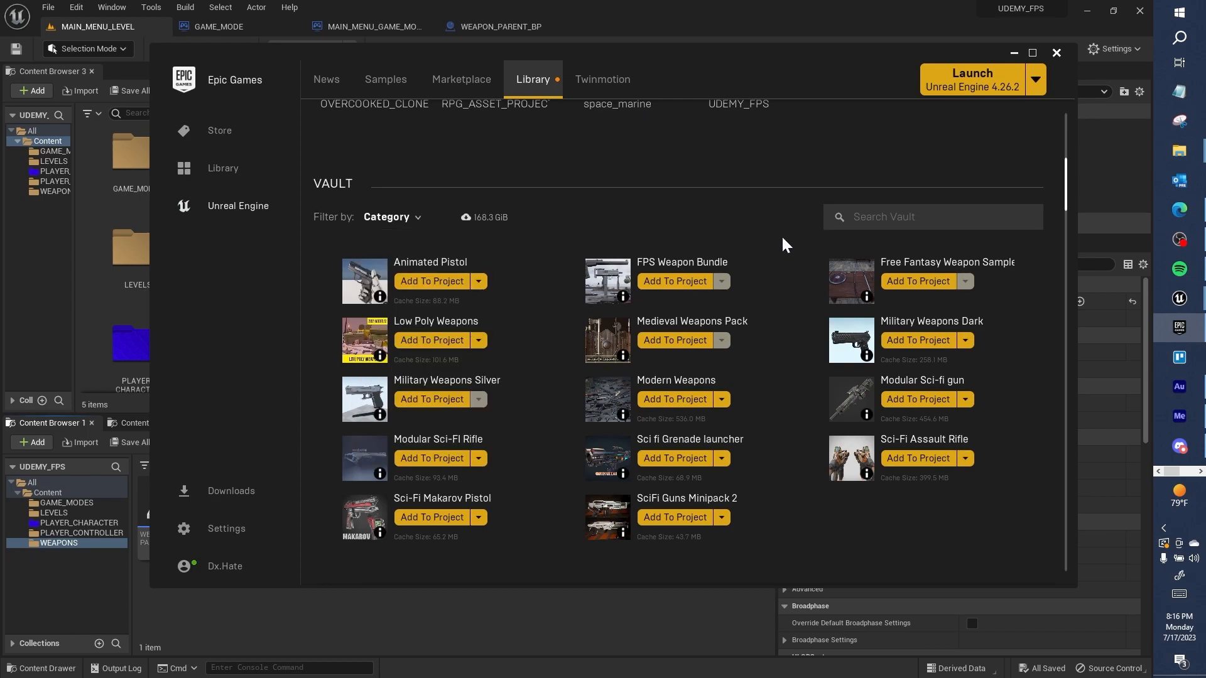
left_click(1031, 53)
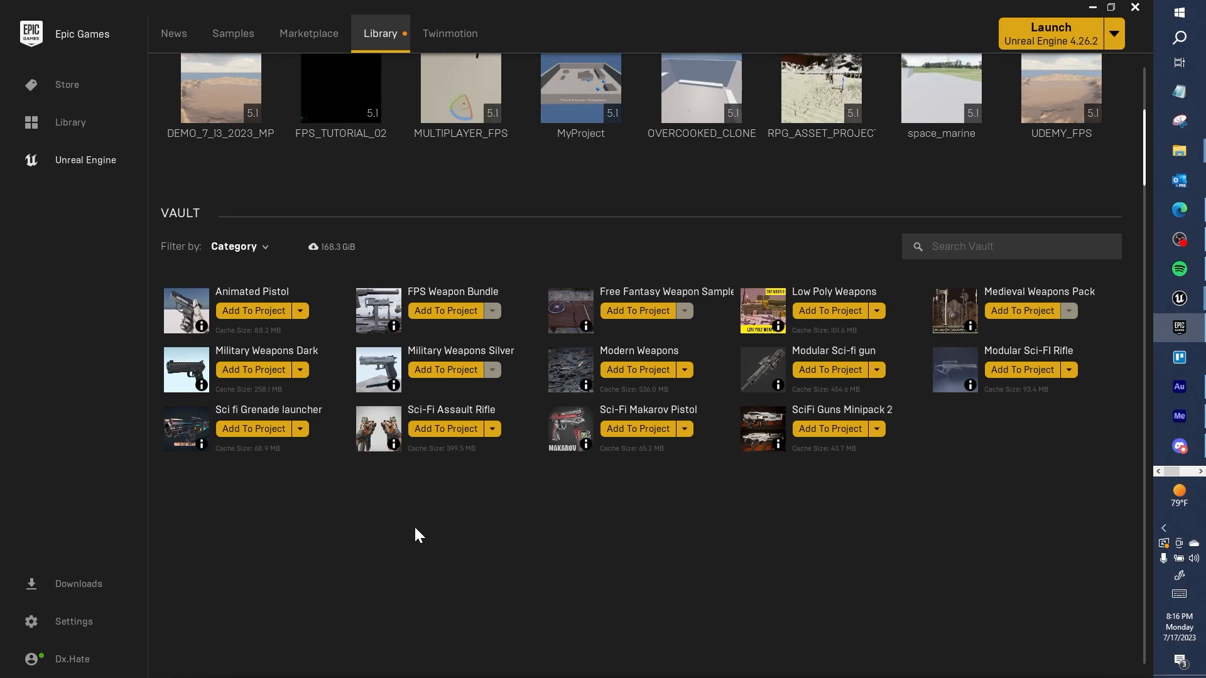
Search the Marketplace for MILITARY WEAPONS DARK and open that asset pack's detail page
left_click(277, 357)
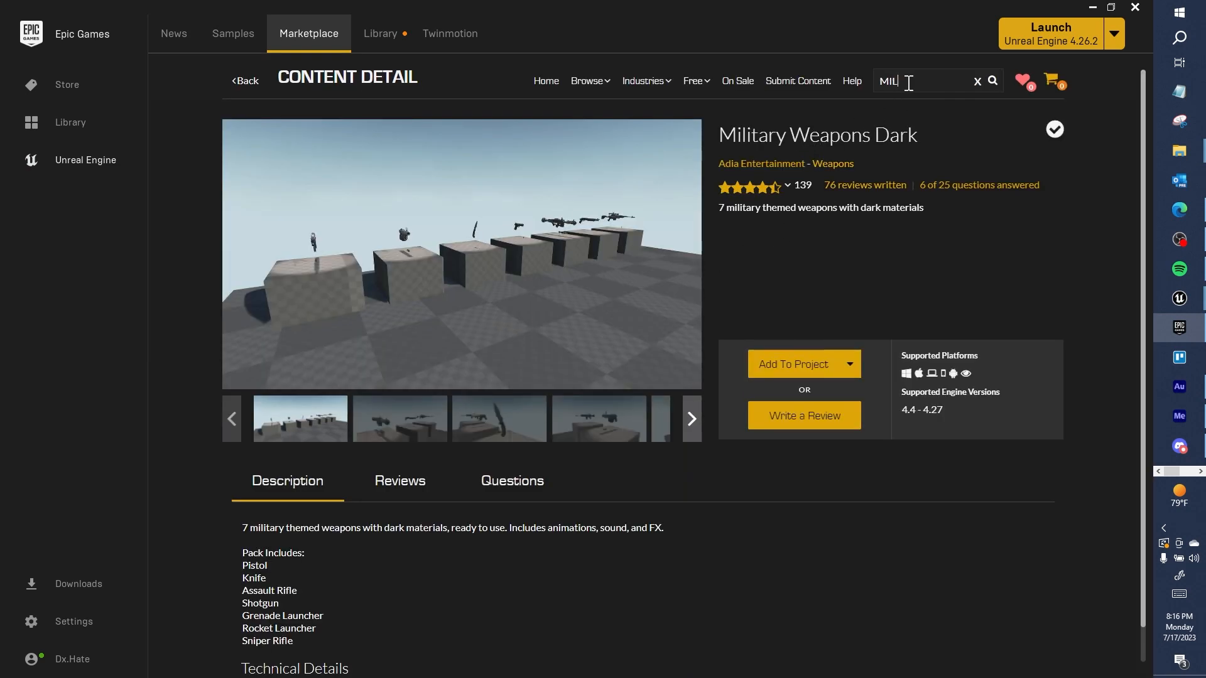
type("WEAPONS A")
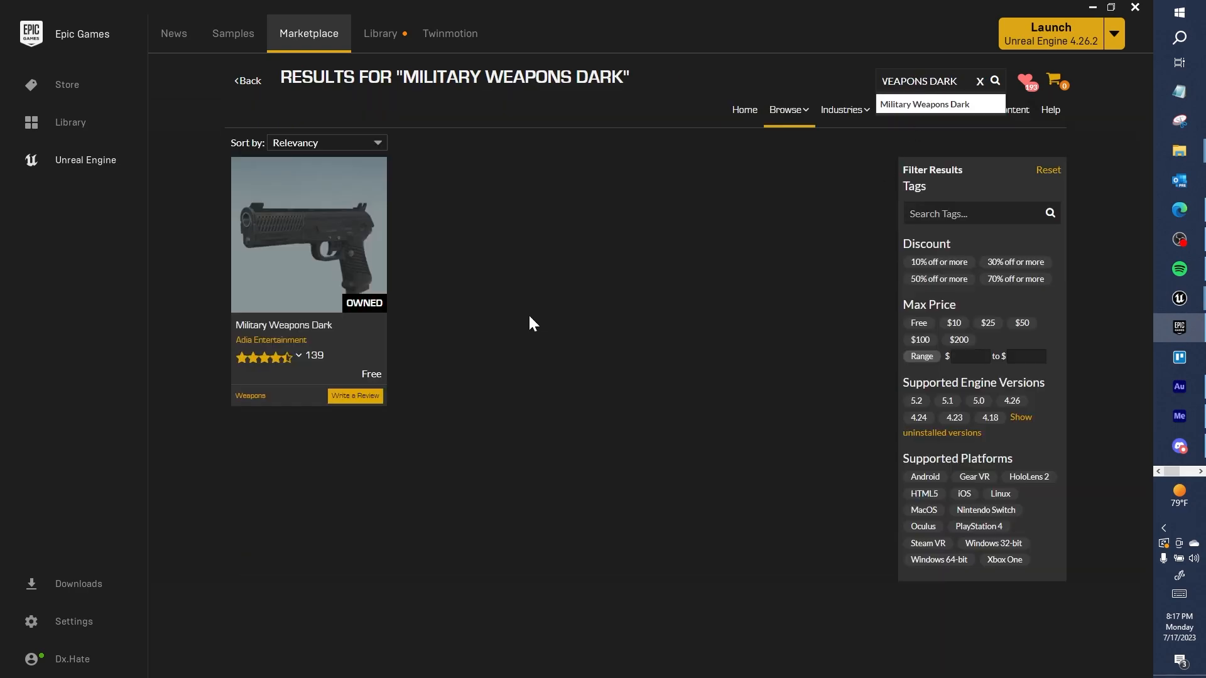
left_click(326, 245)
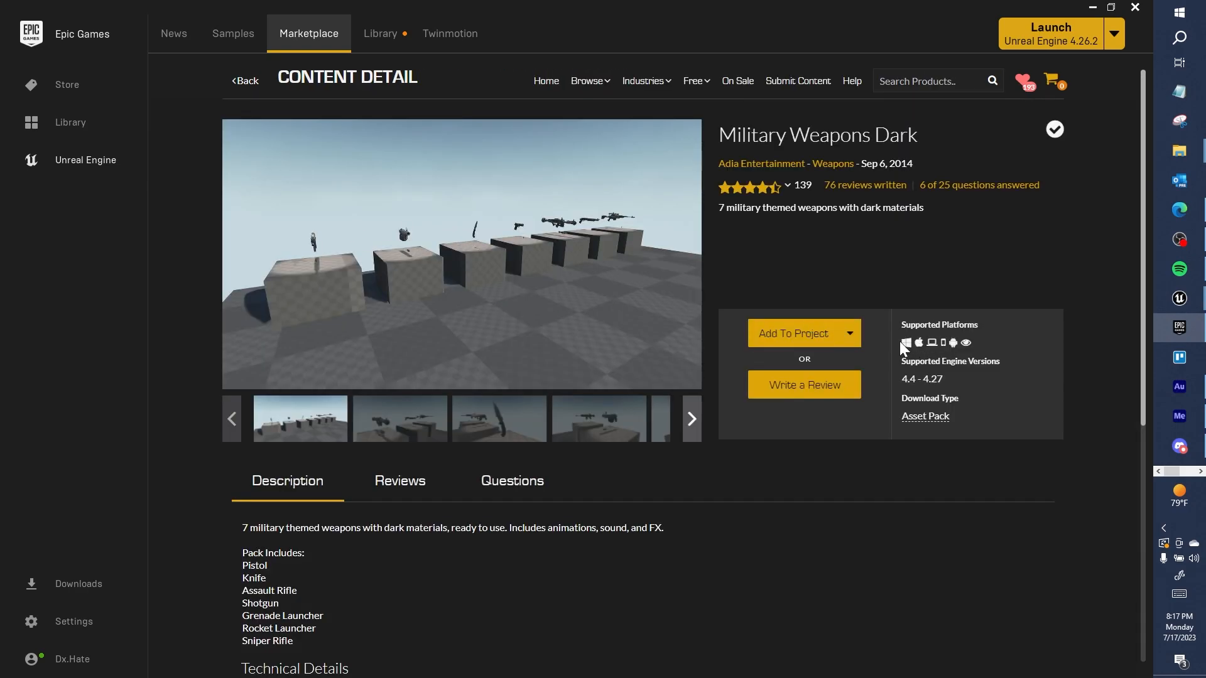
Add the Military Weapons Dark pack to the UDEMY_FPS project, showing all projects and selecting asset version 4.27
left_click(791, 338)
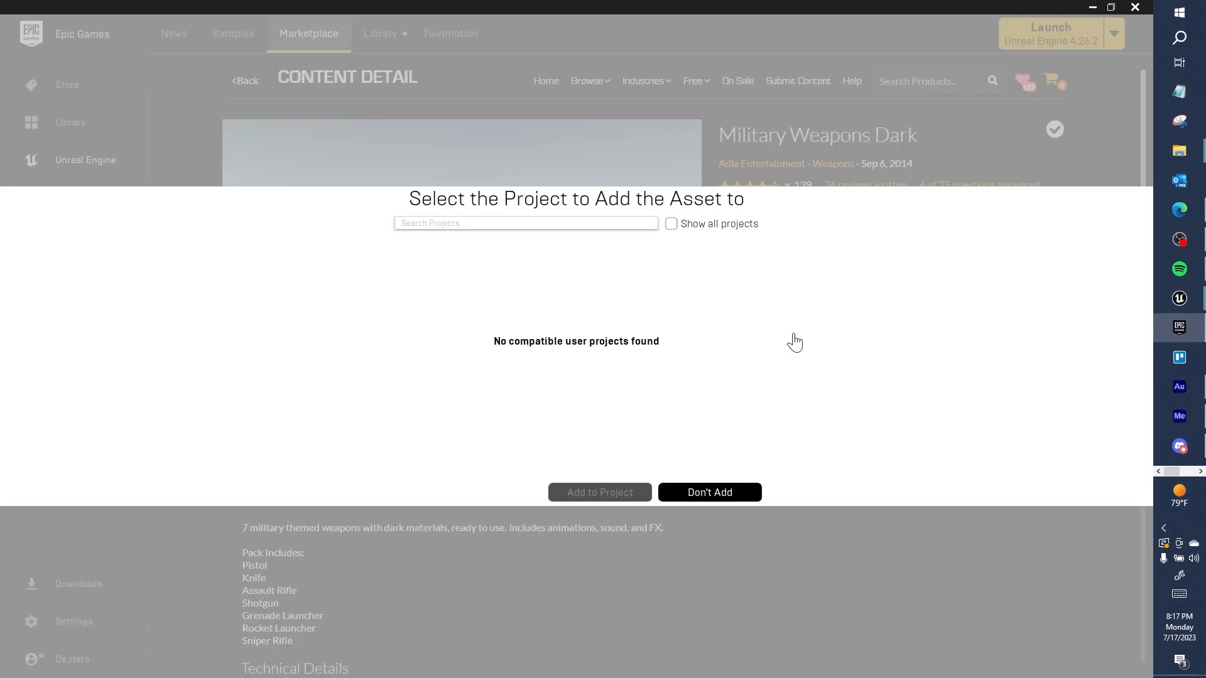
left_click(672, 224)
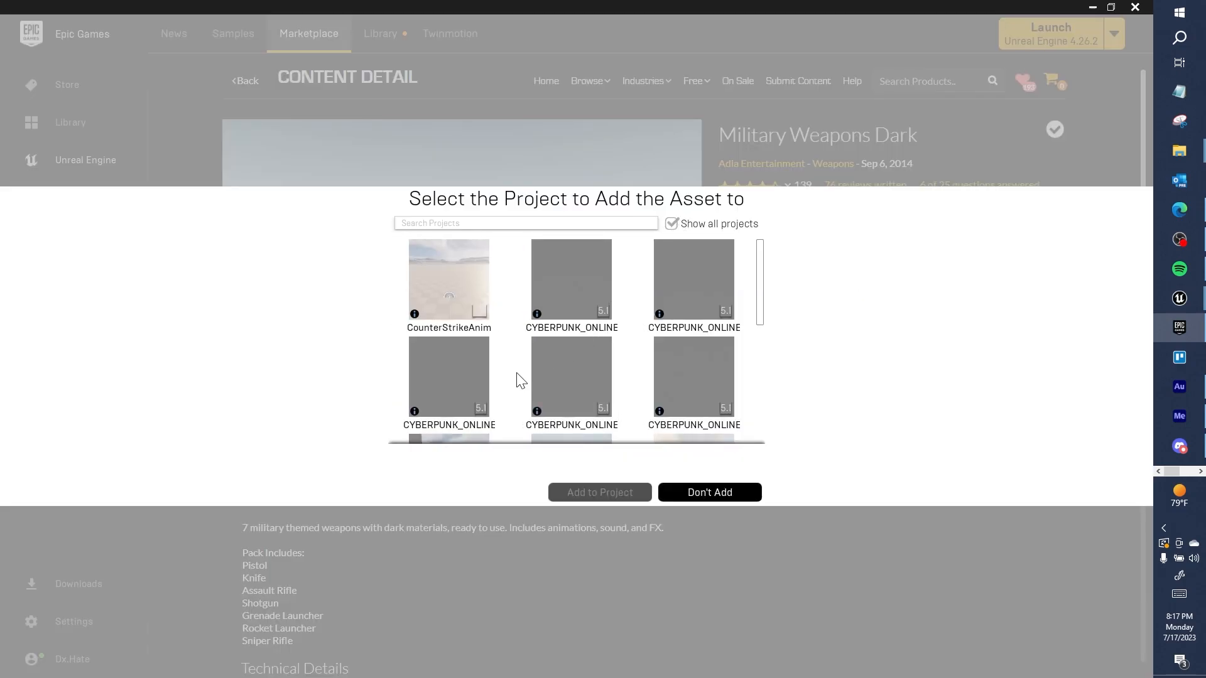
scroll(521, 380, "down", 5)
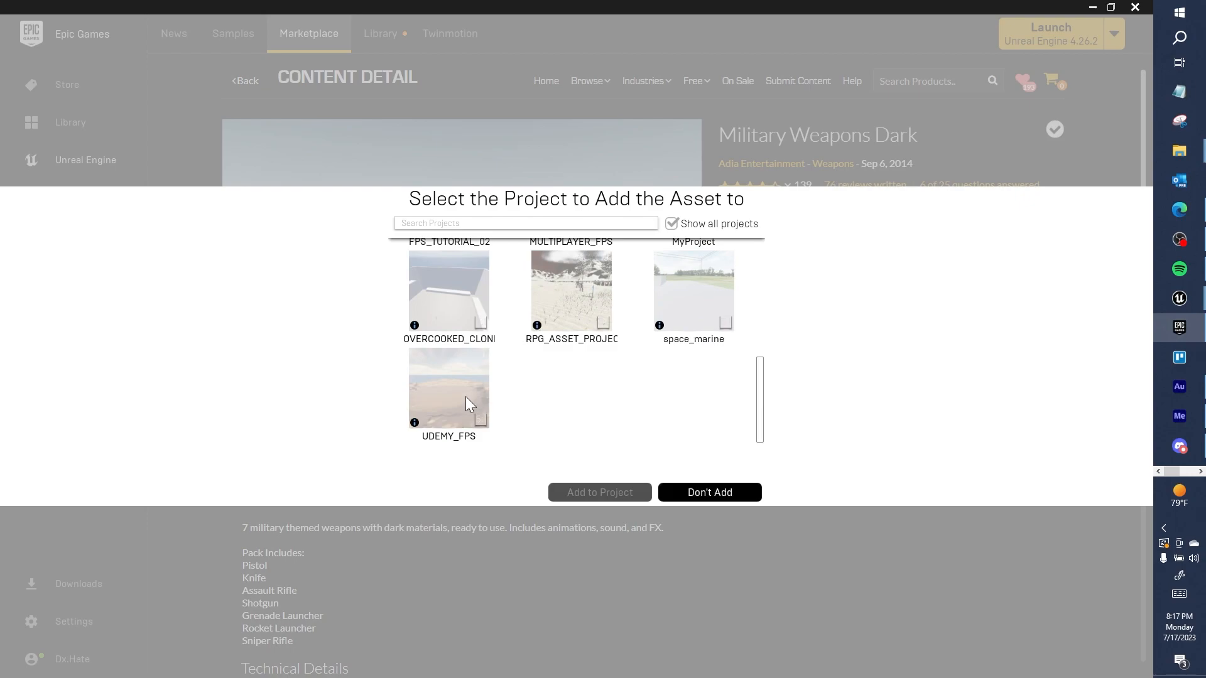
left_click(473, 405)
left_click(485, 468)
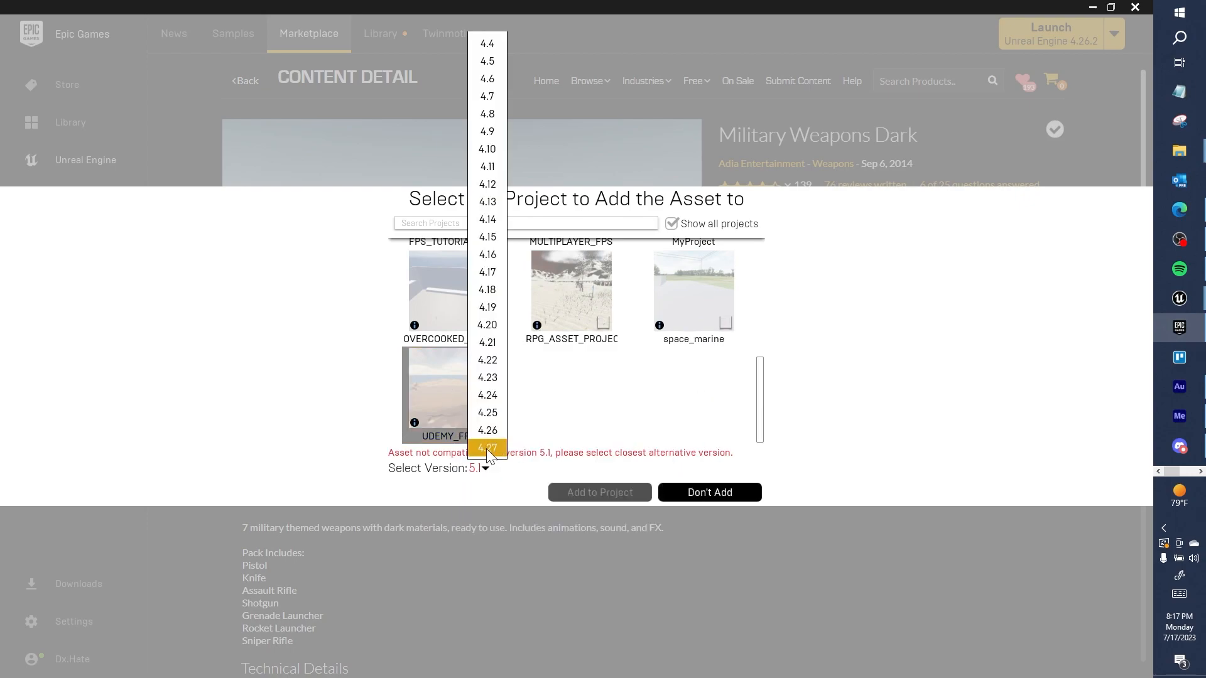
left_click(488, 447)
left_click(615, 492)
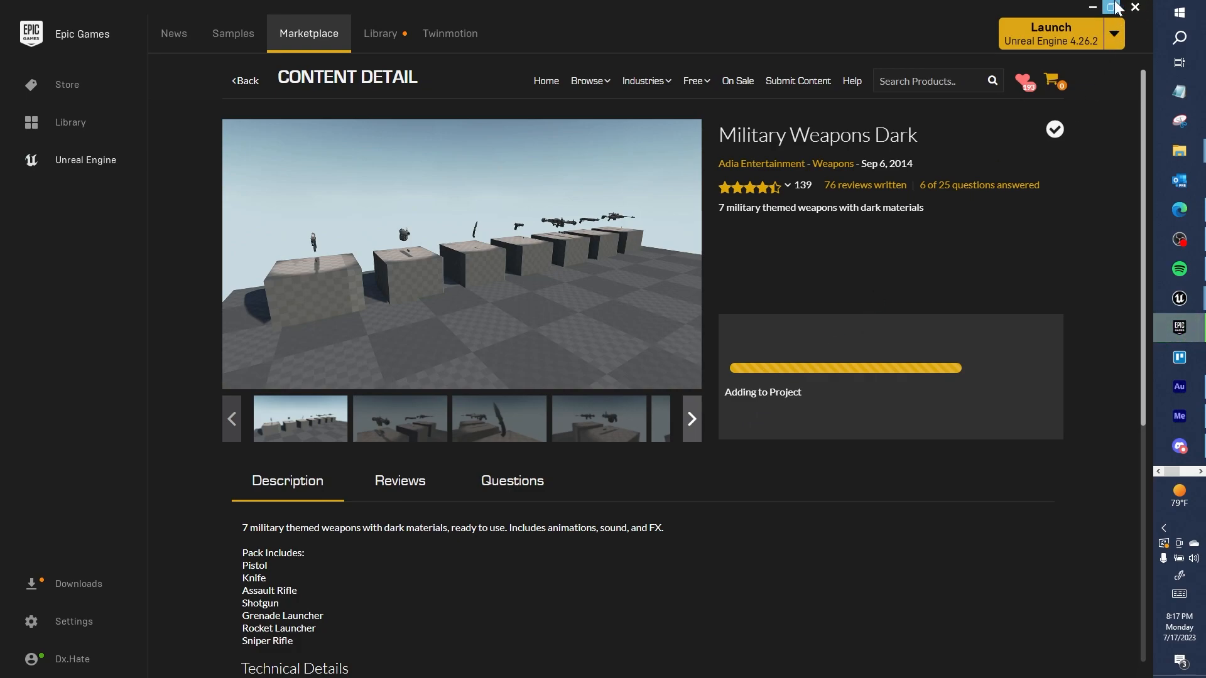
Switch back to the Unreal Editor and delete the Overview level from the MilitaryWeapDark folder
left_click(1093, 7)
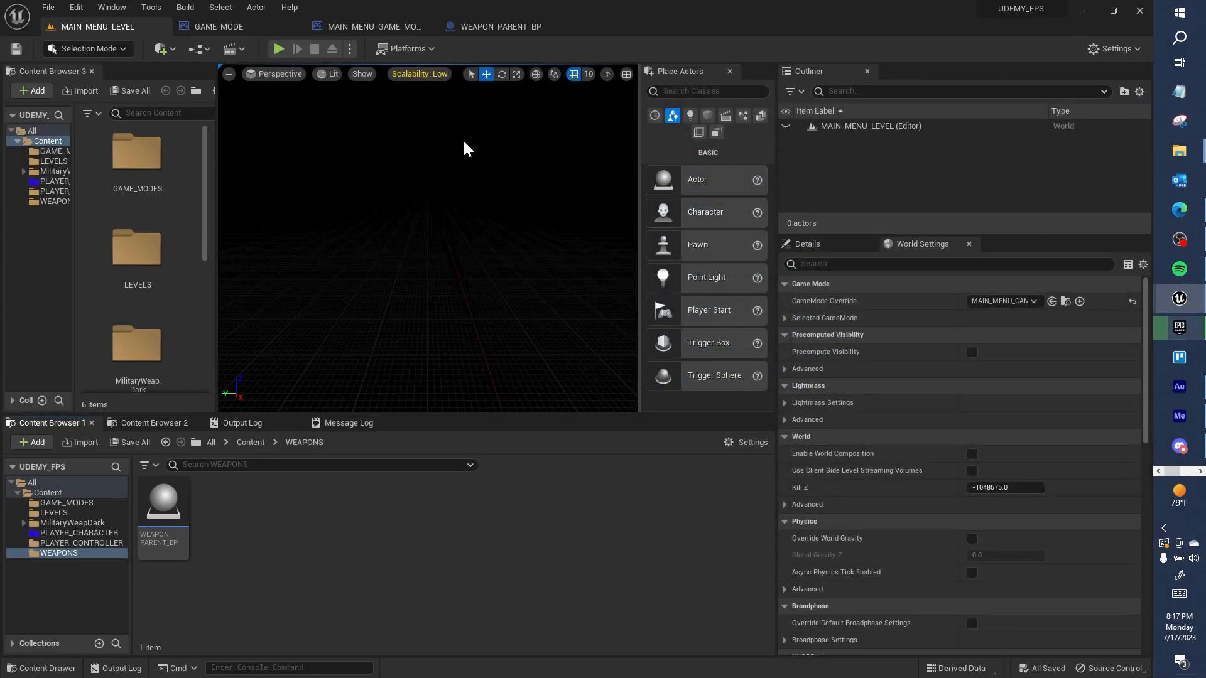
left_click(250, 441)
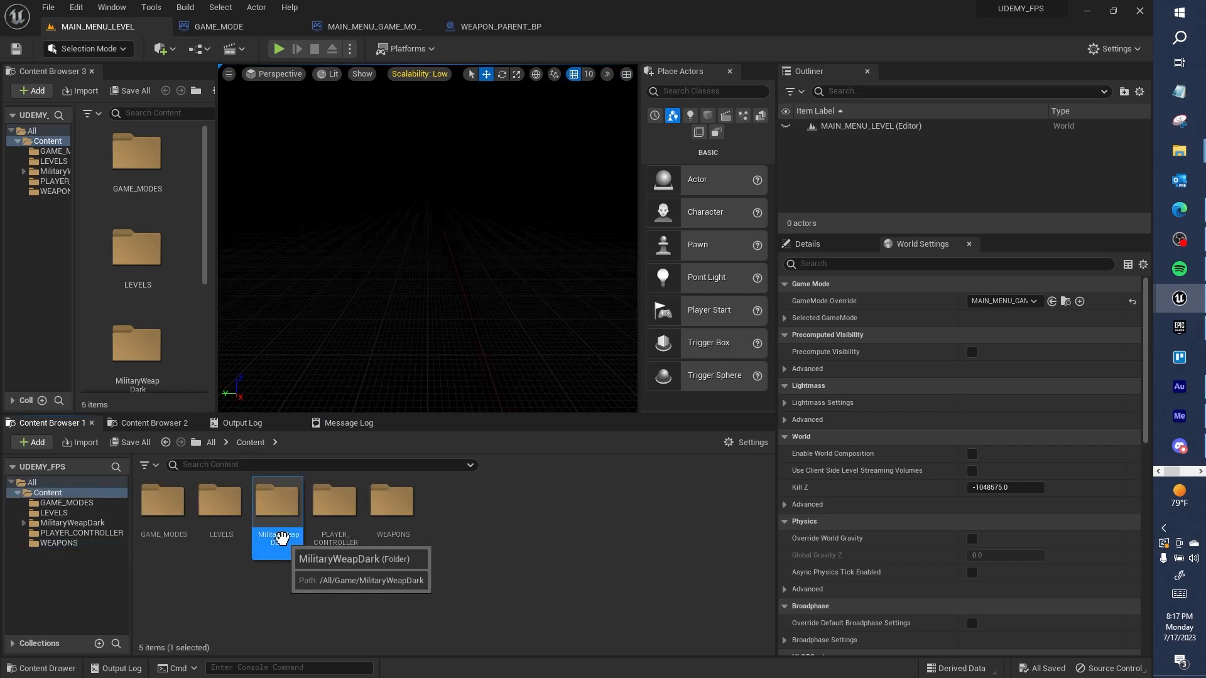
double_click(277, 502)
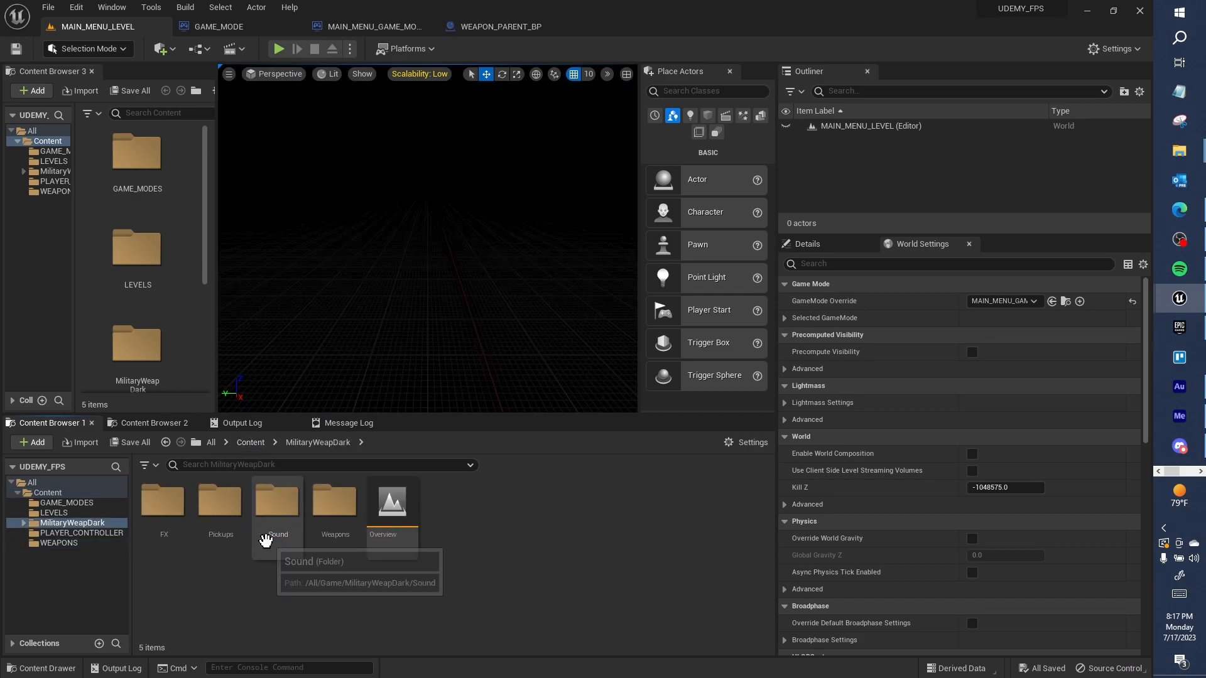
right_click(391, 505)
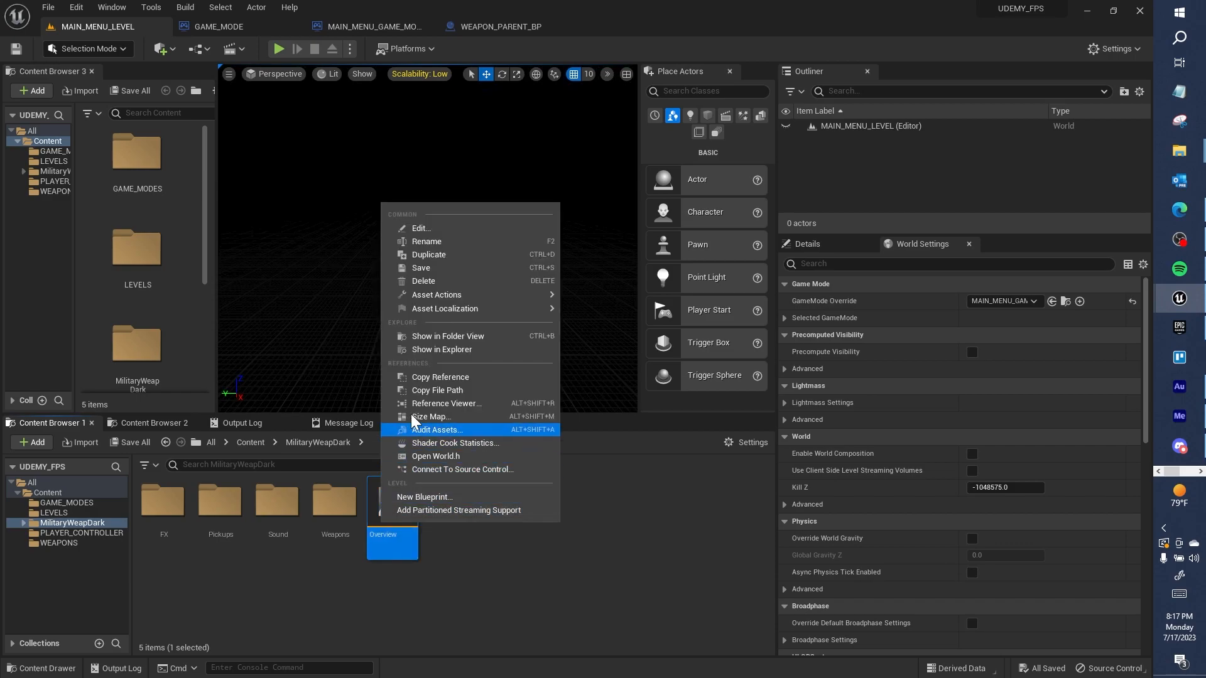
left_click(449, 283)
left_click(518, 549)
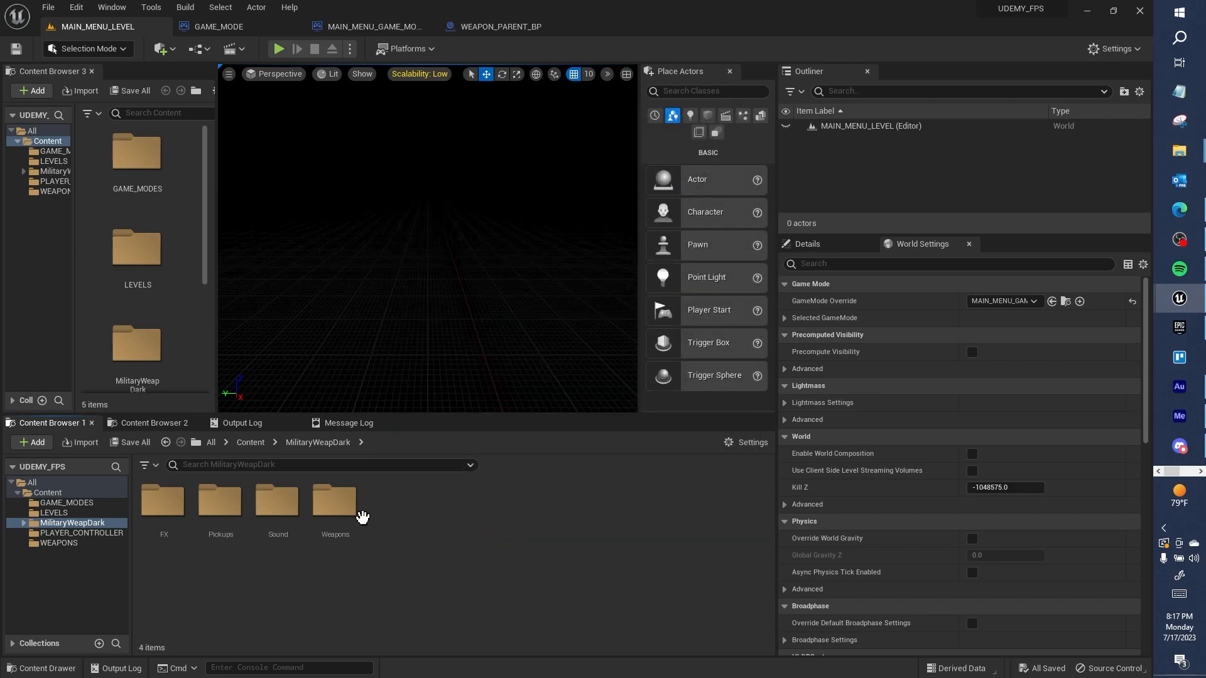
Move the MilitaryWeapDark folder from Content into the WEAPONS folder
left_click(258, 444)
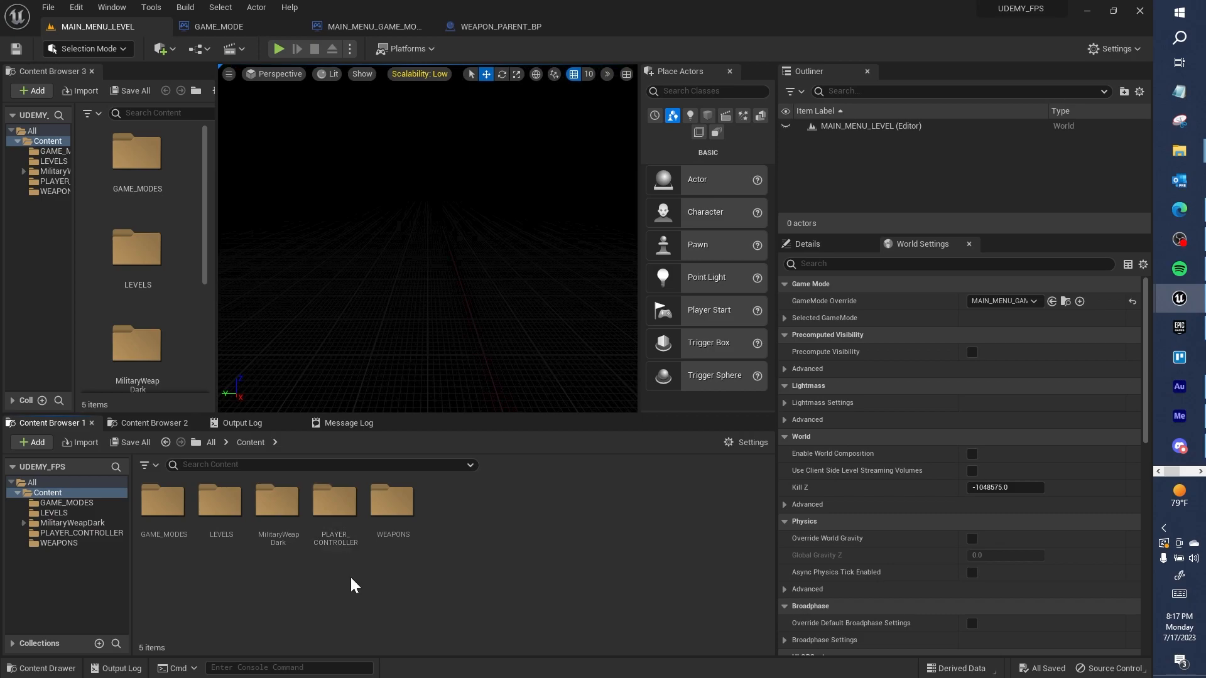
left_click(277, 509)
left_click_drag(277, 502, 425, 533)
left_click(437, 546)
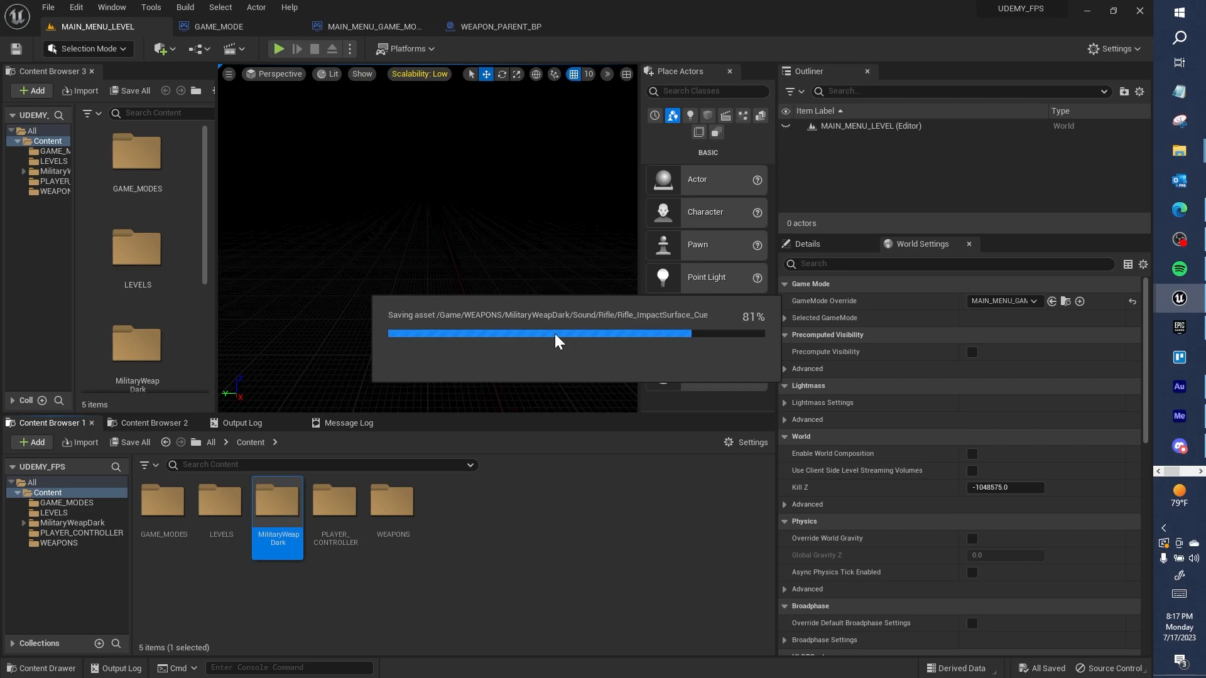
Fix up the redirectors in the Content folder
right_click(62, 492)
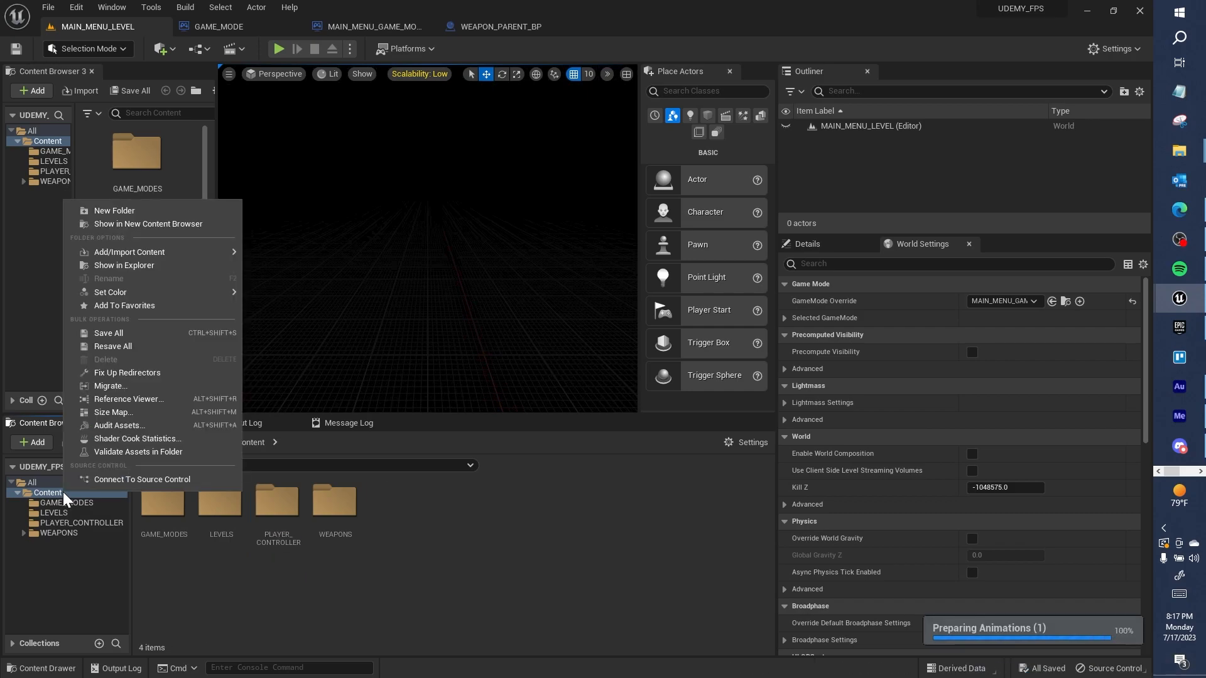
left_click(47, 493)
right_click(48, 493)
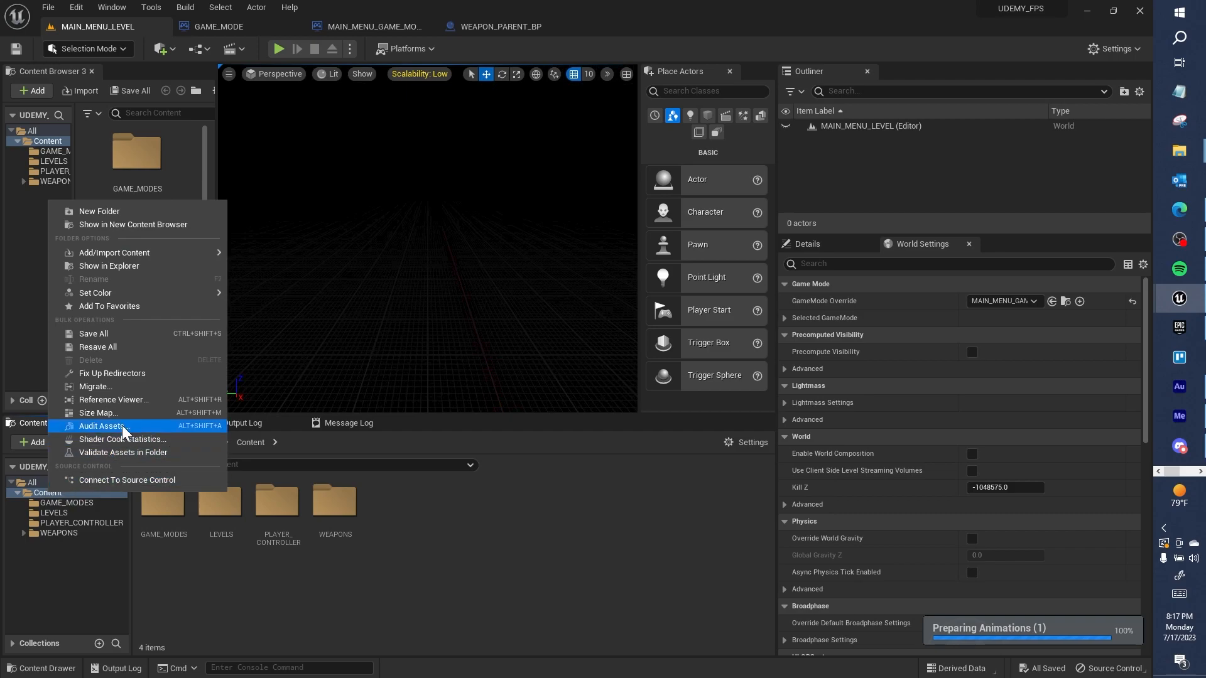
left_click(146, 376)
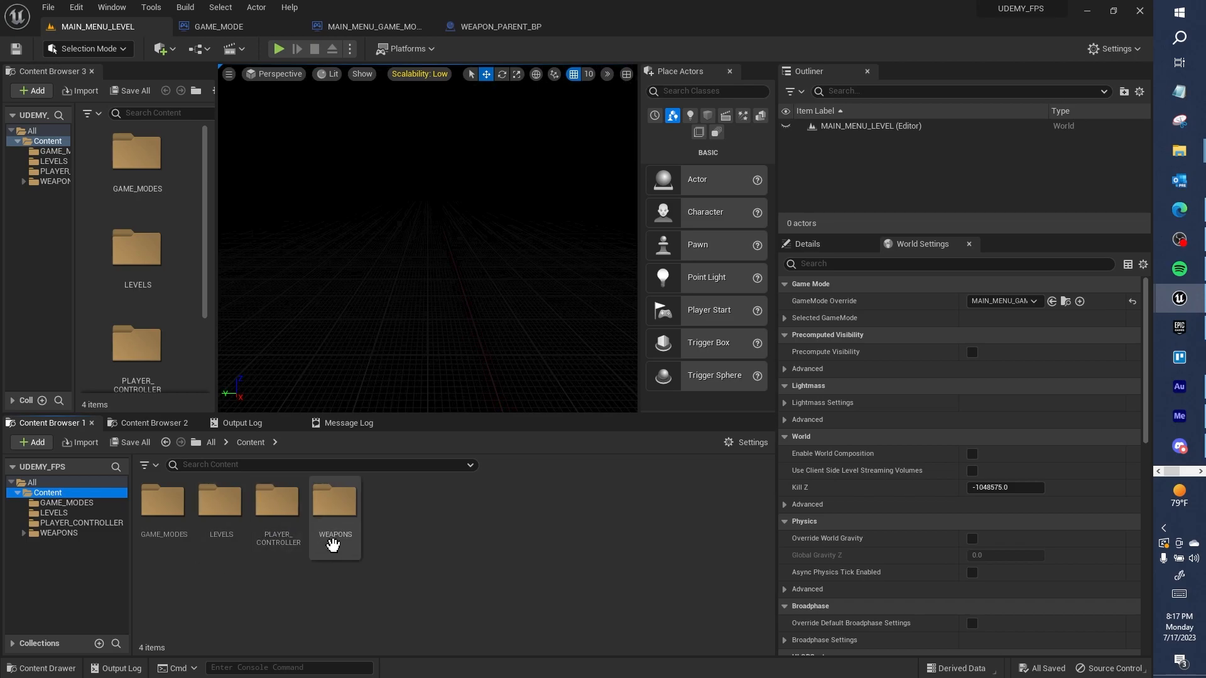
Preview the ammo pickup, RifleB_FireLoop_Cue and RifleB_Fire_Cue sounds in the Rifle sound folder of MilitaryWeapDark
double_click(333, 531)
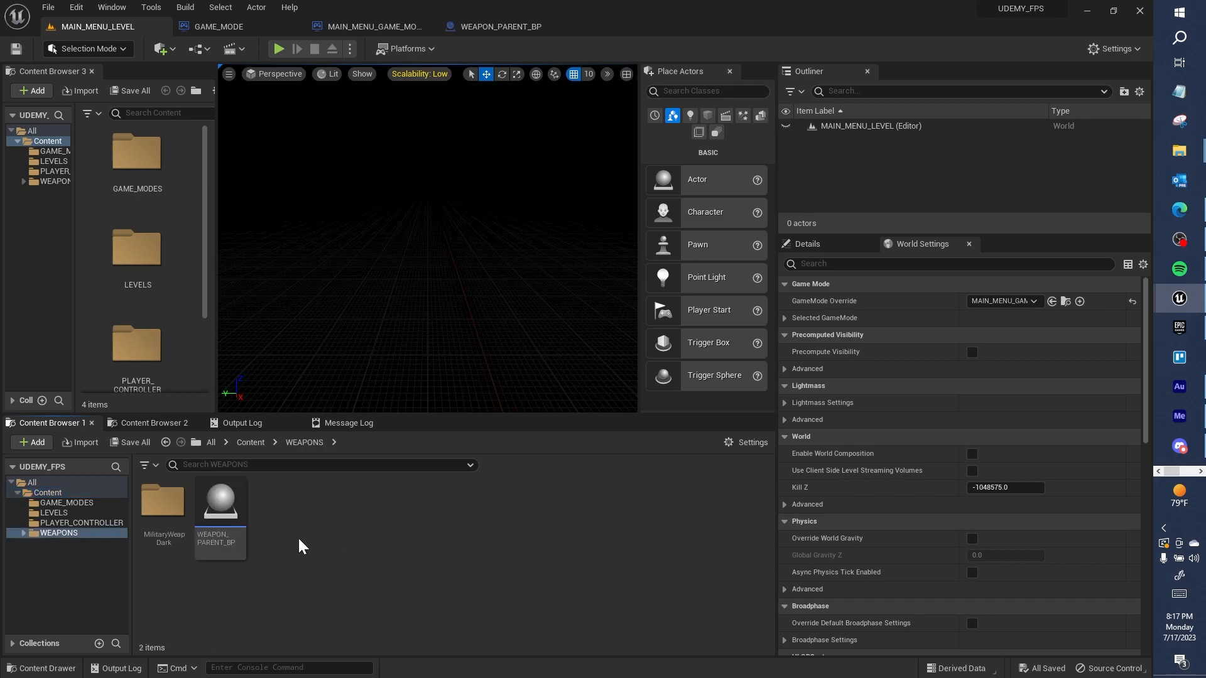
double_click(169, 503)
double_click(277, 502)
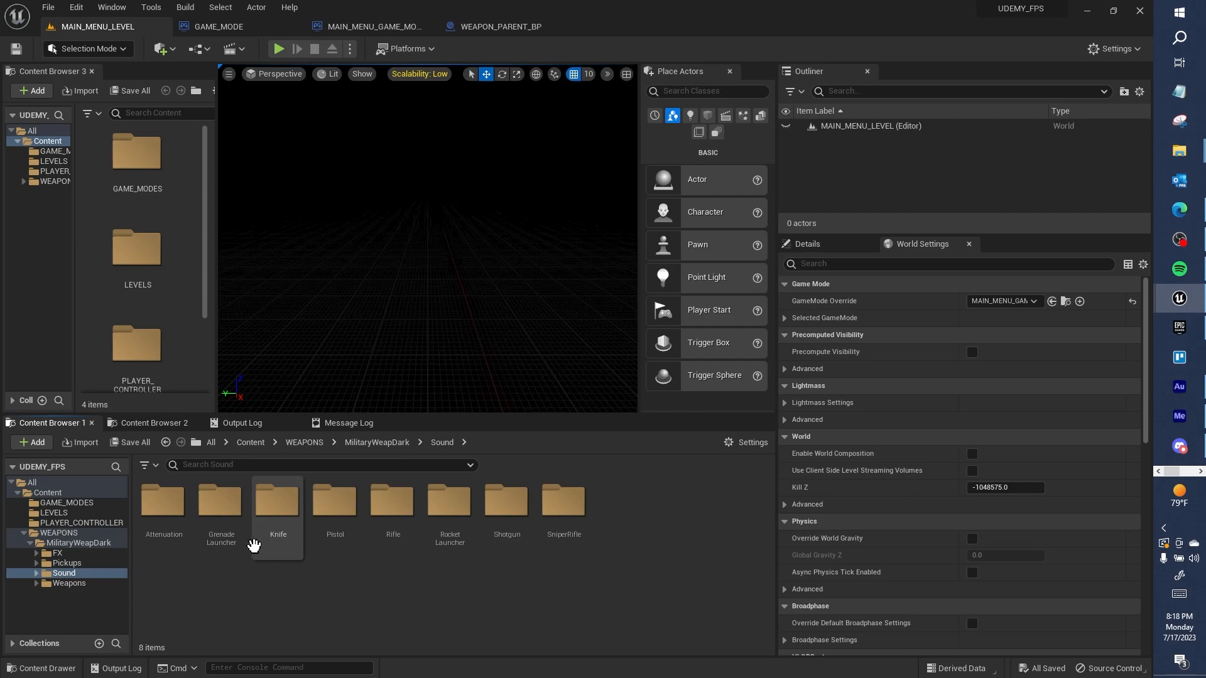
double_click(393, 502)
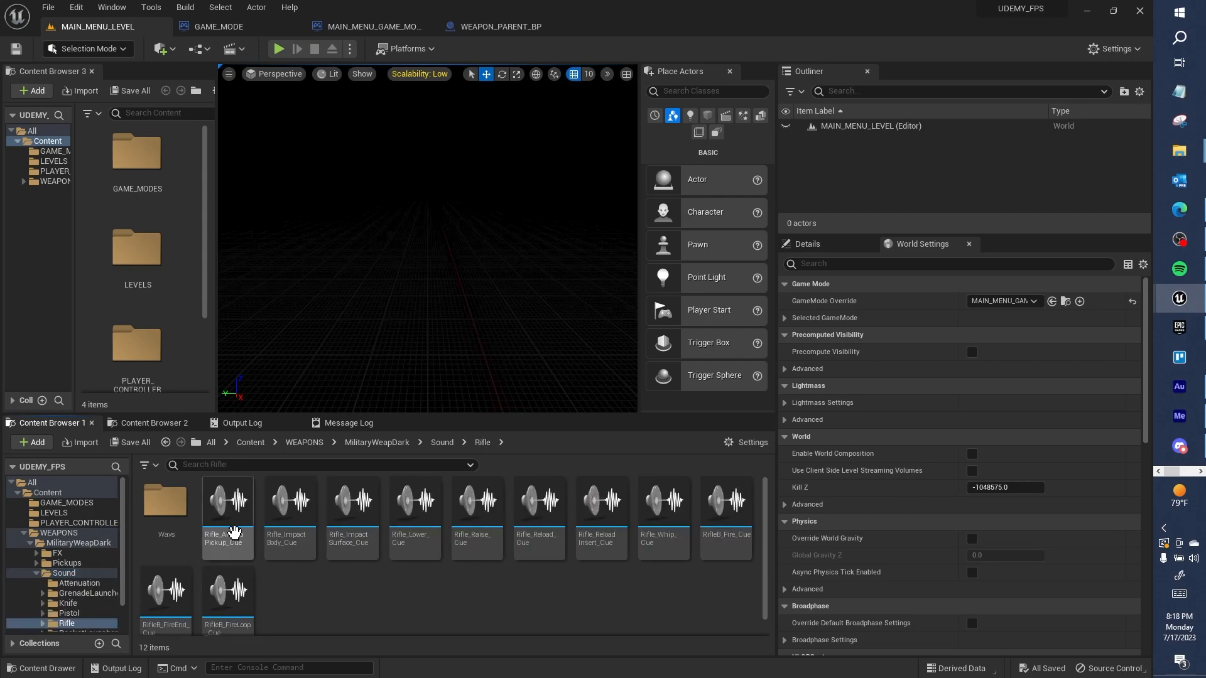
left_click(231, 505)
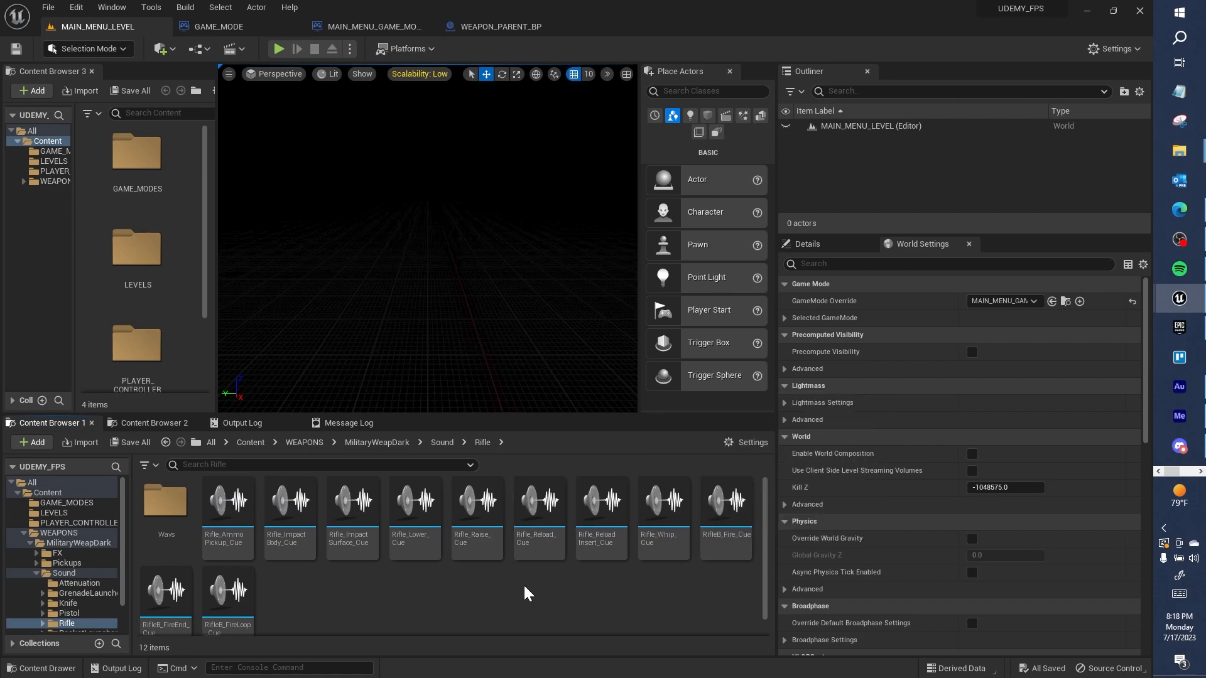
scroll(400, 565, "down", 1)
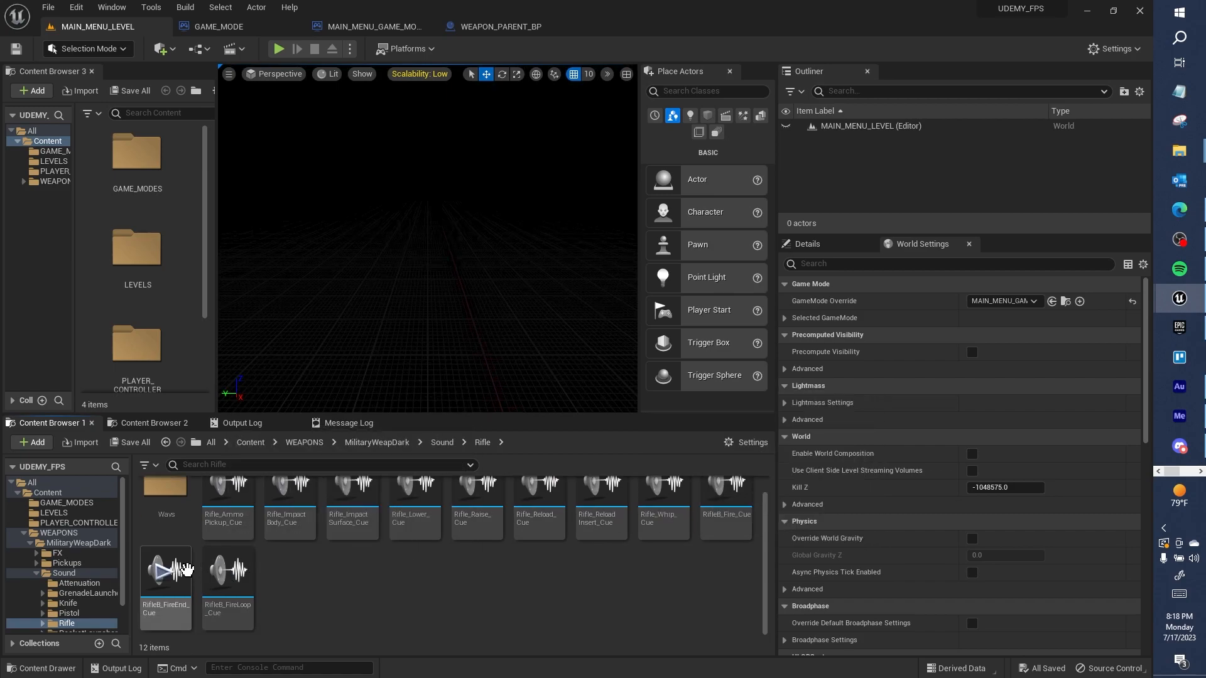
left_click(227, 572)
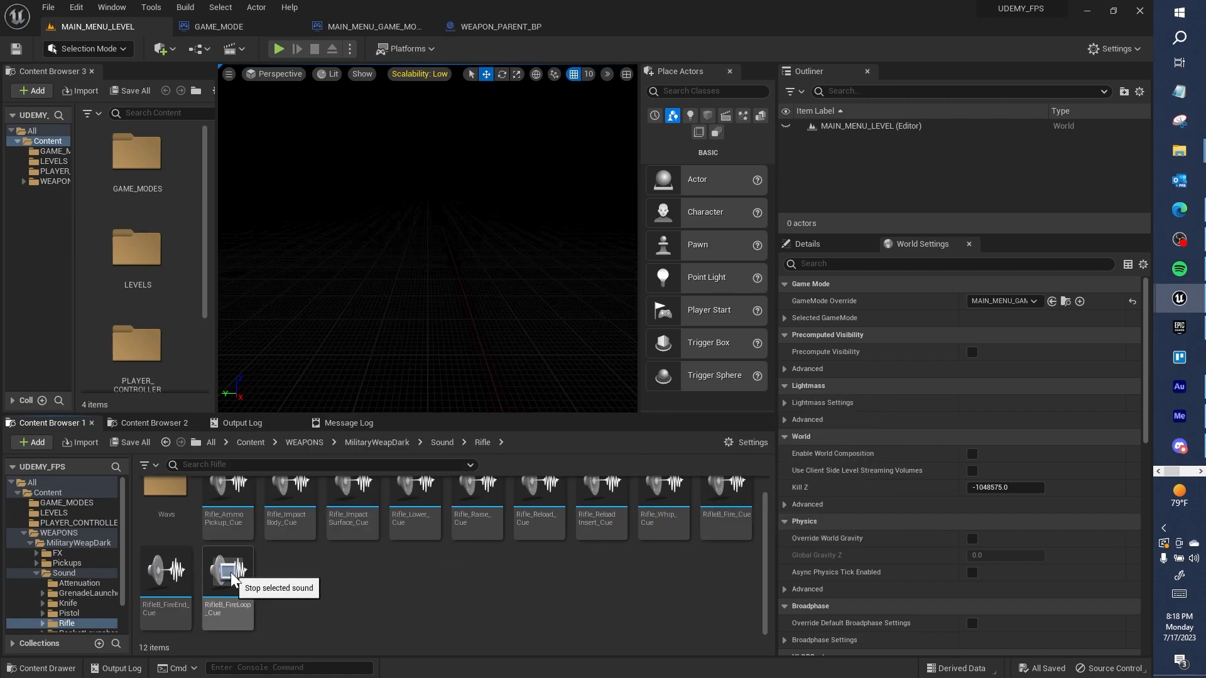
scroll(592, 585, "up", 1)
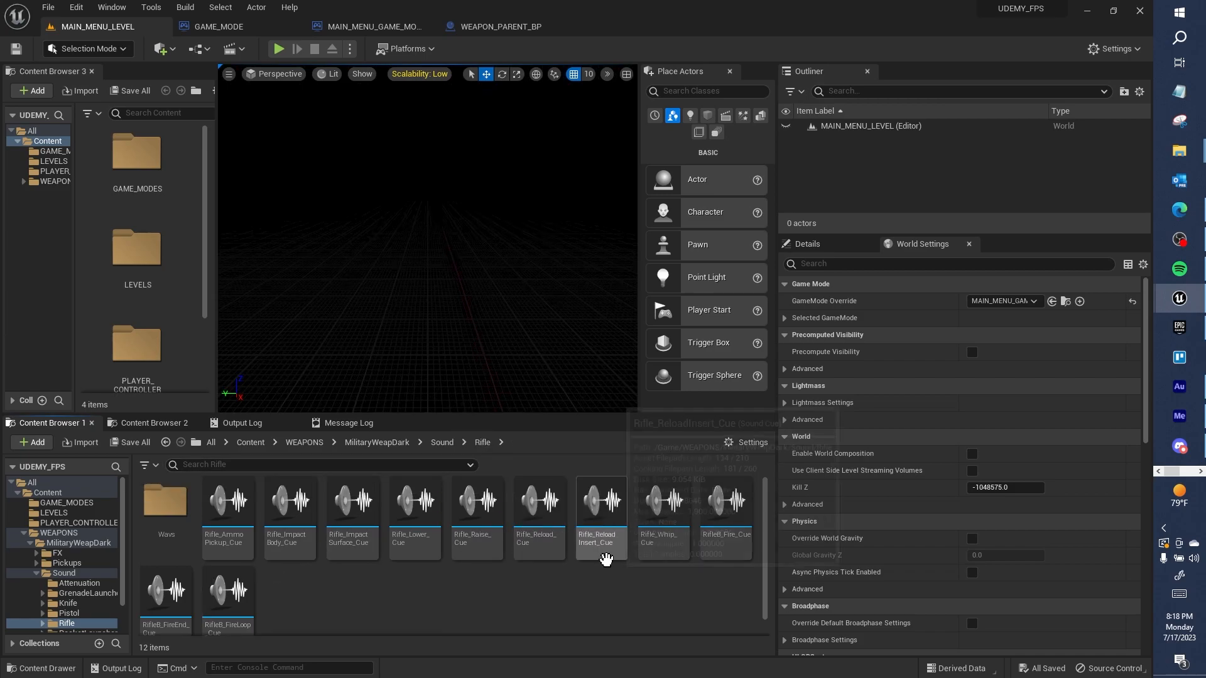
left_click(726, 500)
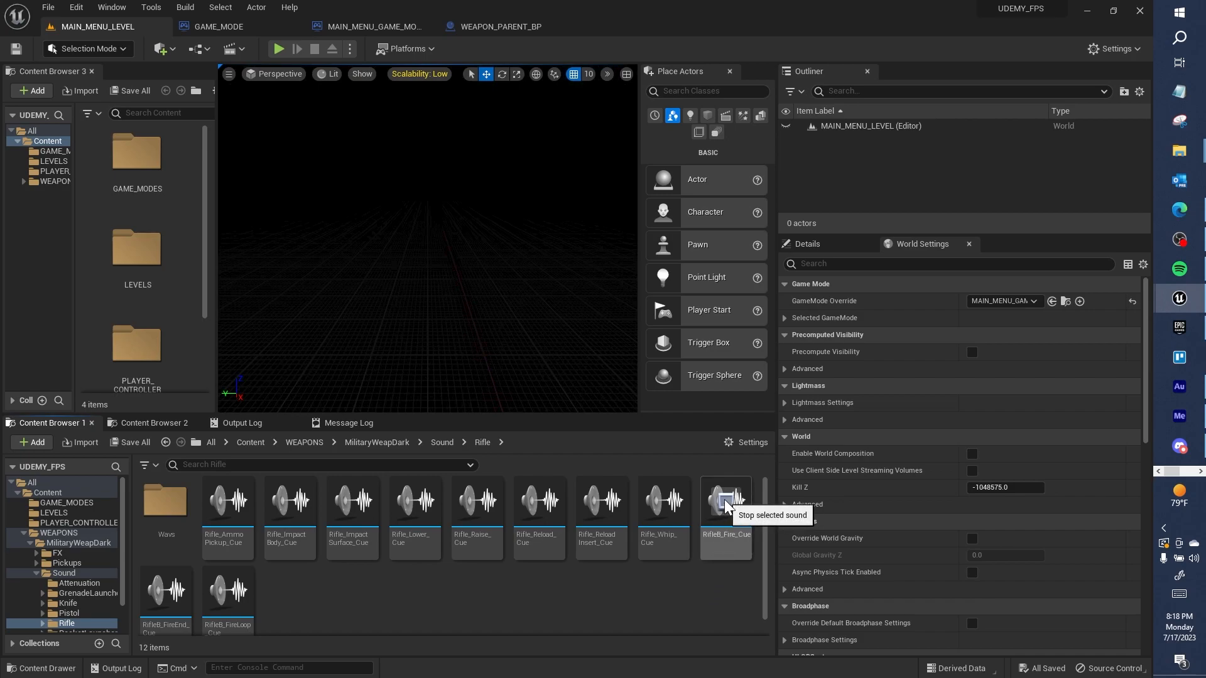
Examine the pickup meshes and the weapon meshes in the Pickups and Weapons folders of MilitaryWeapDark
left_click(445, 443)
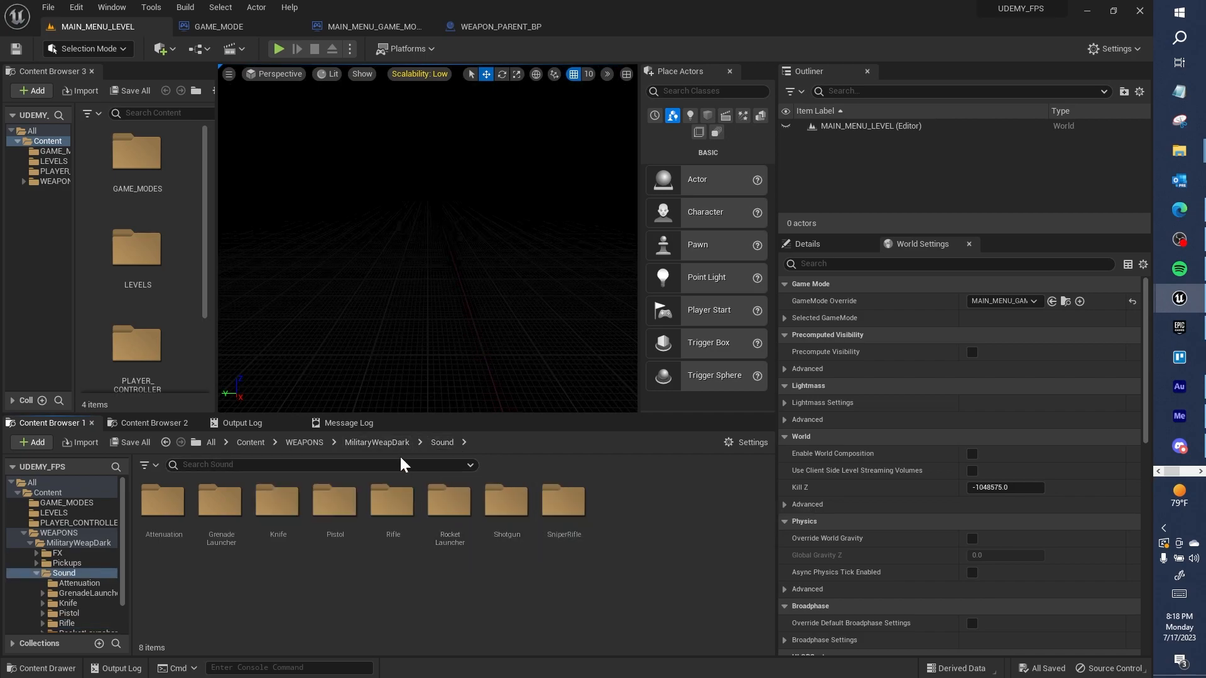
left_click(381, 443)
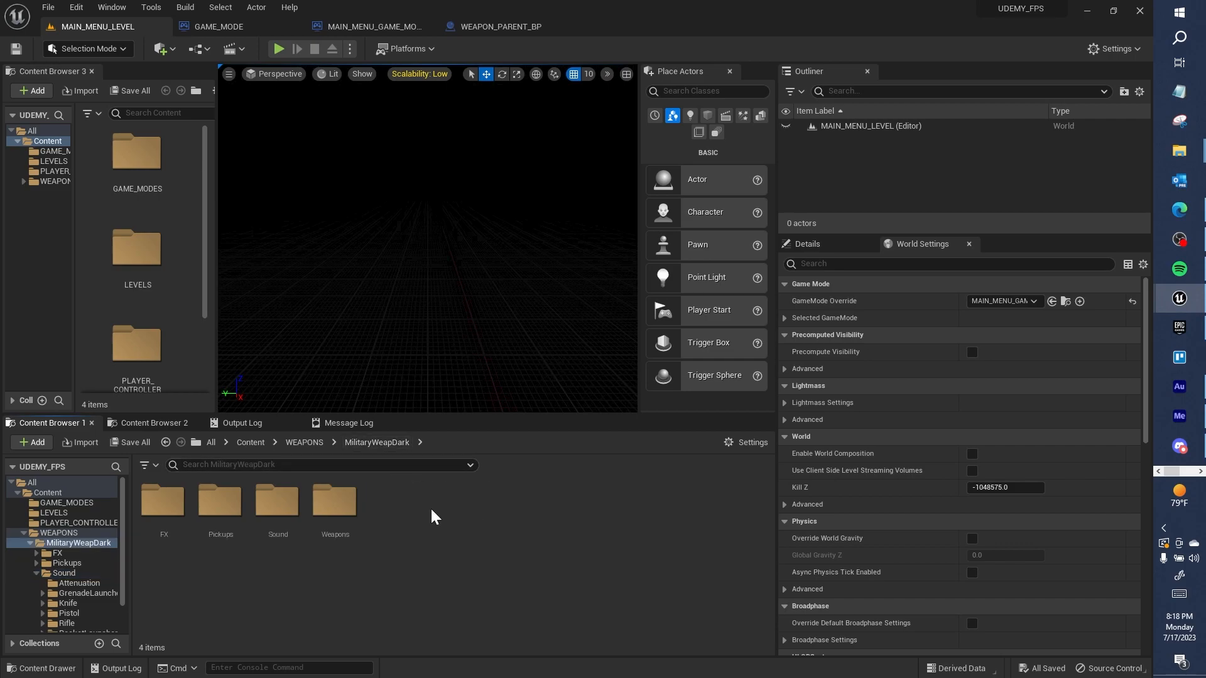
double_click(219, 521)
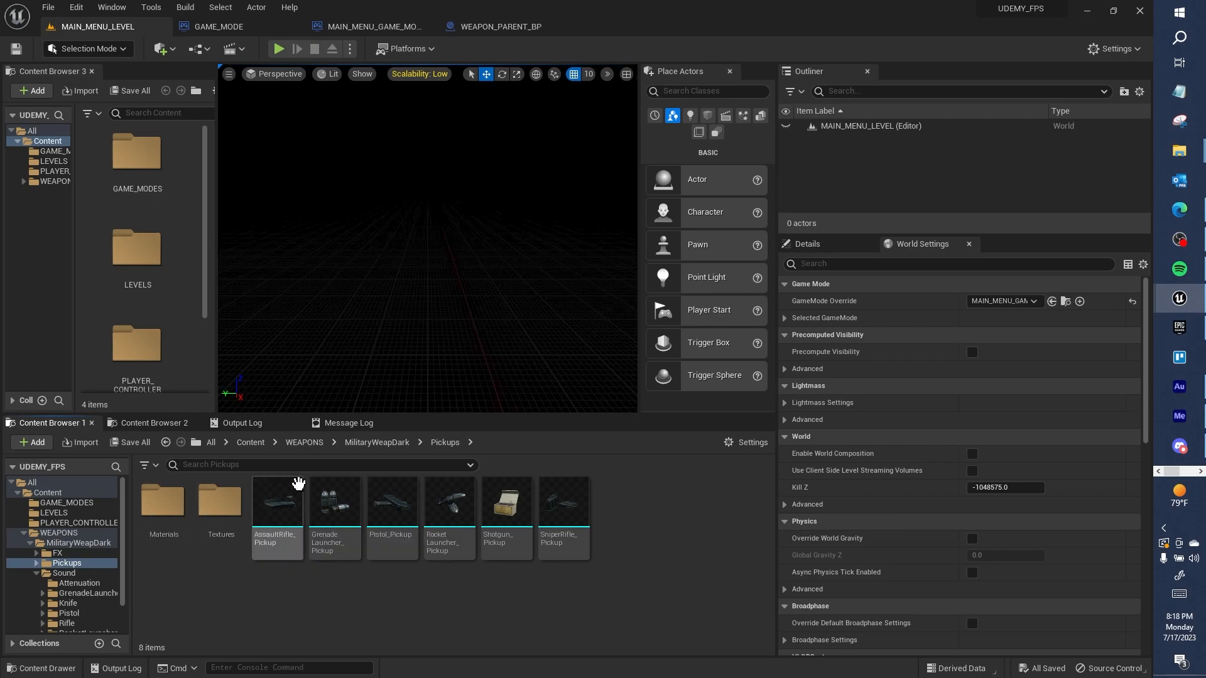
left_click(375, 444)
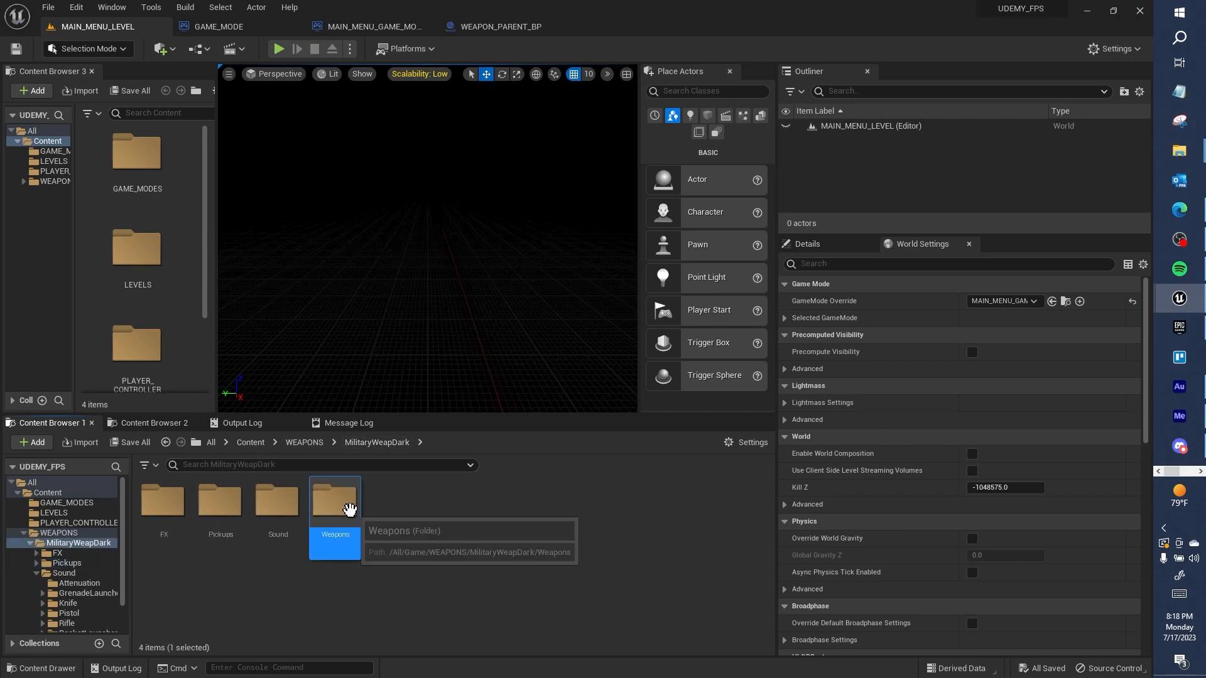
double_click(344, 507)
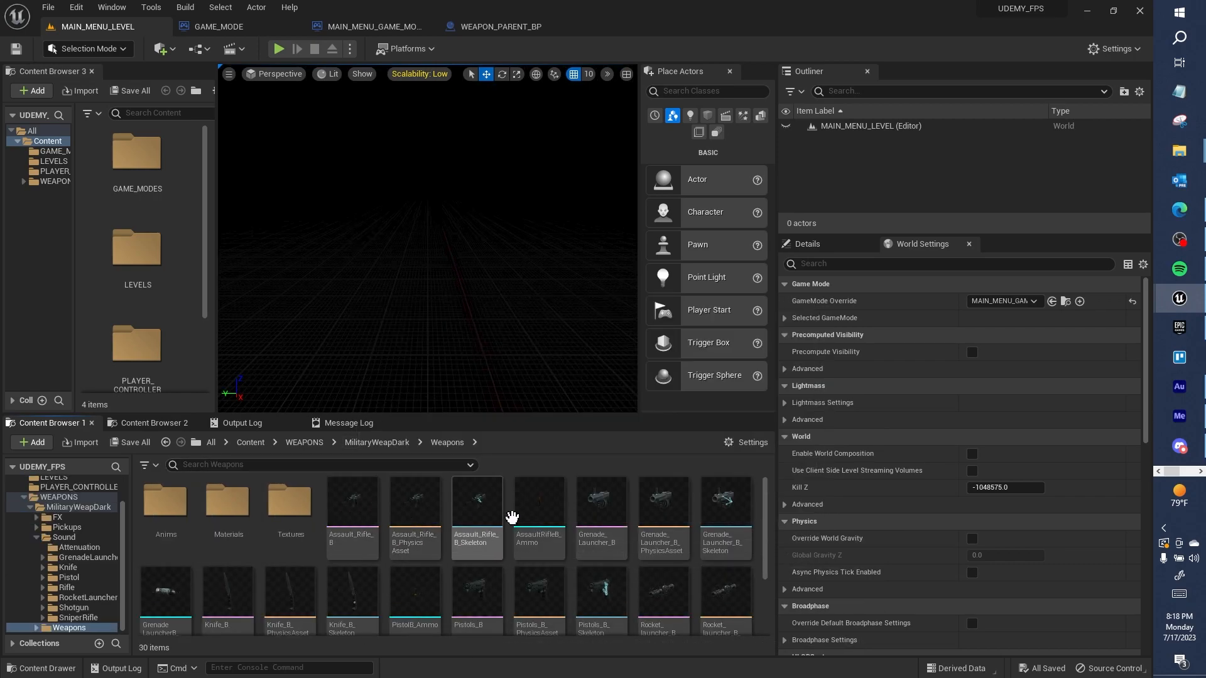
scroll(634, 556, "down", 2)
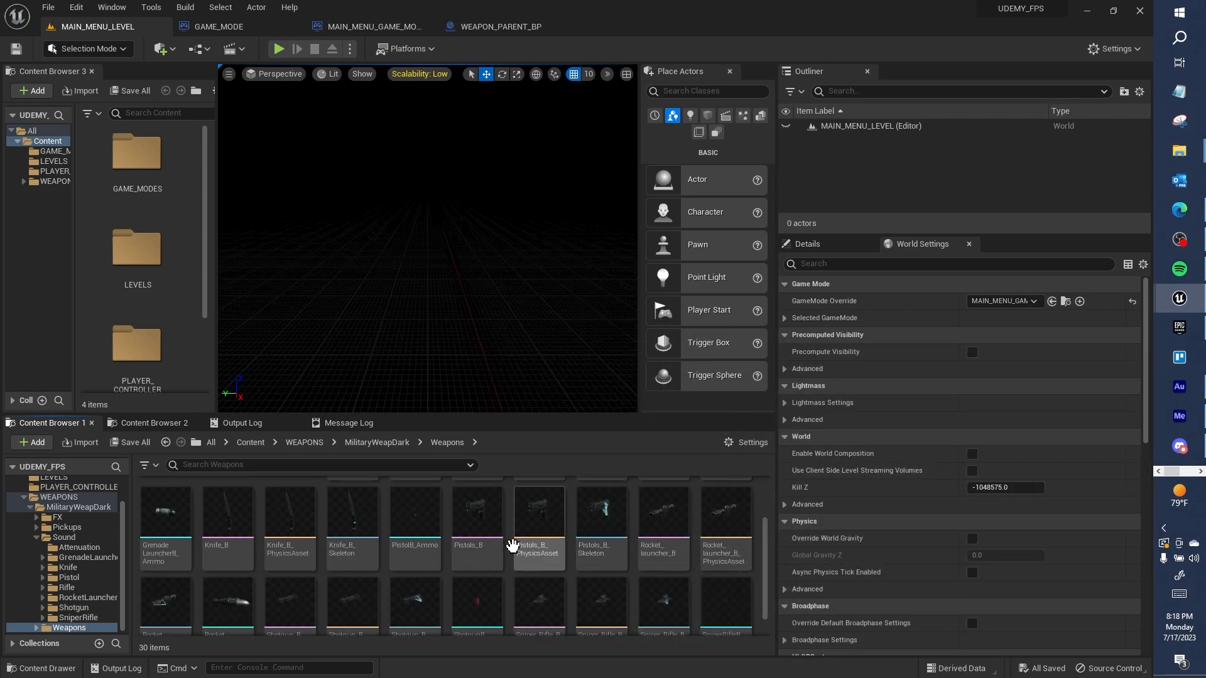
scroll(477, 543, "down", 1)
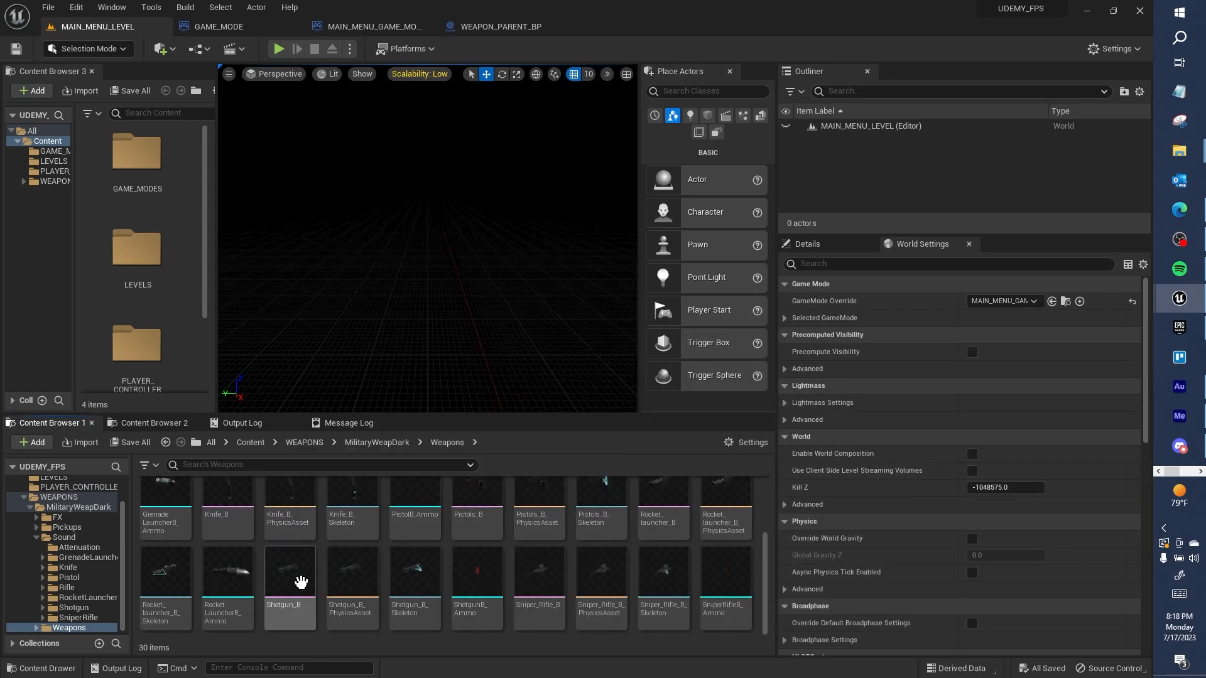
scroll(414, 565, "up", 3)
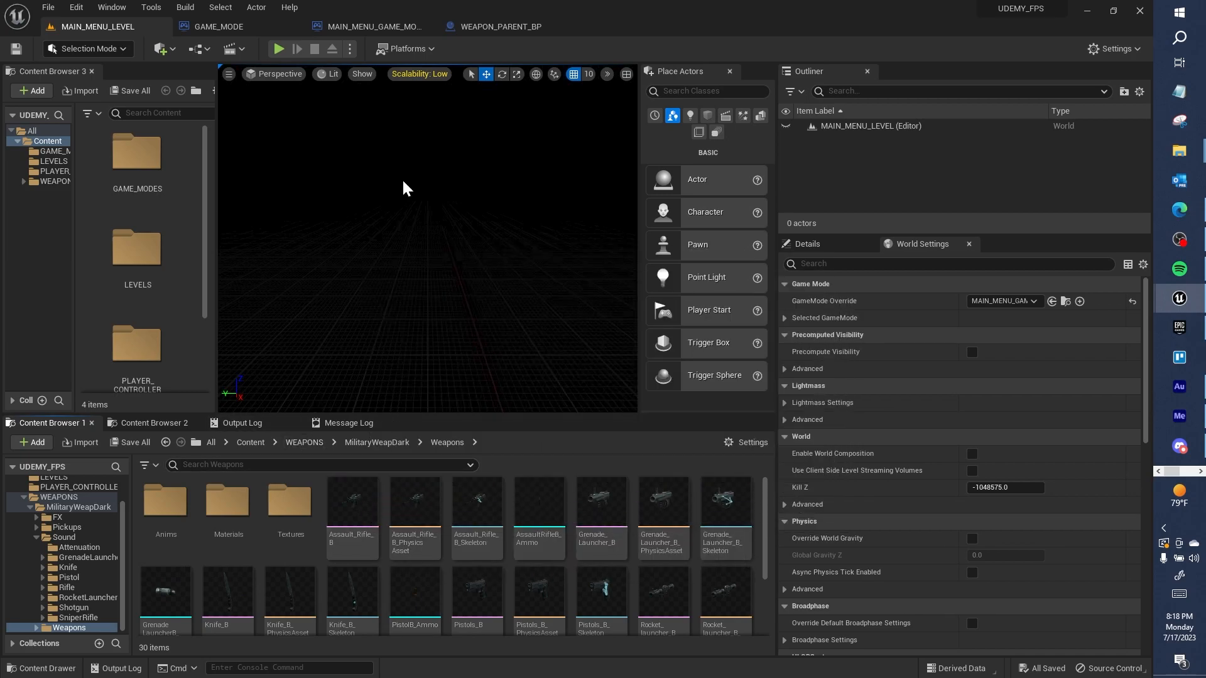
Add a Skeletal Mesh component named WEAPON_SKELETAL_MESH to the WEAPON_PARENT_BP Blueprint
left_click(507, 26)
left_click(29, 88)
type("SKE")
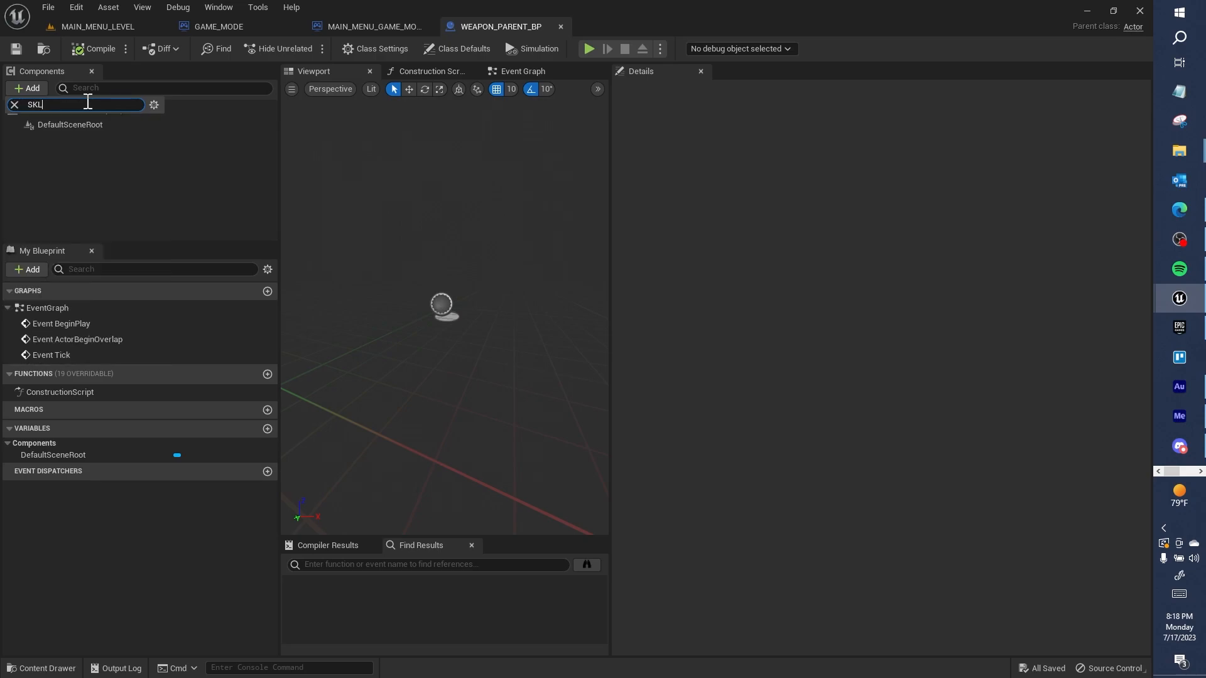
type("ELTAL")
key("BackSpace")
key("BackSpace")
type("AL")
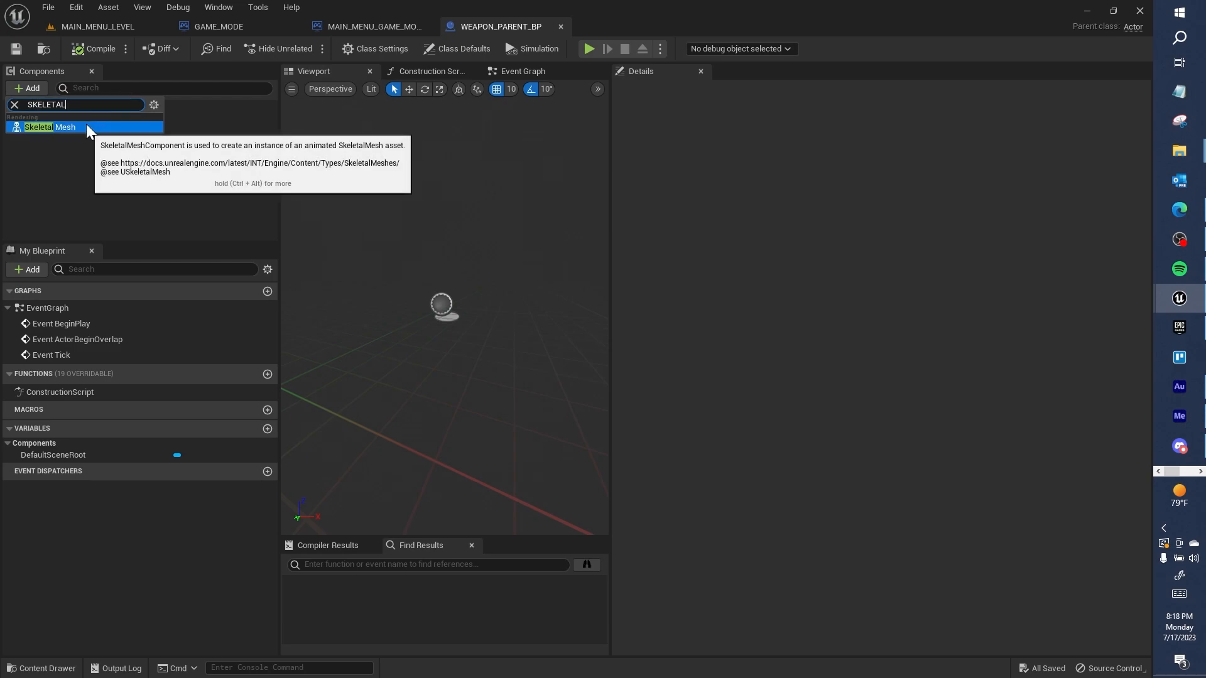
left_click(86, 125)
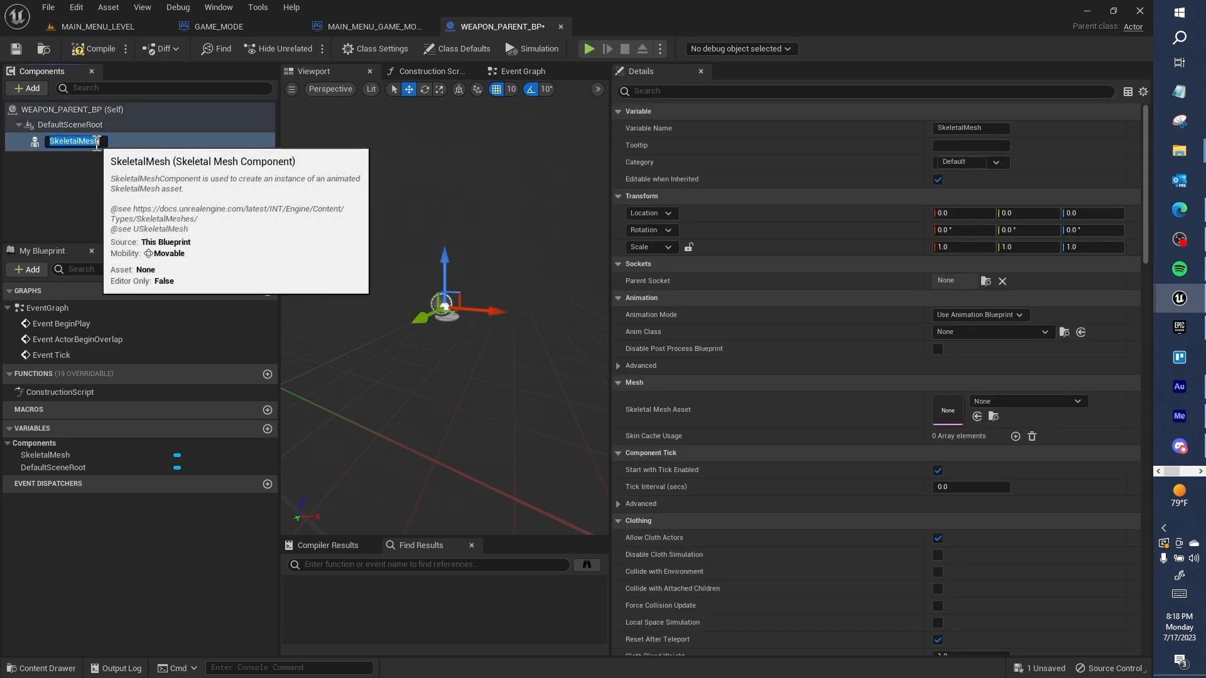
type("WEAPON")
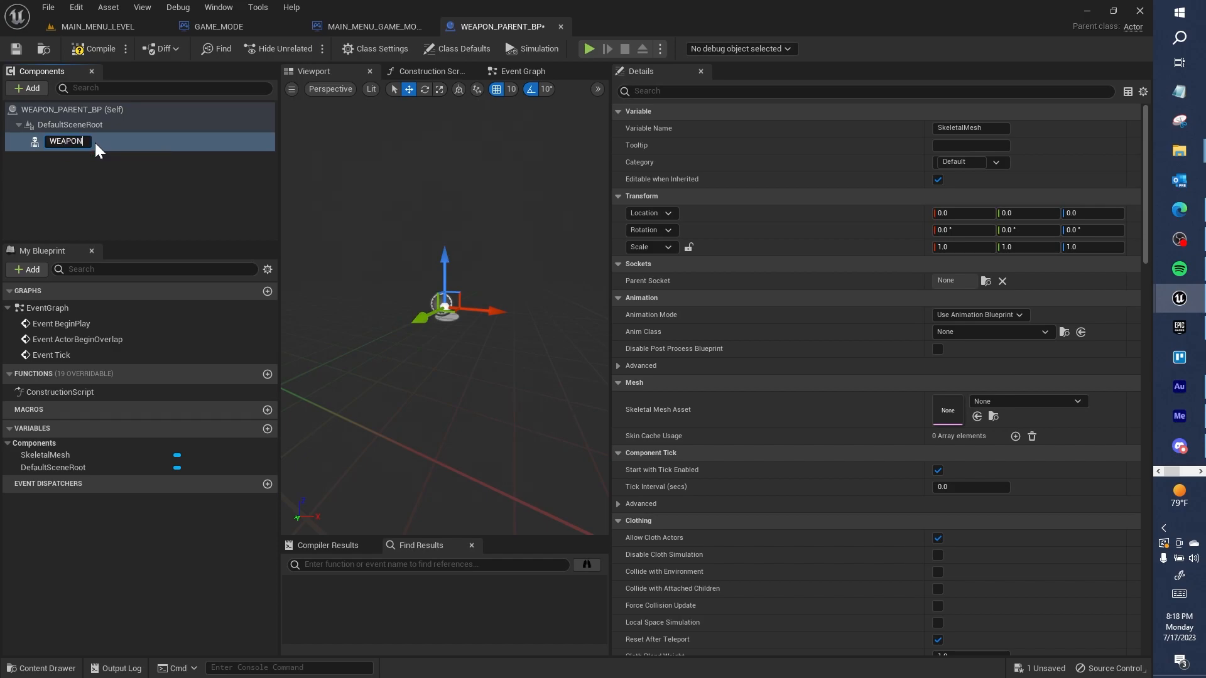
type("_SKELETAL_MESH")
key("Return")
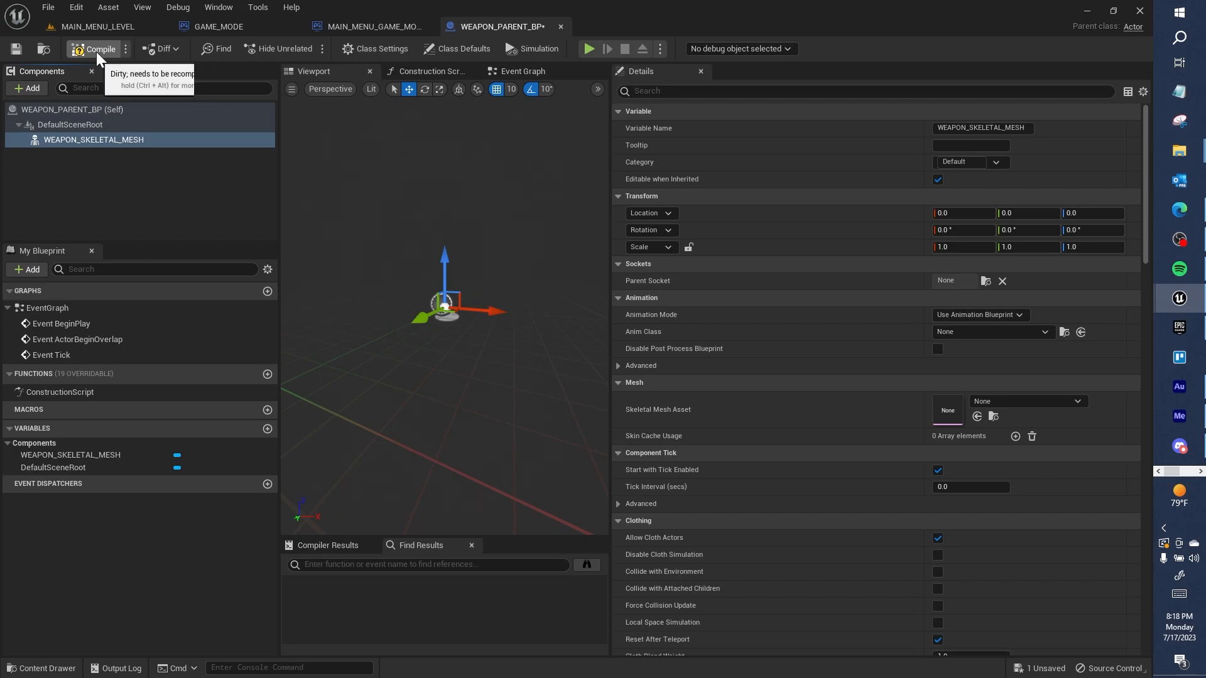
Create a child Blueprint class of WEAPON_PARENT_BP in the WEAPONS folder and name it ASSAULT_RIFLE_BP
left_click(100, 26)
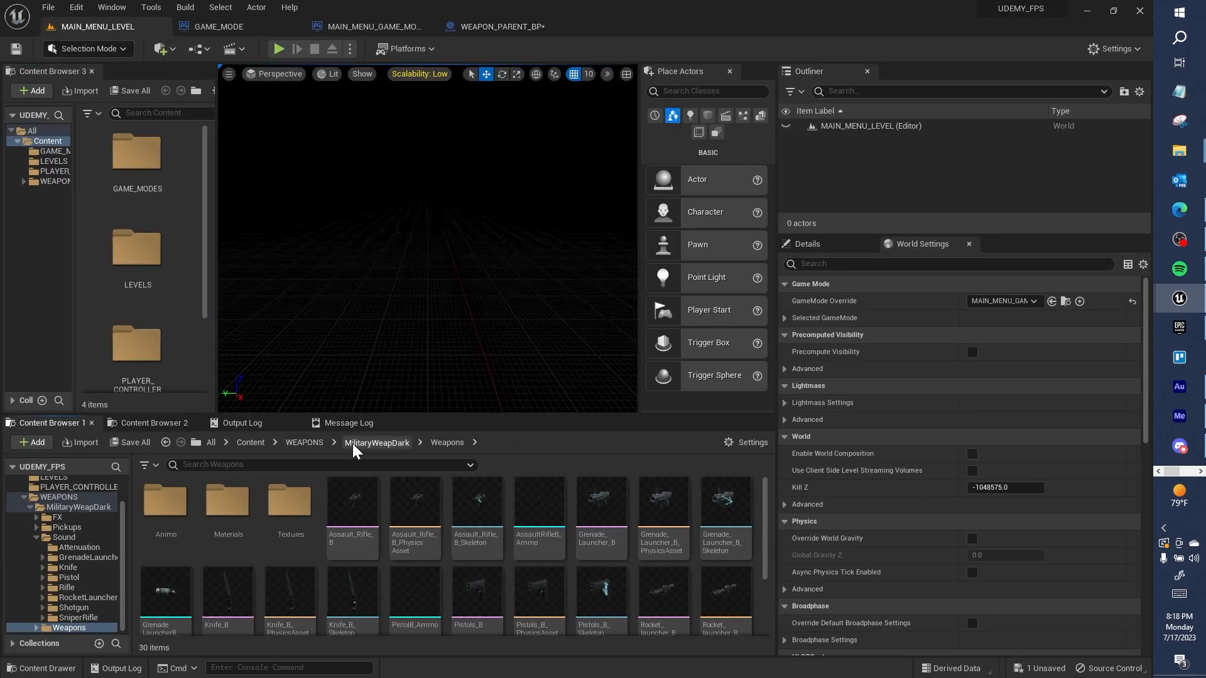
left_click(304, 442)
left_click(234, 542)
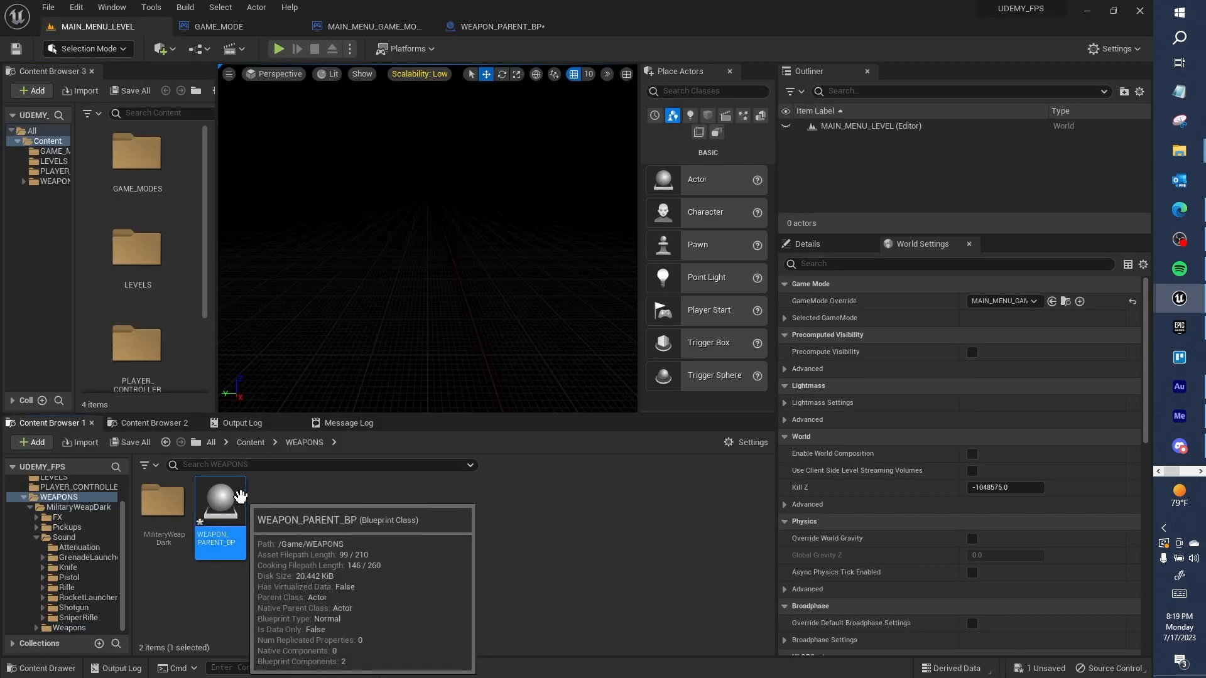
right_click(242, 501)
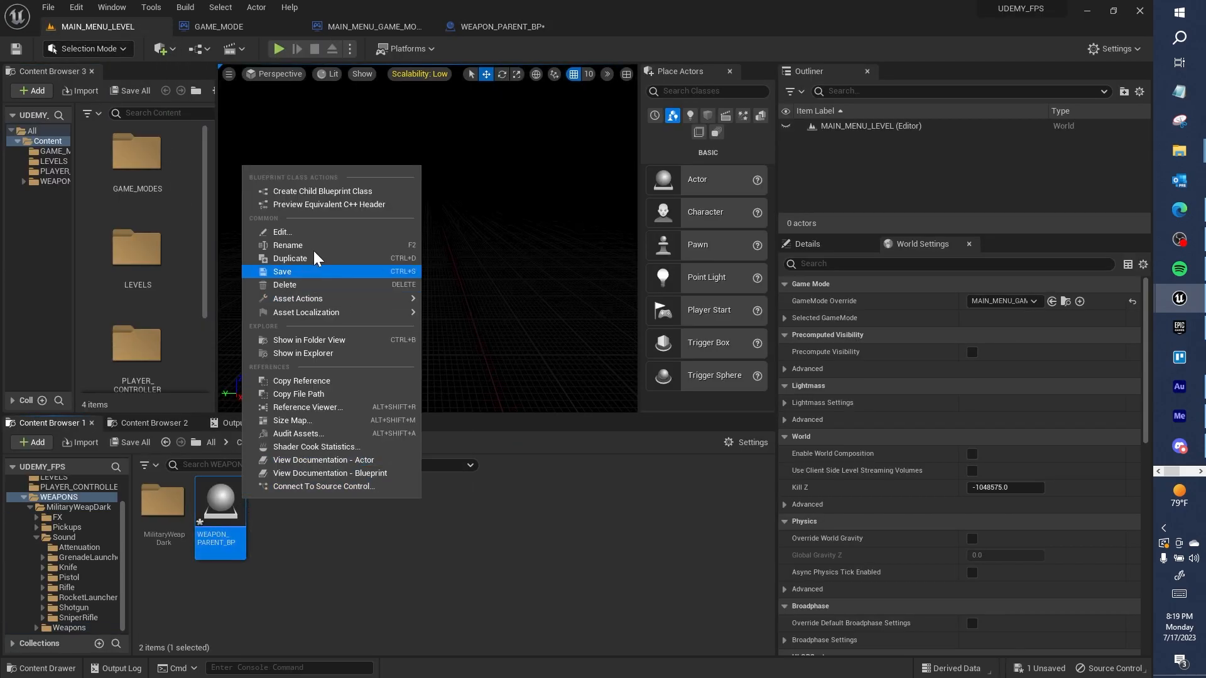
left_click(322, 191)
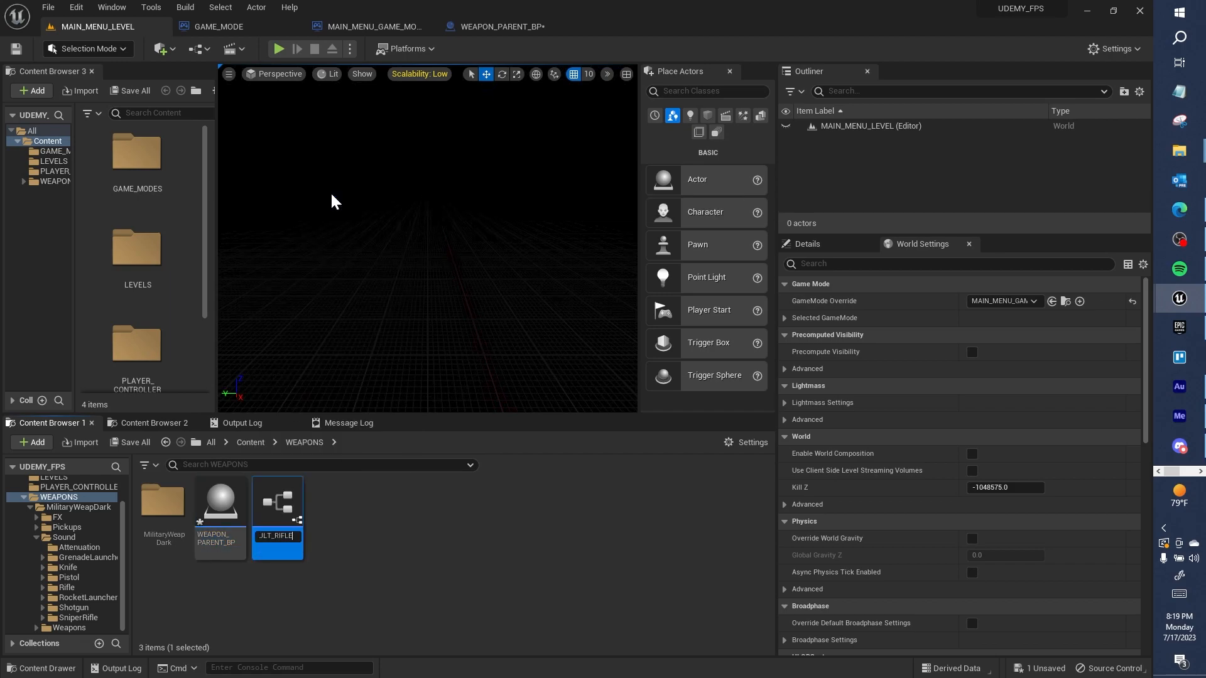
type("ASSAULT_RIFLE_BP")
key("Return")
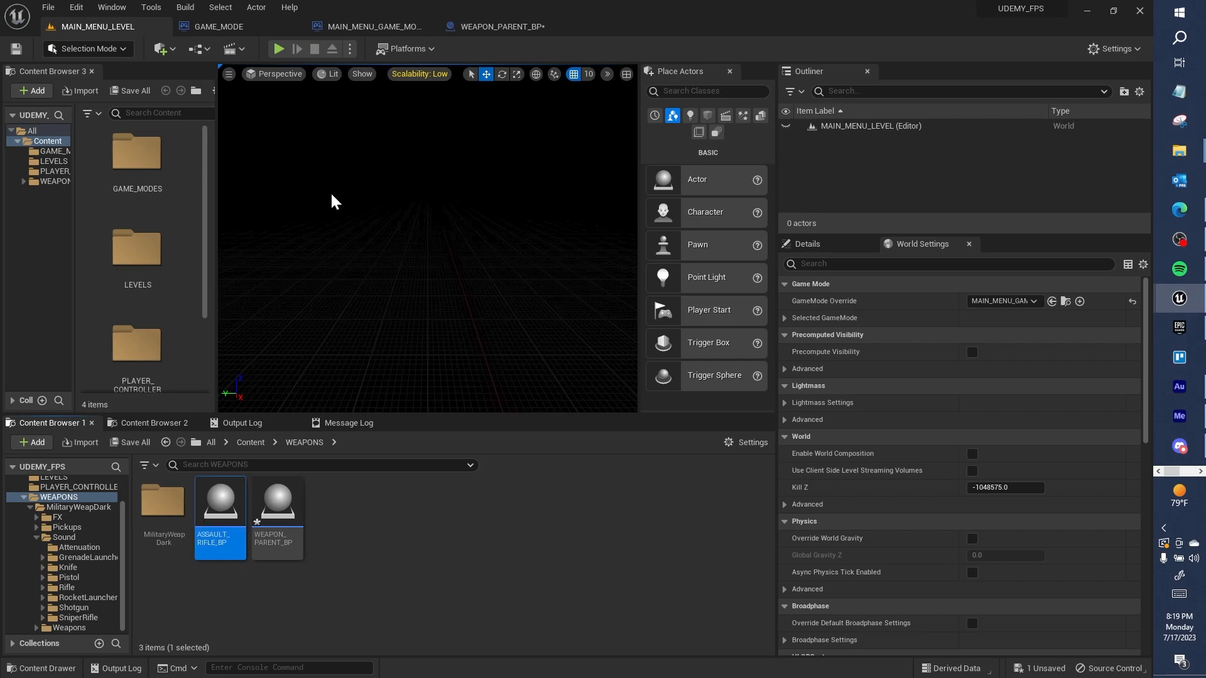
left_click(281, 510)
left_click(220, 506)
left_click(346, 511)
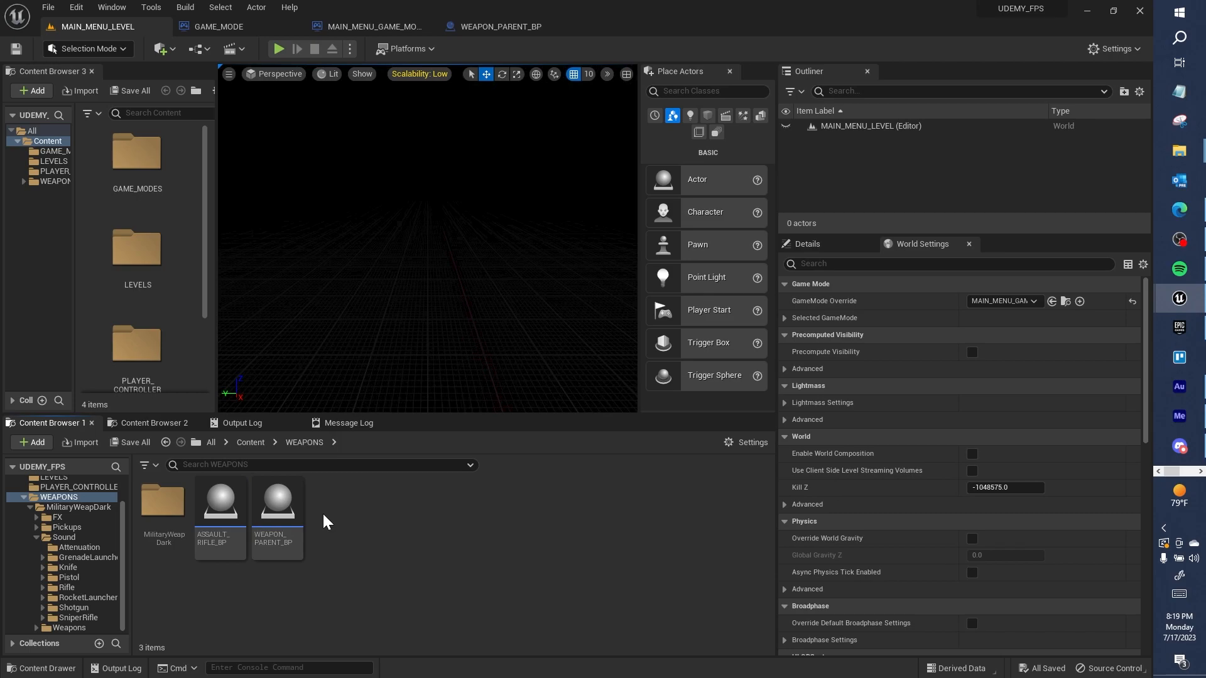
left_click(278, 506)
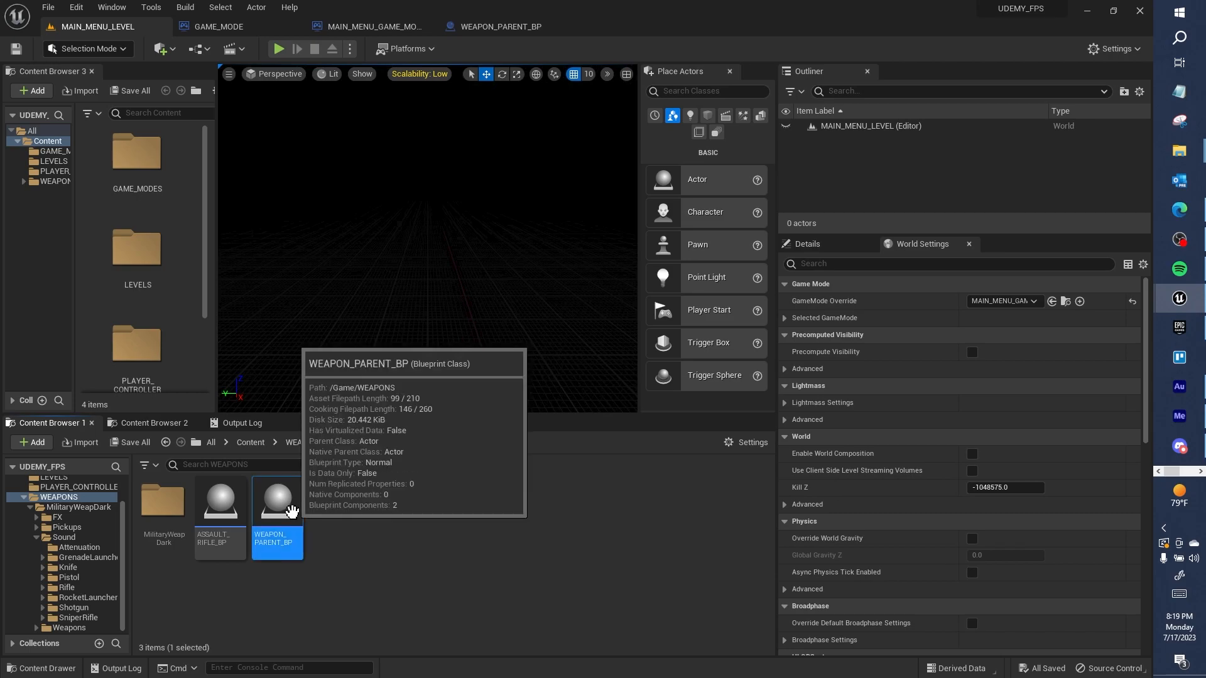
left_click(230, 505)
Open ASSAULT_RIFLE_BP and set the skeletal mesh asset of its WEAPON_SKELETAL_MESH component to Assault_Rifle_B
double_click(219, 502)
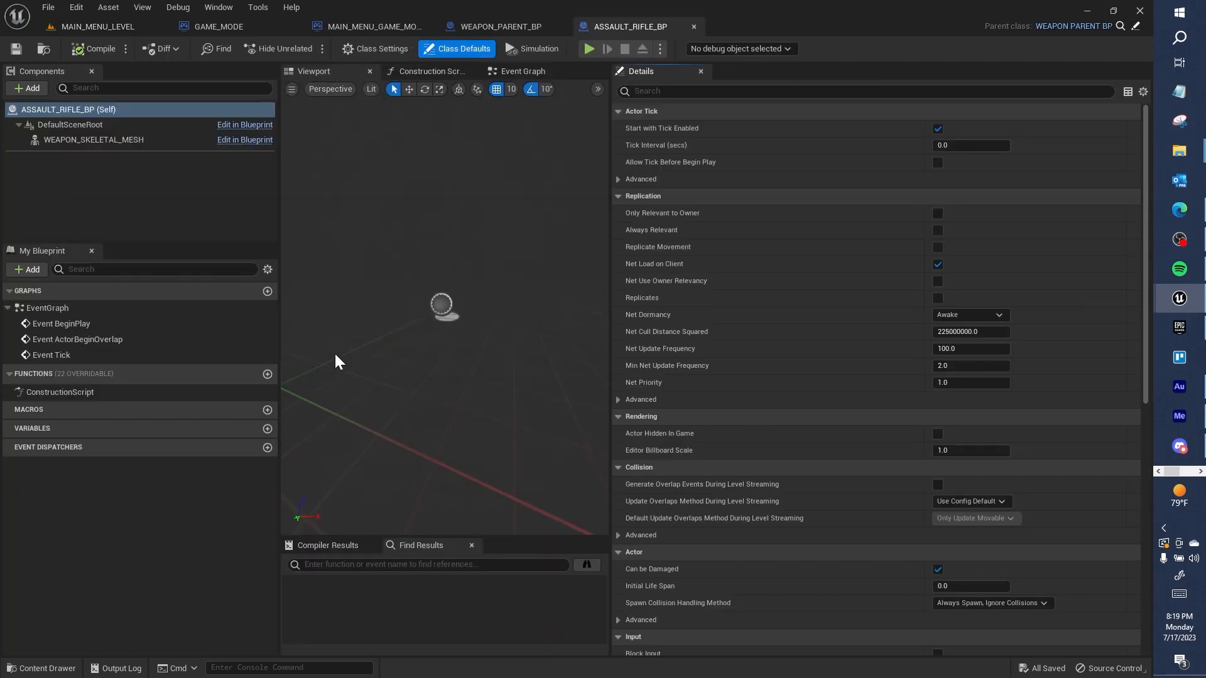
left_click(146, 138)
left_click(1060, 406)
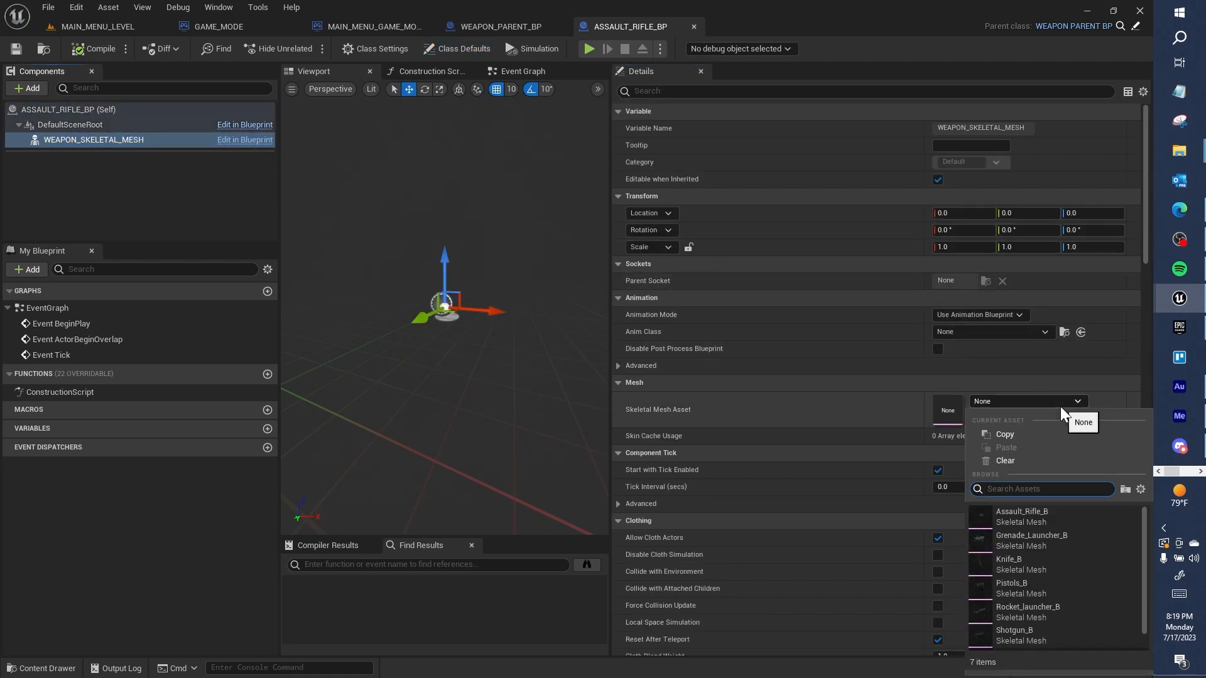
left_click(1055, 514)
Widen the viewport of ASSAULT_RIFLE_BP and set its camera speed to 2
right_click_drag(496, 377, 345, 371)
key("d")
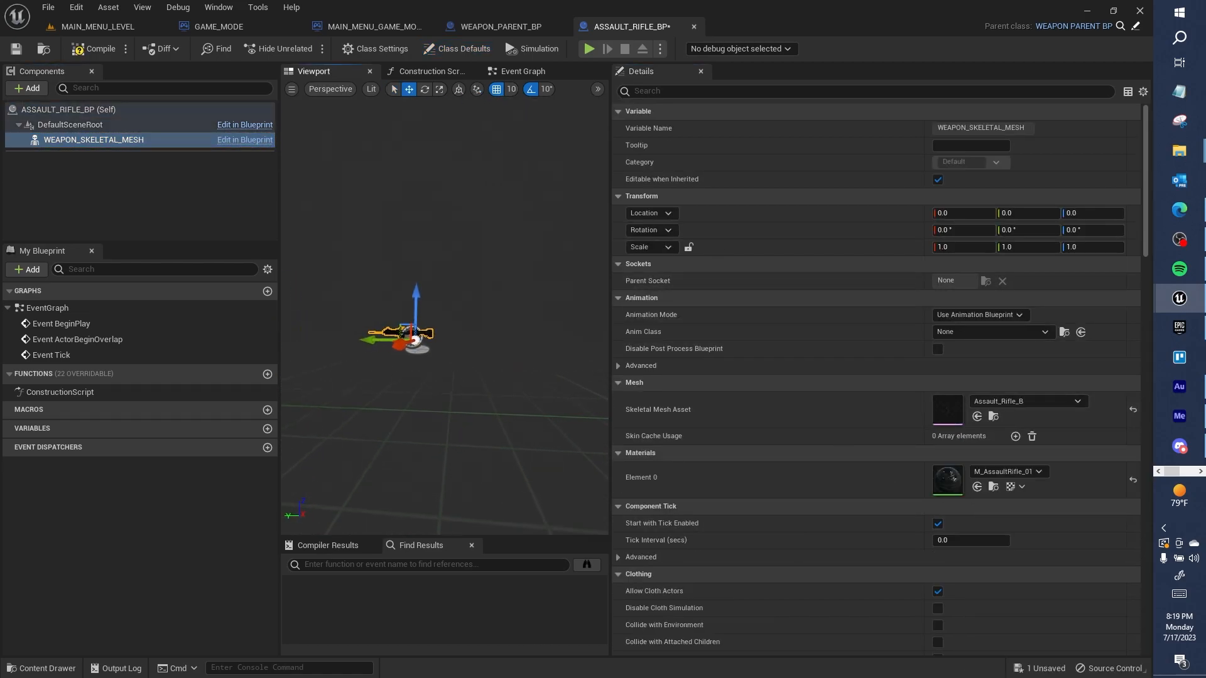
left_click_drag(611, 104, 893, 89)
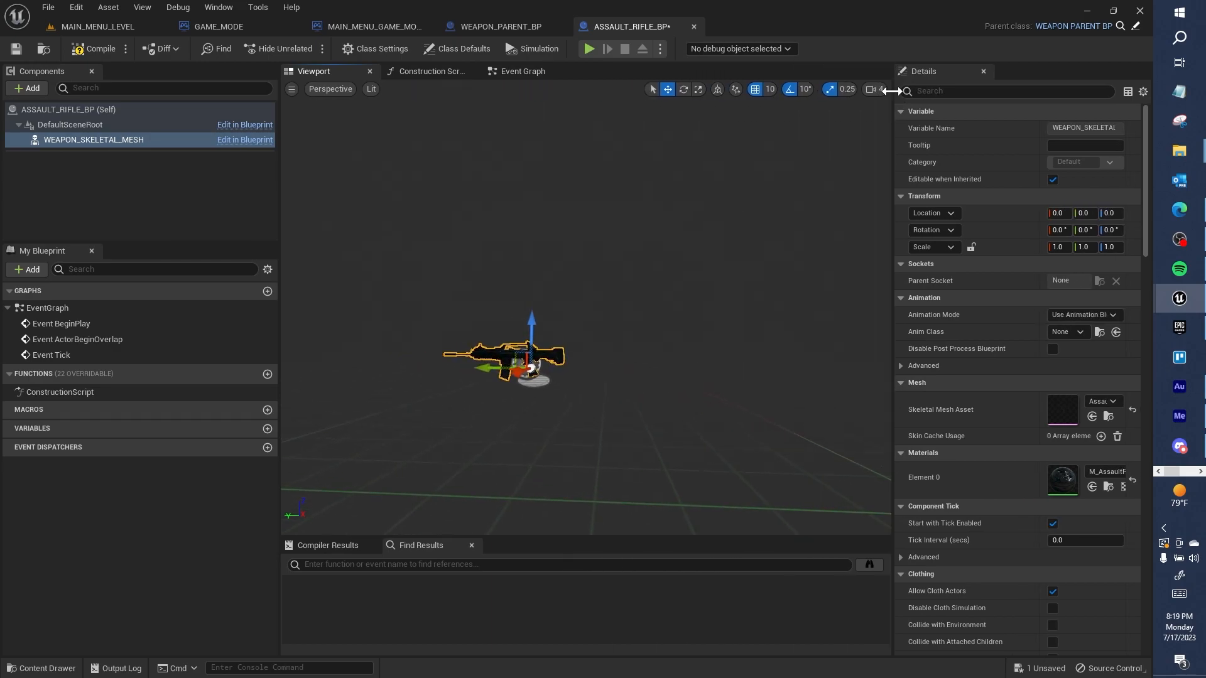
left_click(875, 90)
left_click(889, 120)
Examine the assault rifle mesh up close from behind, as it would be seen from a first-person view
right_click_drag(628, 301, 270, 307)
key("w")
key("a")
key("w")
key("a")
key("w")
key("d")
key("s")
key("d")
key("d")
key("a")
key("d")
key("d")
key("w")
key("a")
key("d")
key("a")
key("s")
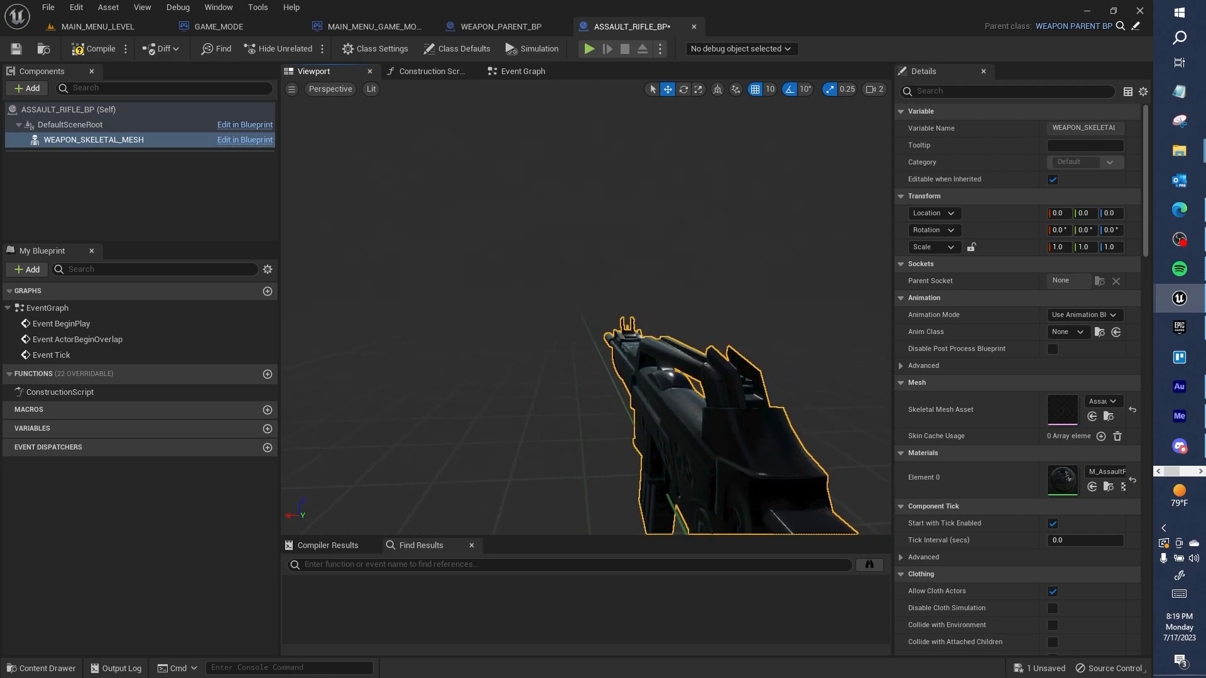
key("w")
right_click_drag(584, 308, 566, 302)
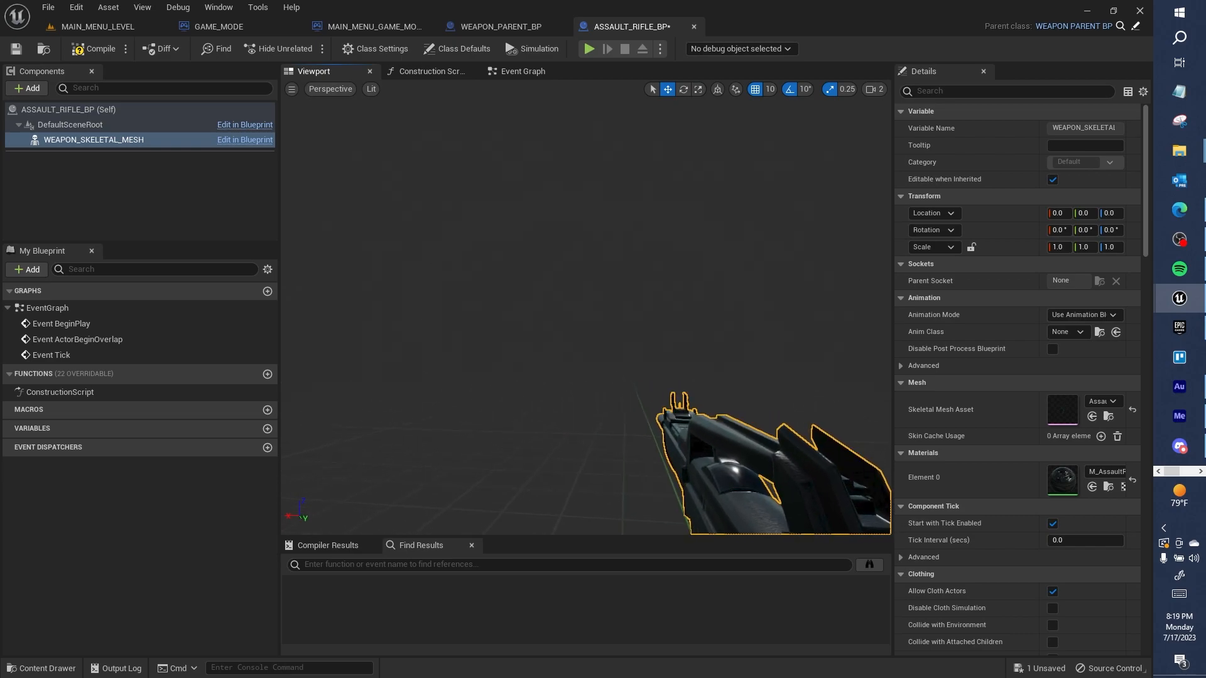
mouse_move(584, 308)
right_mouse_down()
mouse_move(615, 330)
mouse_move(588, 341)
mouse_move(592, 327)
right_mouse_up()
key("a")
key("q")
key("d")
key("e")
key("q")
right_click_drag(683, 365, 683, 366)
key("e")
Compile ASSAULT_RIFLE_BP and create another child Blueprint class of WEAPON_PARENT_BP named PISTOL_BP in the WEAPONS folder
left_click(93, 48)
left_click(115, 31)
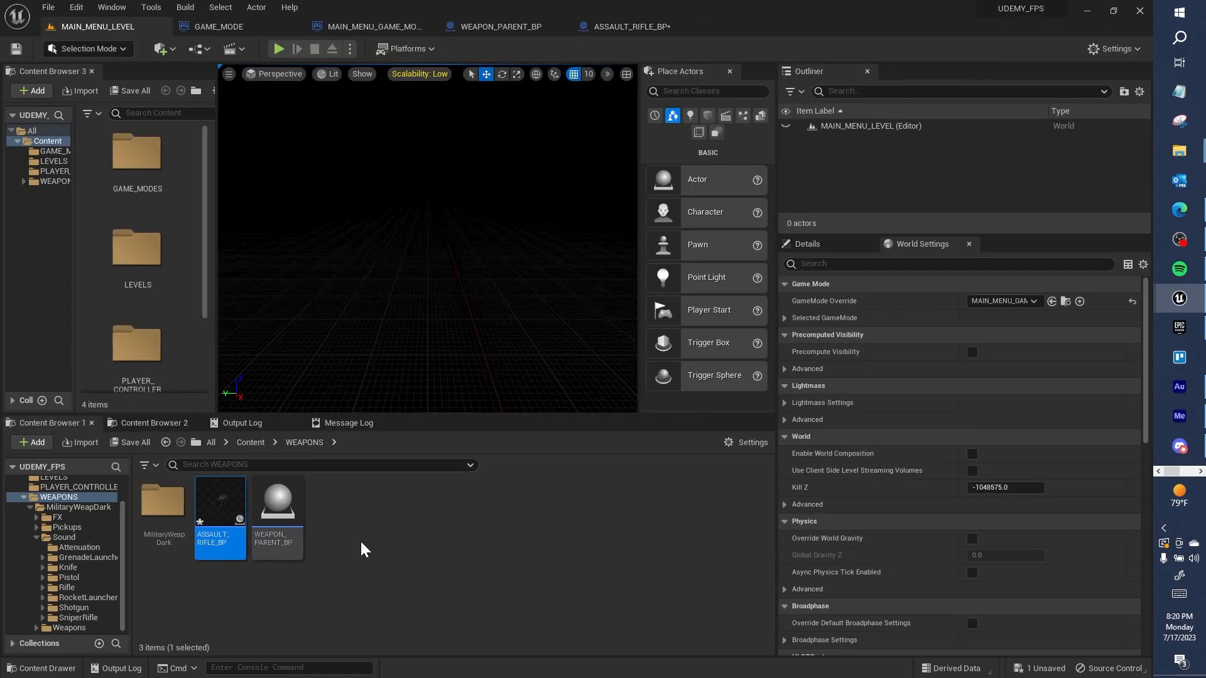
right_click(293, 501)
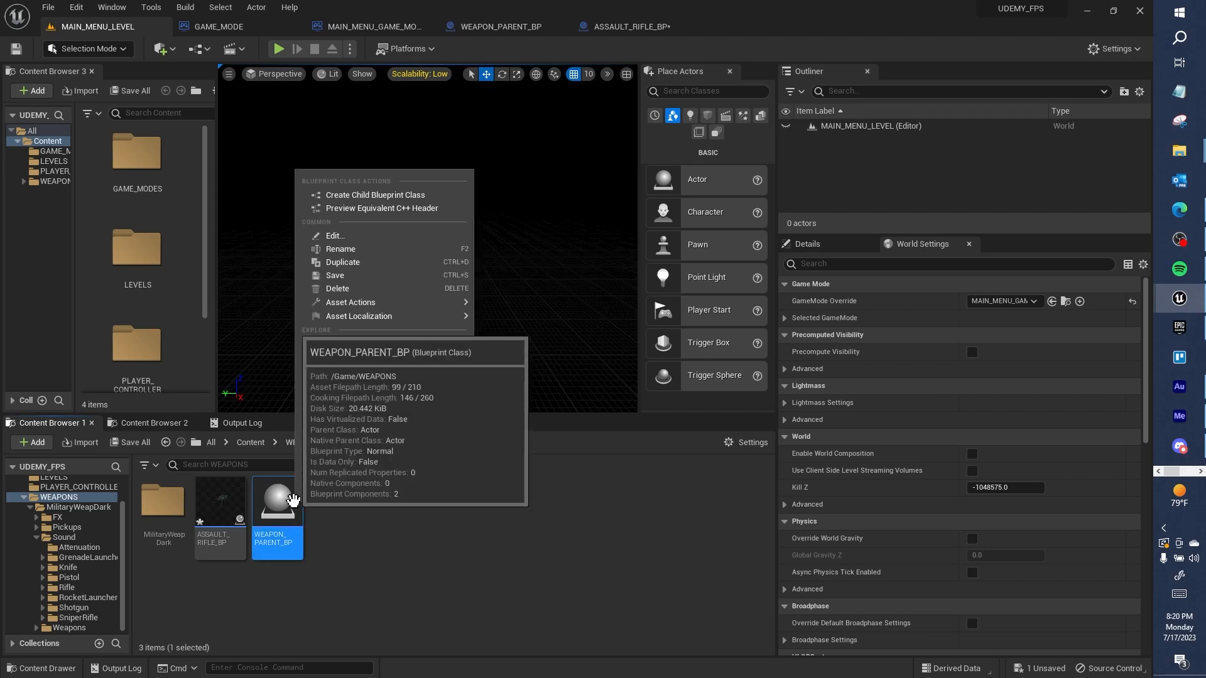
left_click(379, 189)
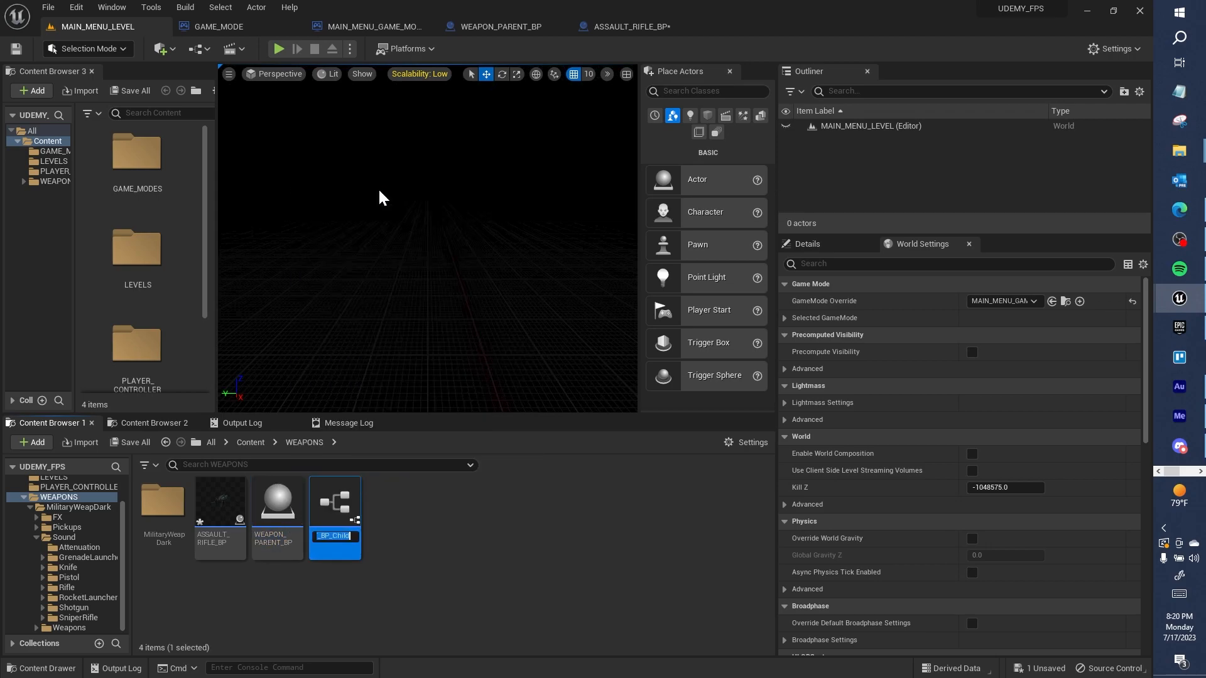
type("PISTOL_BP")
key("Return")
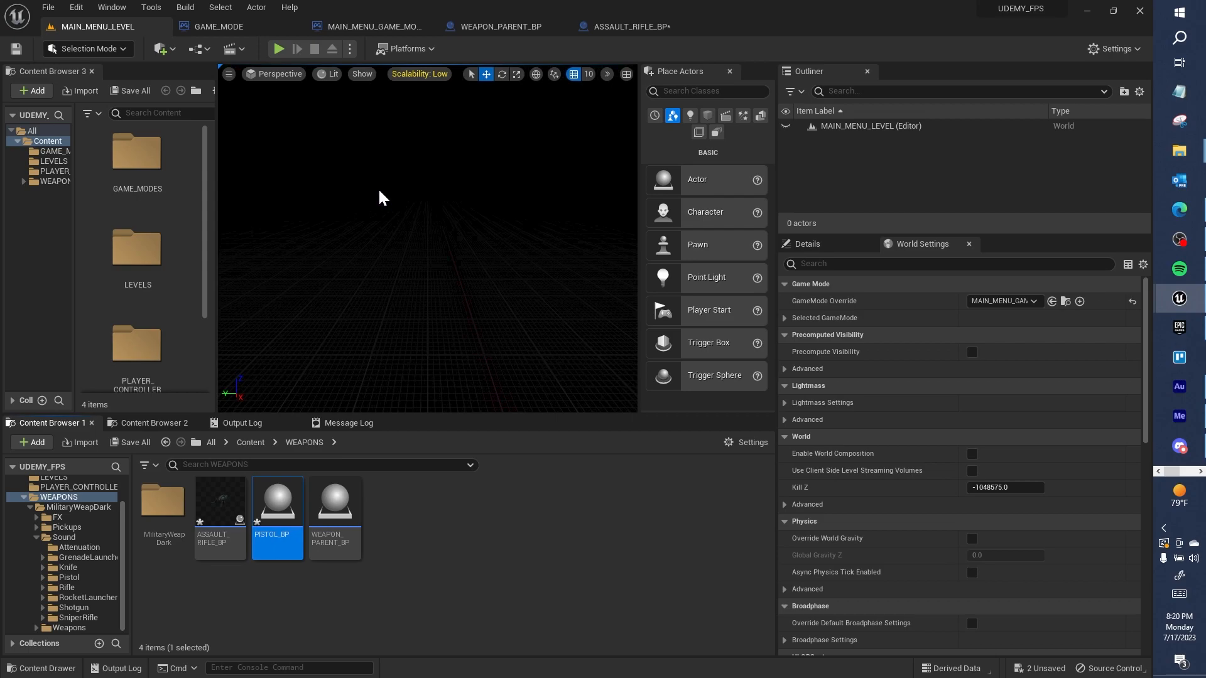
Open PISTOL_BP, set the skeletal mesh asset of its WEAPON_SKELETAL_MESH component to Pistols_B and compile it
double_click(304, 489)
left_click(71, 141)
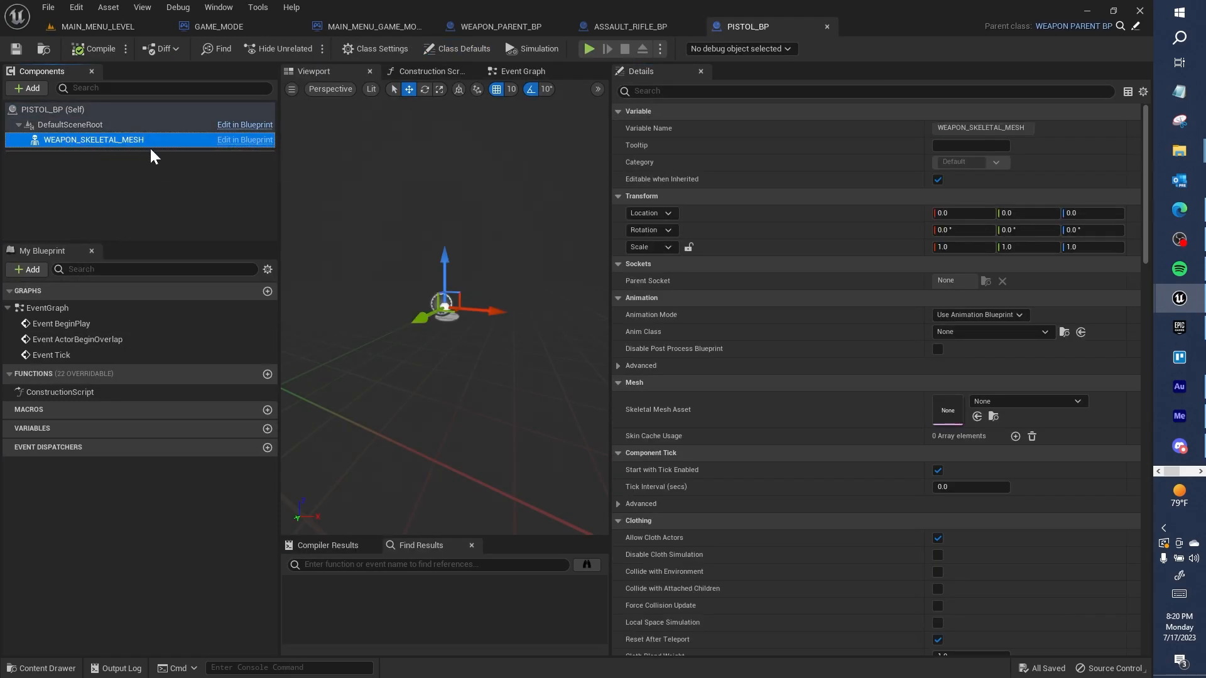
left_click(1038, 400)
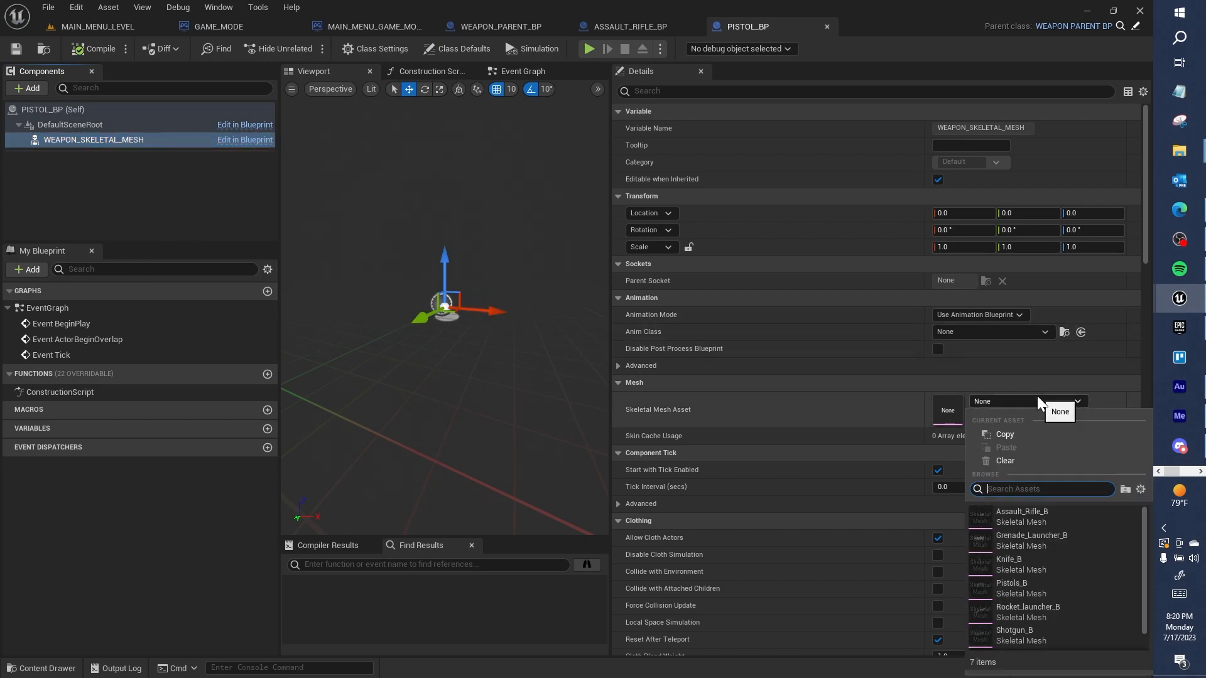
left_click(1042, 582)
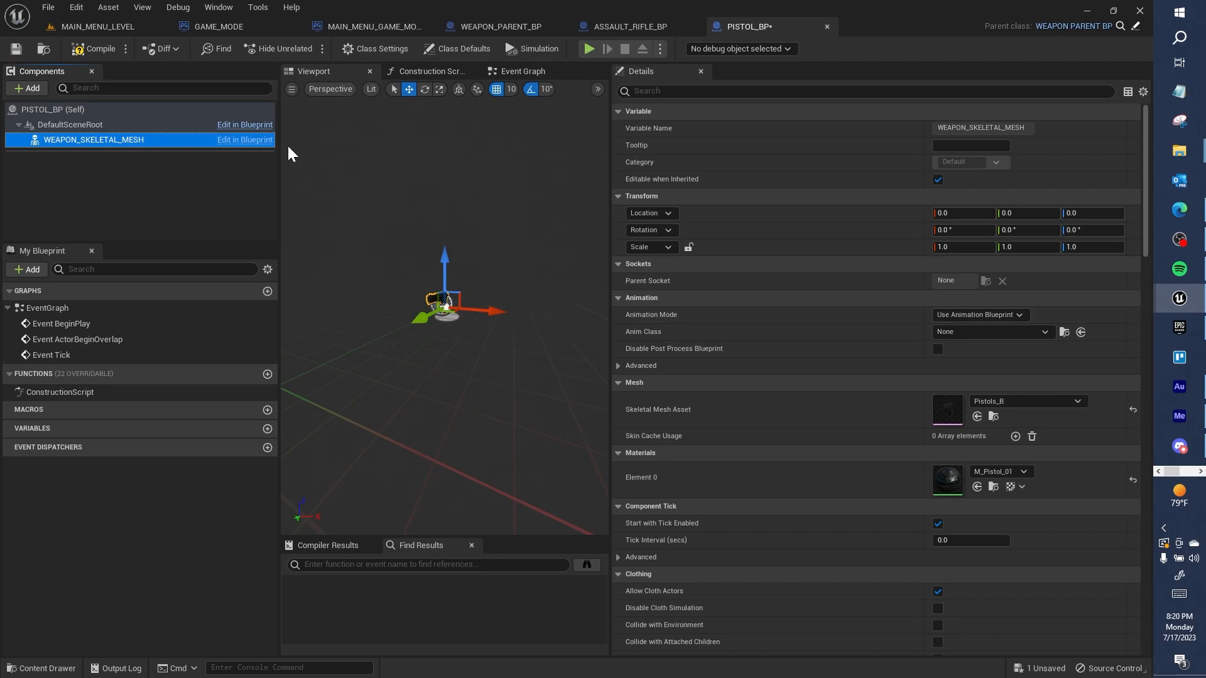
left_click(120, 49)
Set the skeletal mesh asset of the WEAPON_SKELETAL_MESH component in WEAPON_PARENT_BP to Sniper_Rifle_B
left_click(613, 25)
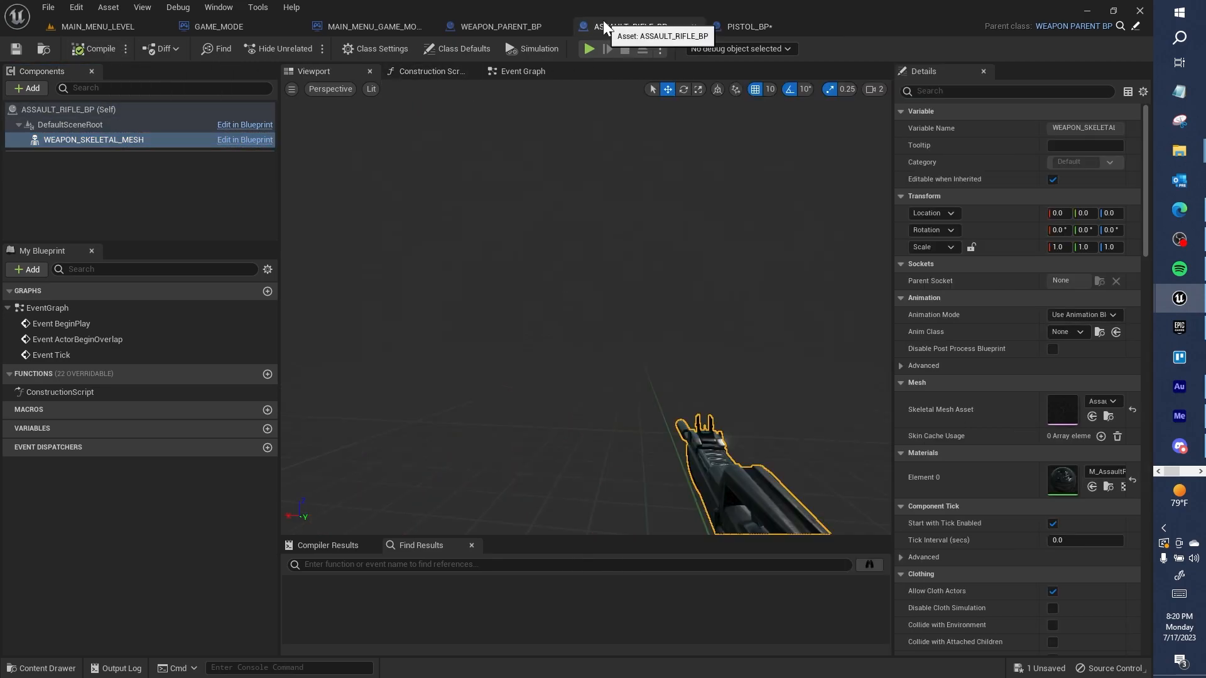
left_click(489, 23)
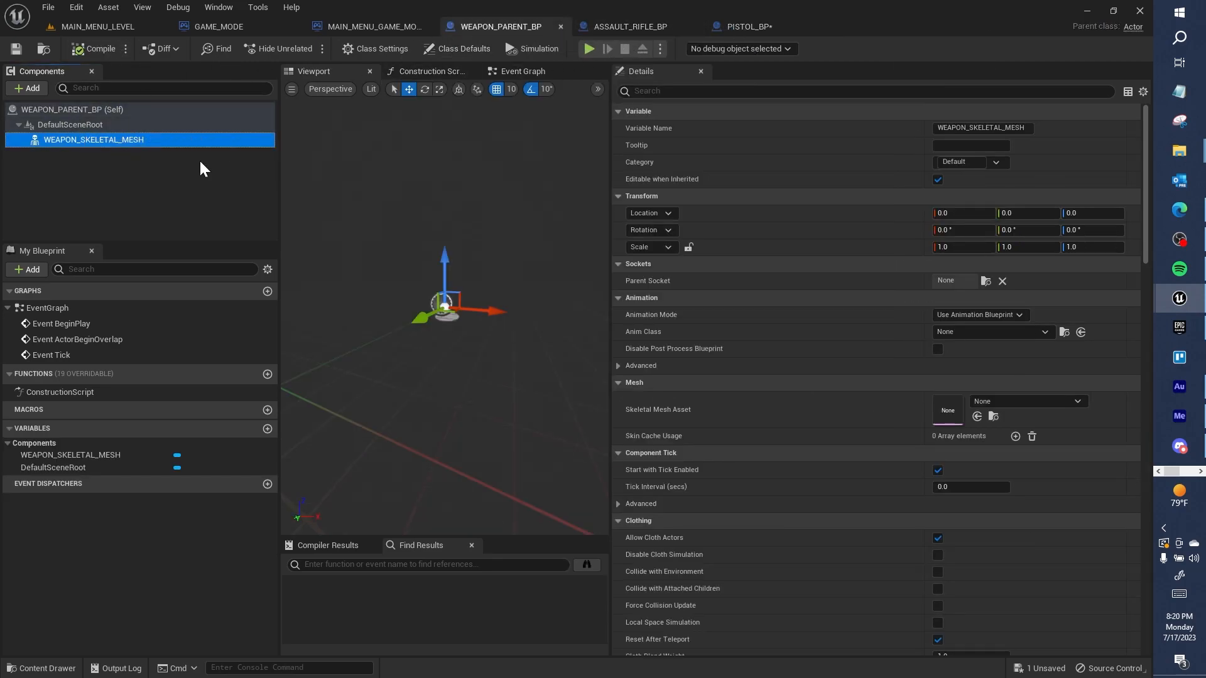
left_click(1038, 403)
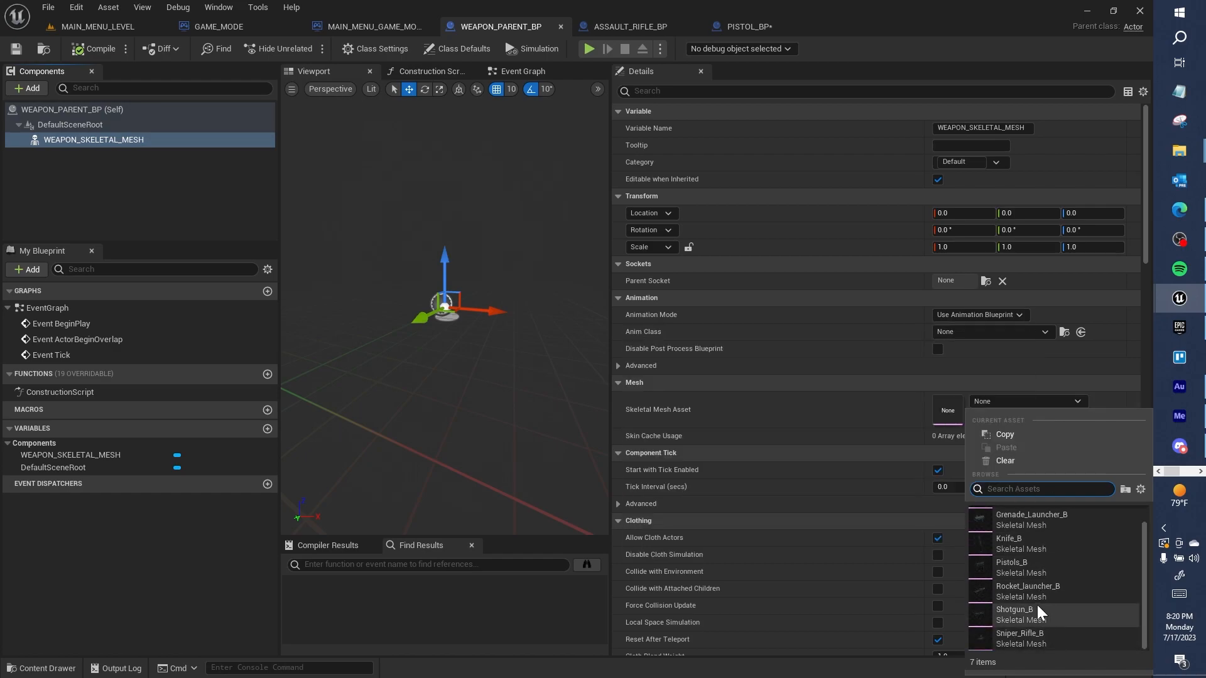
left_click(1039, 639)
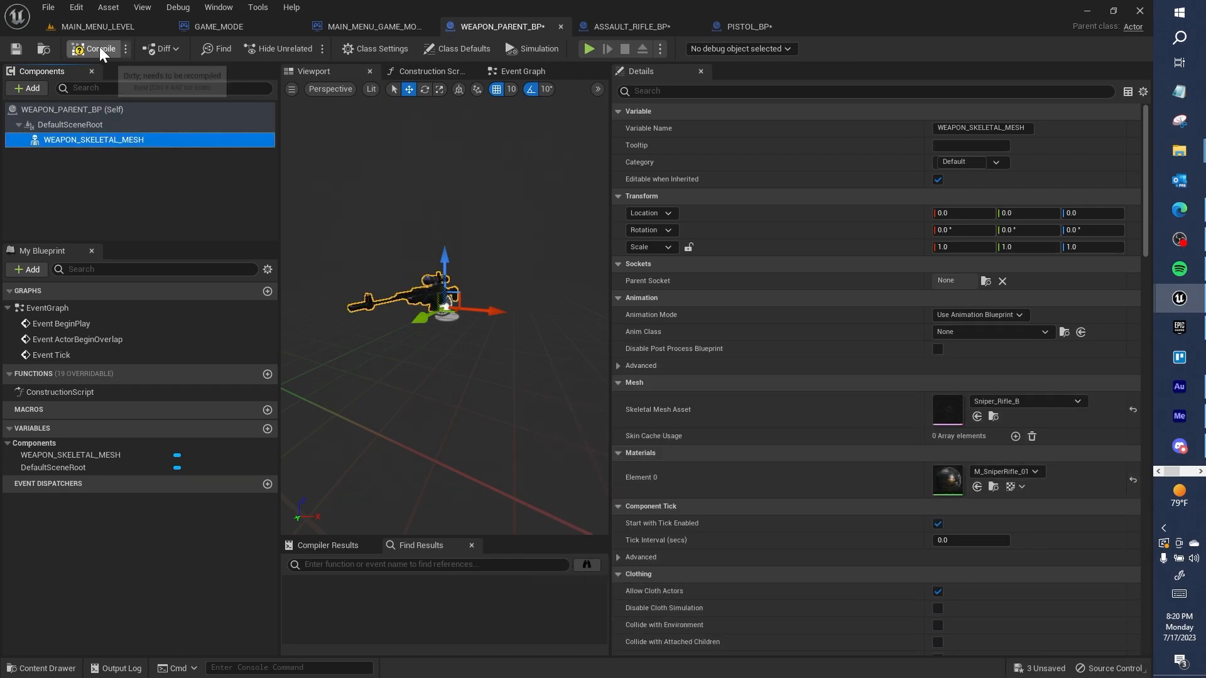
Clear the skeletal mesh asset of the WEAPON_SKELETAL_MESH component in ASSAULT_RIFLE_BP and compile the Blueprint
left_click(601, 24)
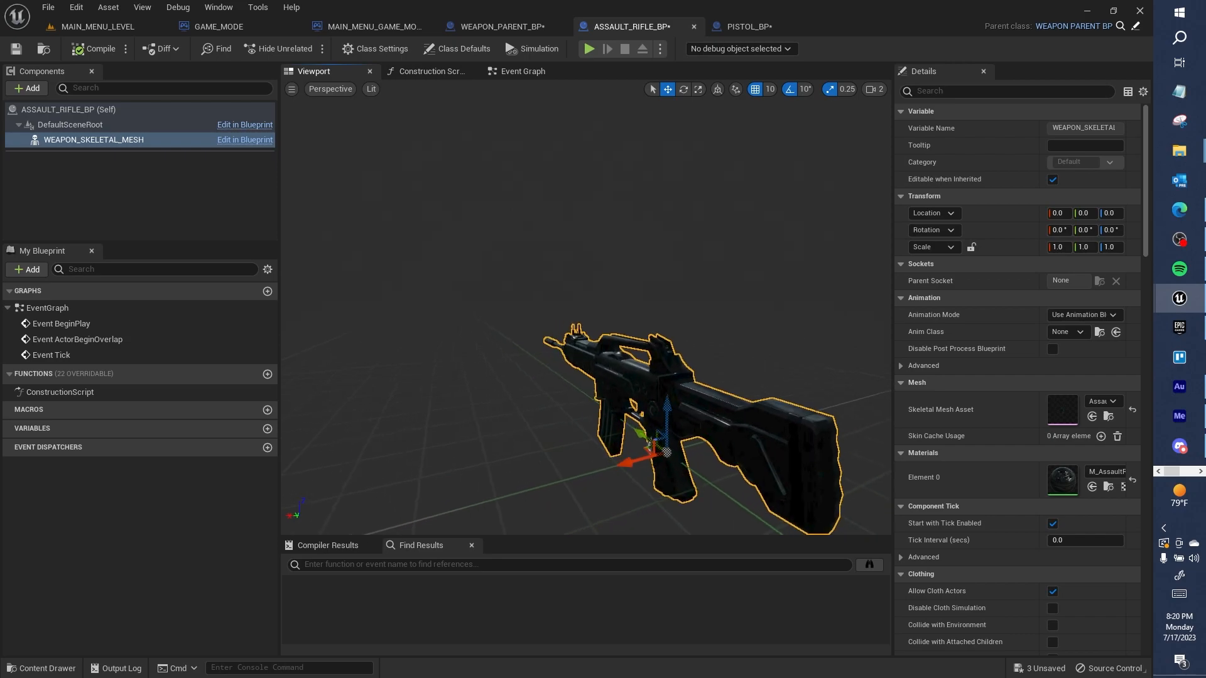
right_click_drag(450, 224, 635, 227)
left_click(115, 140)
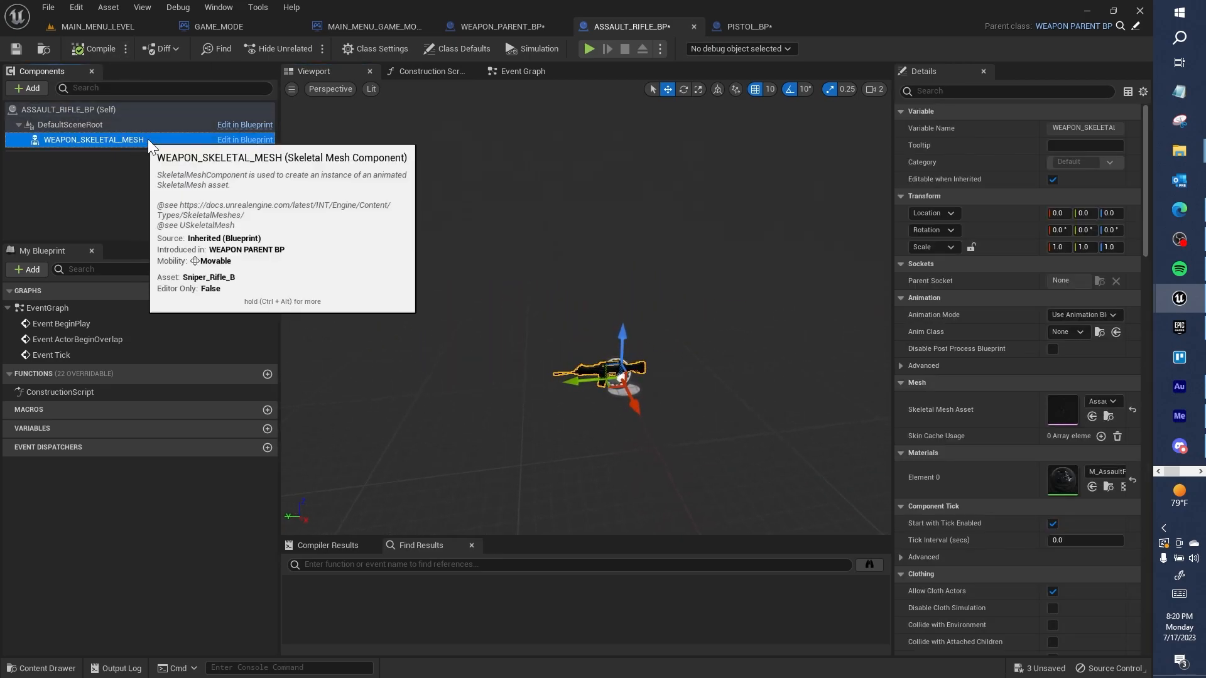
left_click(1103, 402)
left_click(1019, 179)
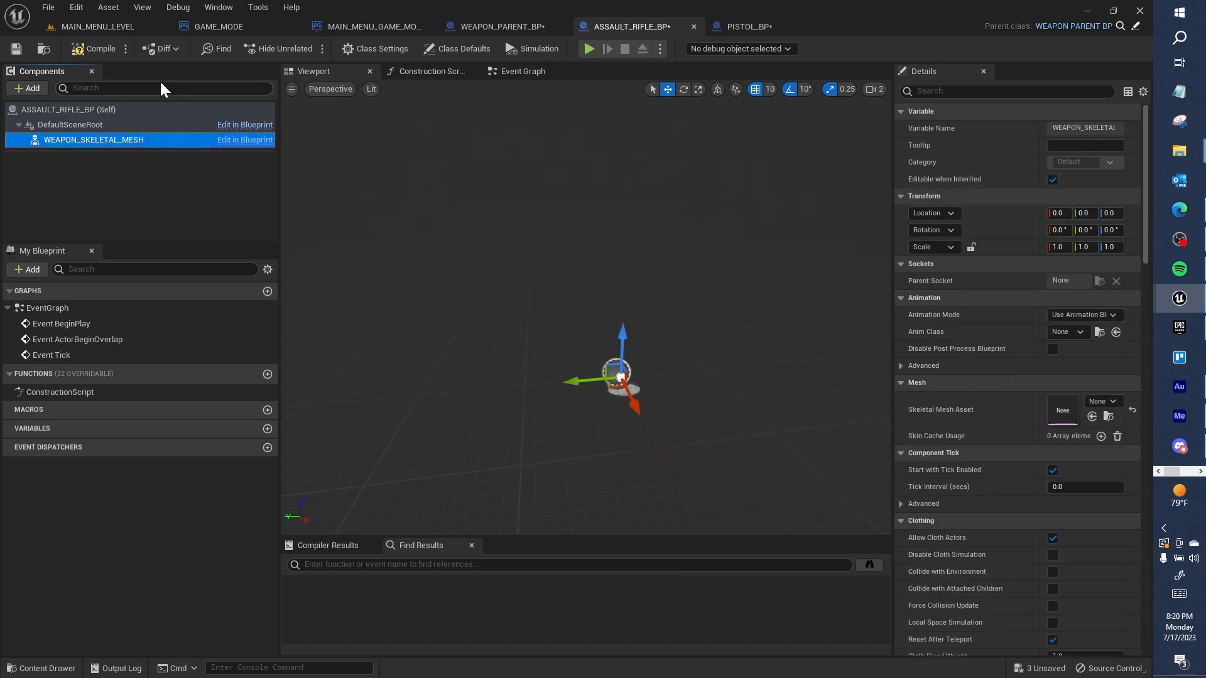
left_click(103, 46)
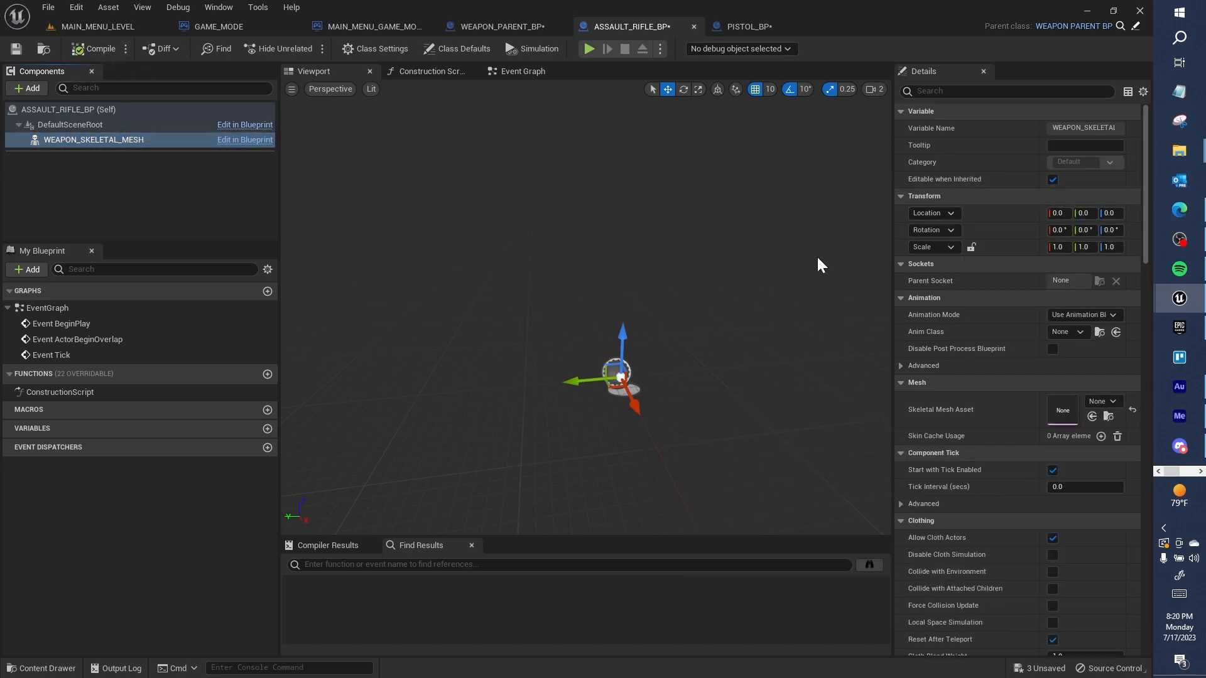
Check the mesh in WEAPON_PARENT_BP and set the skeletal mesh asset of WEAPON_SKELETAL_MESH in ASSAULT_RIFLE_BP to Assault_Rifle_B
left_click(1114, 399)
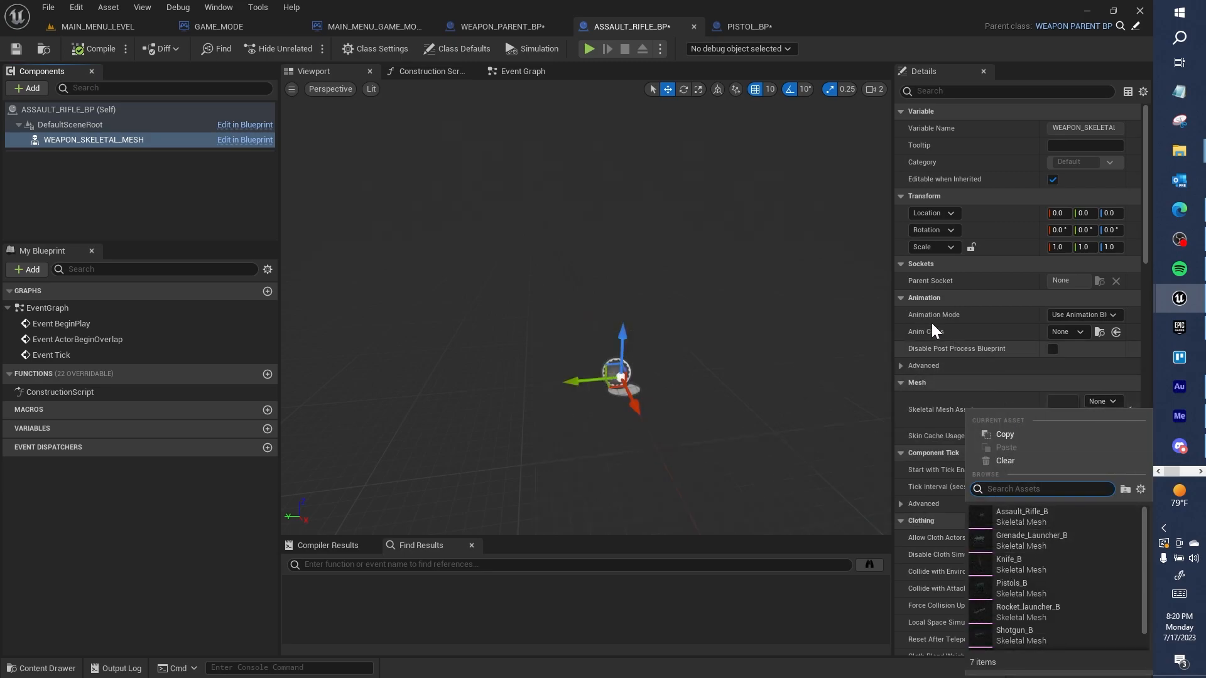
left_click(775, 241)
left_click(472, 32)
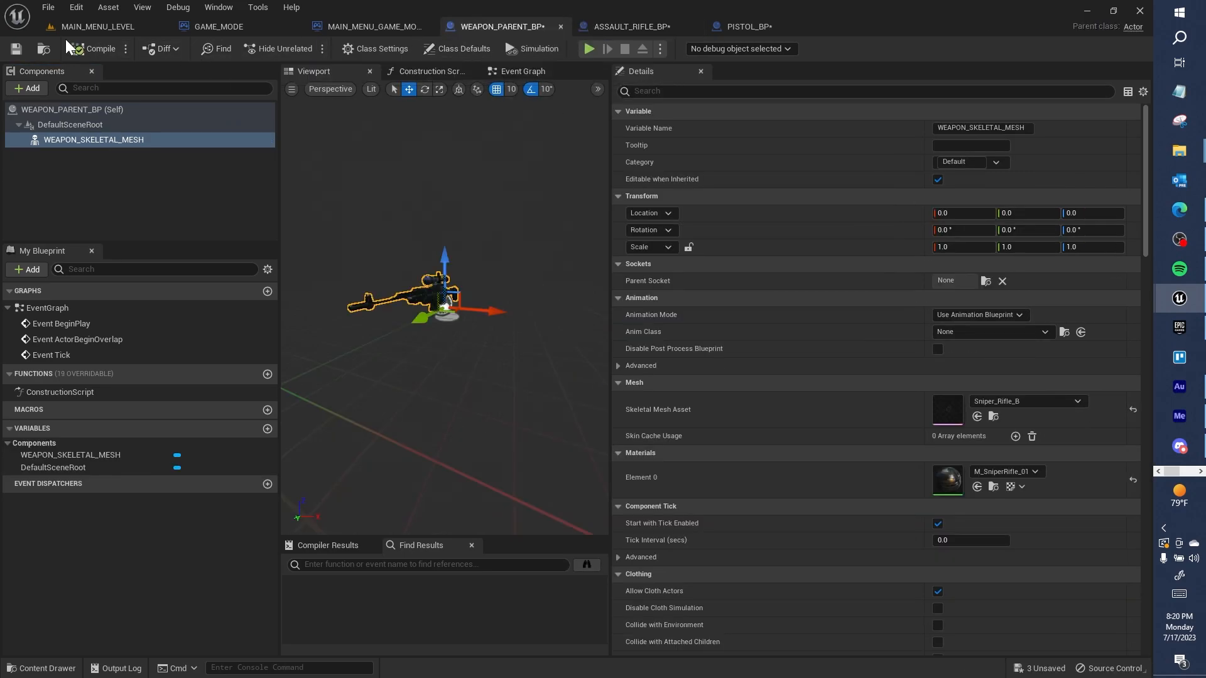
left_click(594, 25)
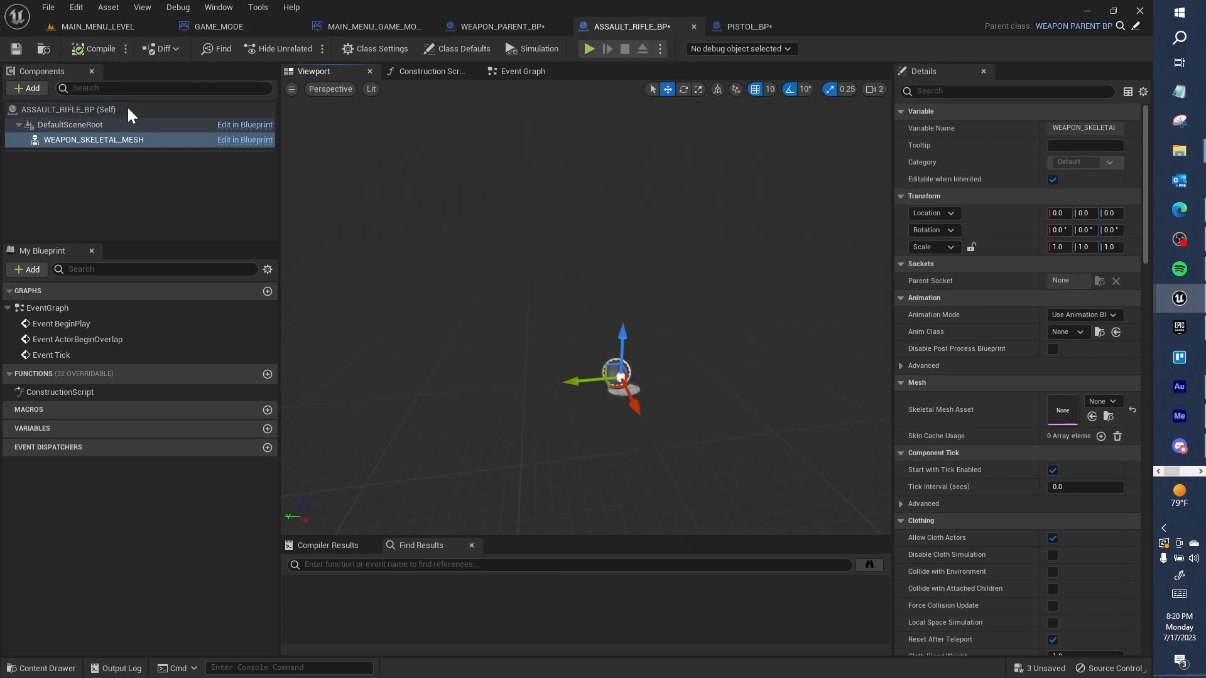
left_click(123, 134)
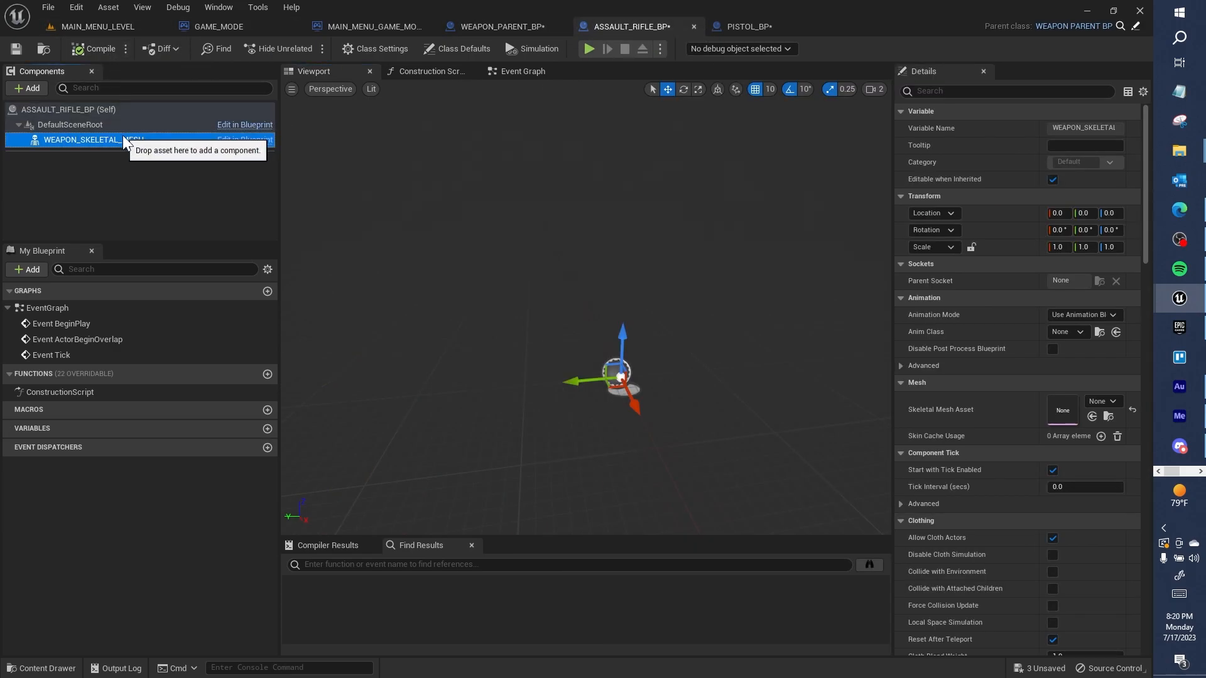
left_click(1103, 401)
left_click(1055, 510)
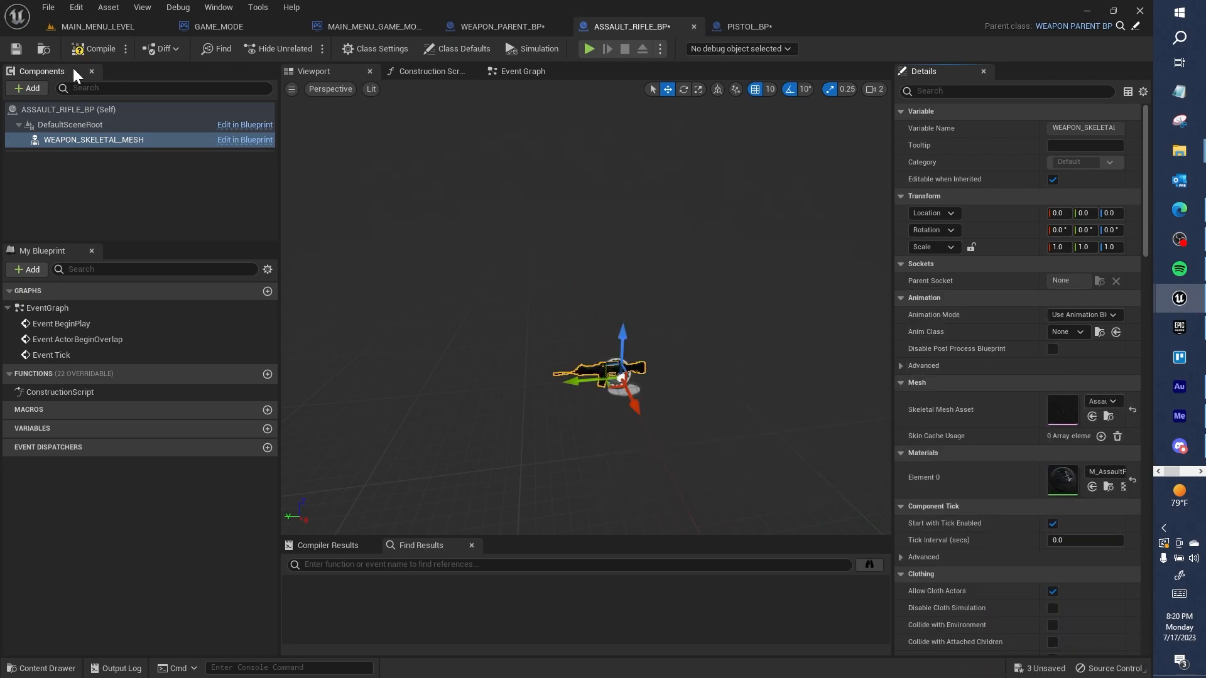
Clear the skeletal mesh asset of the WEAPON_SKELETAL_MESH component in WEAPON_PARENT_BP
left_click(521, 29)
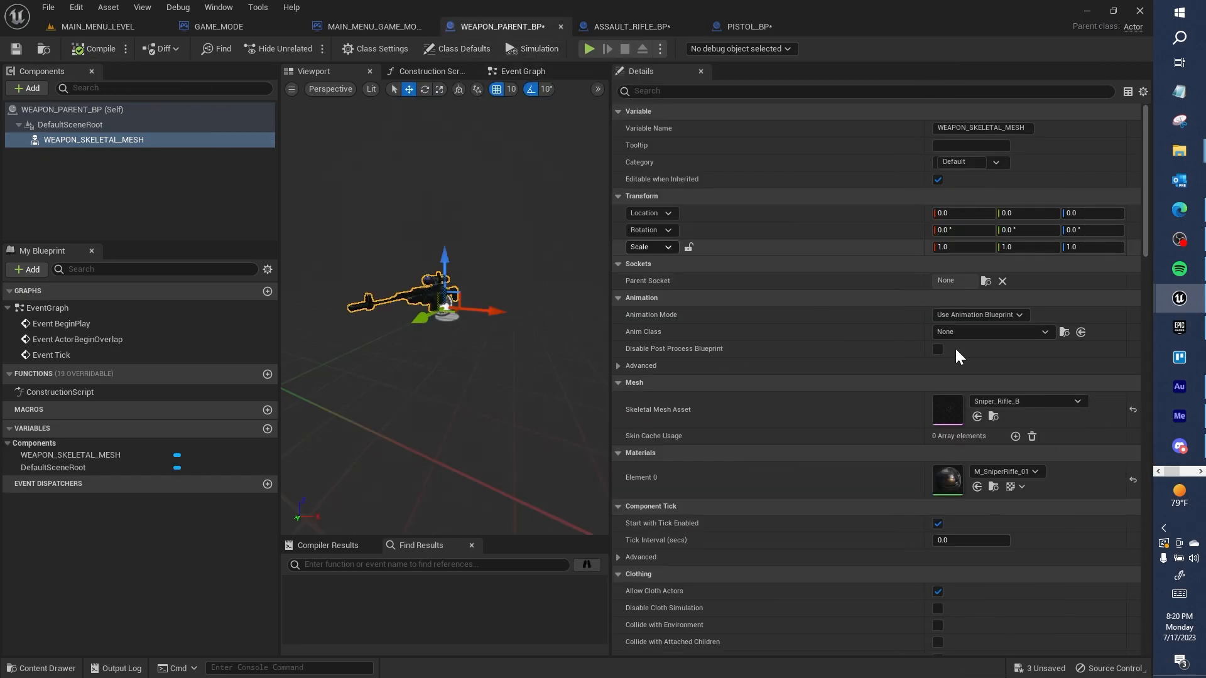
left_click(1037, 404)
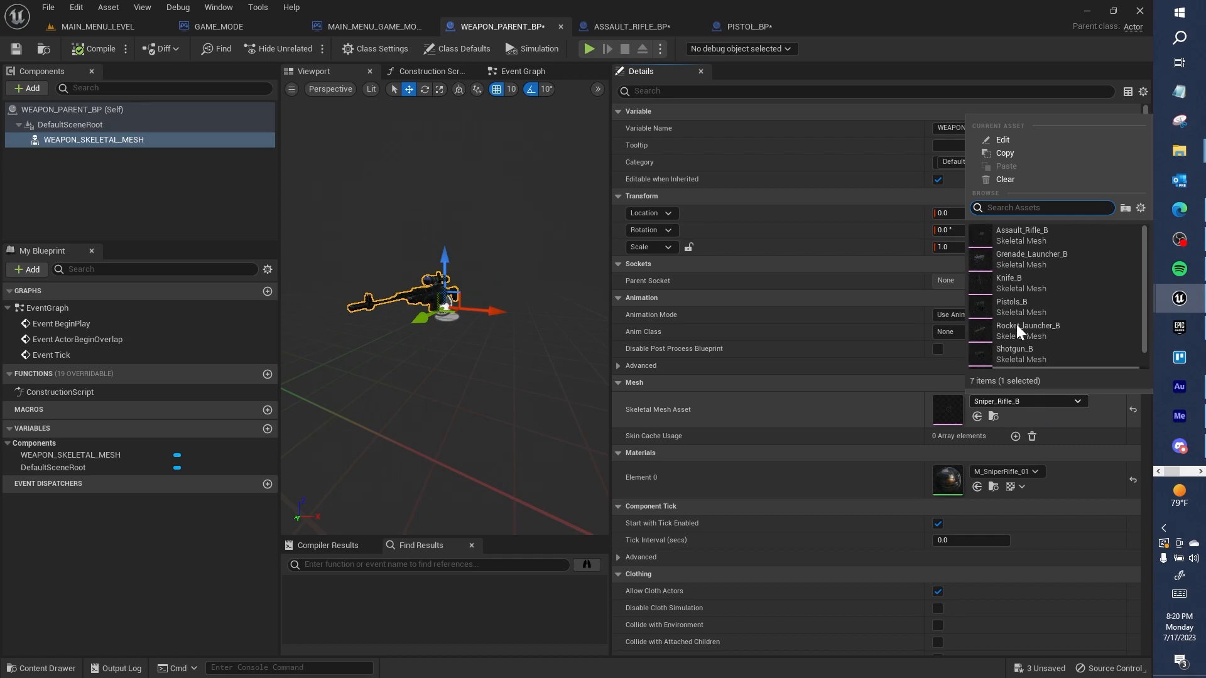
left_click(1012, 177)
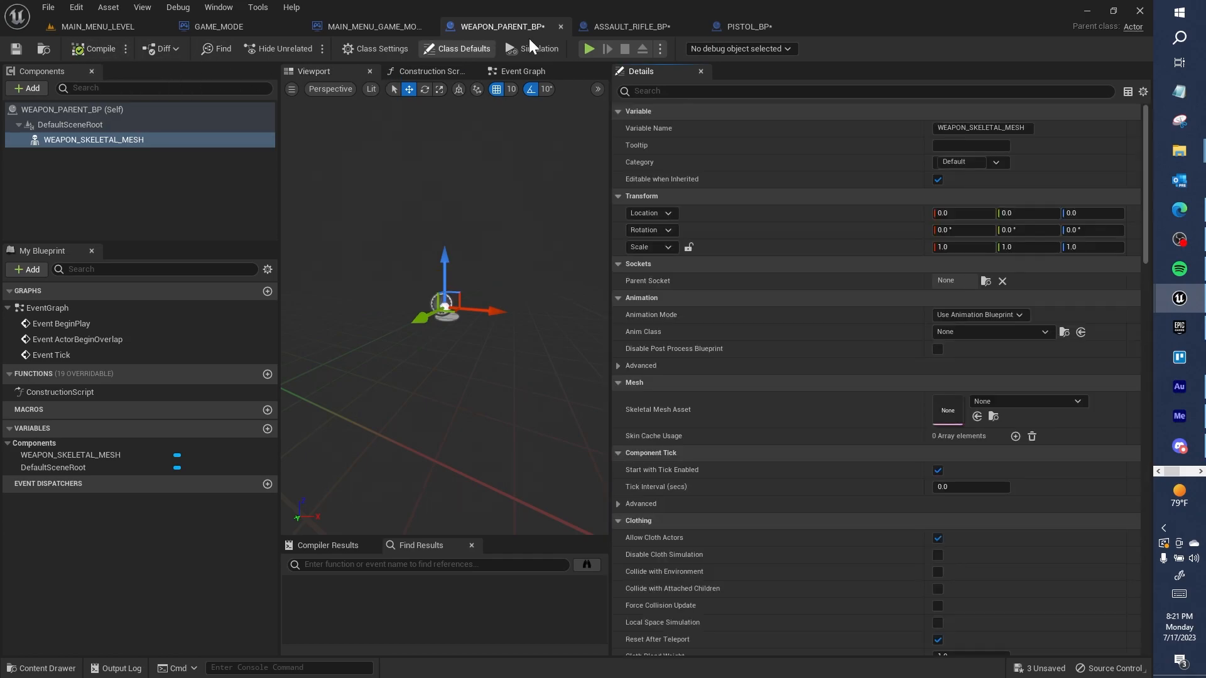
Check the parent class in the class settings of ASSAULT_RIFLE_BP and PISTOL_BP, and return to WEAPON_PARENT_BP
left_click(658, 29)
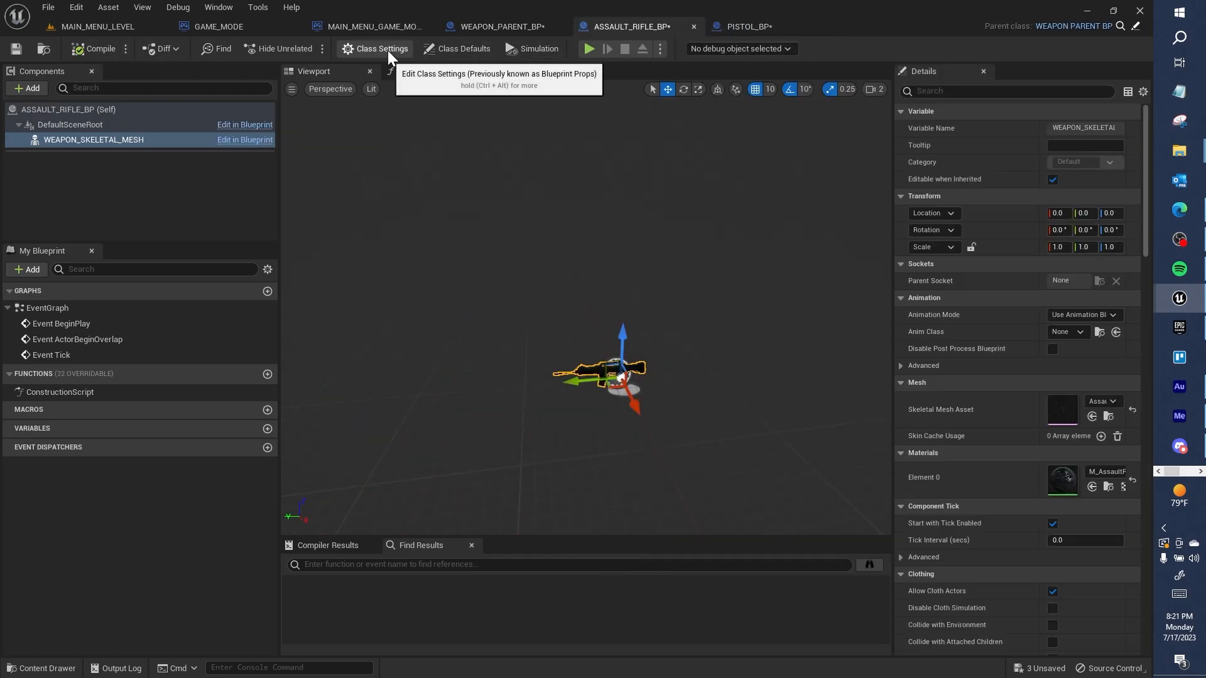
left_click(387, 51)
left_click(1069, 129)
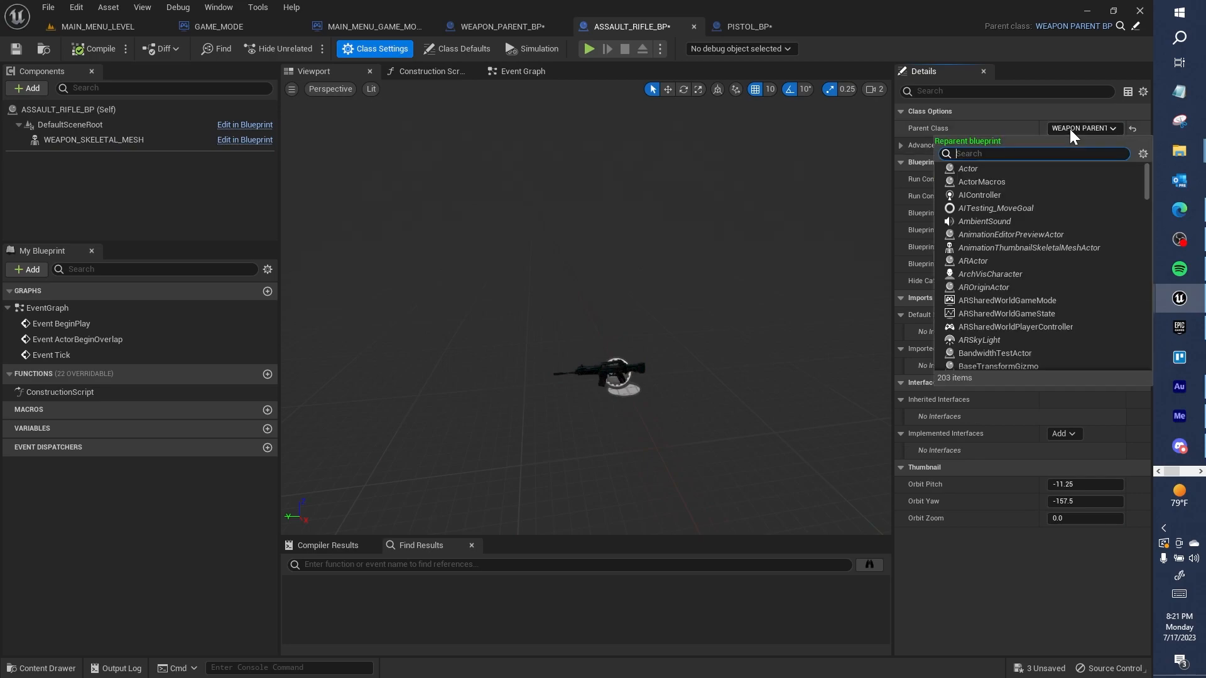
left_click(1074, 128)
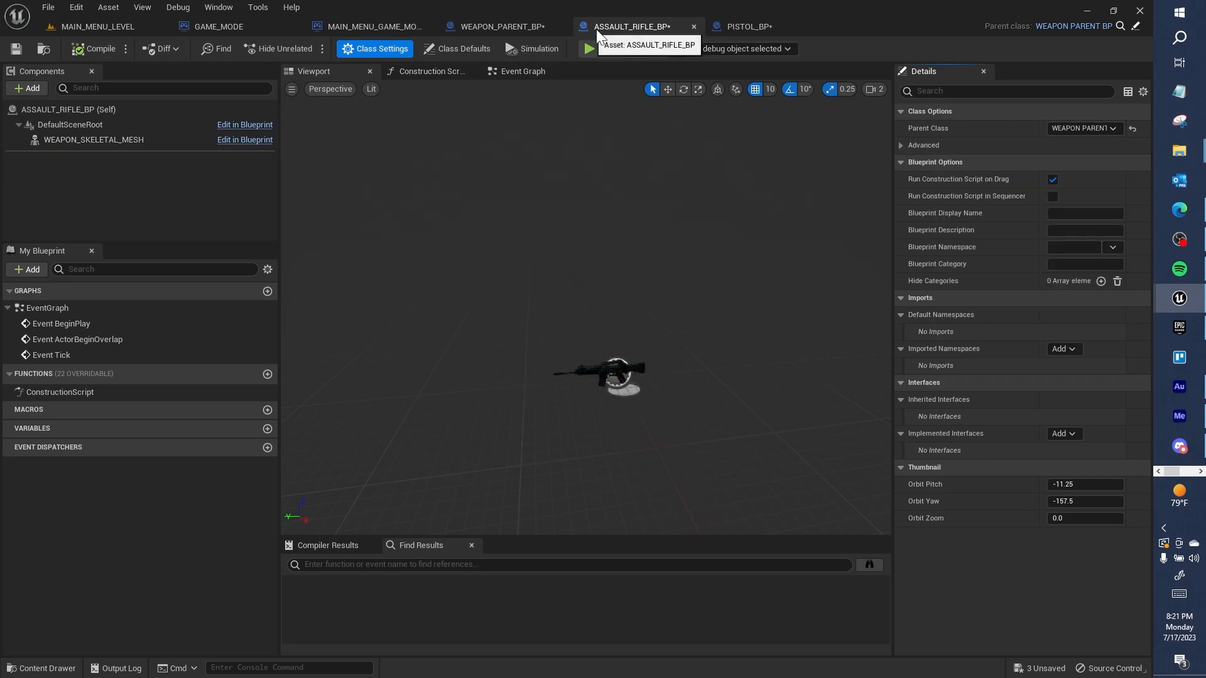
left_click(768, 29)
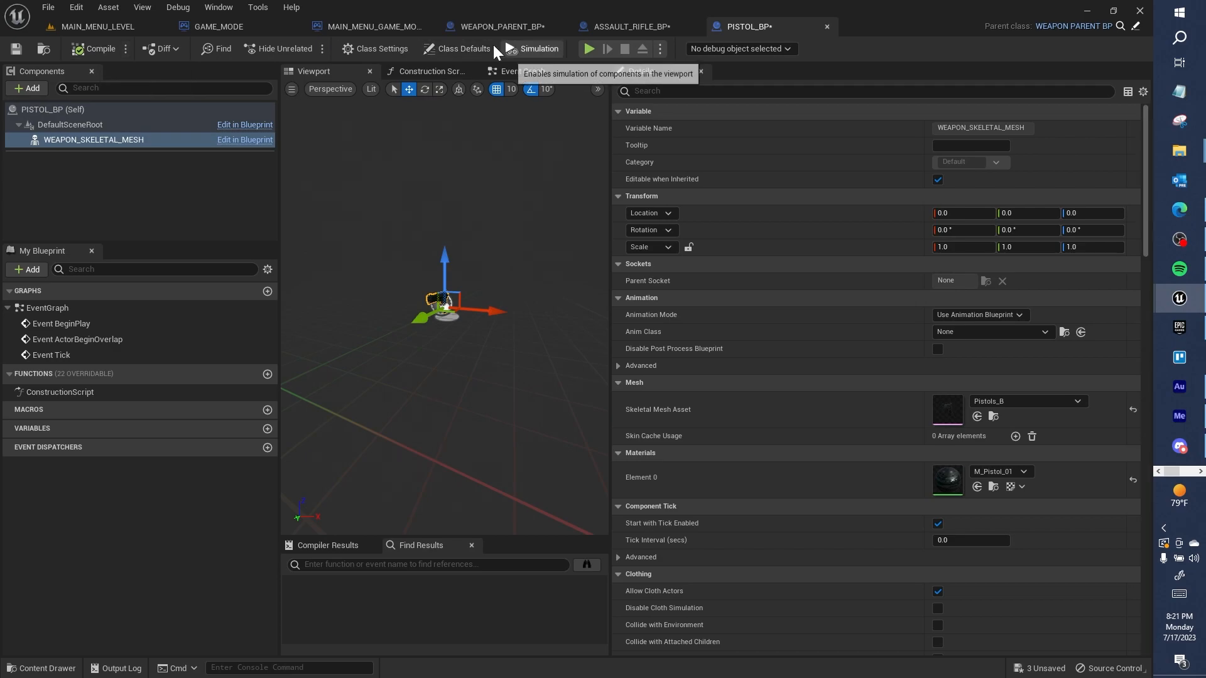
left_click(391, 49)
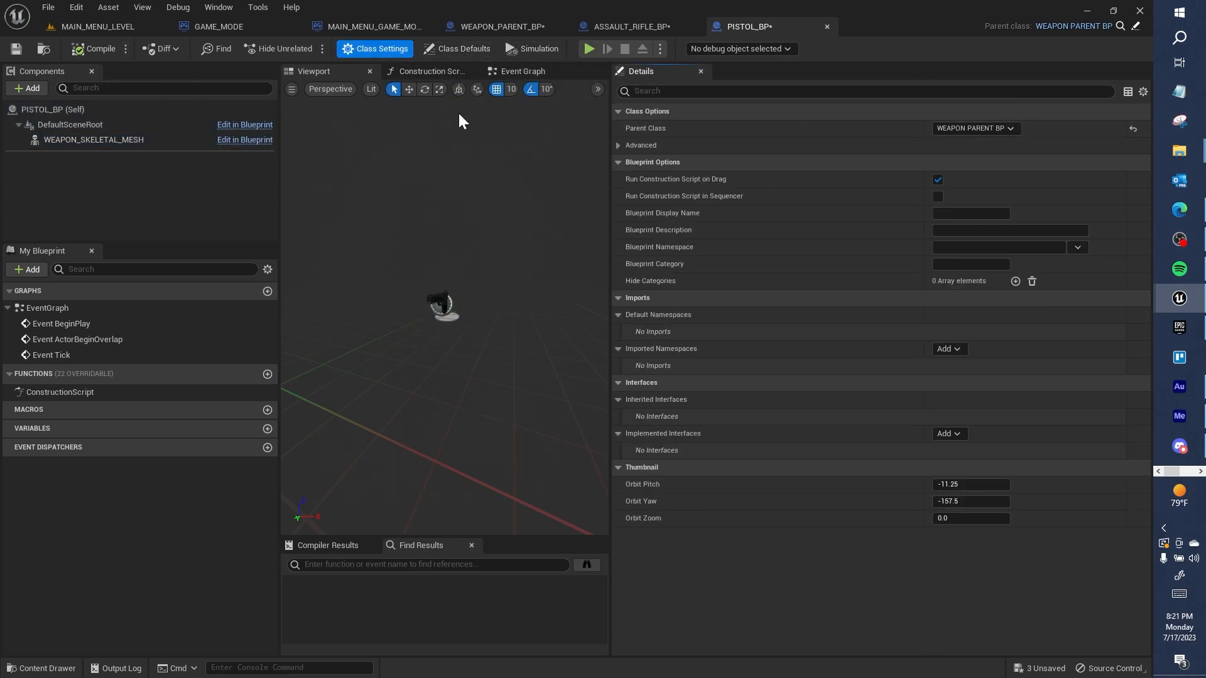
left_click(478, 26)
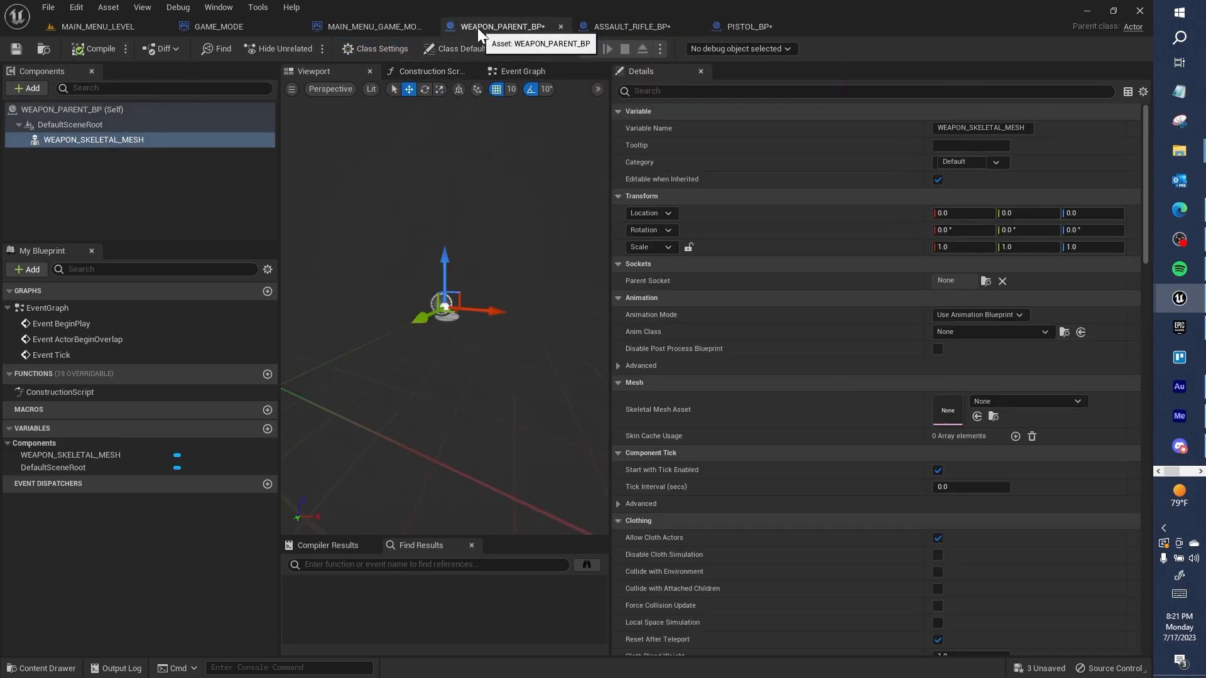
Return to MAIN_MENU_LEVEL, go to the root Content folder and save all modified assets
left_click(94, 25)
left_click(250, 441)
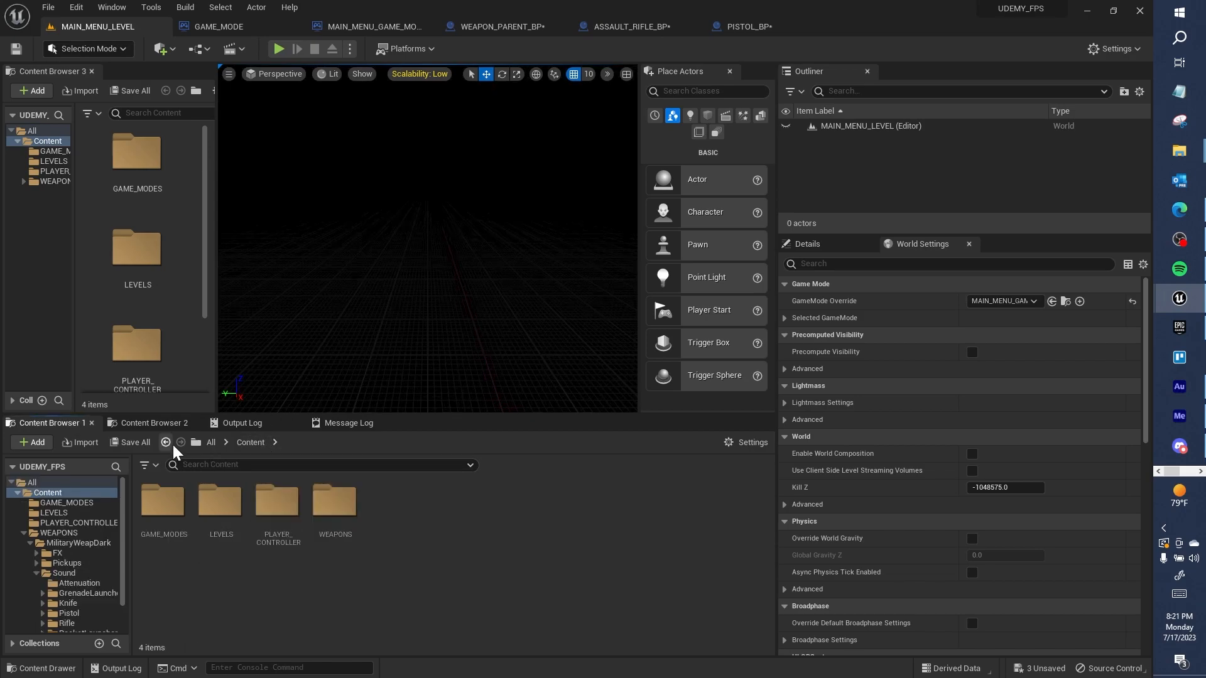
left_click(131, 443)
left_click(671, 489)
Create a new folder named PLAYER_CHARACTER in the Content folder
right_click(407, 514)
left_click(175, 596)
right_click(402, 522)
left_click(477, 173)
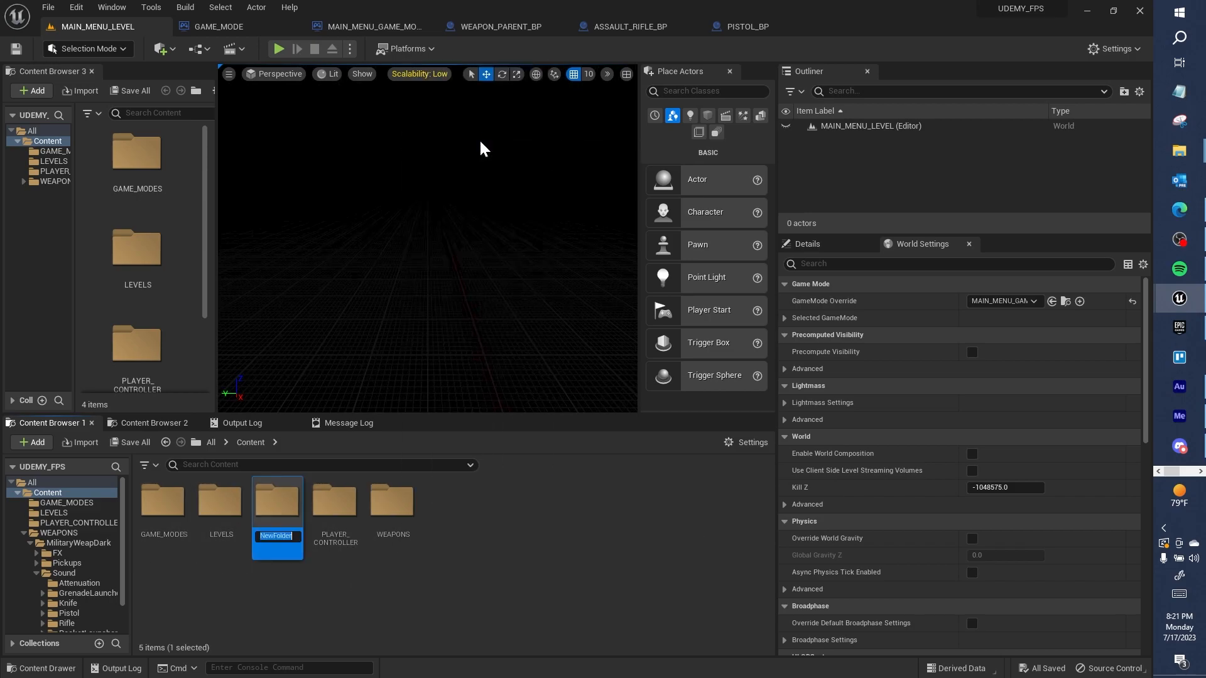
type("CHARACTER")
key("Return")
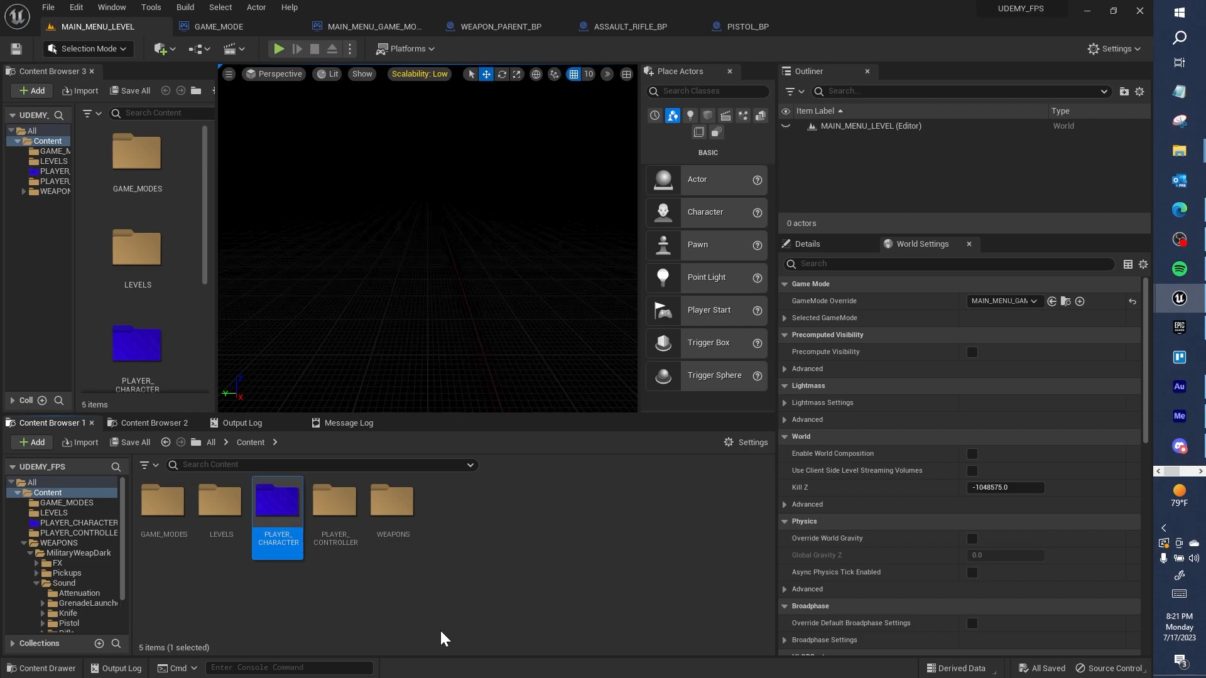
Create a Blueprint class based on Character named PLAYER_CHARACTER inside the PLAYER_CHARACTER folder
double_click(271, 521)
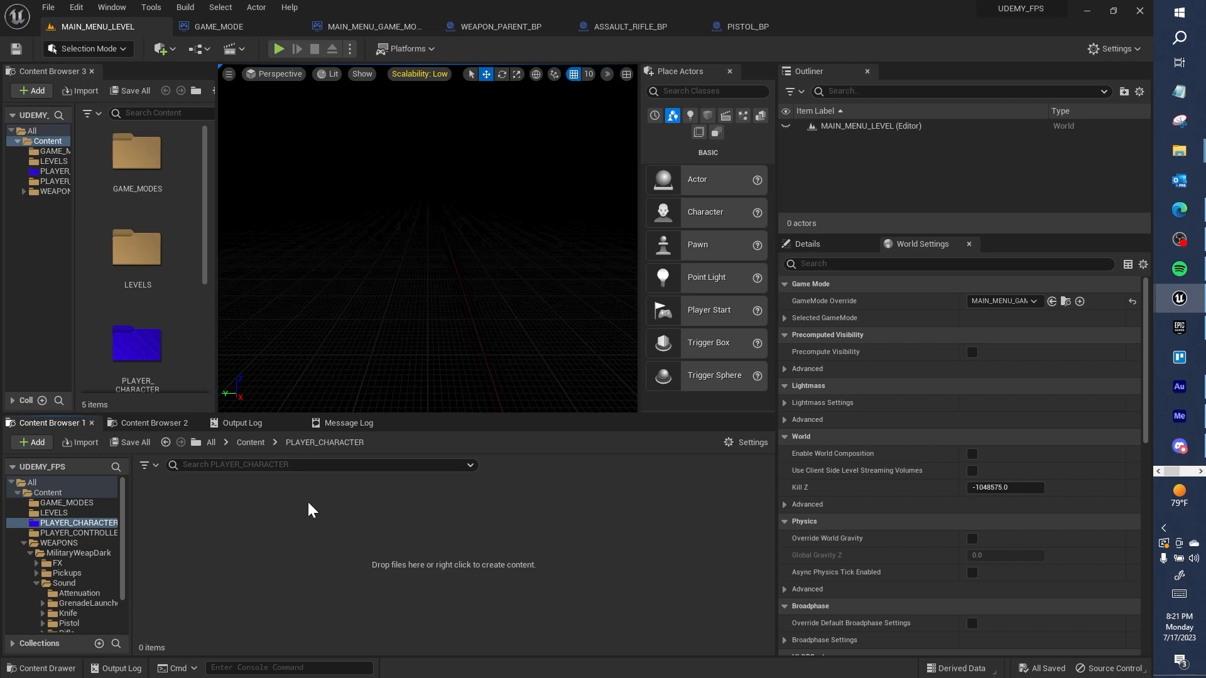
left_click(250, 443)
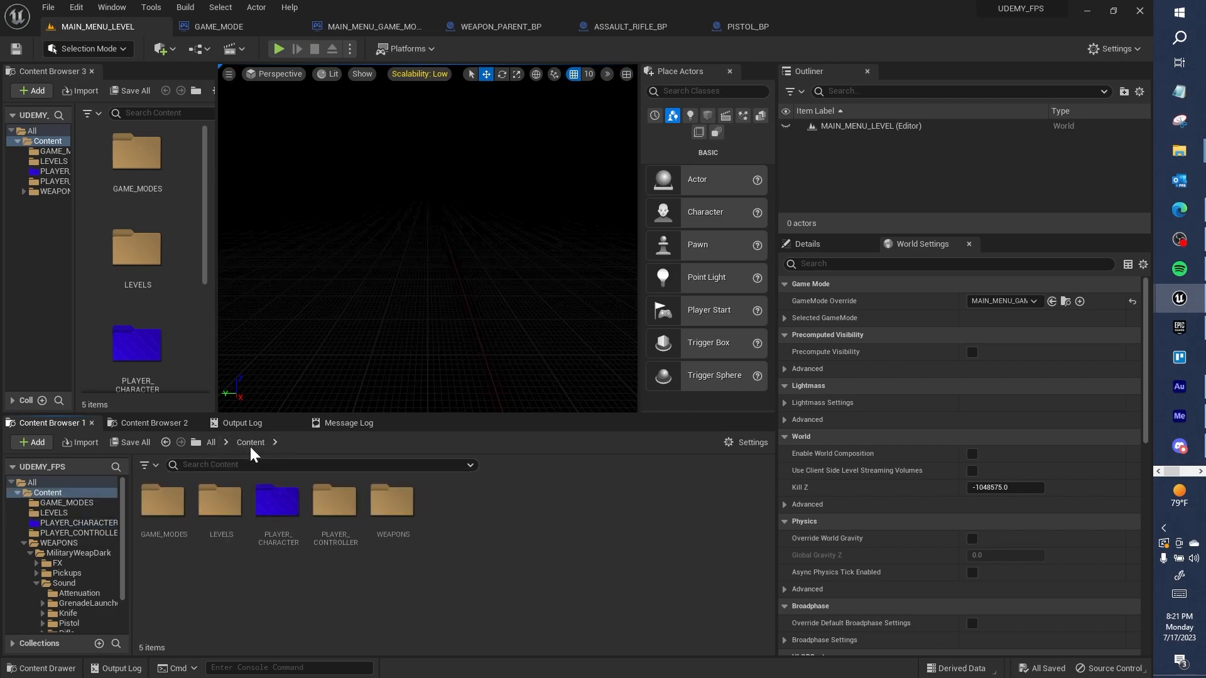
double_click(277, 495)
right_click(220, 512)
left_click(317, 168)
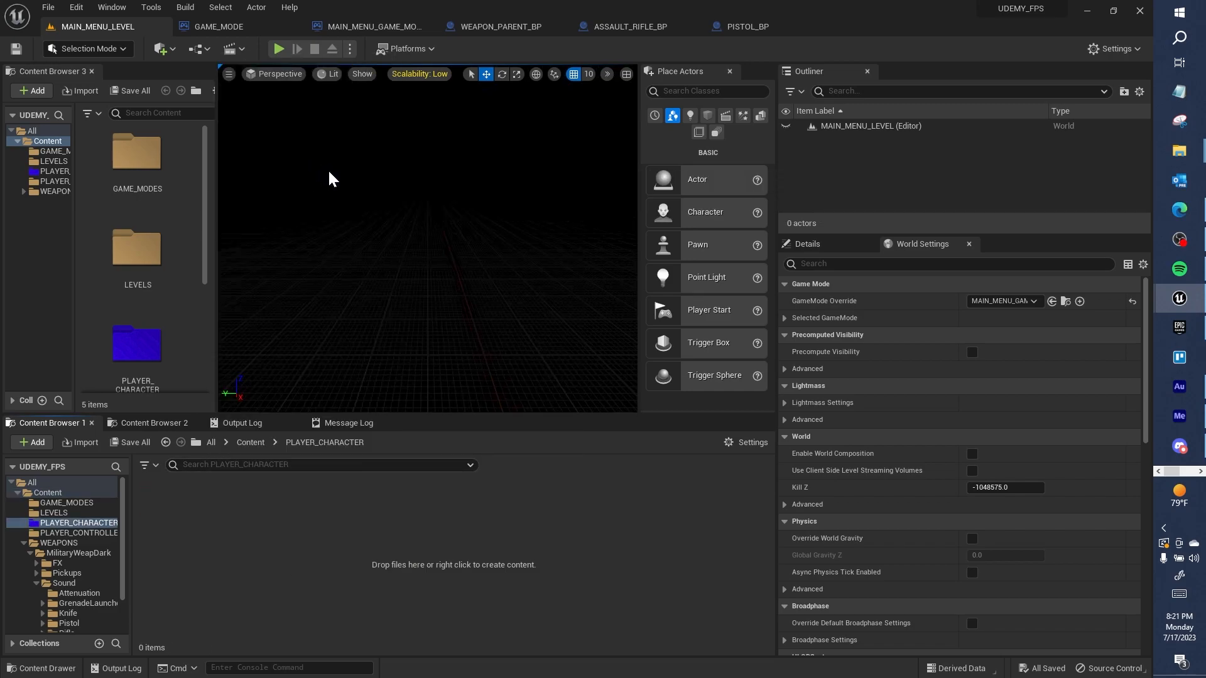
left_click(448, 272)
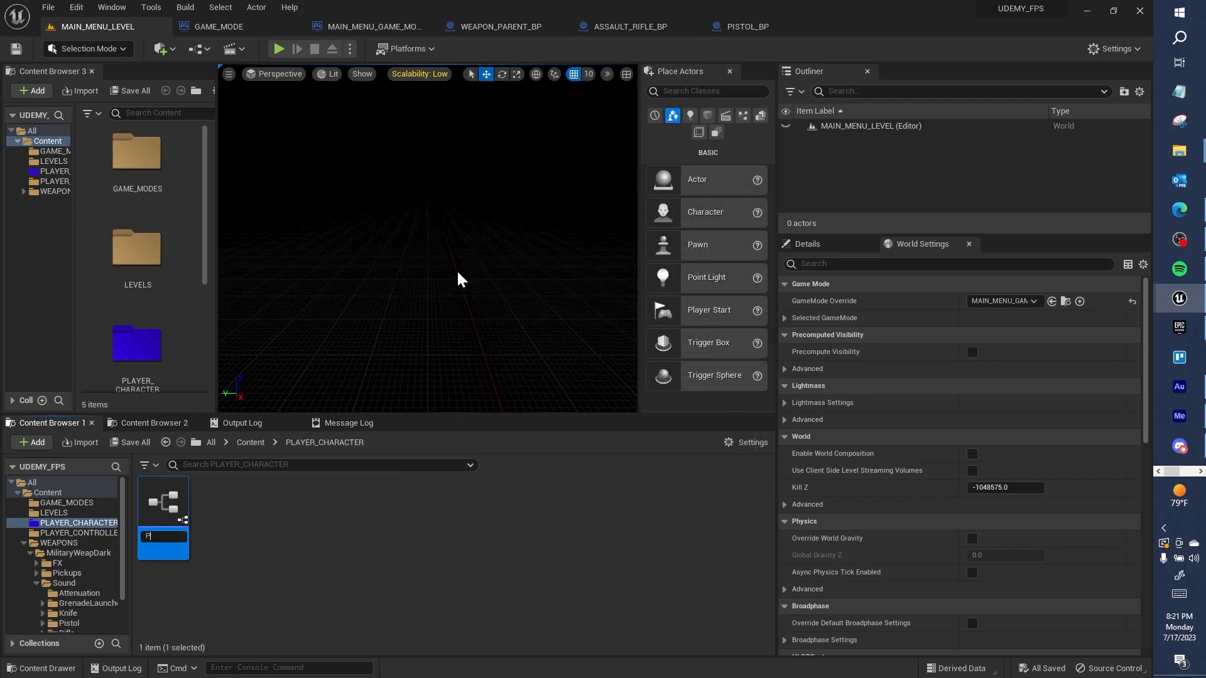
type("PLAYER_CHARACTER")
key("Return")
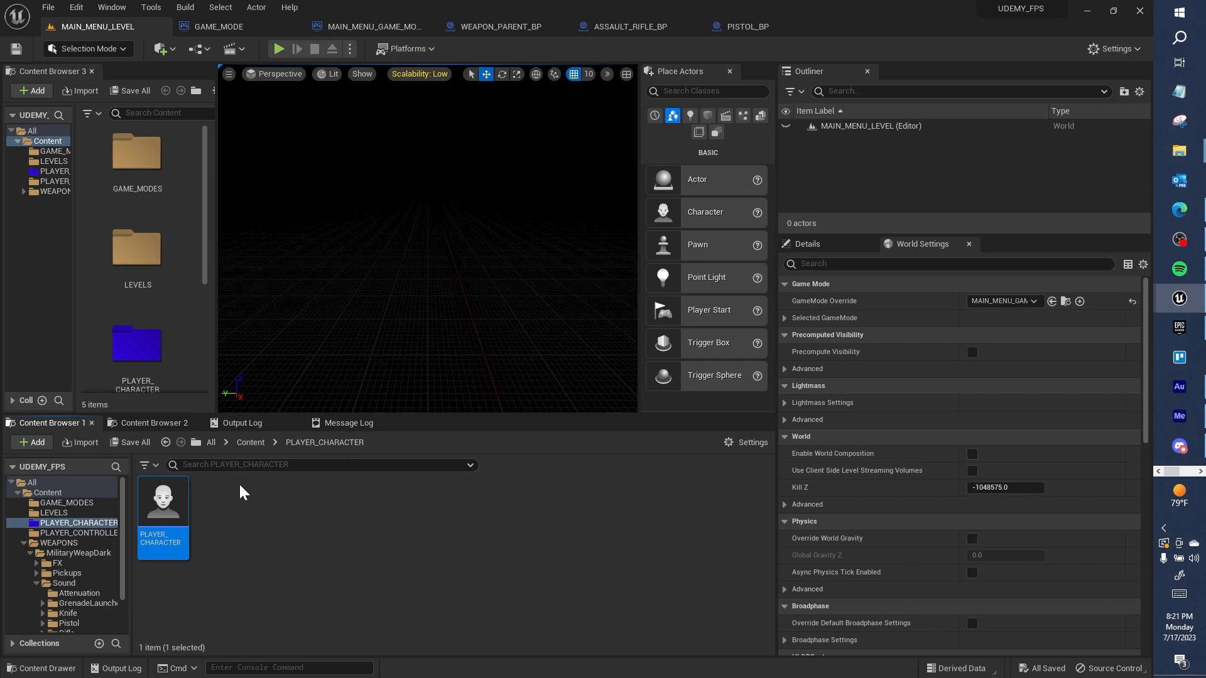
Open the PLAYER_CHARACTER Blueprint and select its Mesh (CharacterMesh0) component
double_click(165, 502)
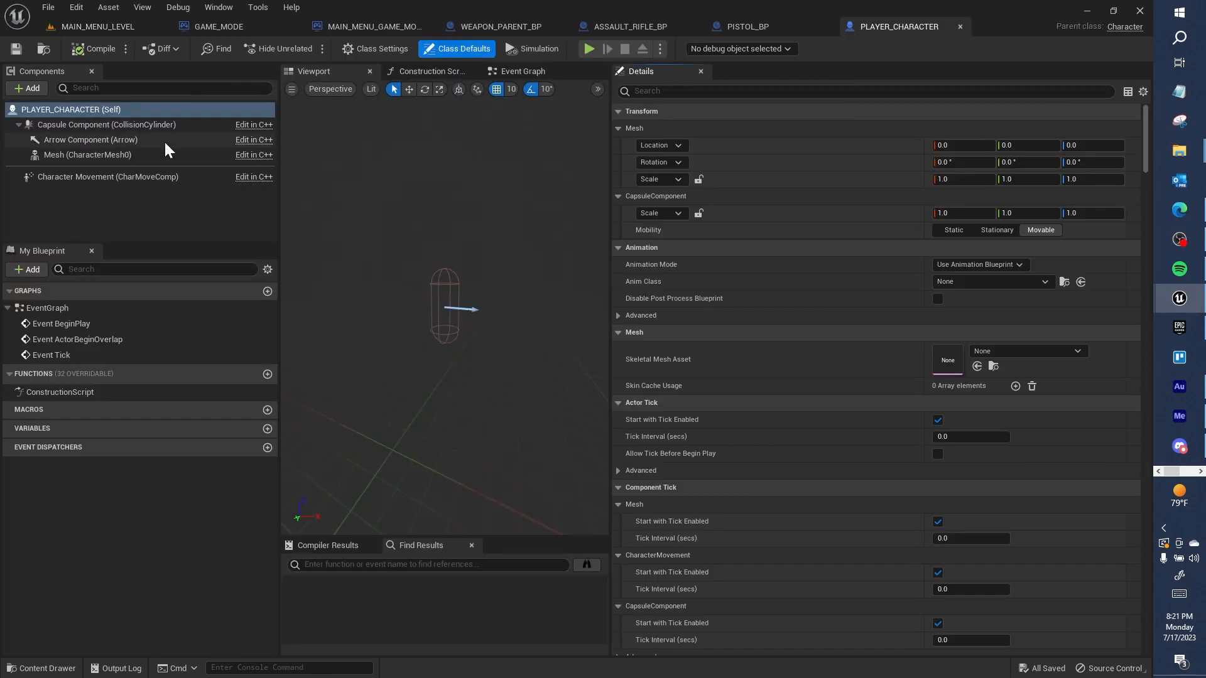
left_click(118, 153)
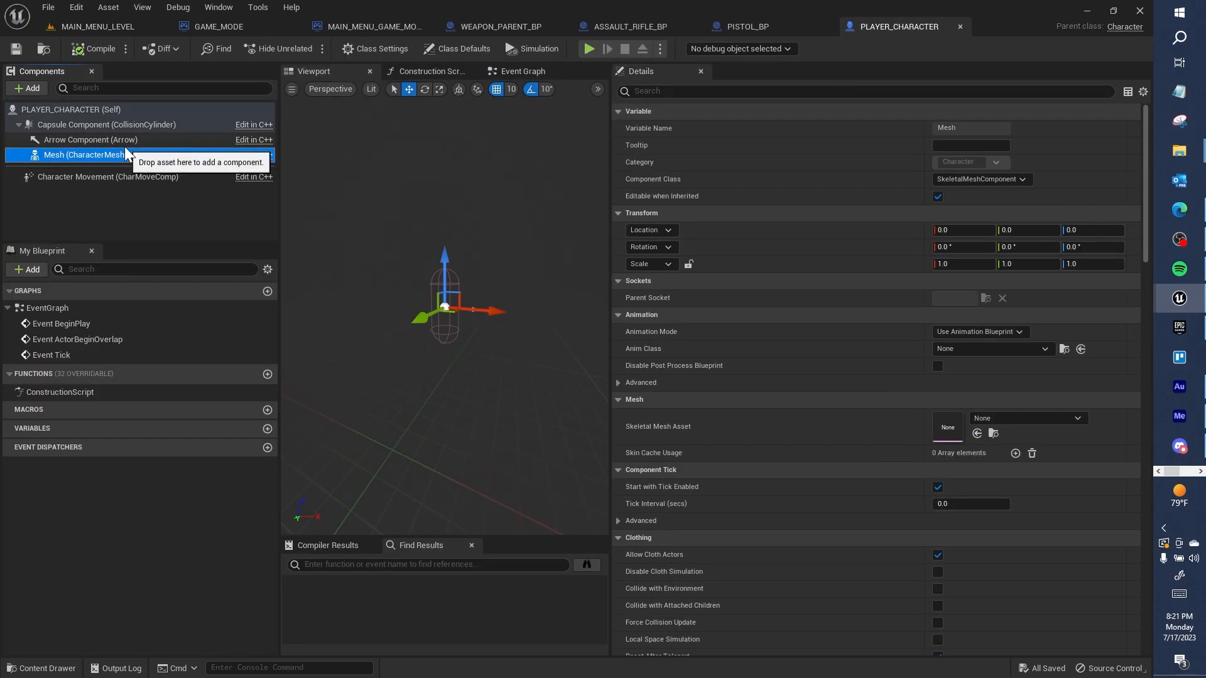
Switch to the Epic Games Launcher and filter the vault in the Unreal Engine library by the Characters category
left_click(1179, 328)
left_click(377, 36)
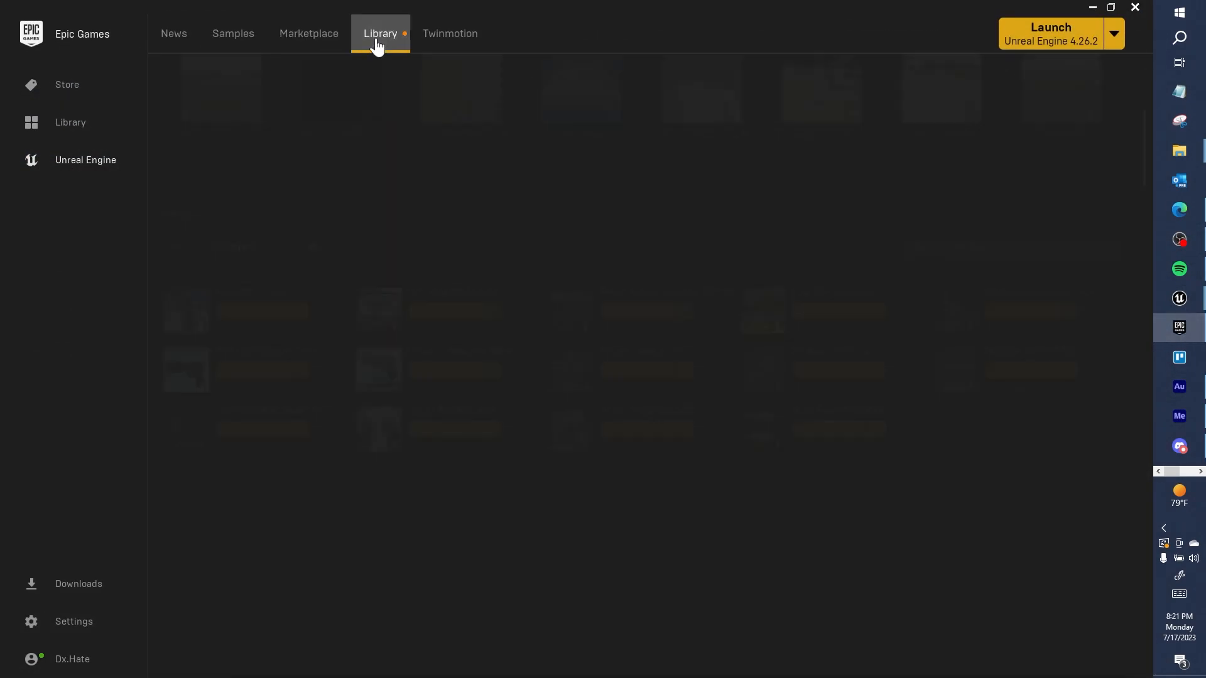
left_click(229, 245)
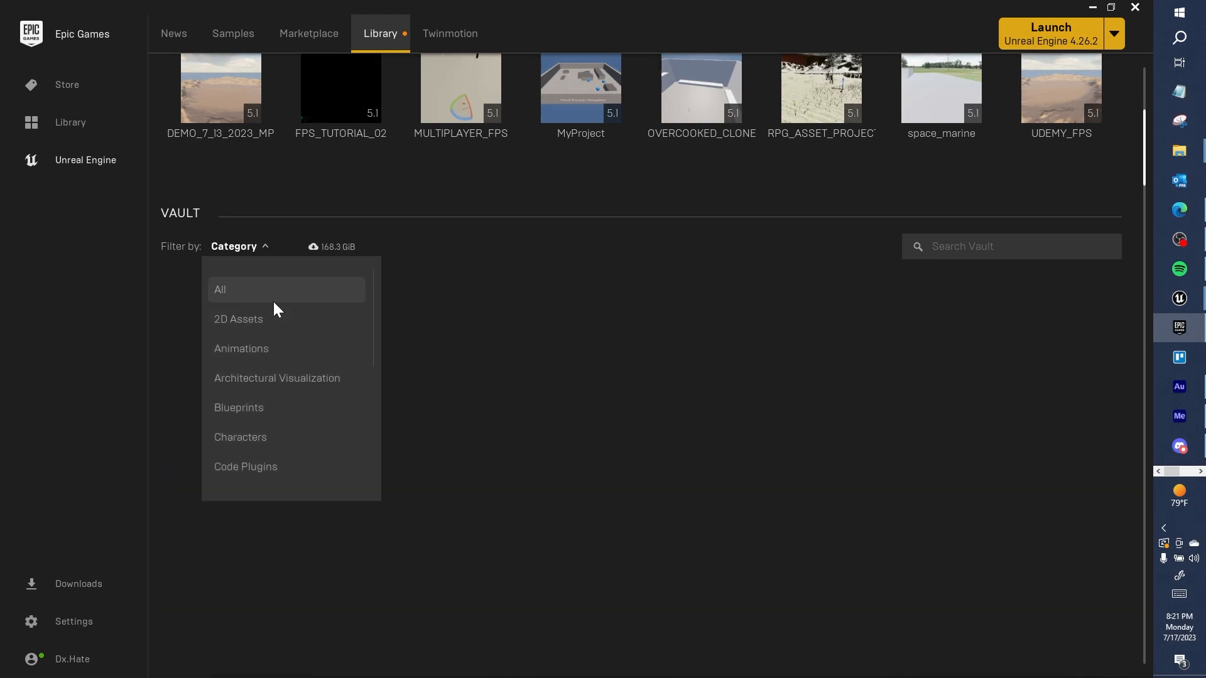
scroll(299, 377, "down", 2)
left_click(296, 337)
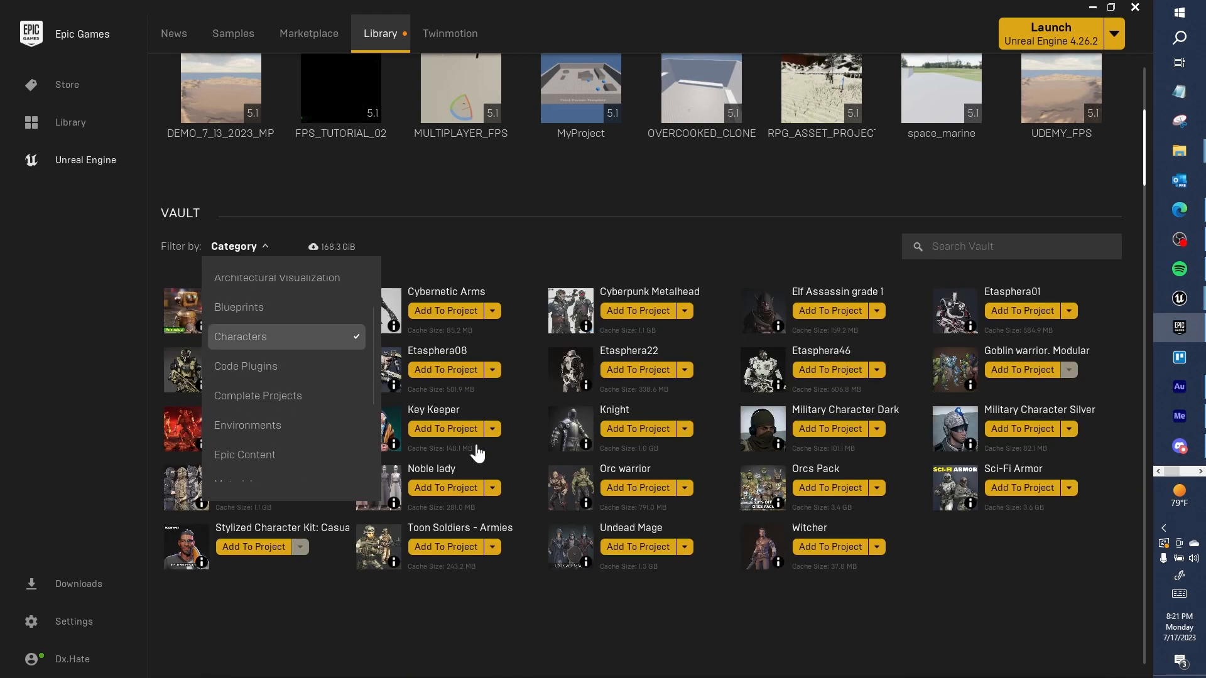
Open the Military Character Silver asset from the vault and look through its preview images
scroll(460, 510, "down", 1)
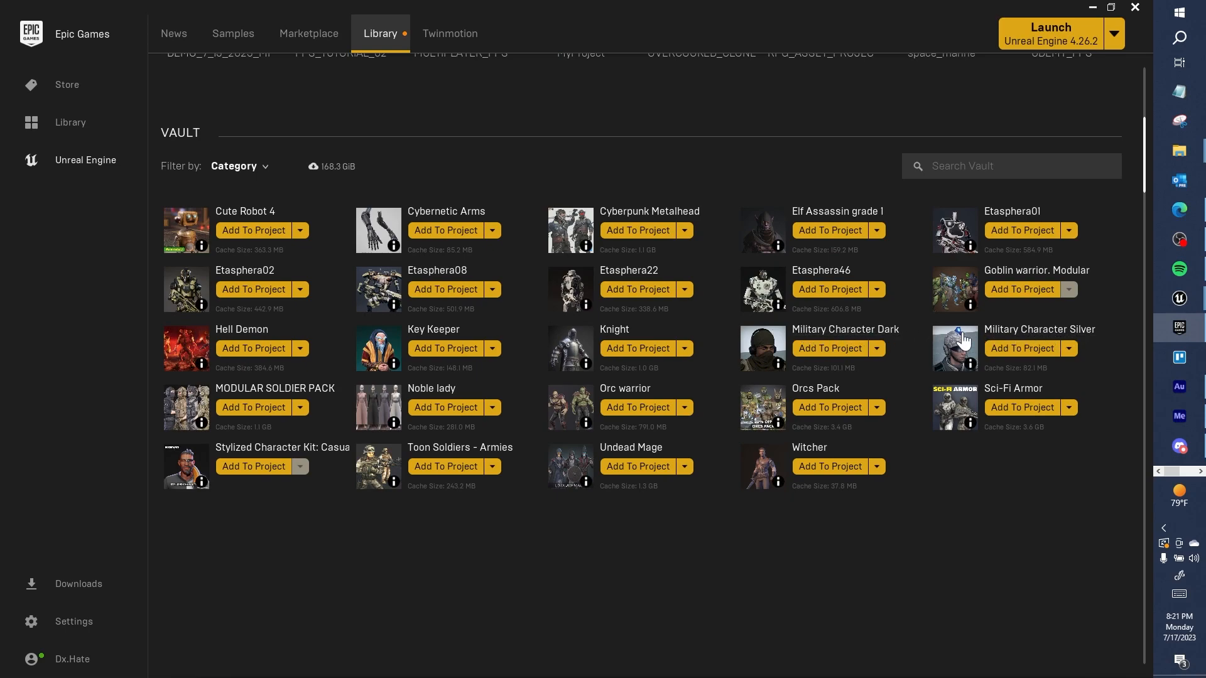
left_click(1078, 329)
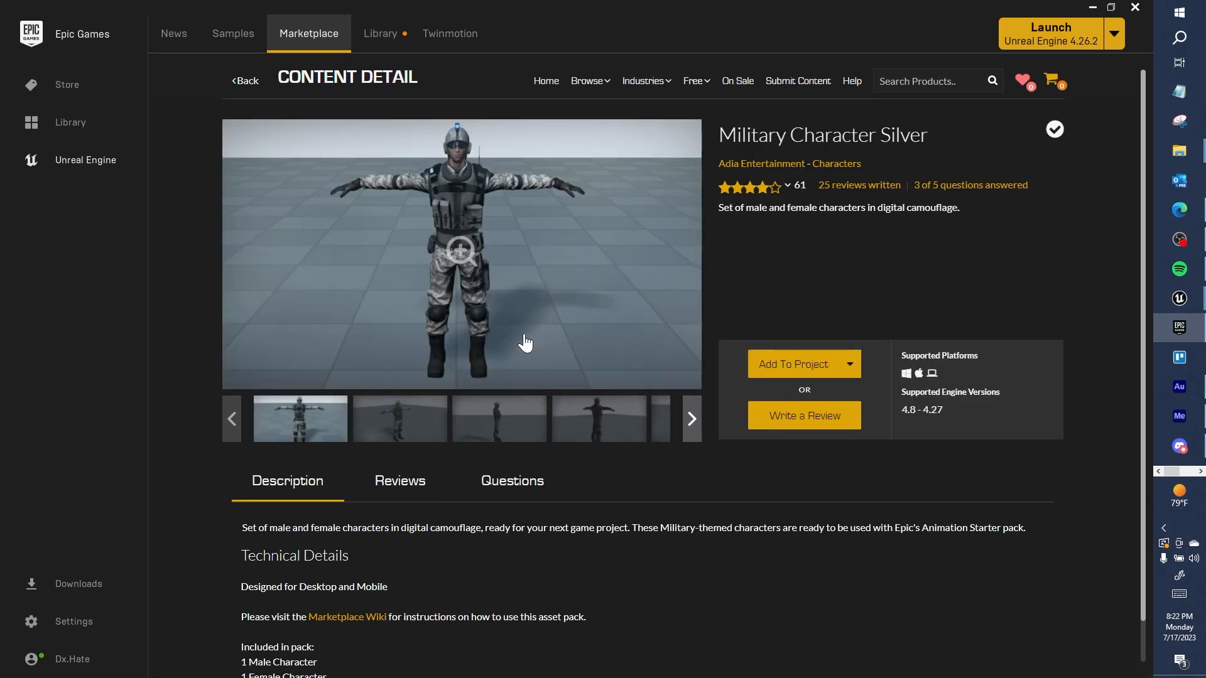
left_click(407, 423)
left_click(498, 424)
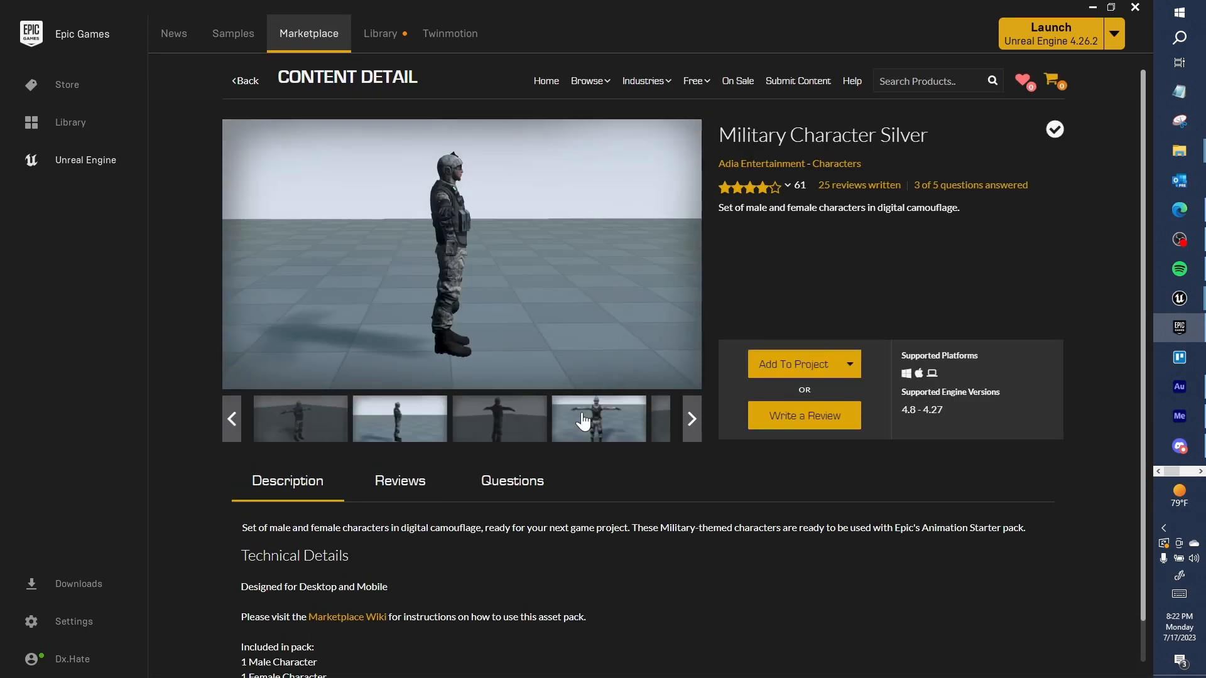
left_click(585, 422)
left_click(657, 420)
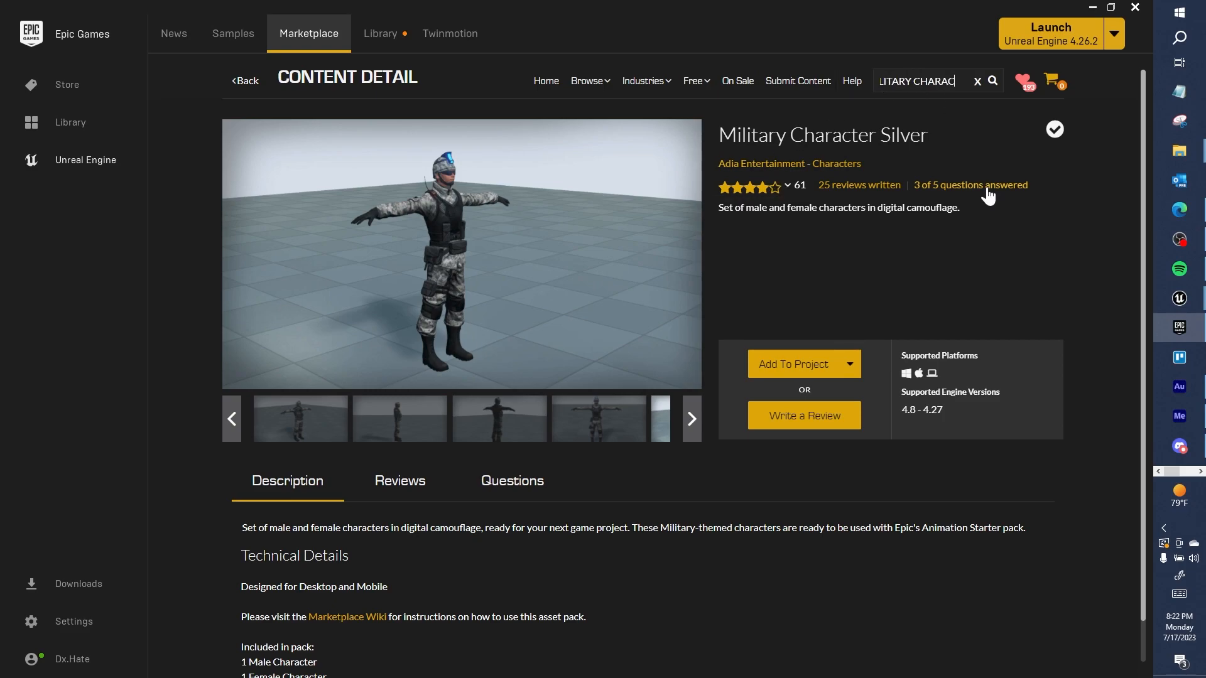
Search the Marketplace for MILITARY CHARACTER SILVER, followed by MILITARY CHARACTER DARK
type("ILVER")
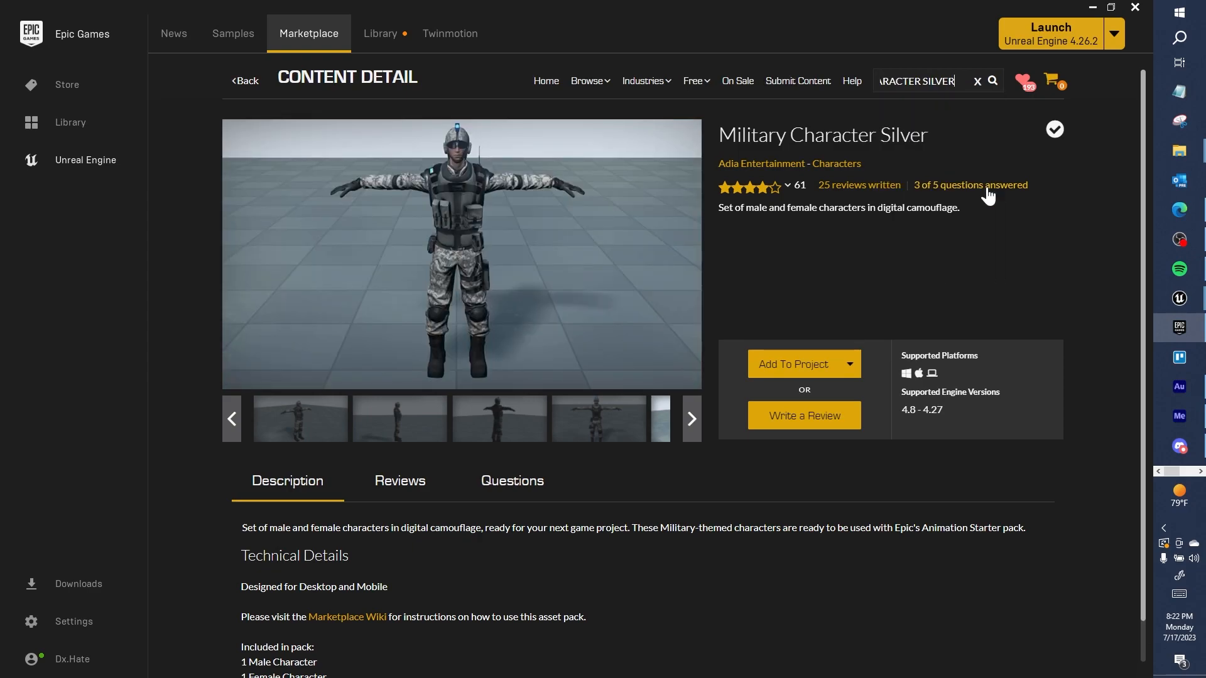
key("Return")
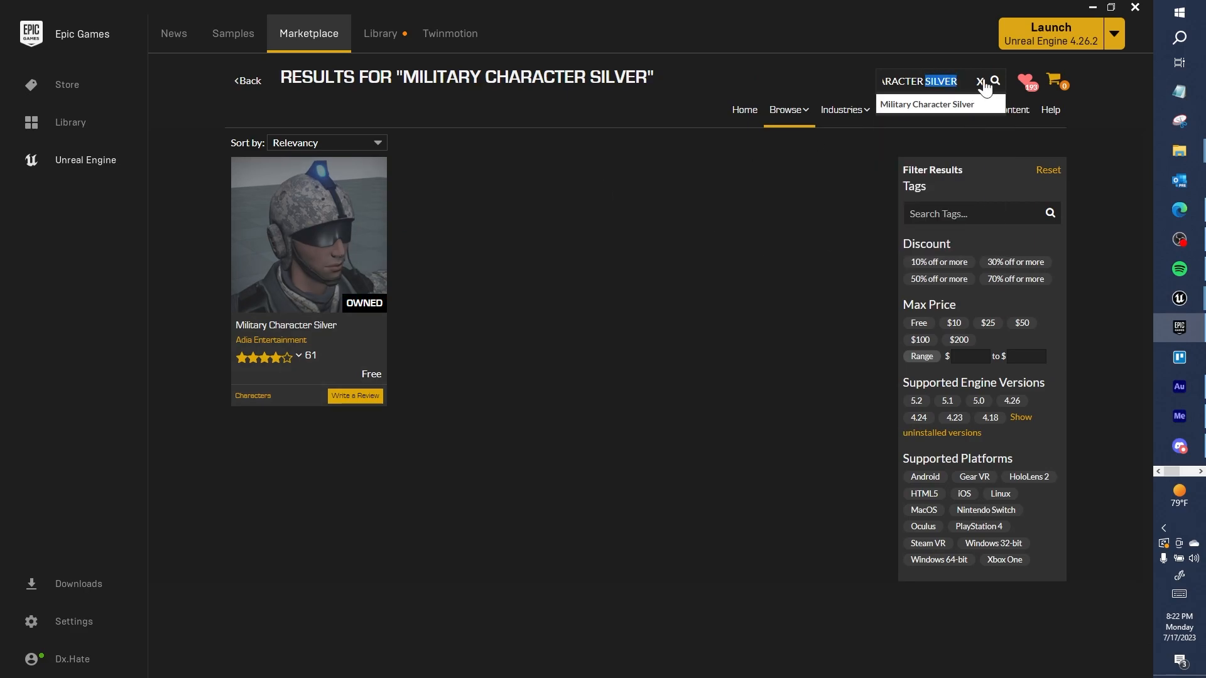
type("DARK")
key("Return")
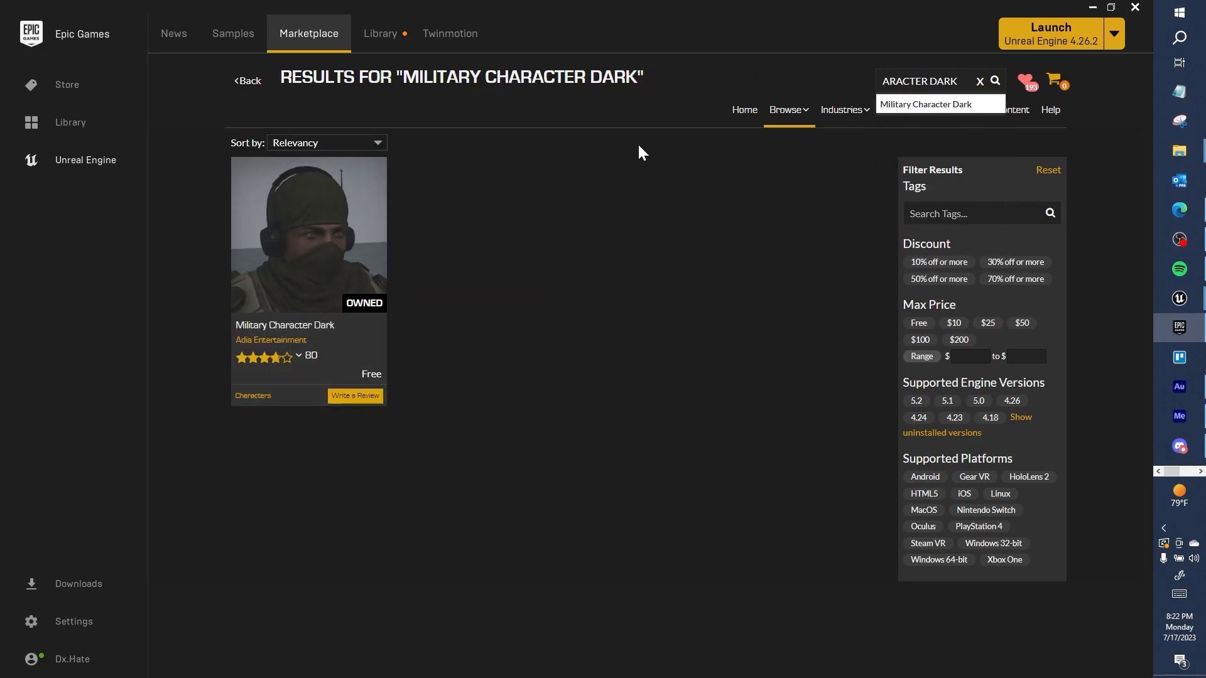
Search the Marketplace for MILITARY CHARACTER SILVER again, open its product page and examine its reviews and description
key("BackSpace")
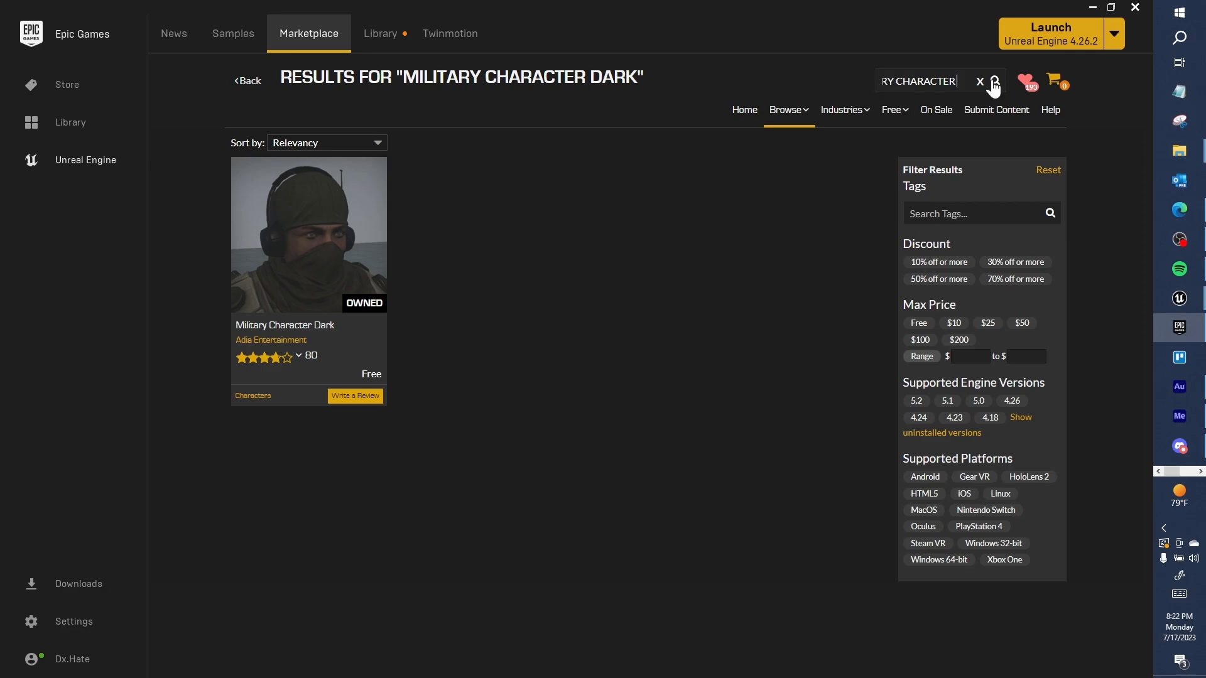
type("SILVER")
left_click(995, 81)
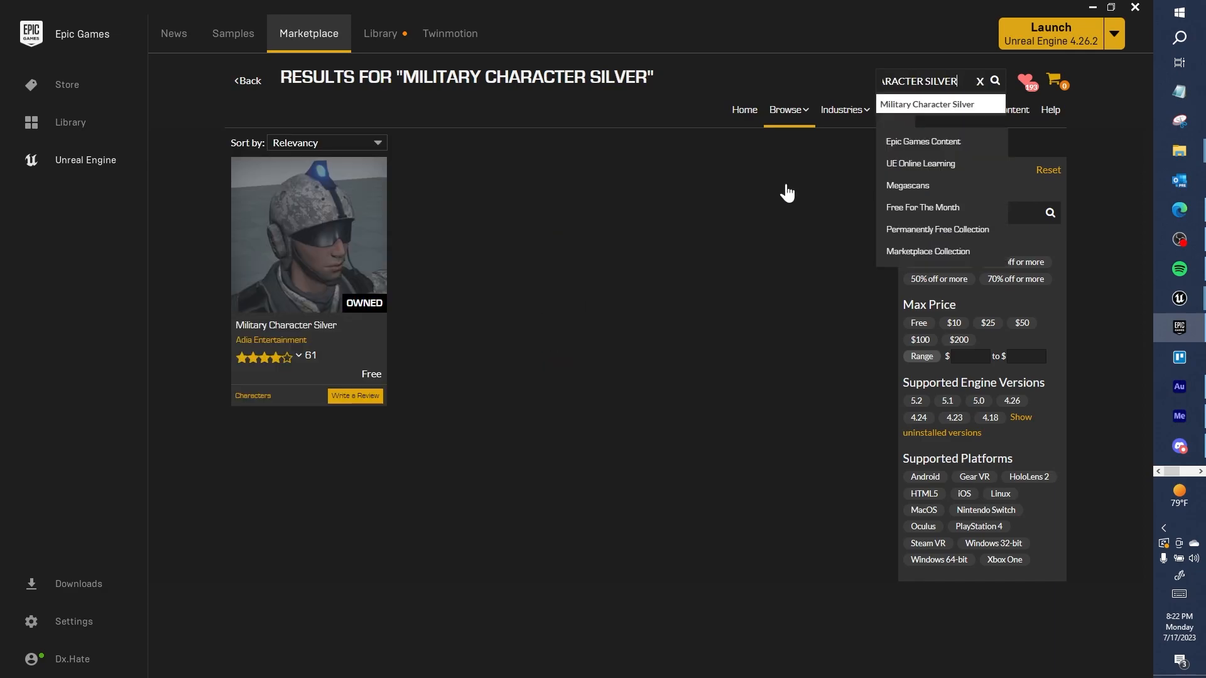
left_click(318, 232)
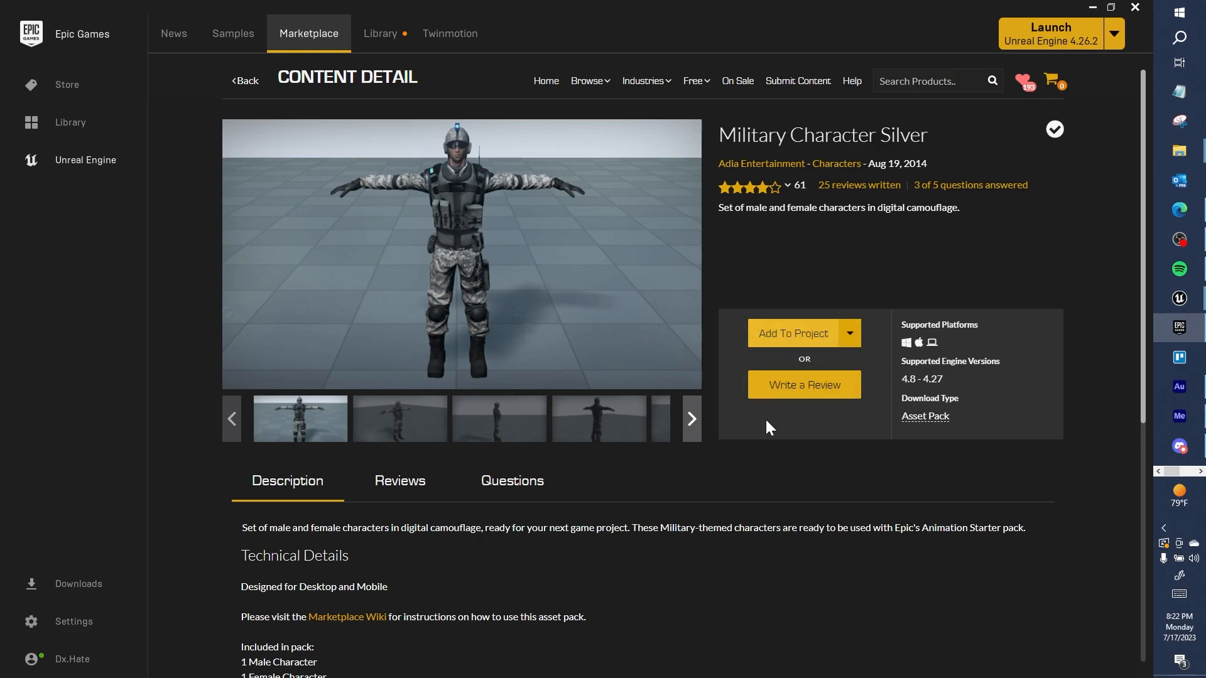
scroll(628, 477, "down", 5)
scroll(474, 464, "up", 4)
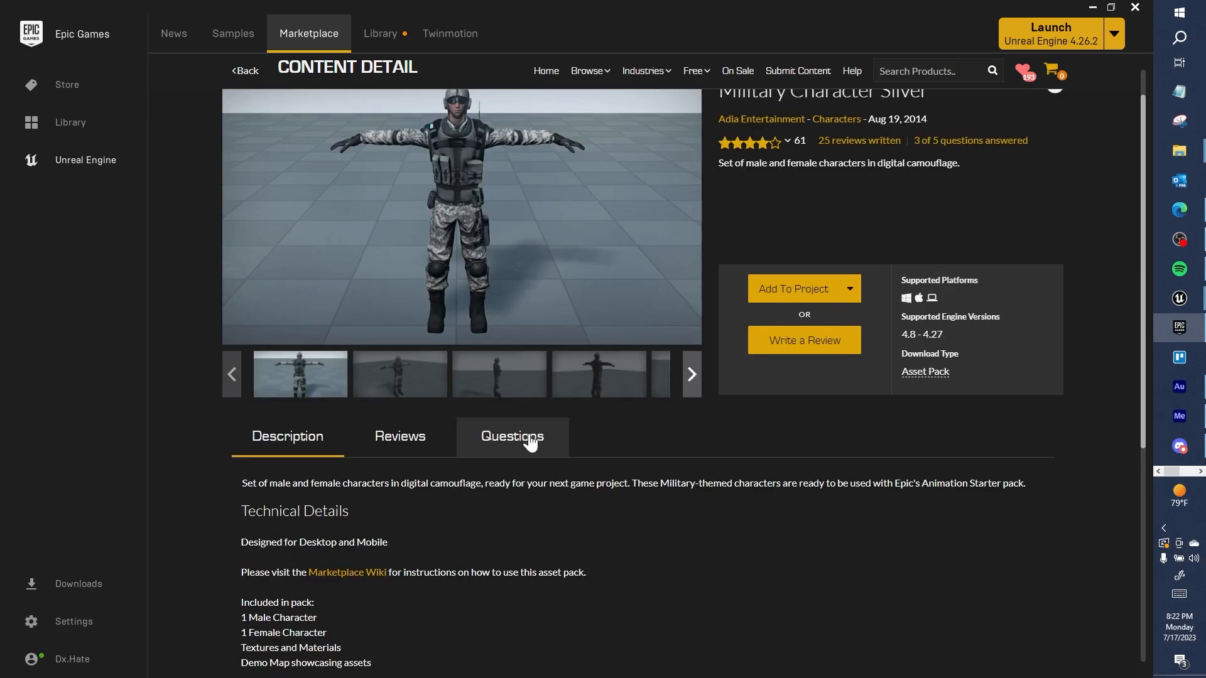
left_click(408, 440)
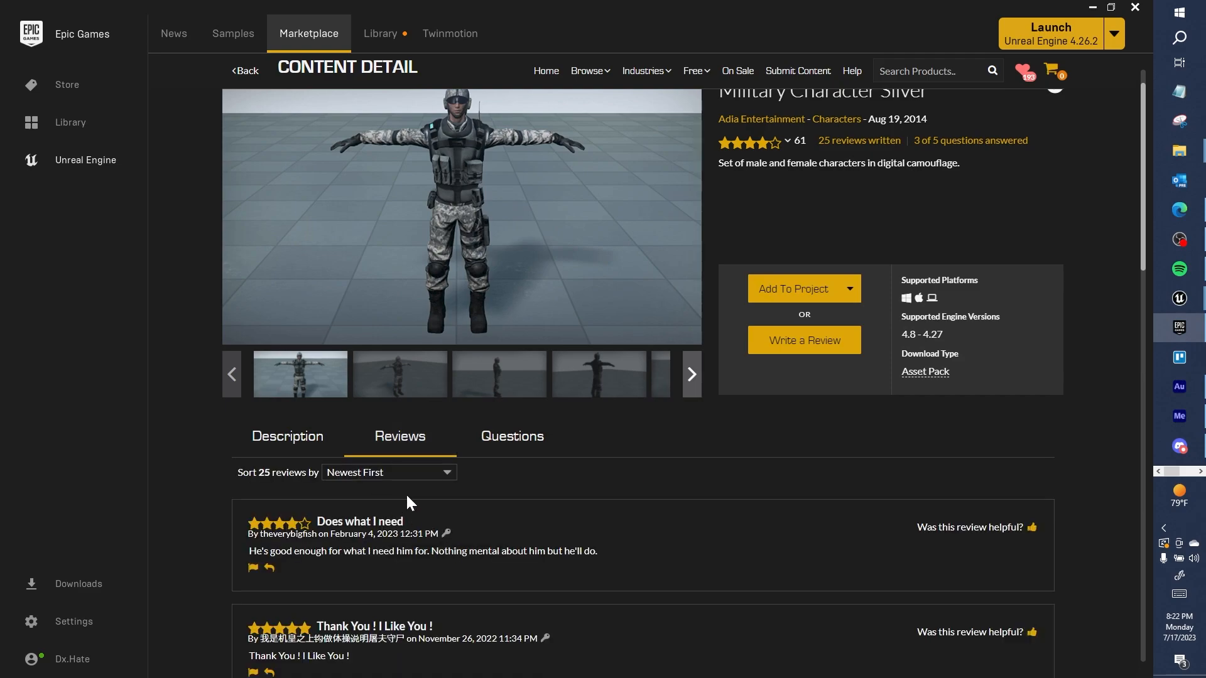
left_click(312, 443)
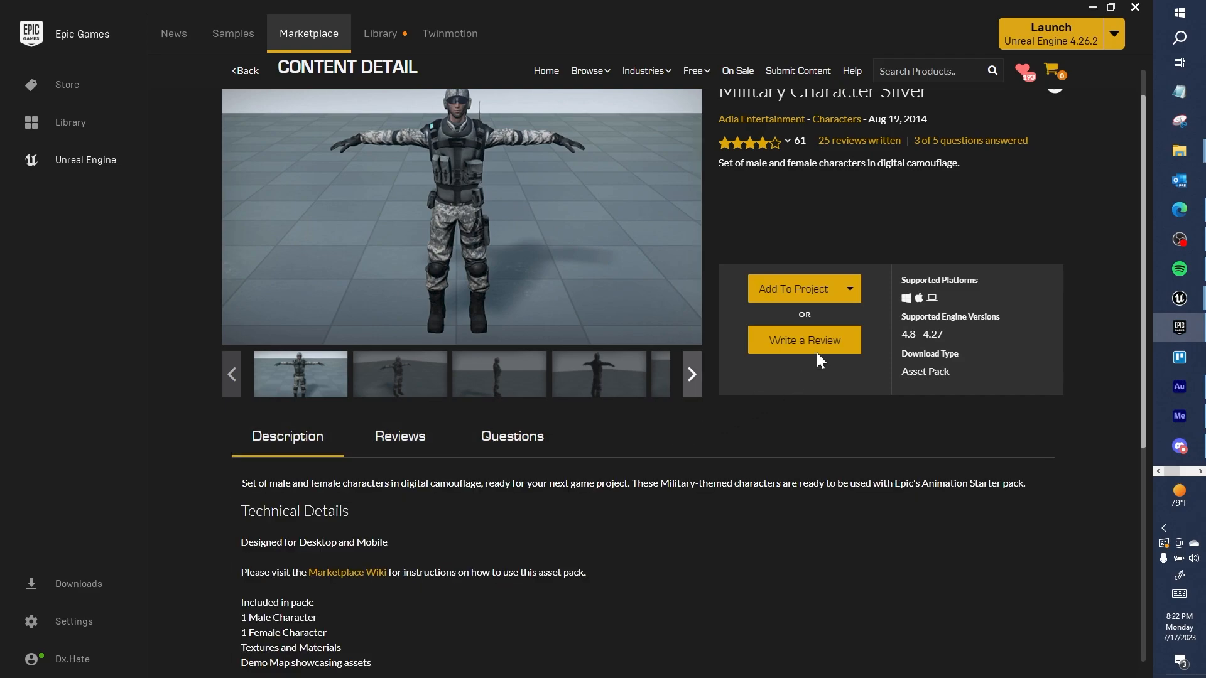
Add Military Character Silver to the UDEMY_FPS project, showing all projects and using asset version 4.27
left_click(819, 294)
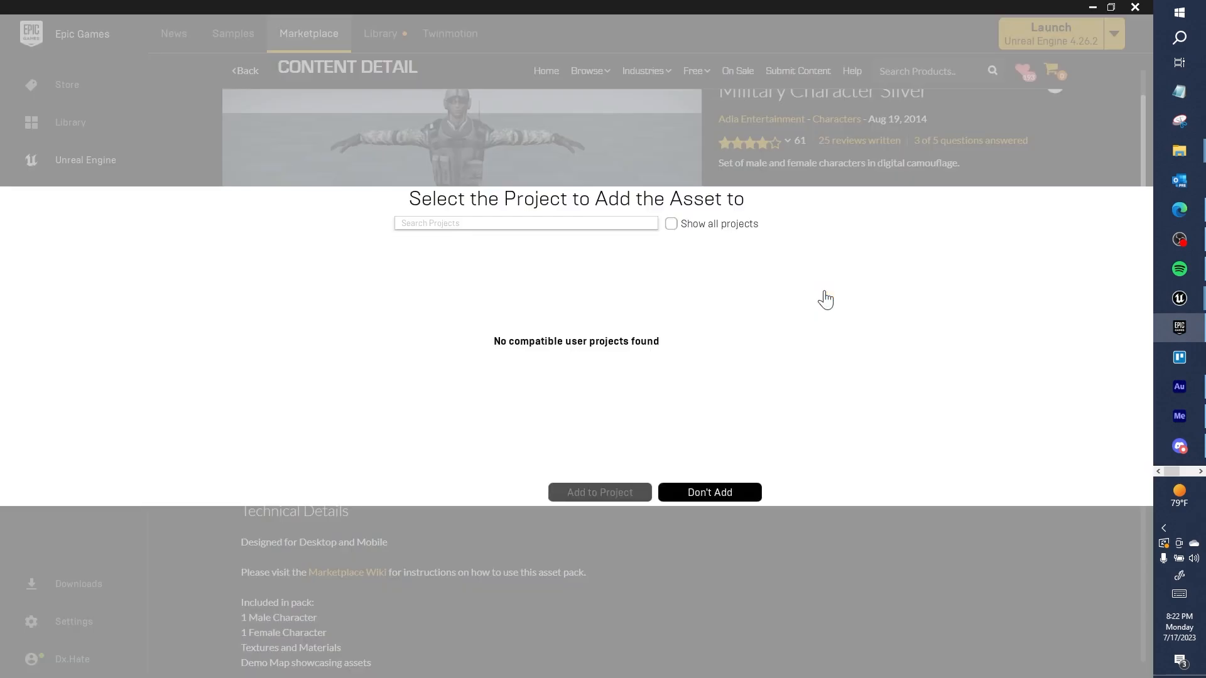
left_click(688, 229)
scroll(546, 350, "down", 5)
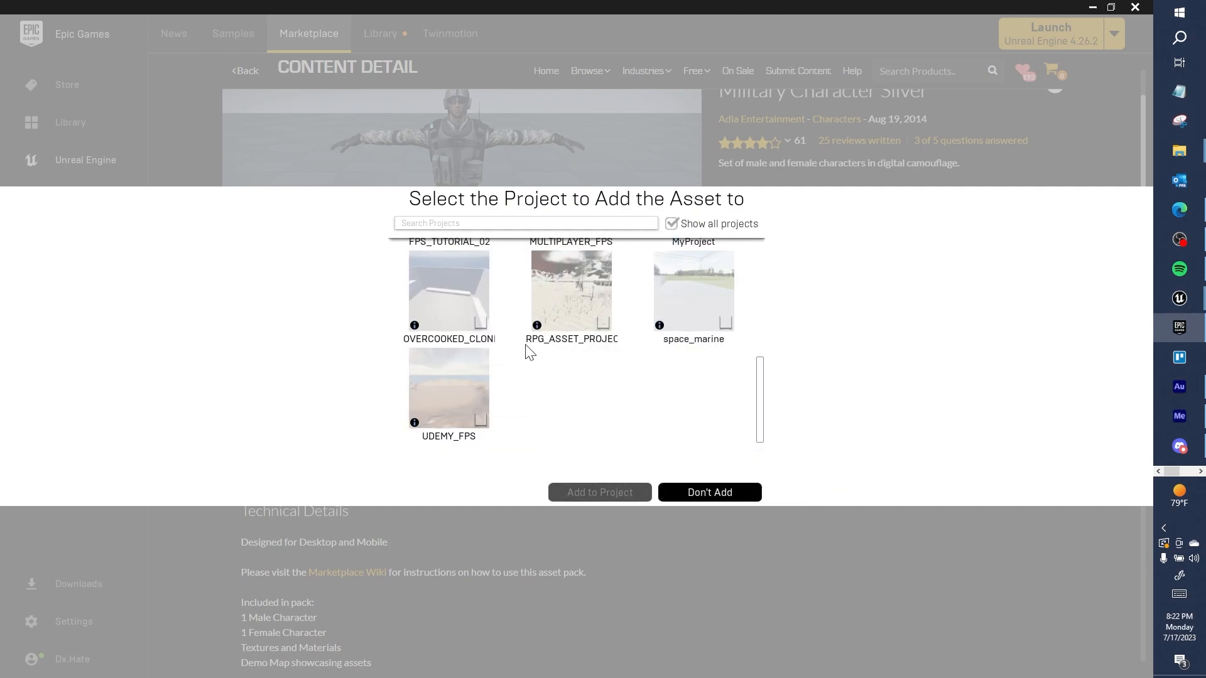
left_click(461, 387)
left_click(484, 470)
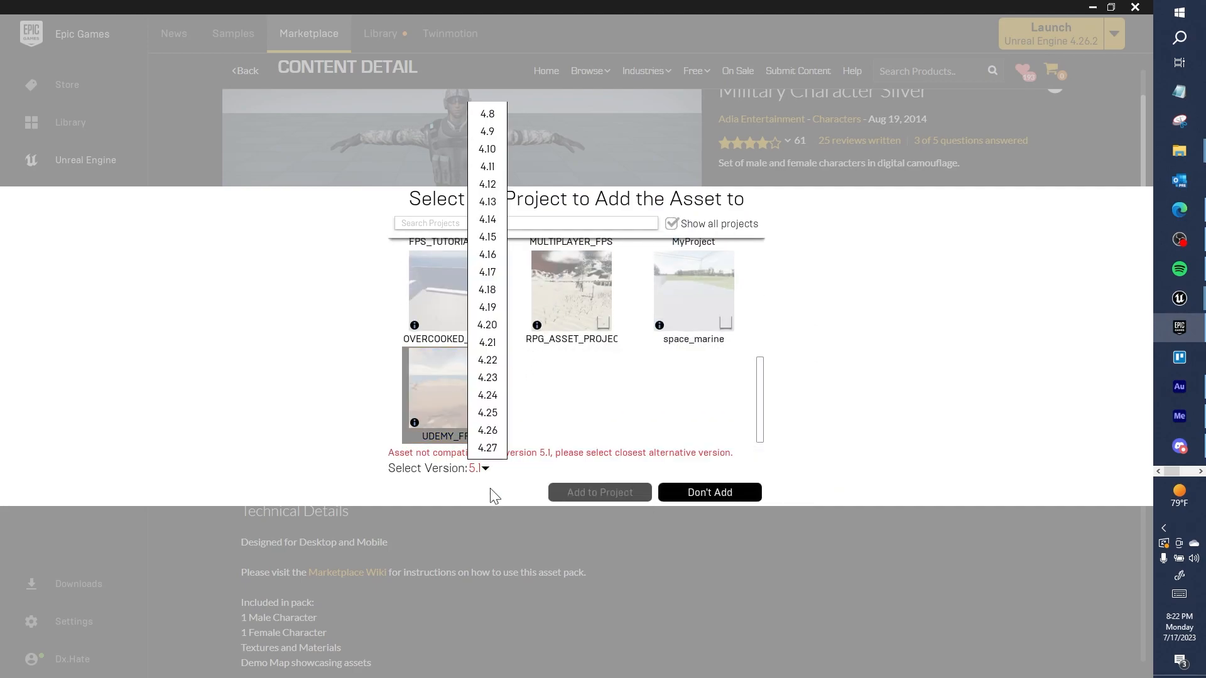
left_click(487, 448)
left_click(634, 494)
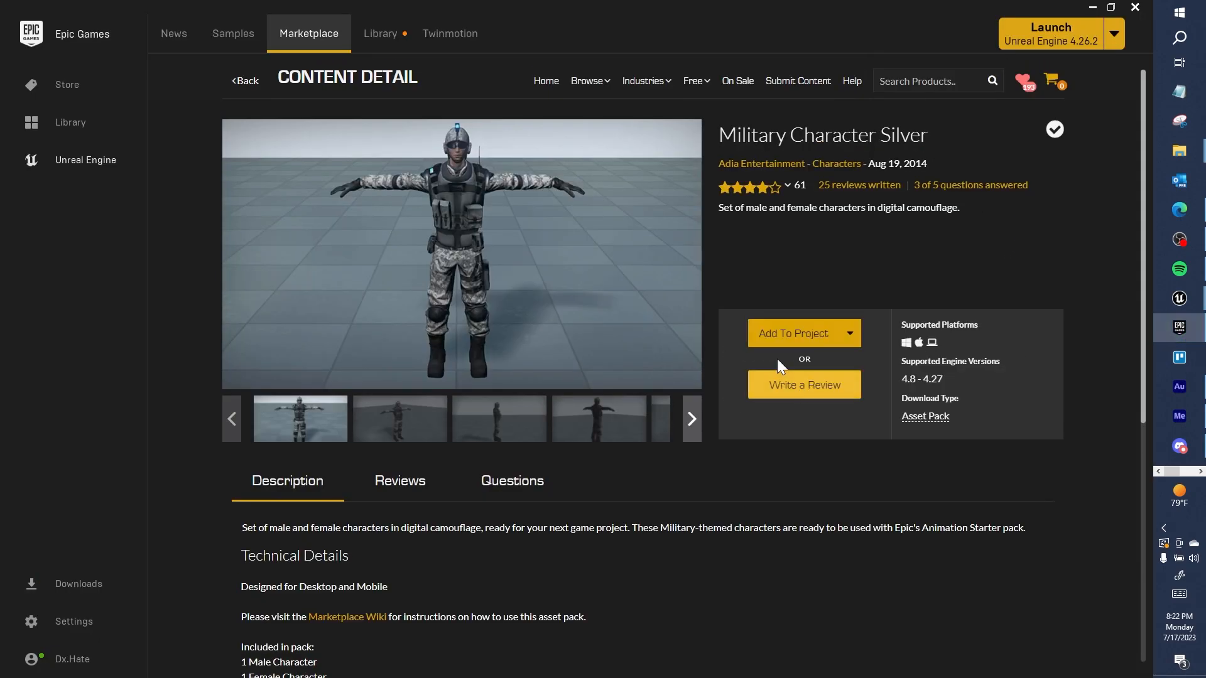
Switch back to the Unreal Editor and assign MW_Style1_Female as the Mesh component's skeletal mesh asset
left_click(1091, 7)
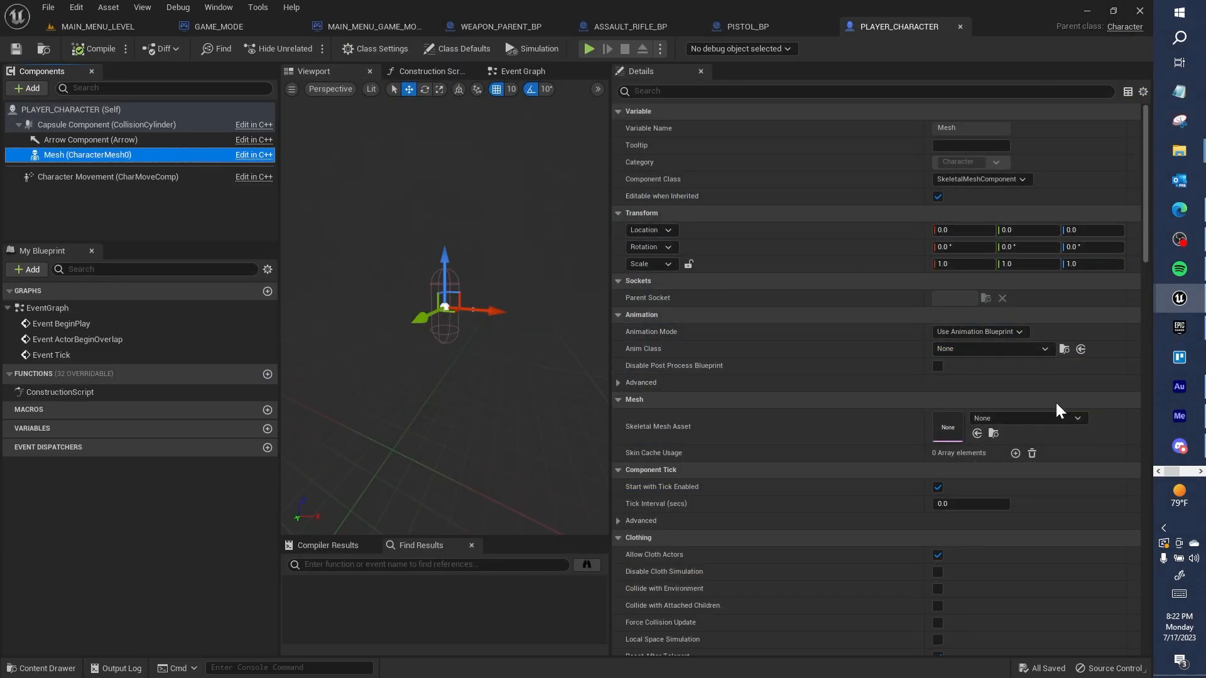
left_click(1035, 419)
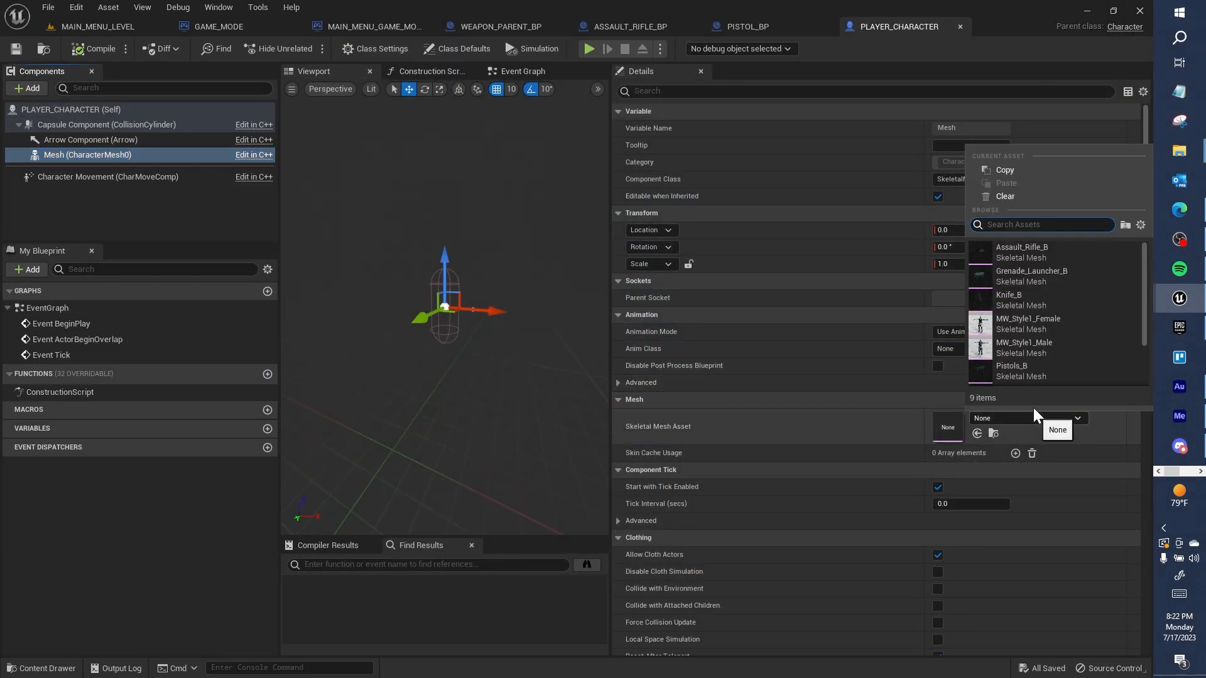
left_click(1068, 322)
Lower the character mesh inside the capsule to a Z location of -90
mouse_move(479, 310)
right_mouse_down()
mouse_move(495, 267)
mouse_move(497, 312)
right_mouse_up()
key("w")
left_click_drag(441, 339, 441, 399)
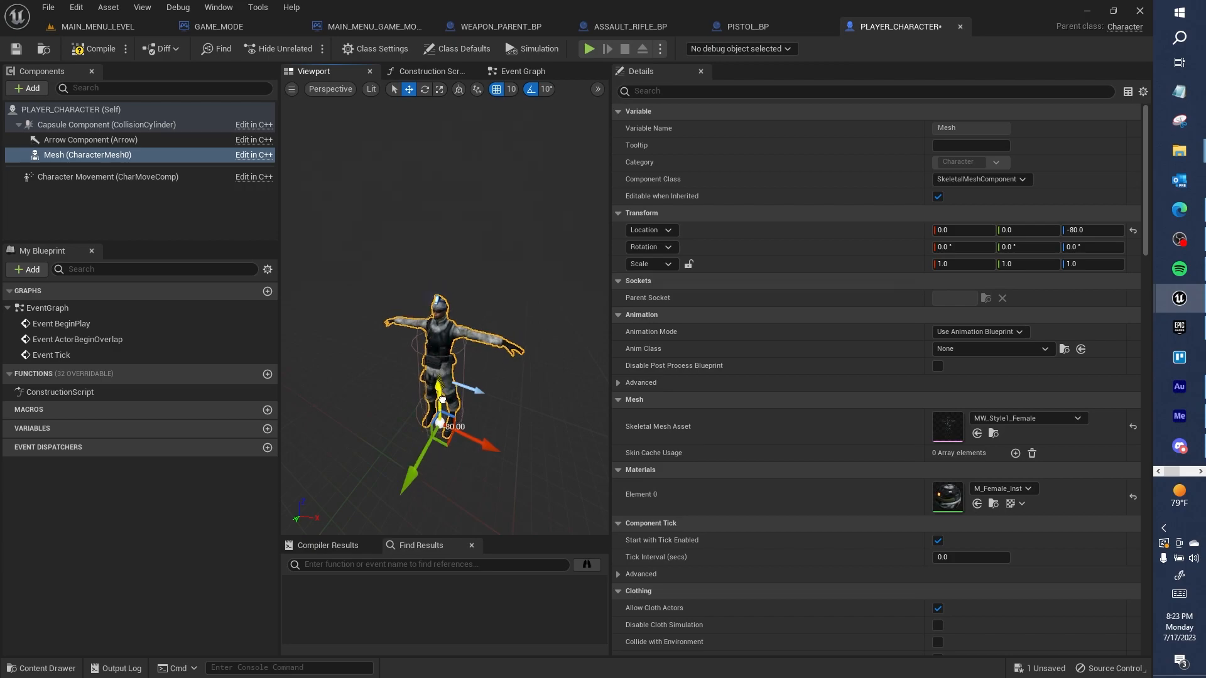
Rotate the character mesh to -90 degrees about Z so it faces along the arrow component
right_click_drag(437, 366, 458, 370)
key("e")
mouse_move(427, 501)
right_mouse_down()
mouse_move(456, 500)
mouse_move(434, 507)
right_mouse_up()
left_click_drag(460, 484, 533, 427)
right_click_drag(468, 452, 572, 506)
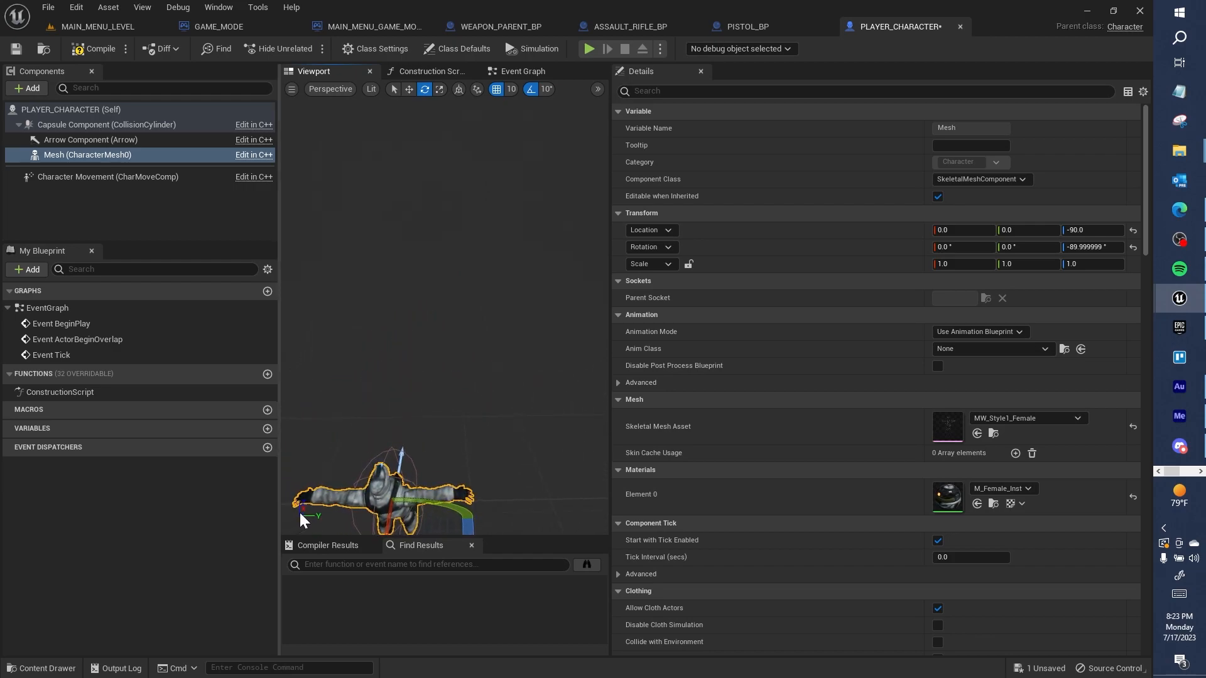
mouse_move(446, 393)
right_mouse_down()
mouse_move(531, 417)
mouse_move(471, 412)
mouse_move(411, 383)
mouse_move(440, 389)
right_mouse_up()
key("s")
key("w")
key("w")
key("s")
key("w")
Set the mesh's Animation Mode to Use Animation Asset and open the Anim to Play choices
left_click(1002, 330)
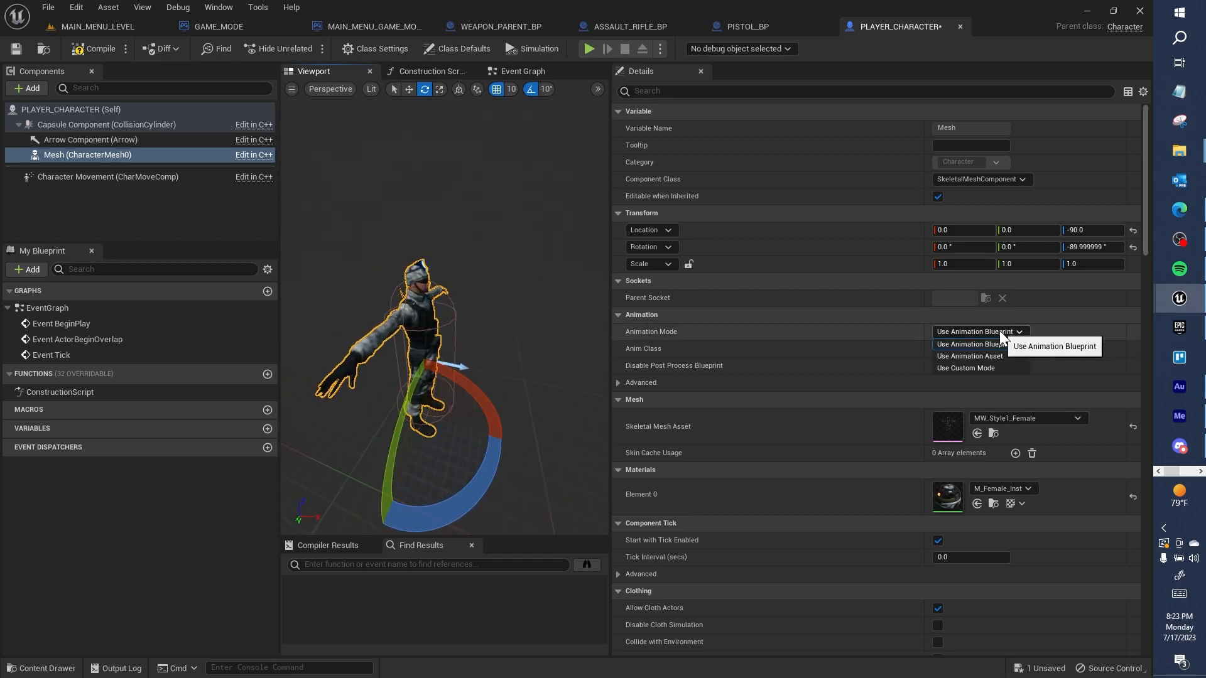
left_click(1004, 355)
left_click(1042, 351)
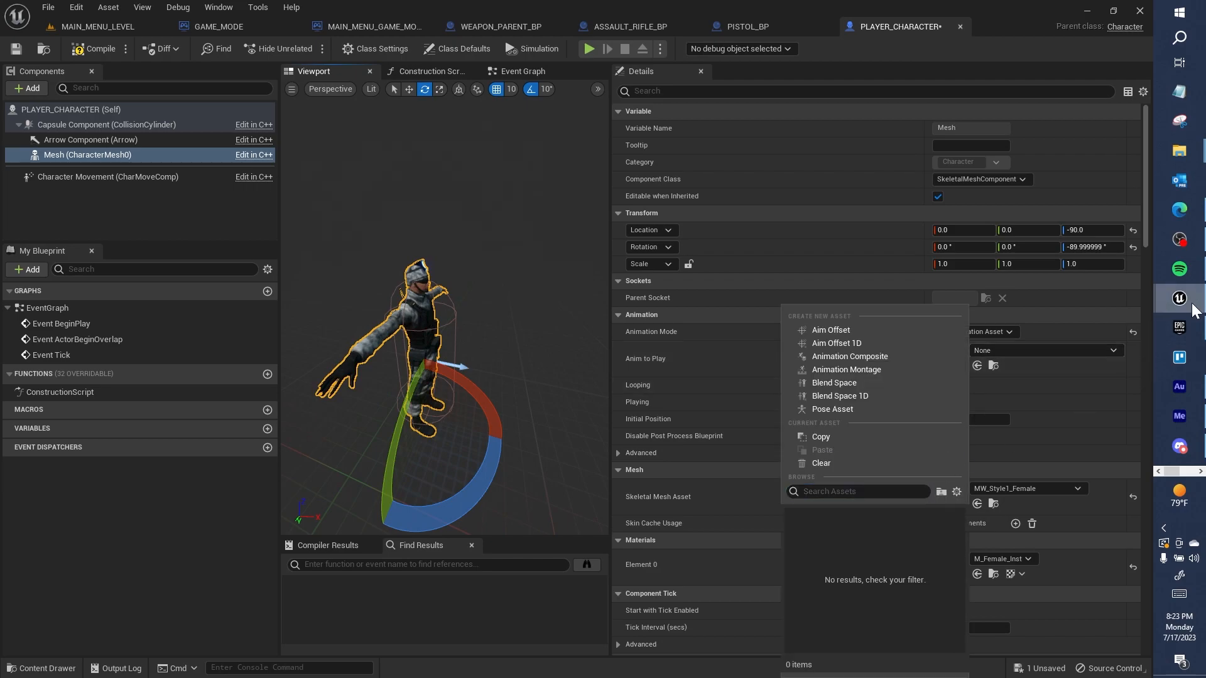
Switch to the Epic Games Launcher and filter the library vault by Animations, ending on the Epic Content category
left_click(1180, 327)
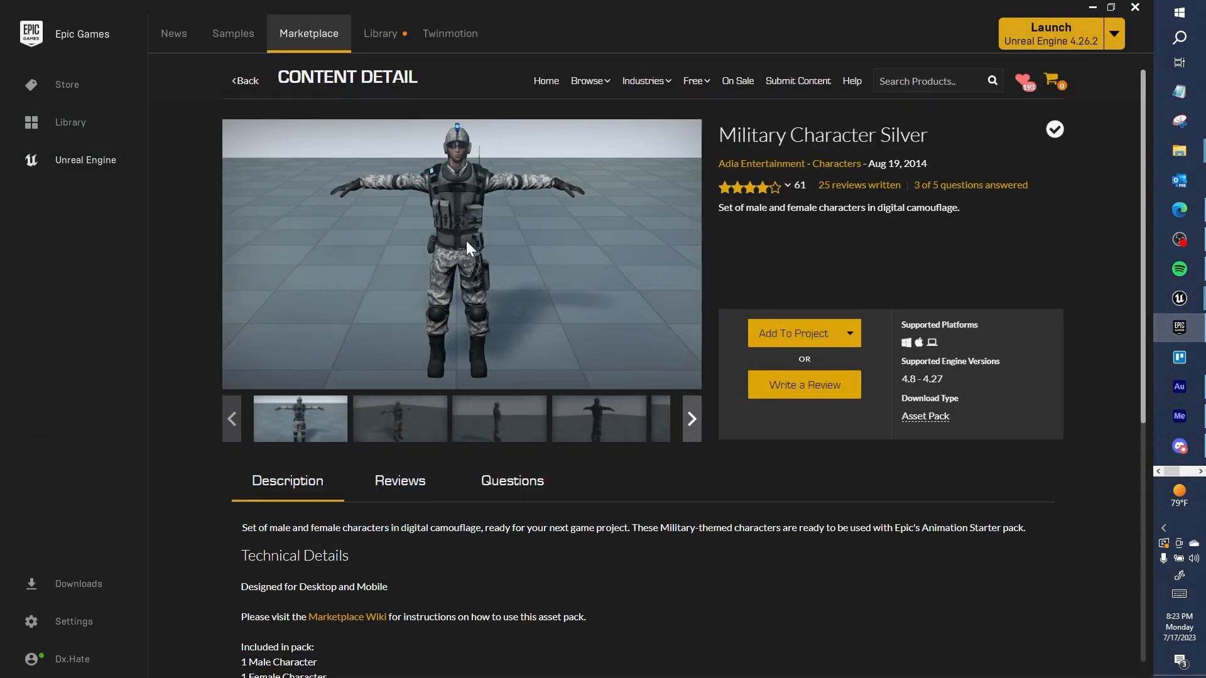
left_click(380, 34)
left_click(242, 168)
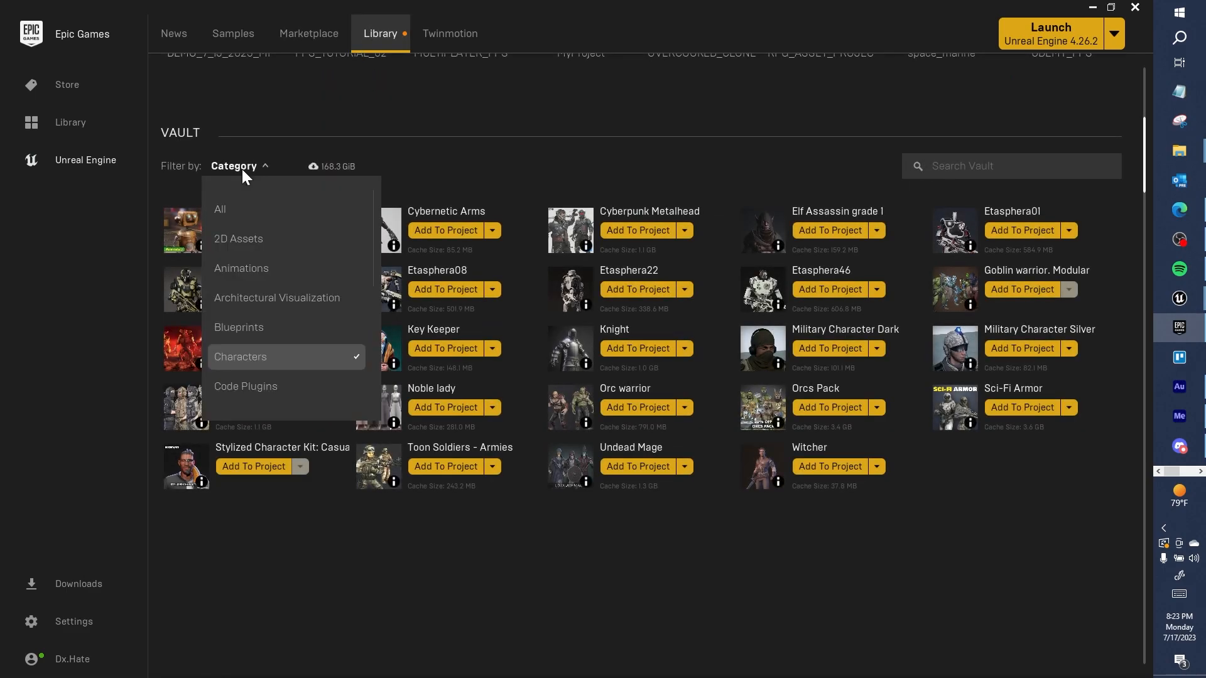
left_click(294, 267)
left_click(296, 268)
scroll(299, 327, "down", 1)
scroll(302, 362, "down", 1)
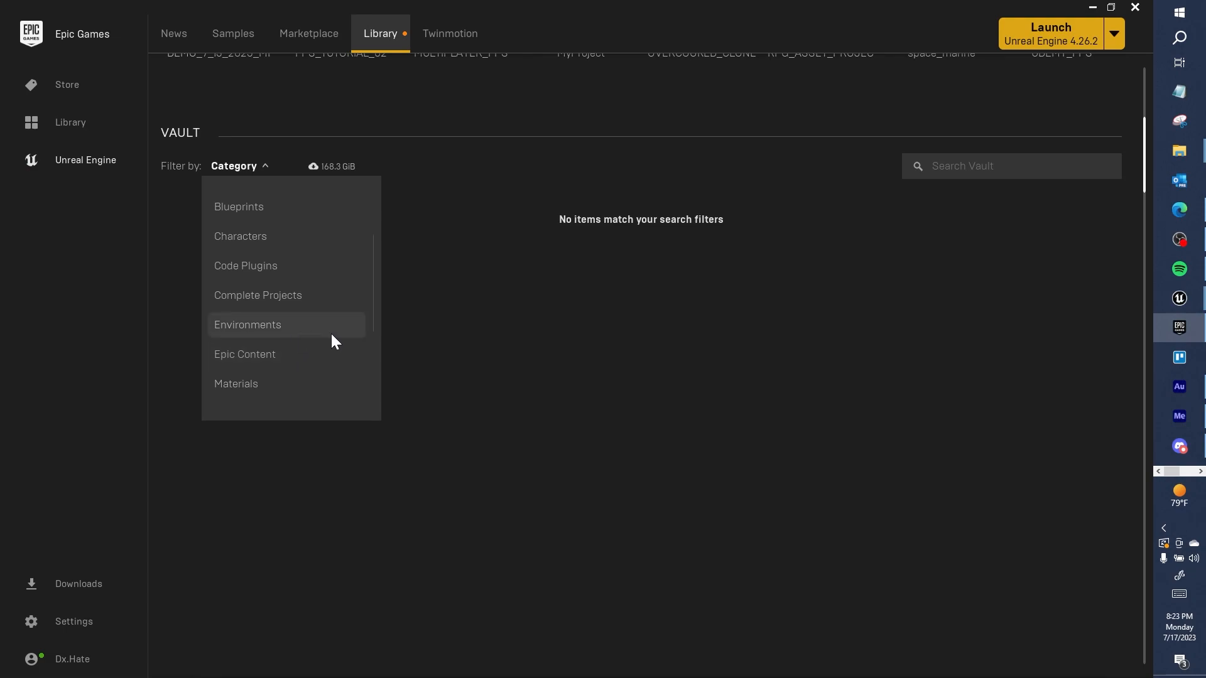
left_click(301, 353)
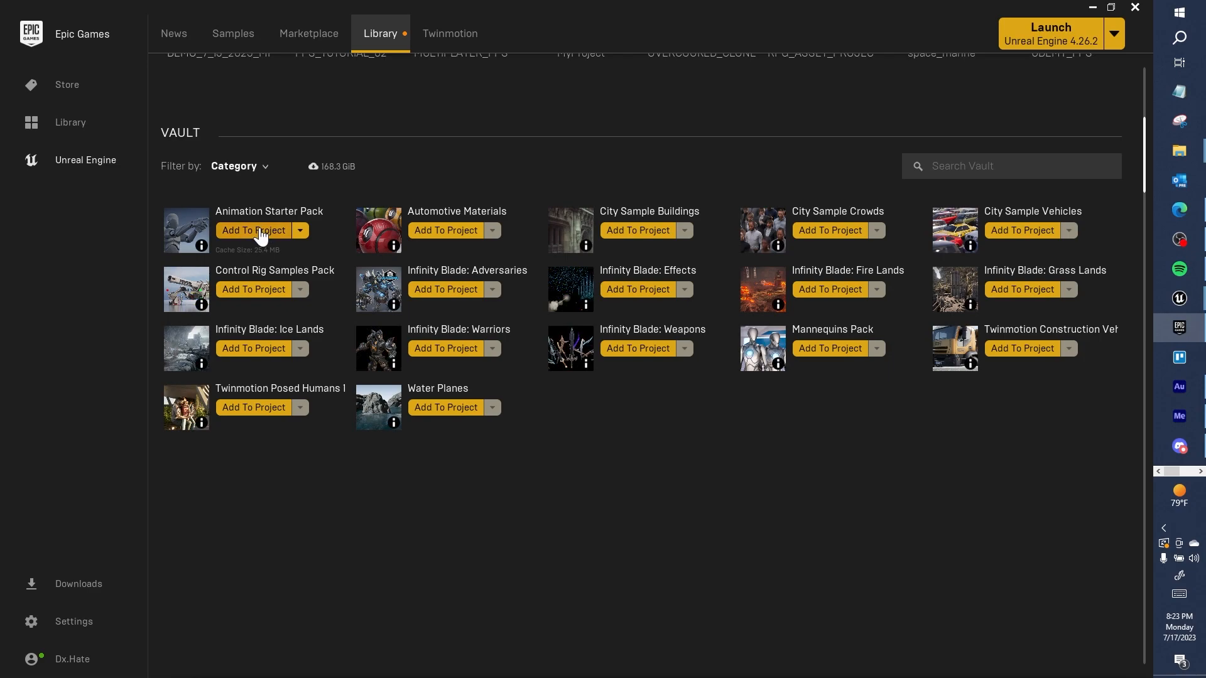
Add the Animation Starter Pack to the UDEMY_FPS project, showing all projects and using asset version 5.0
left_click(261, 237)
left_click(697, 231)
scroll(520, 358, "down", 5)
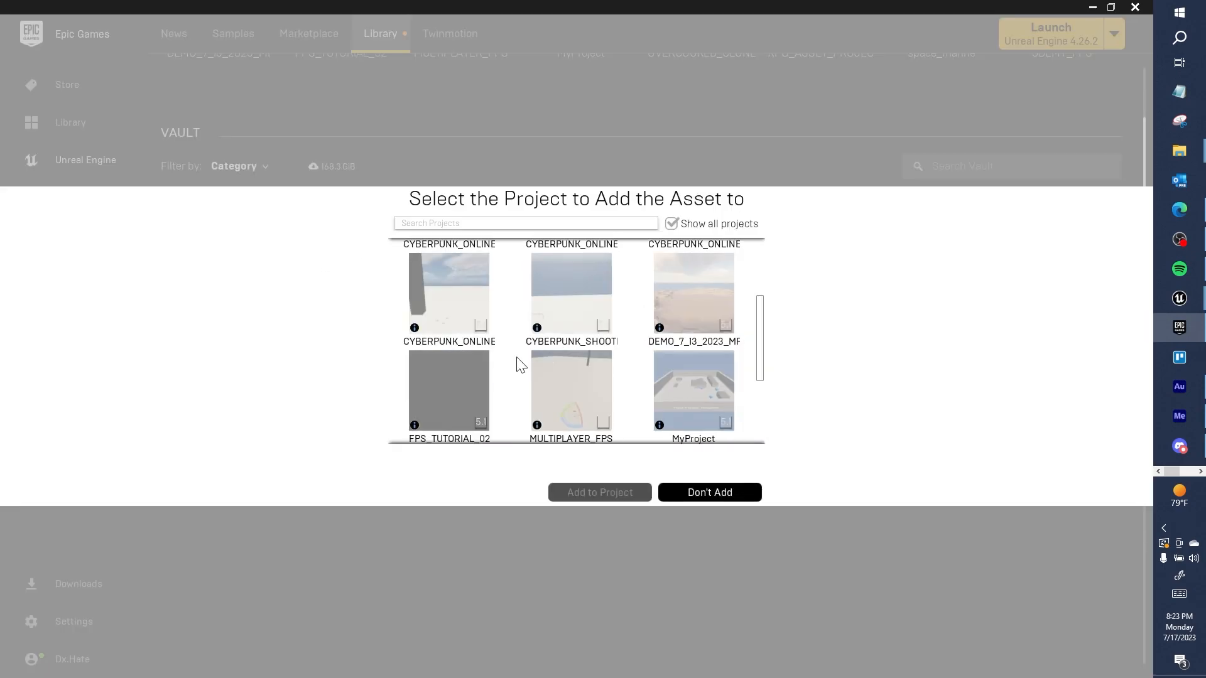
left_click(459, 386)
left_click(484, 466)
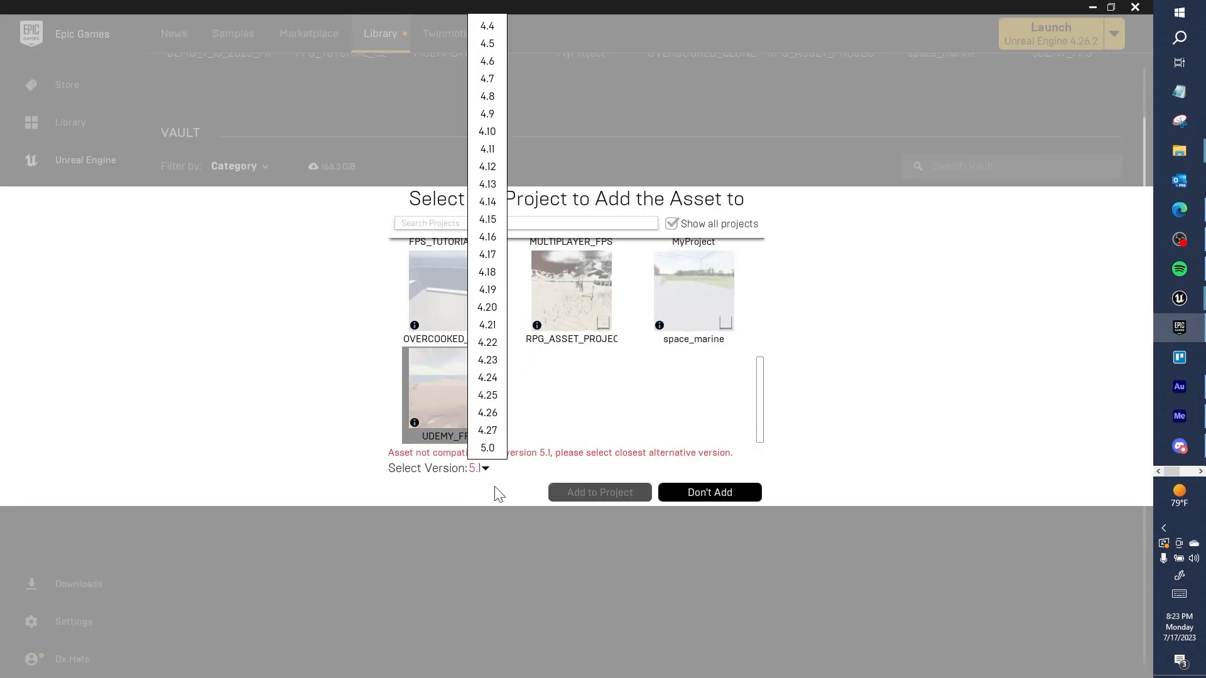
left_click(487, 447)
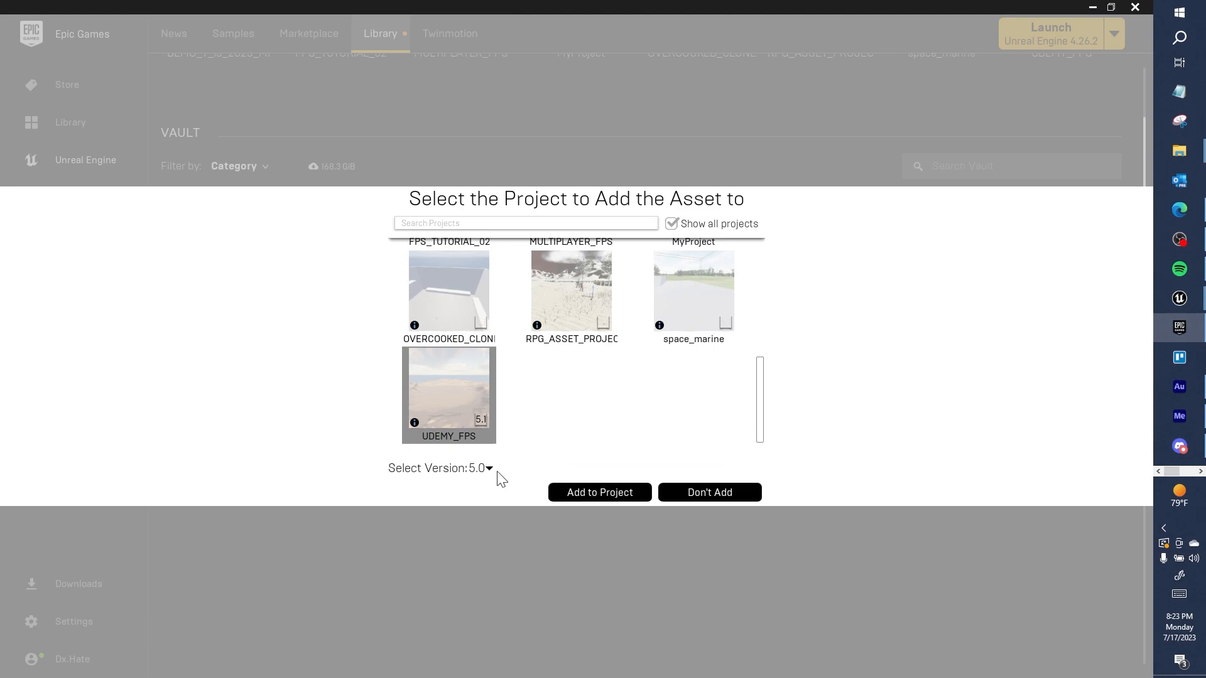
left_click(598, 488)
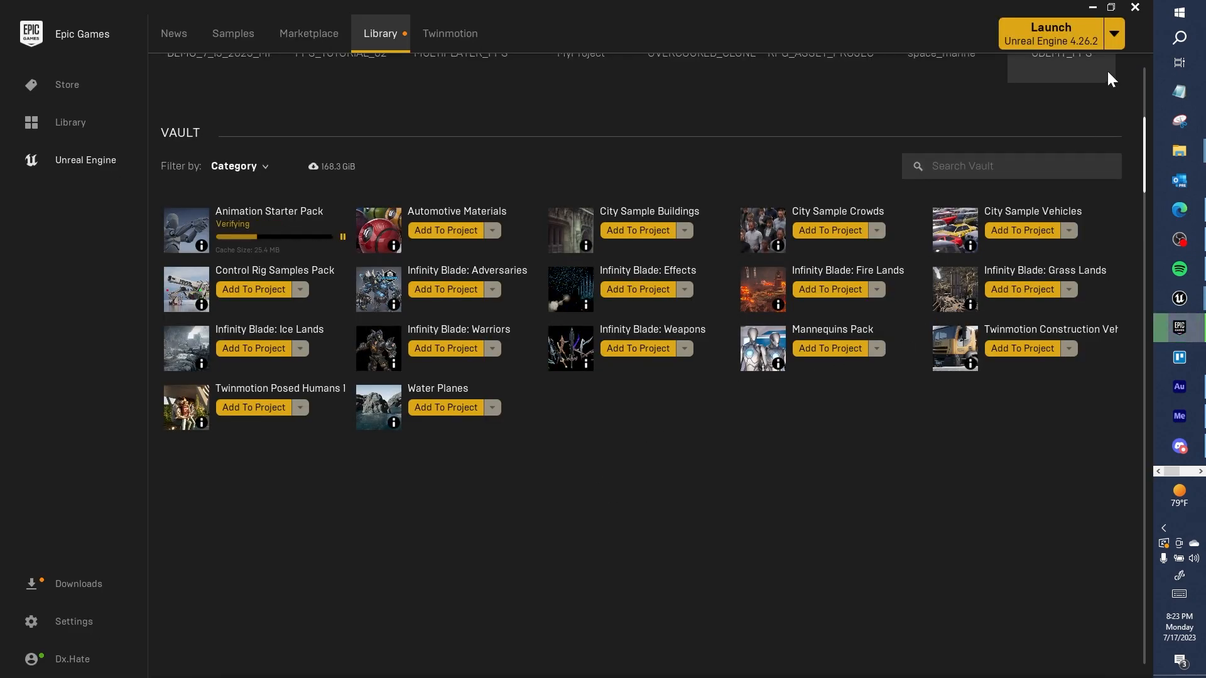
Switch back to the Unreal Editor and compile the PLAYER_CHARACTER Blueprint, returning to its viewport
left_click(1091, 8)
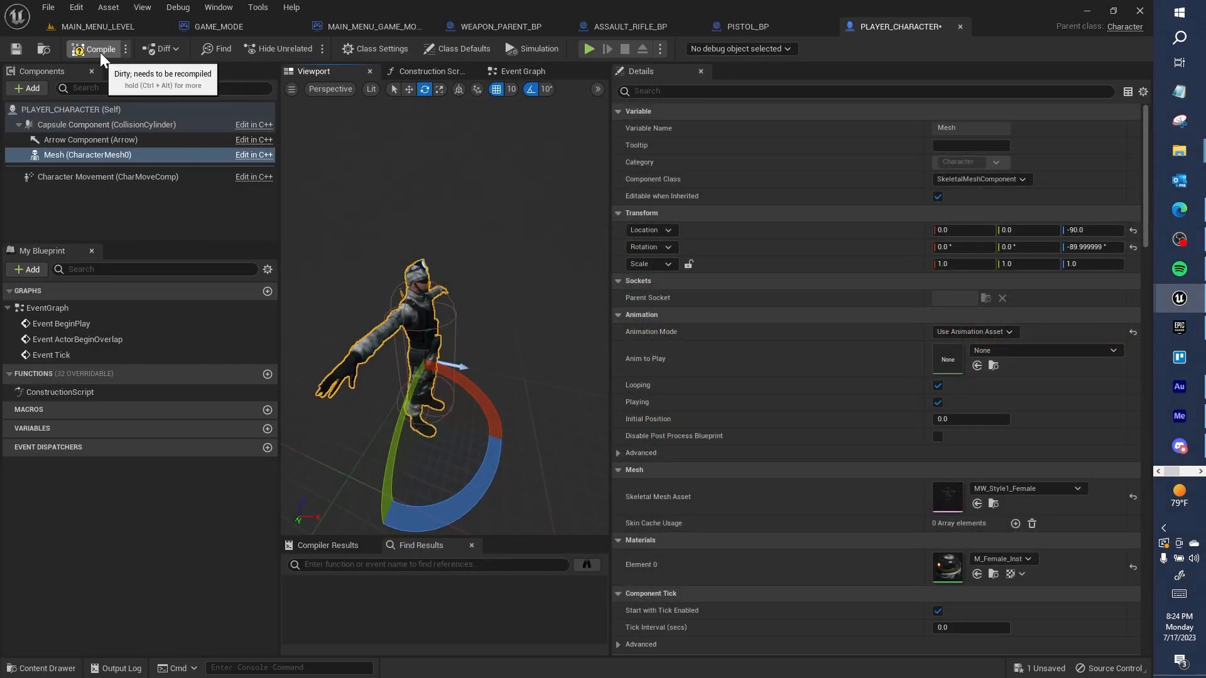
left_click(100, 51)
left_click(494, 71)
left_click(344, 74)
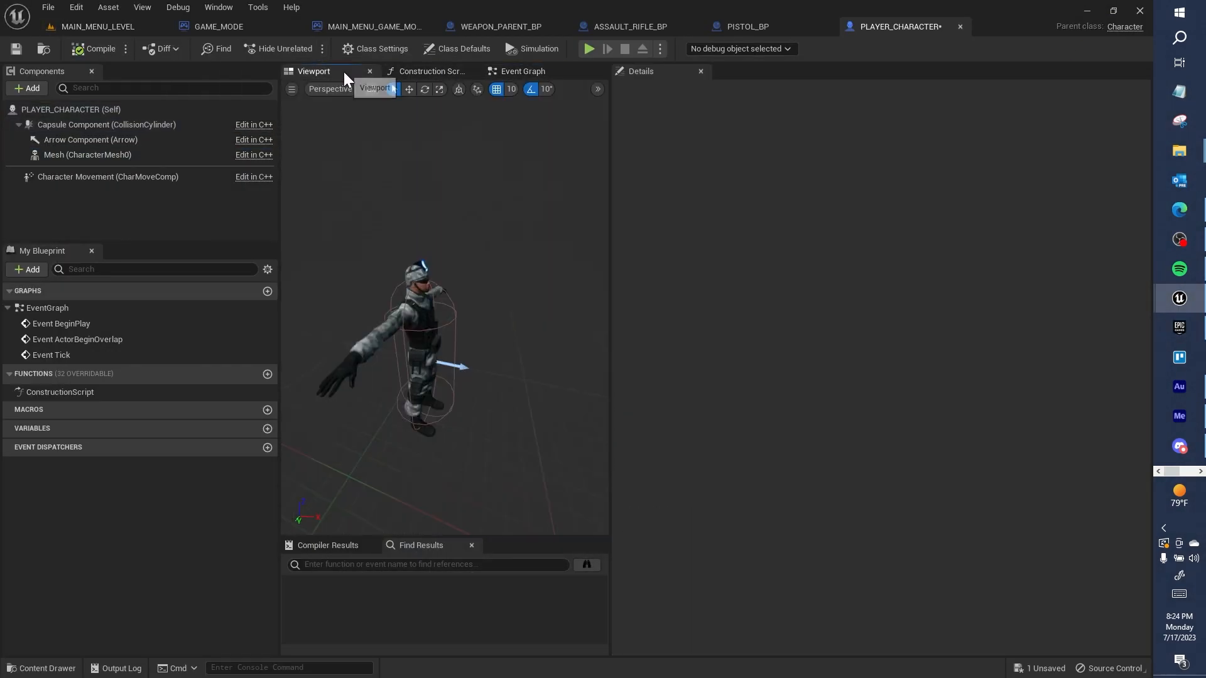
Select the character mesh in the viewport and check which animations are available for Anim to Play
left_click(419, 317)
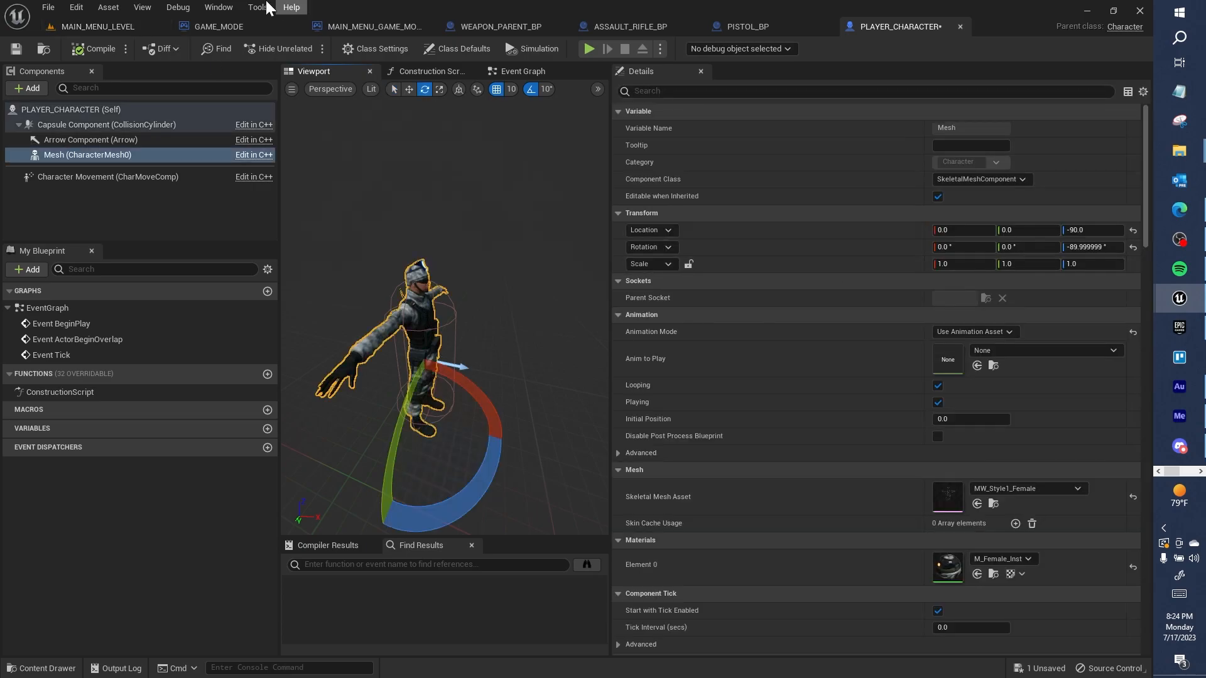
left_click(1045, 347)
left_click(1044, 390)
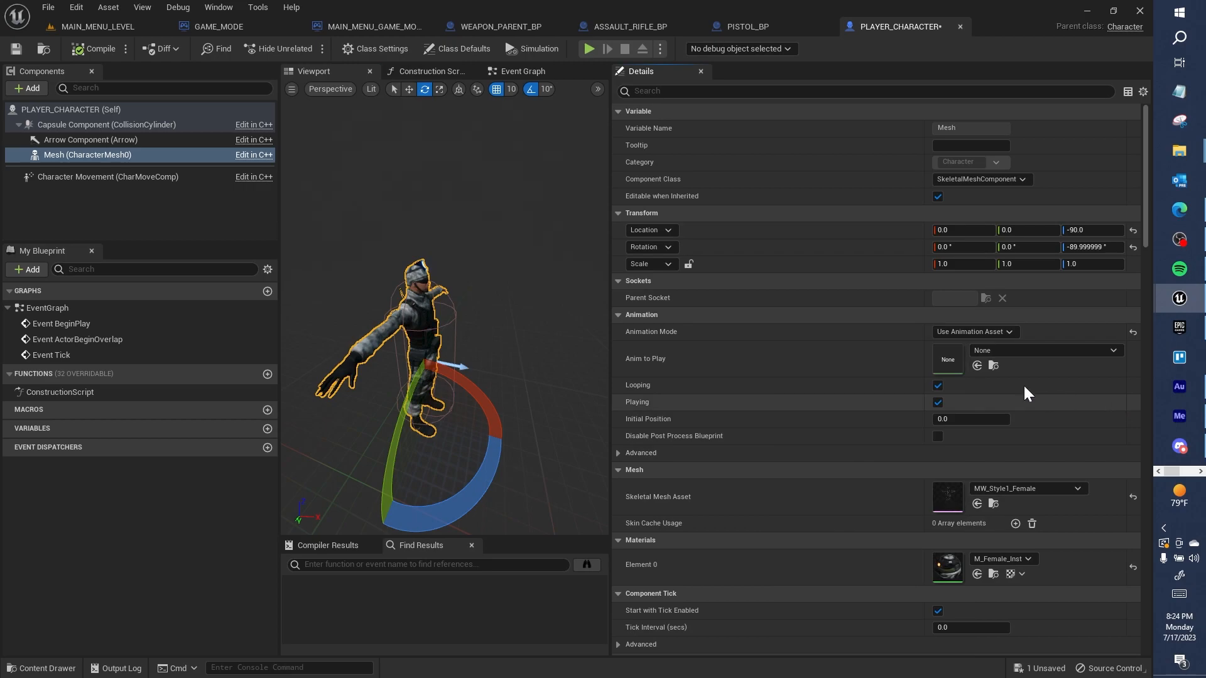
Browse the AnimStarterPack folder from the main level's content browser and preview the BS_Jog blend space
left_click(94, 27)
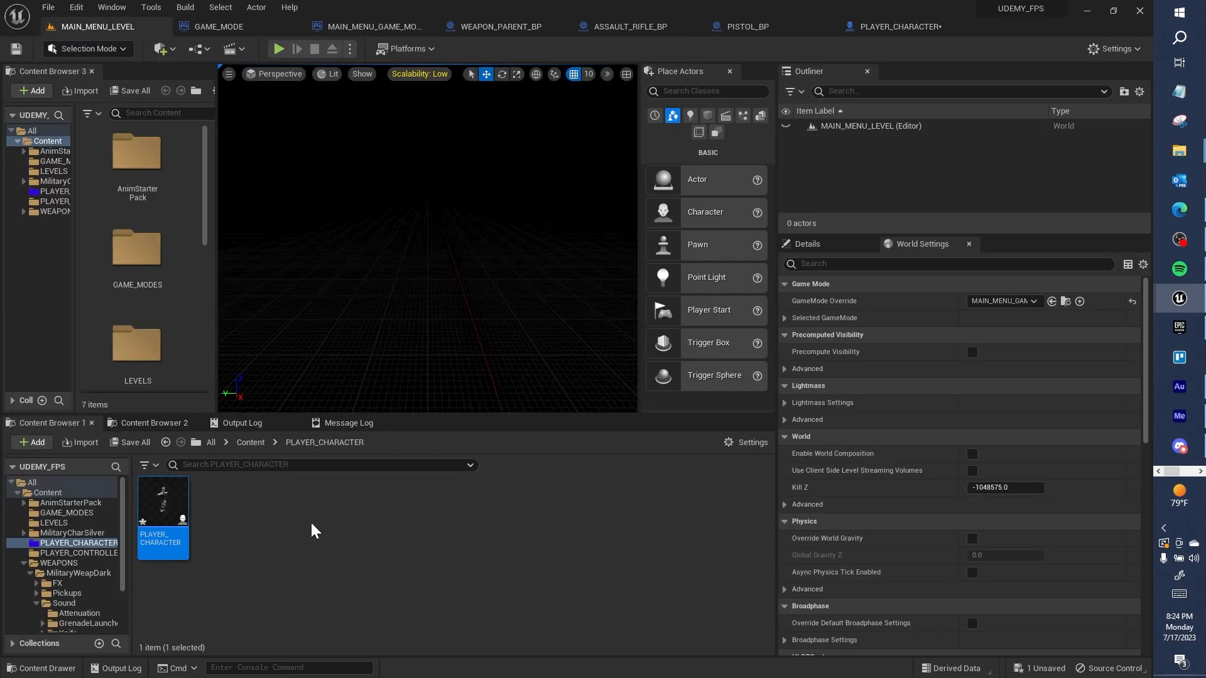
left_click(252, 442)
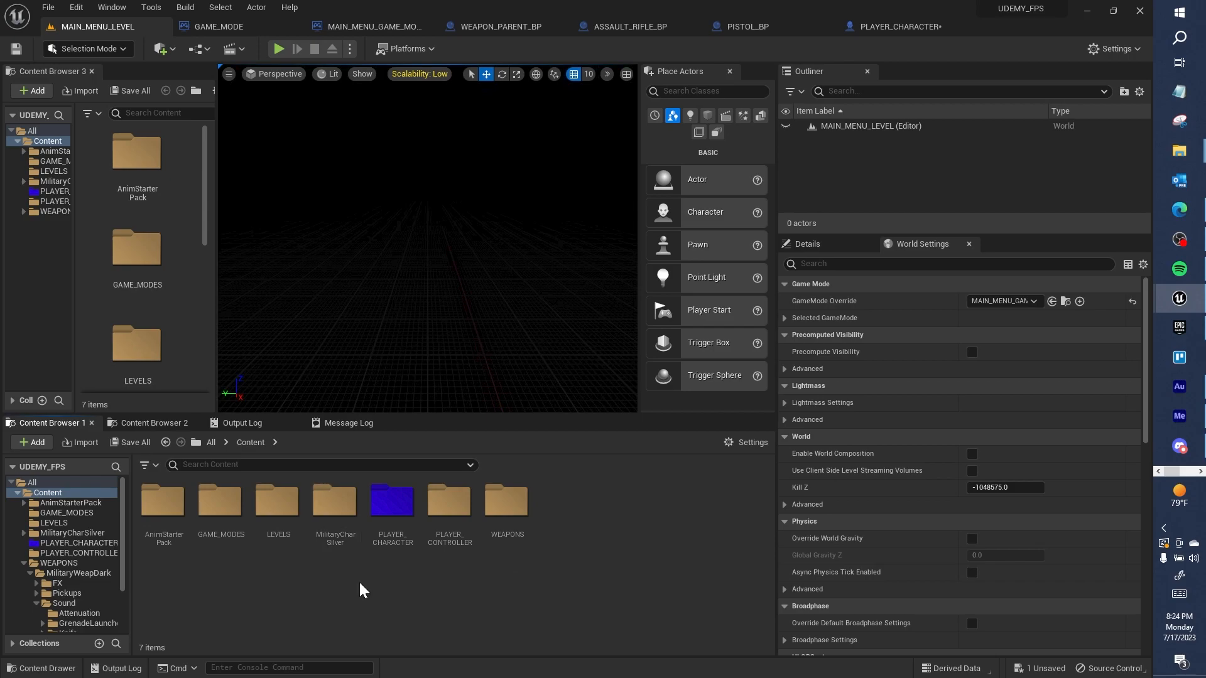
double_click(163, 502)
scroll(367, 542, "down", 5)
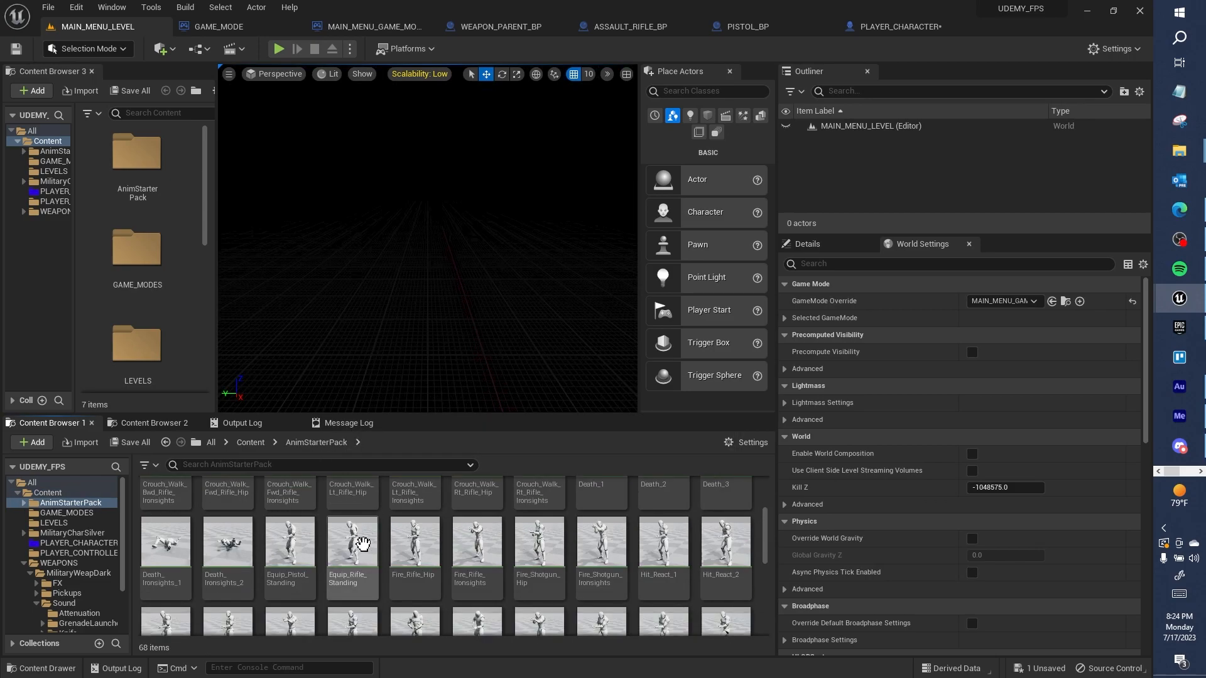
scroll(367, 542, "up", 5)
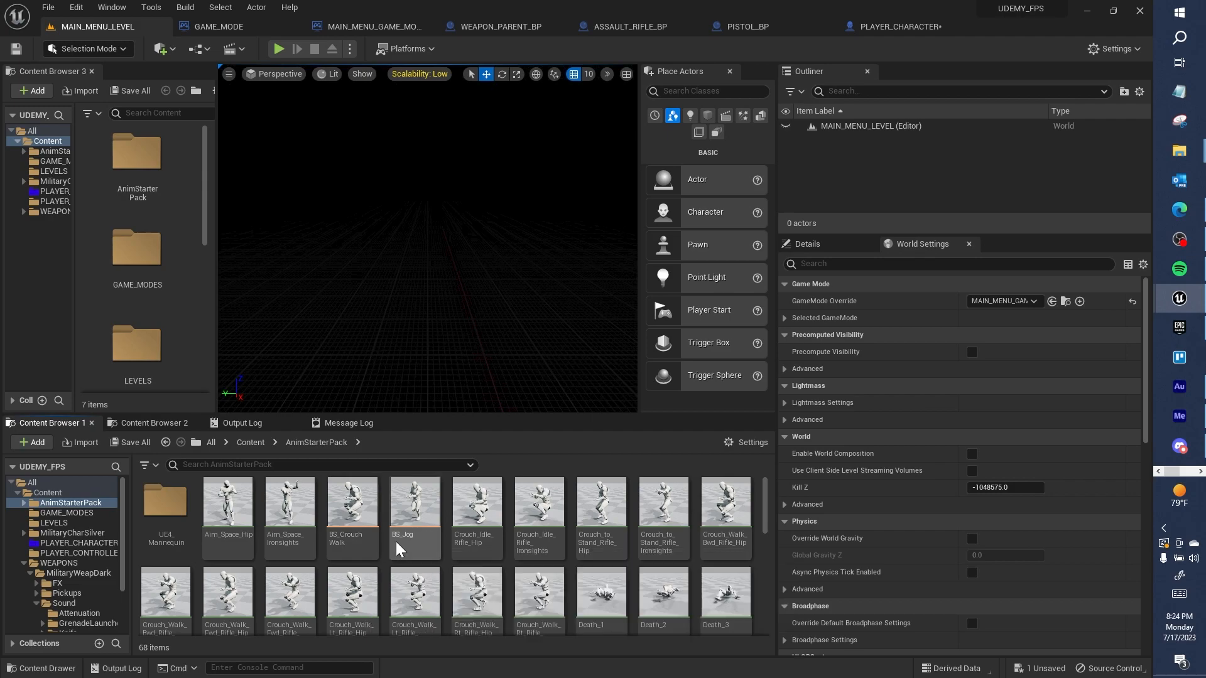
left_click(413, 534)
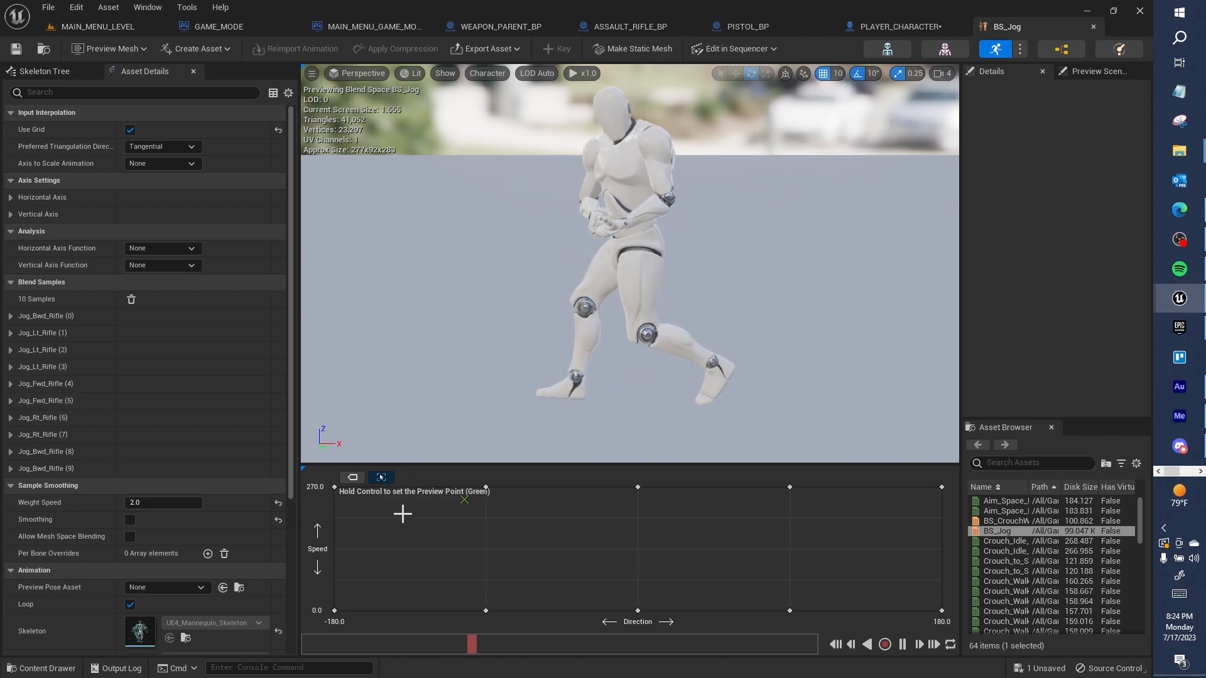
Return to MAIN_MENU_LEVEL and delete the Showcase level from the AnimStarterPack folder
left_click(103, 29)
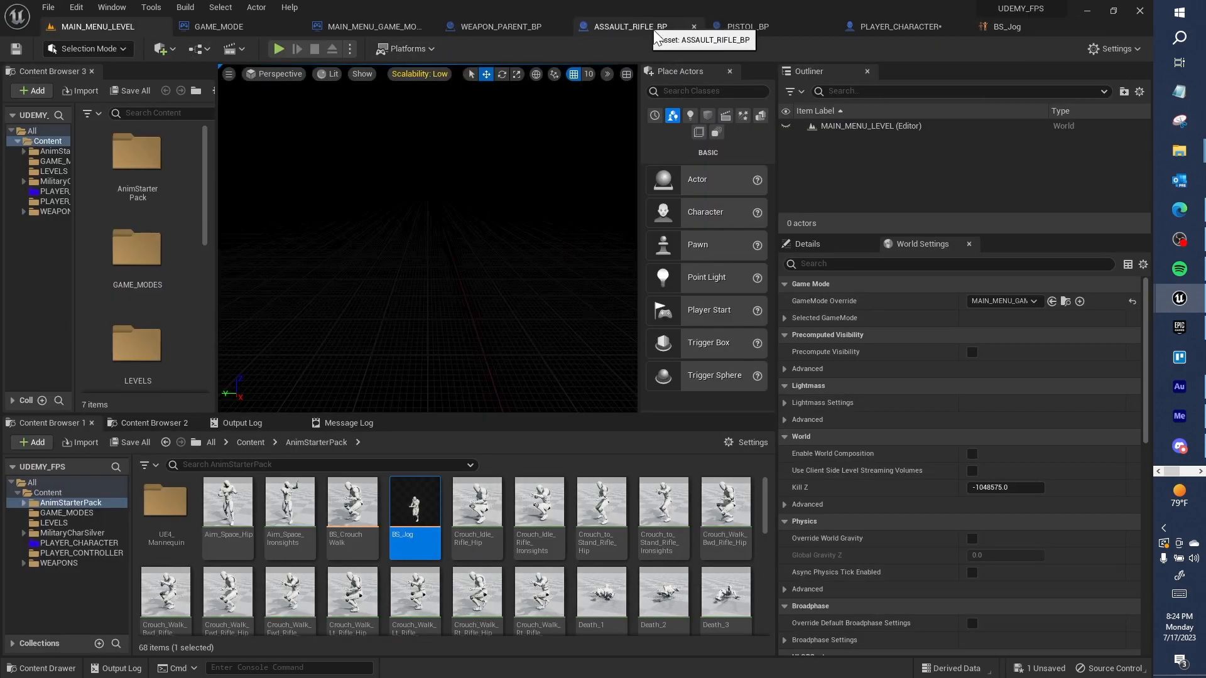
scroll(508, 537, "down", 5)
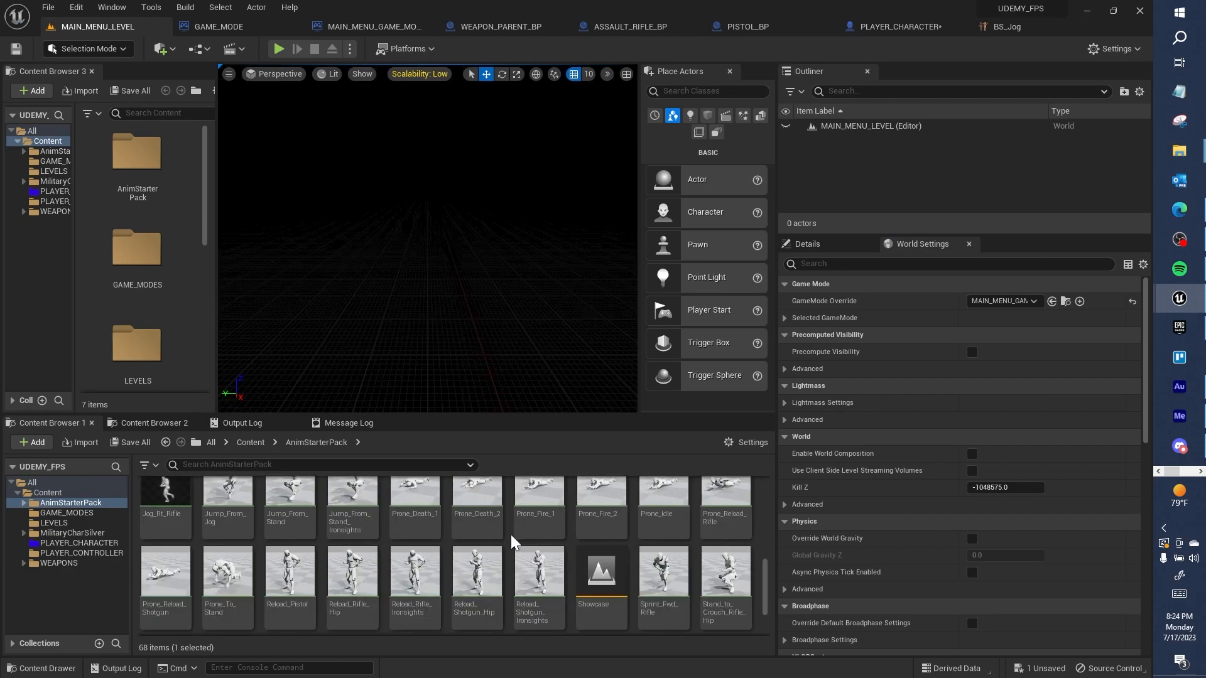
right_click(613, 551)
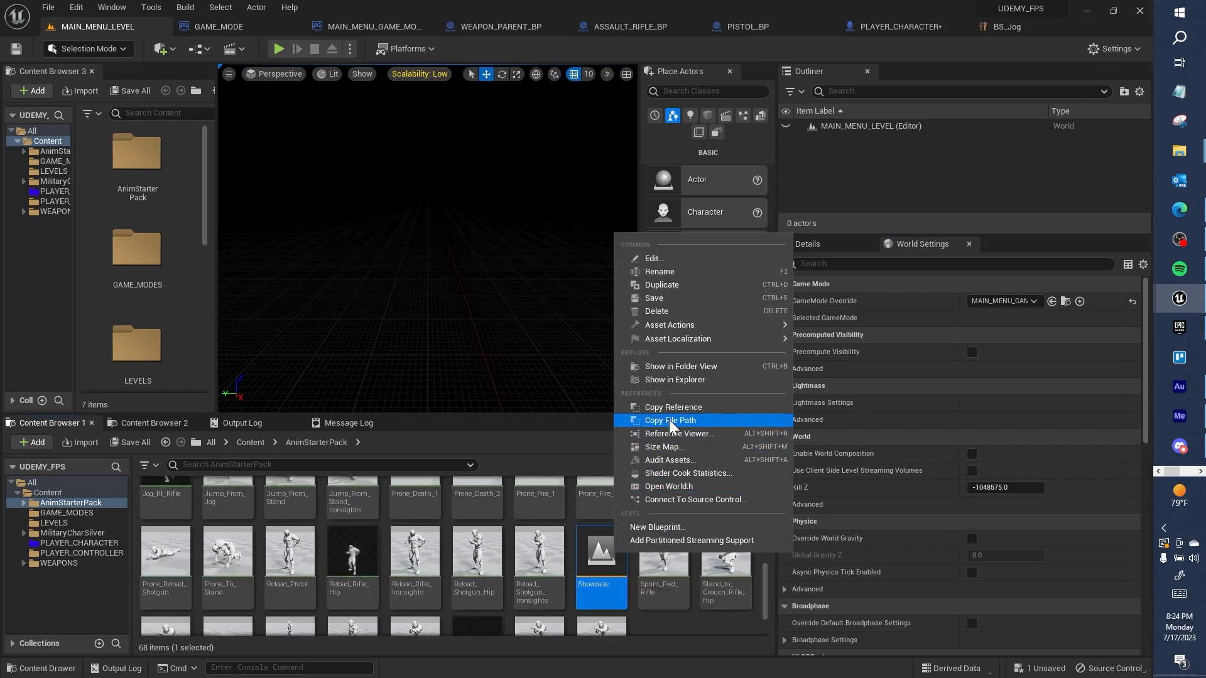
left_click(683, 311)
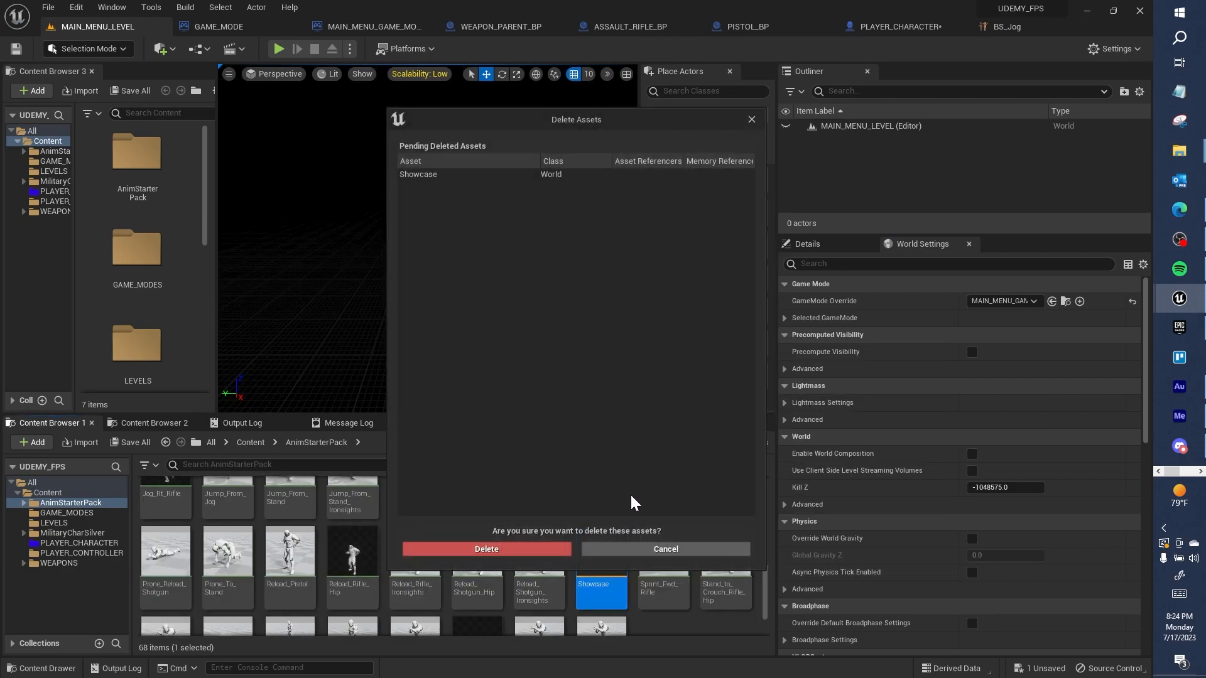
left_click(557, 545)
Force delete the Ue4ASP_Character Blueprint from the AnimStarterPack folder
scroll(540, 545, "down", 2)
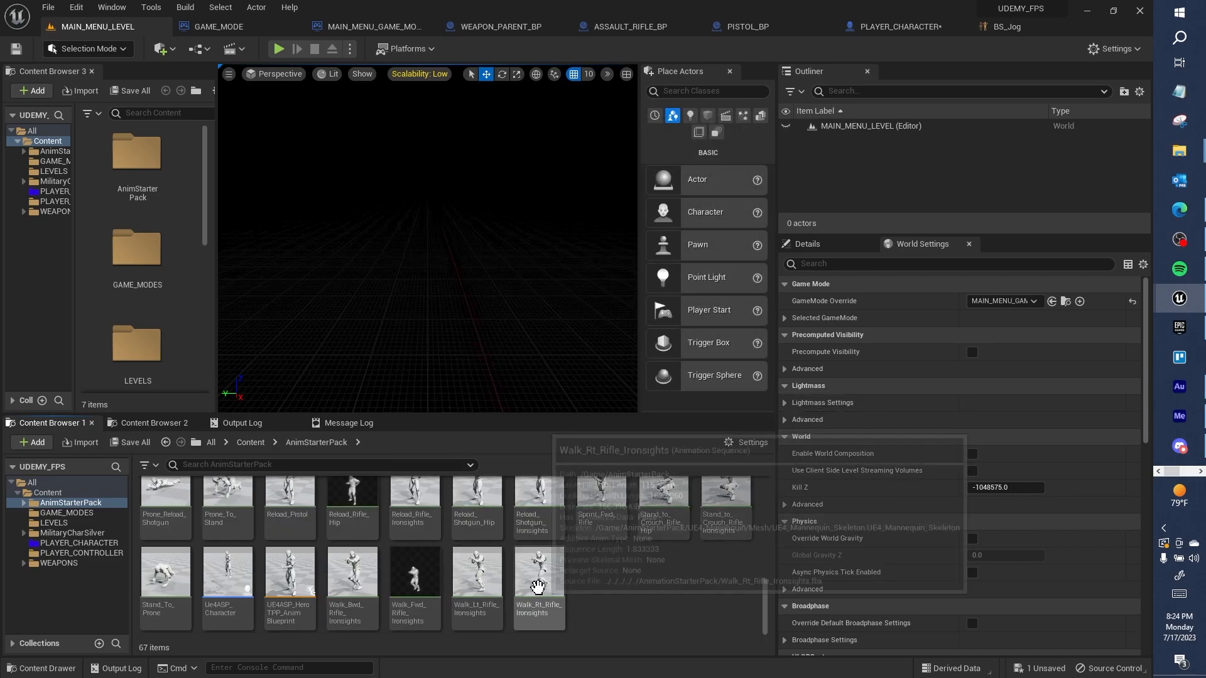
left_click(217, 578)
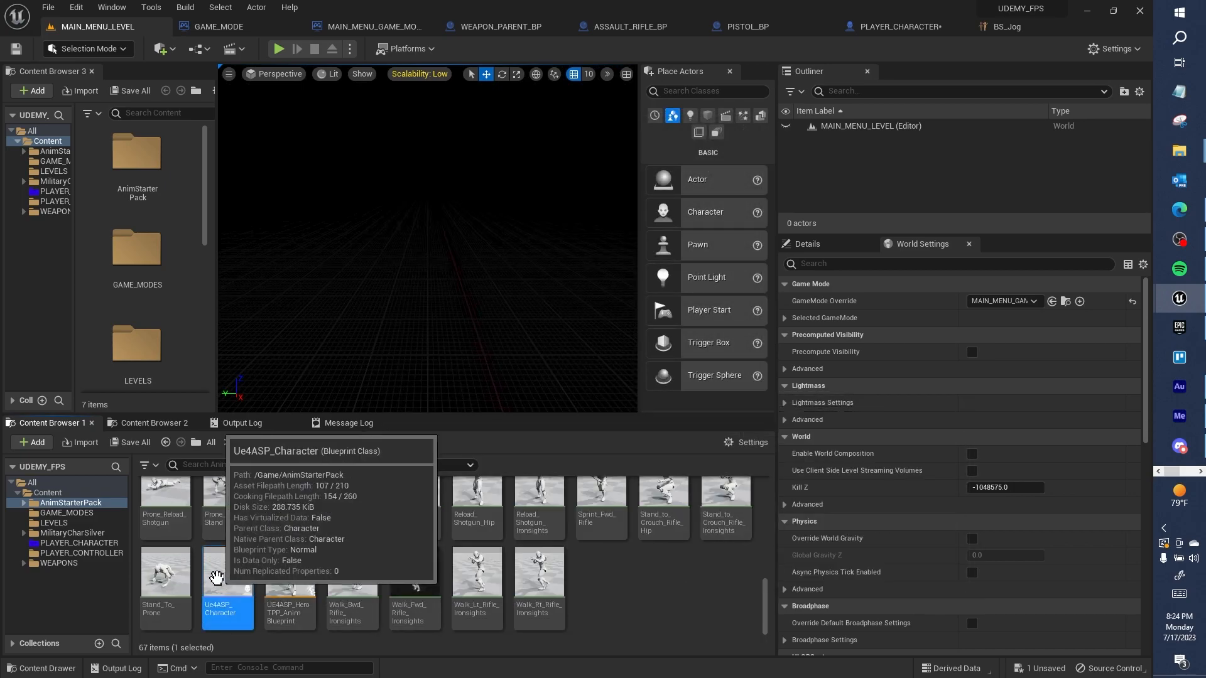
right_click(216, 578)
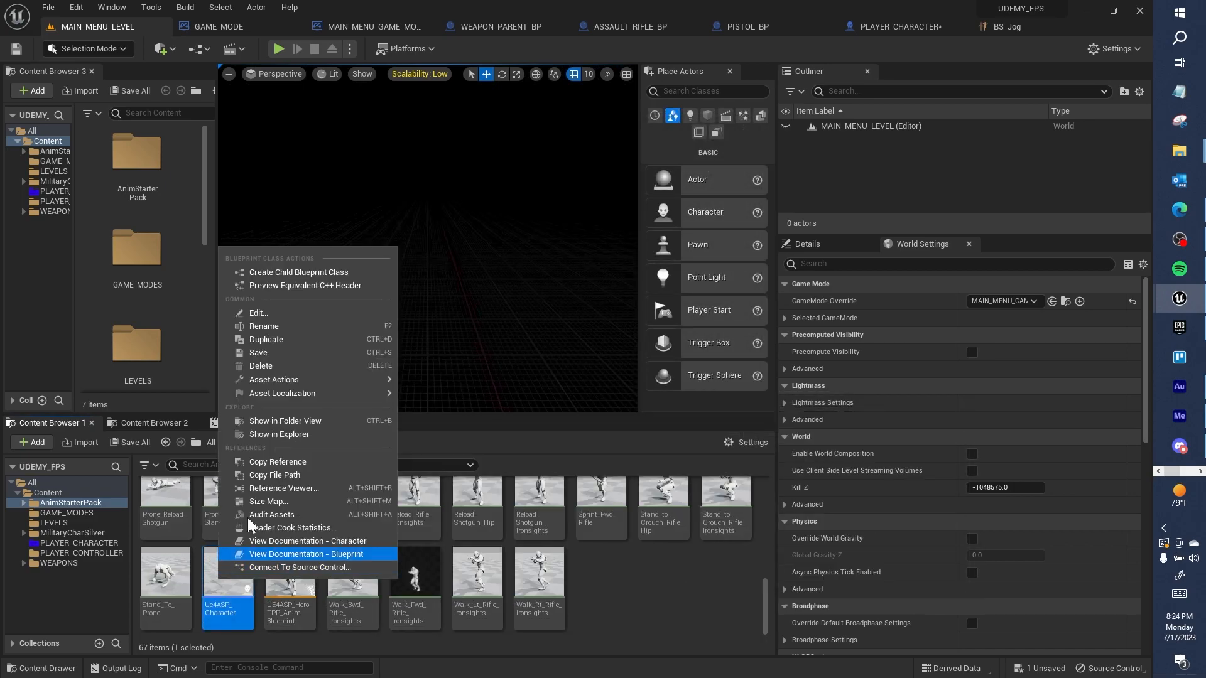
left_click(284, 367)
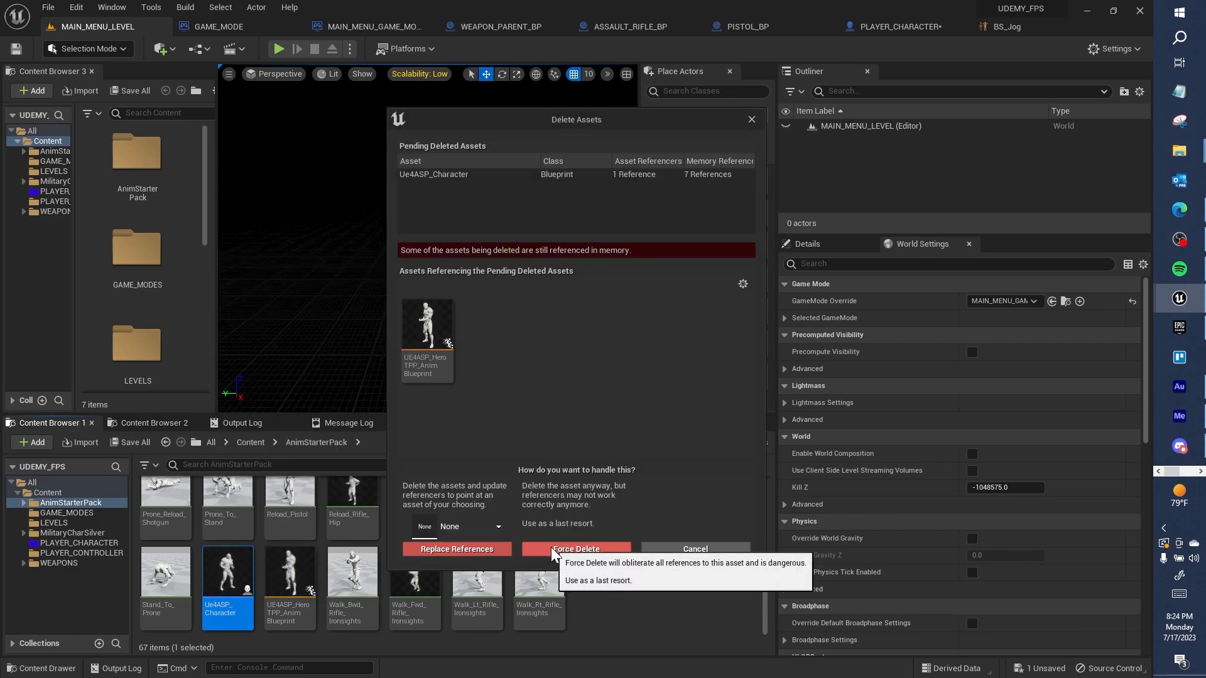
left_click(552, 548)
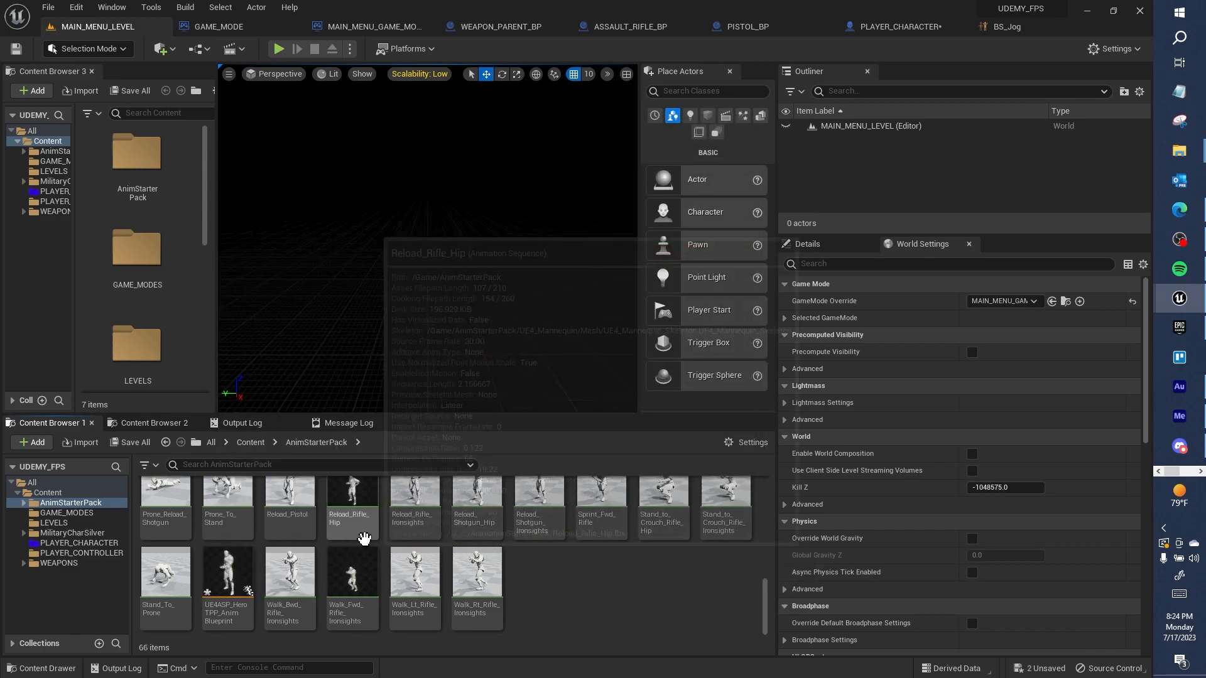
Check the details of UE4ASP_HeroTPP_AnimBlueprint and look through the UE4_Mannequin folder's Mesh assets
left_click(235, 581)
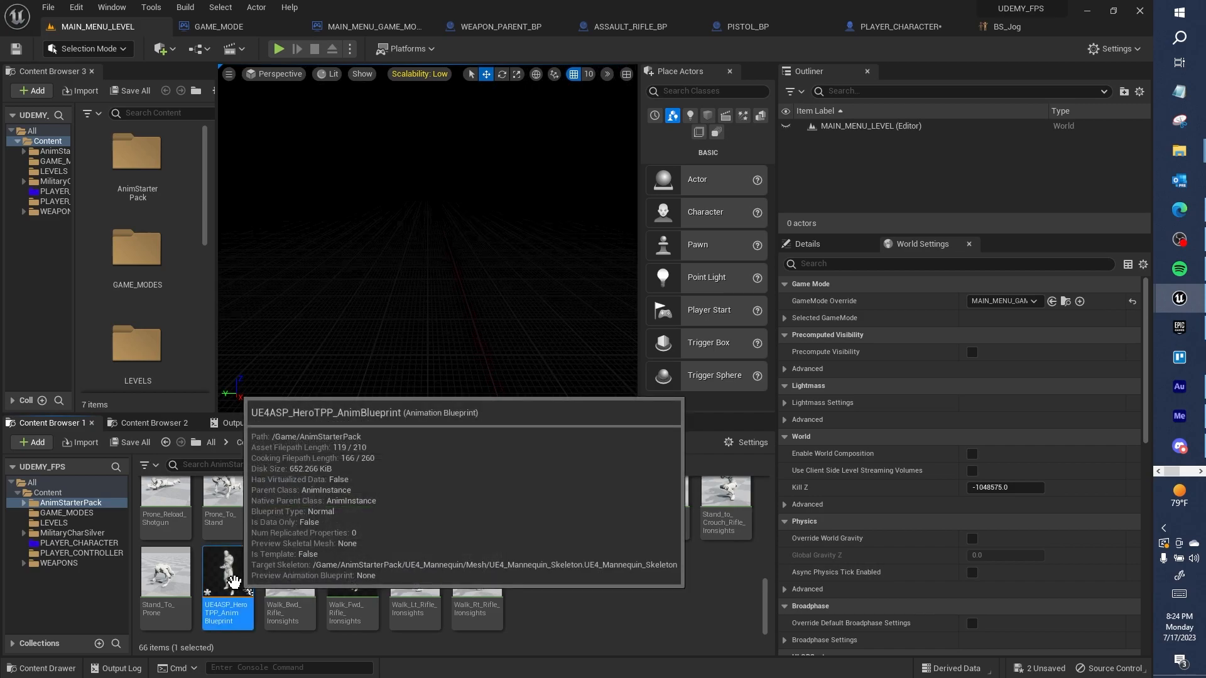
scroll(302, 571, "up", 8)
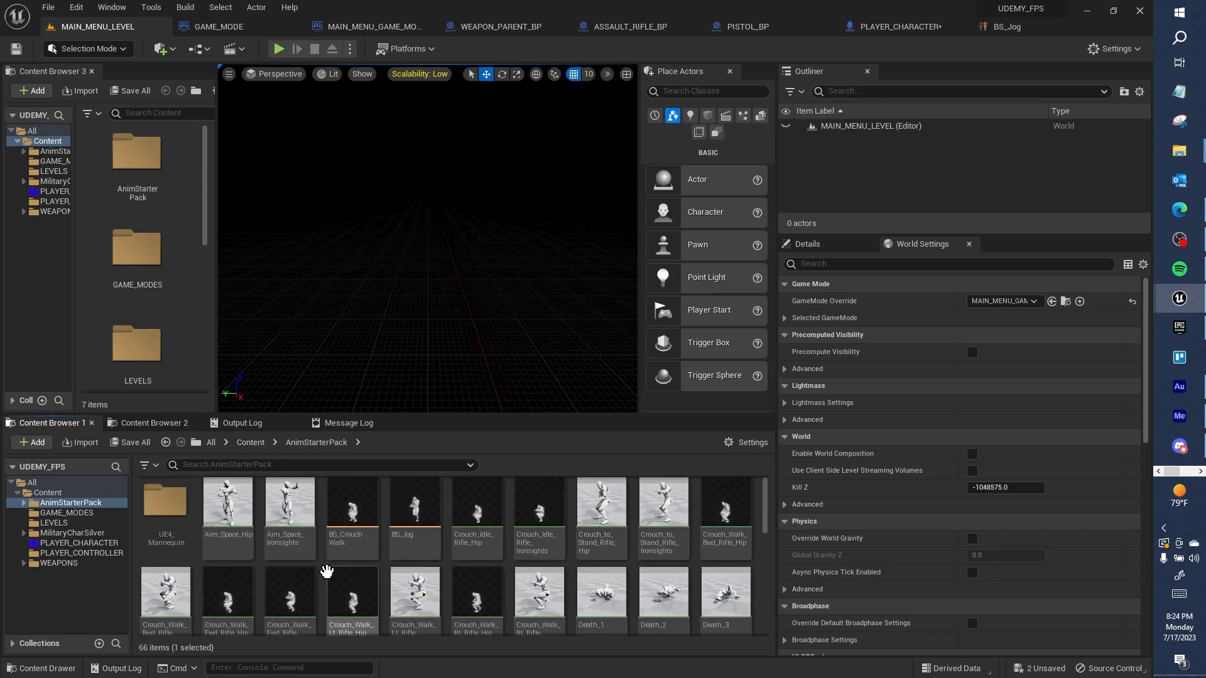
double_click(171, 515)
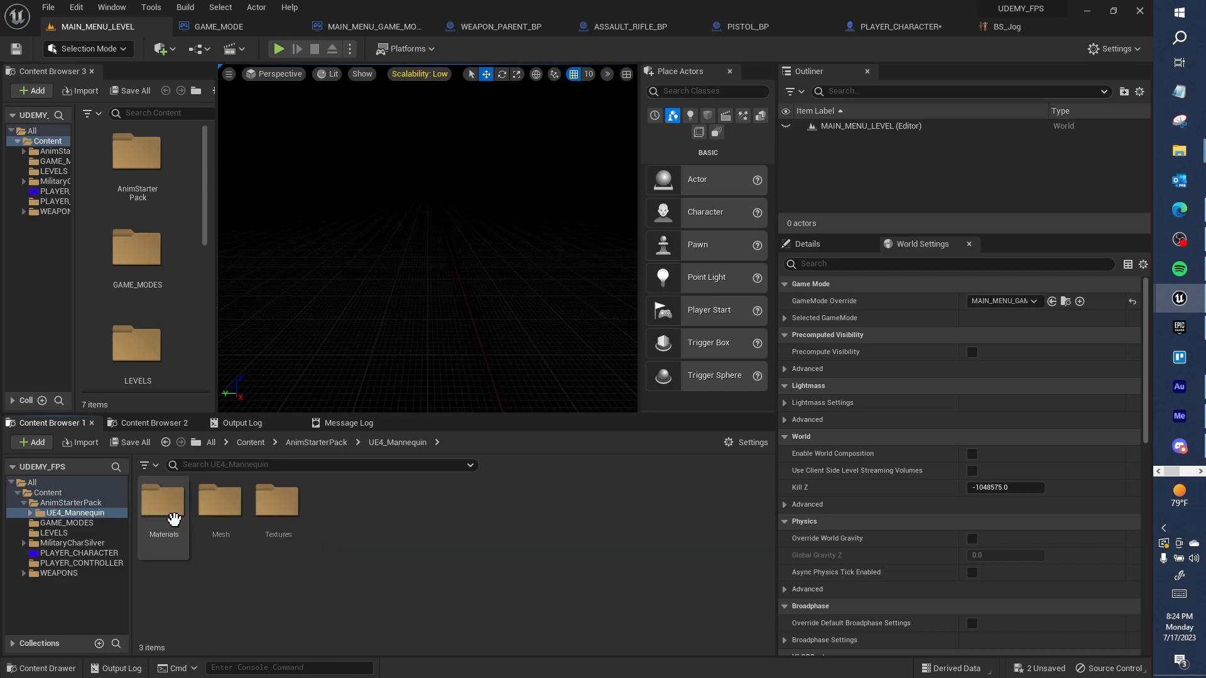
double_click(222, 502)
left_click(392, 442)
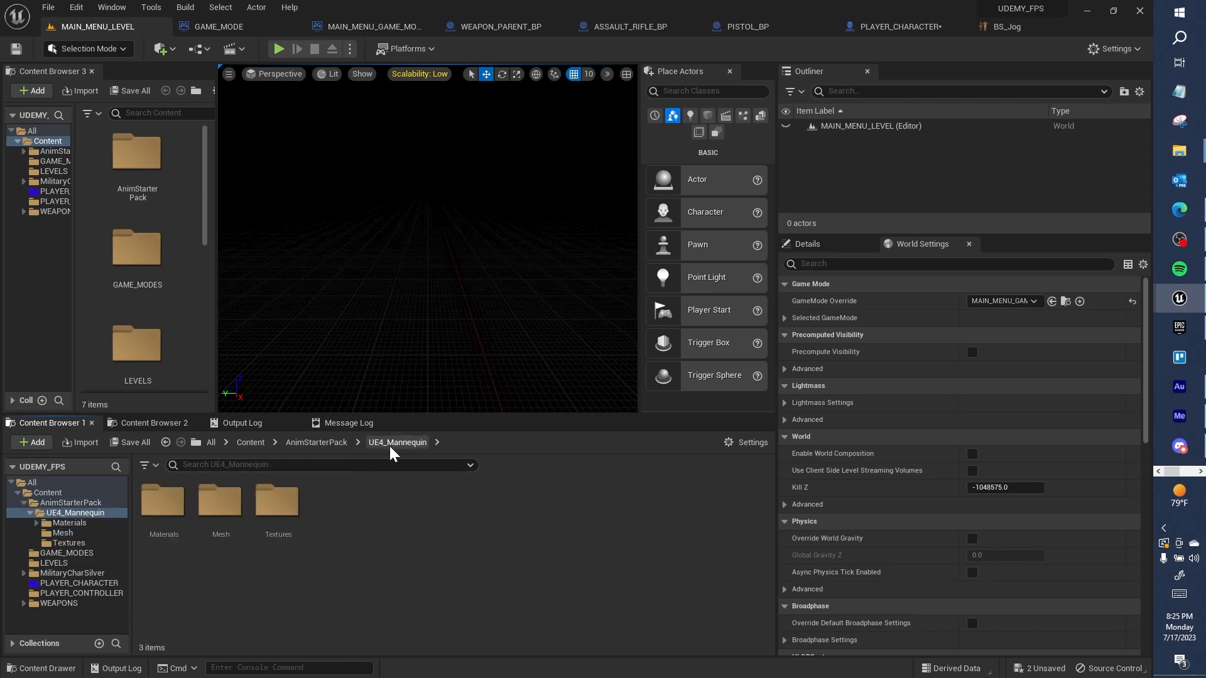
left_click(323, 442)
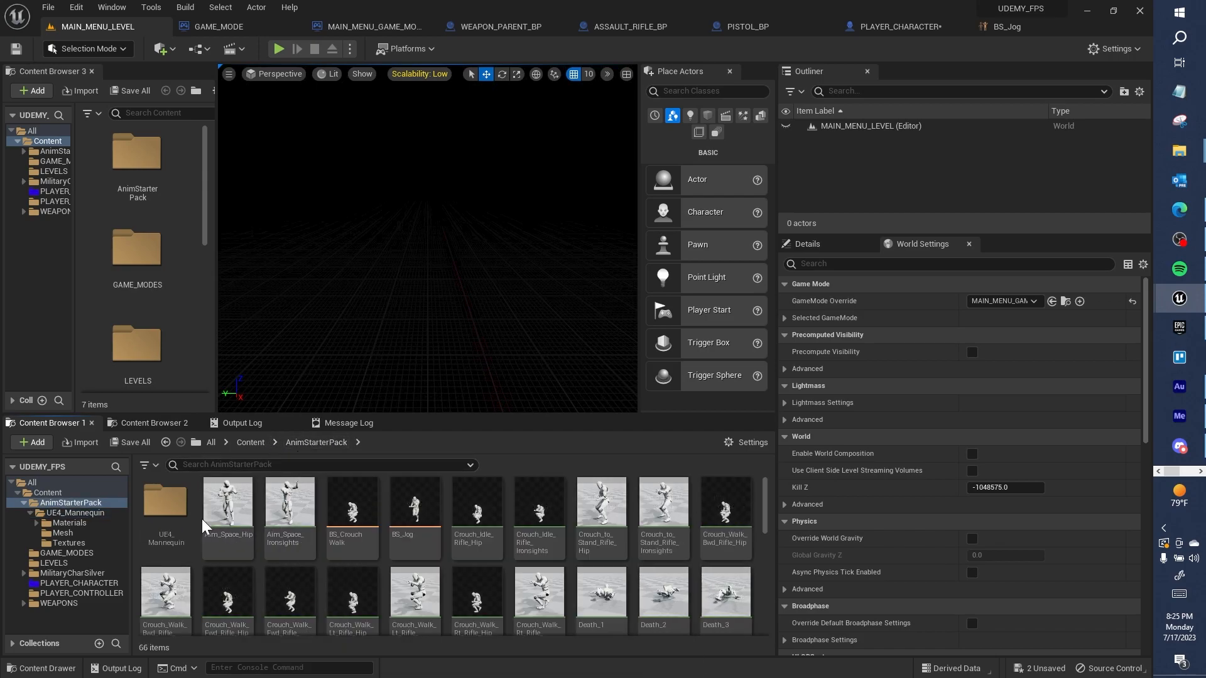
double_click(182, 512)
double_click(221, 502)
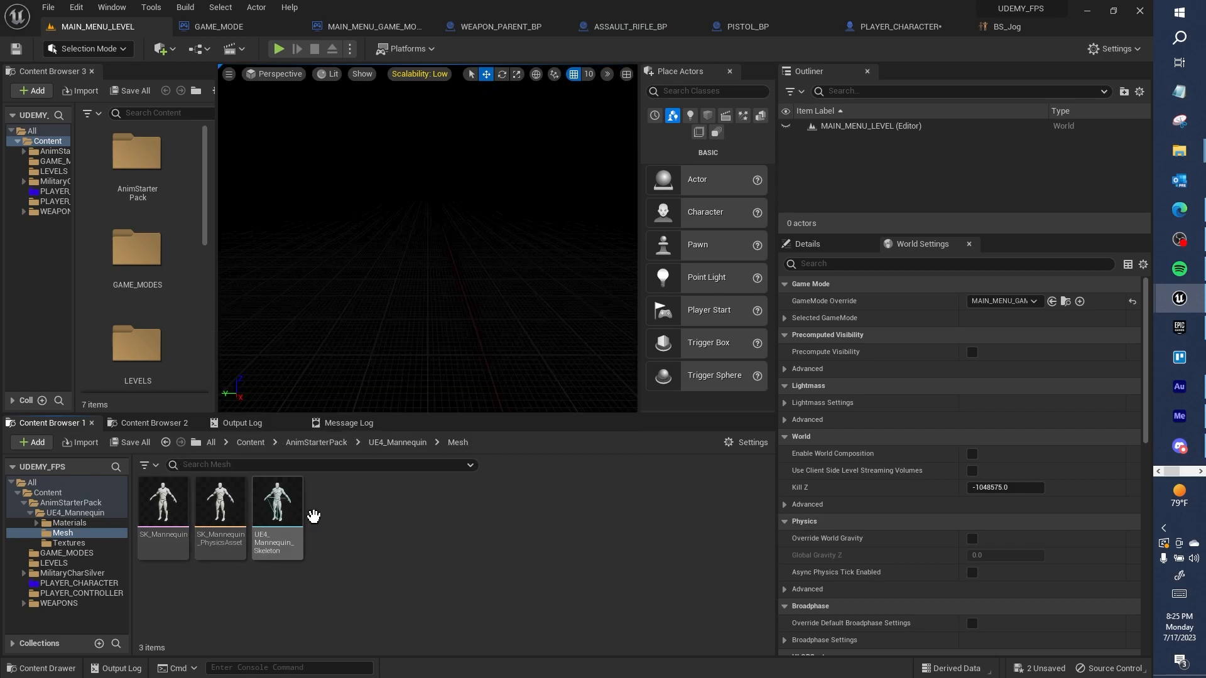
Examine the SK_Mannequin skeletal mesh's details in the UE4_Mannequin Mesh folder, and return to the AnimStarterPack folder
left_click(402, 443)
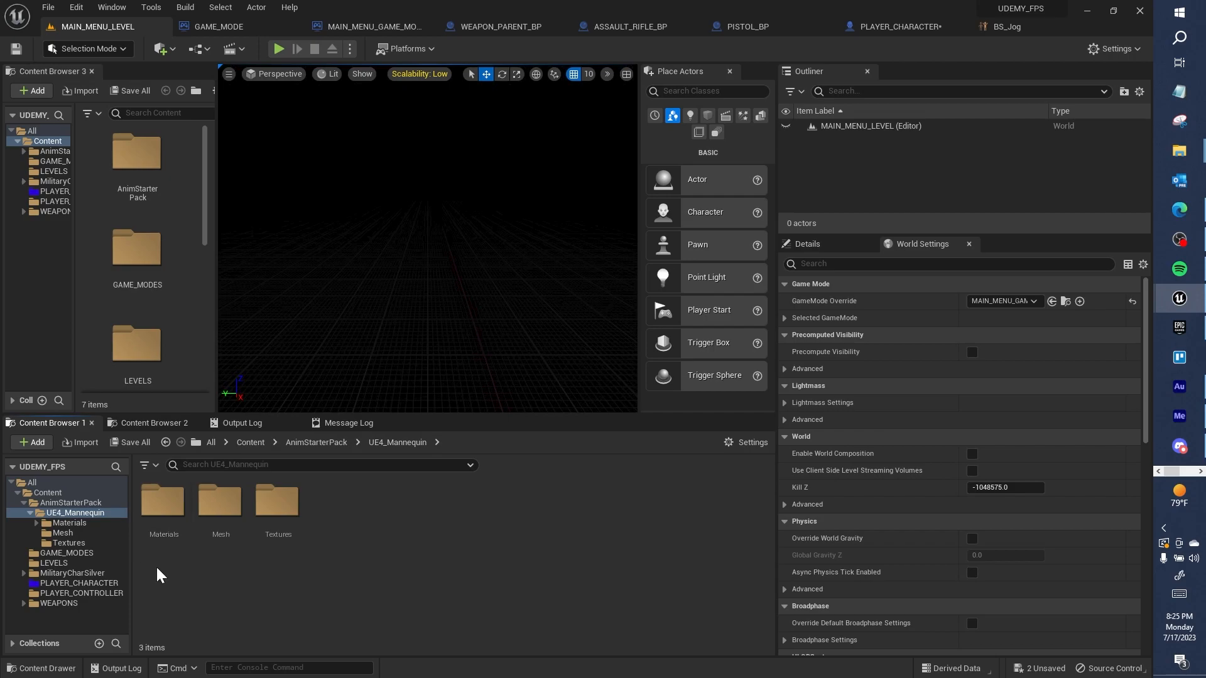
double_click(231, 538)
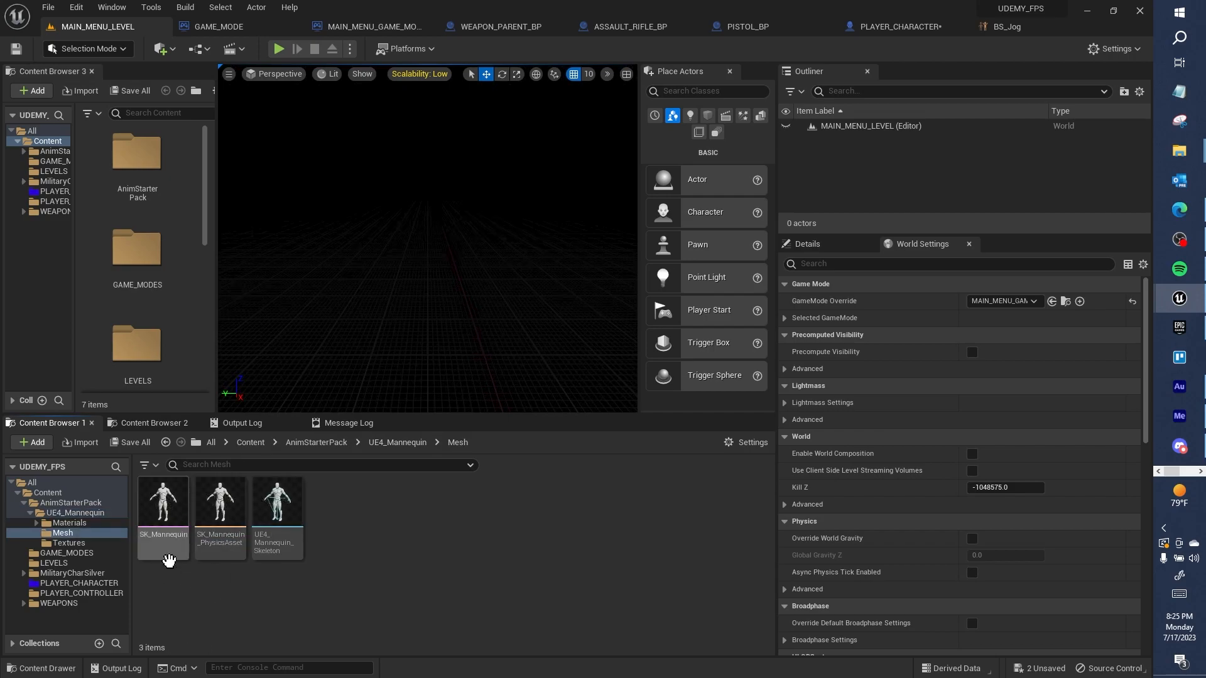
mouse_move(164, 554)
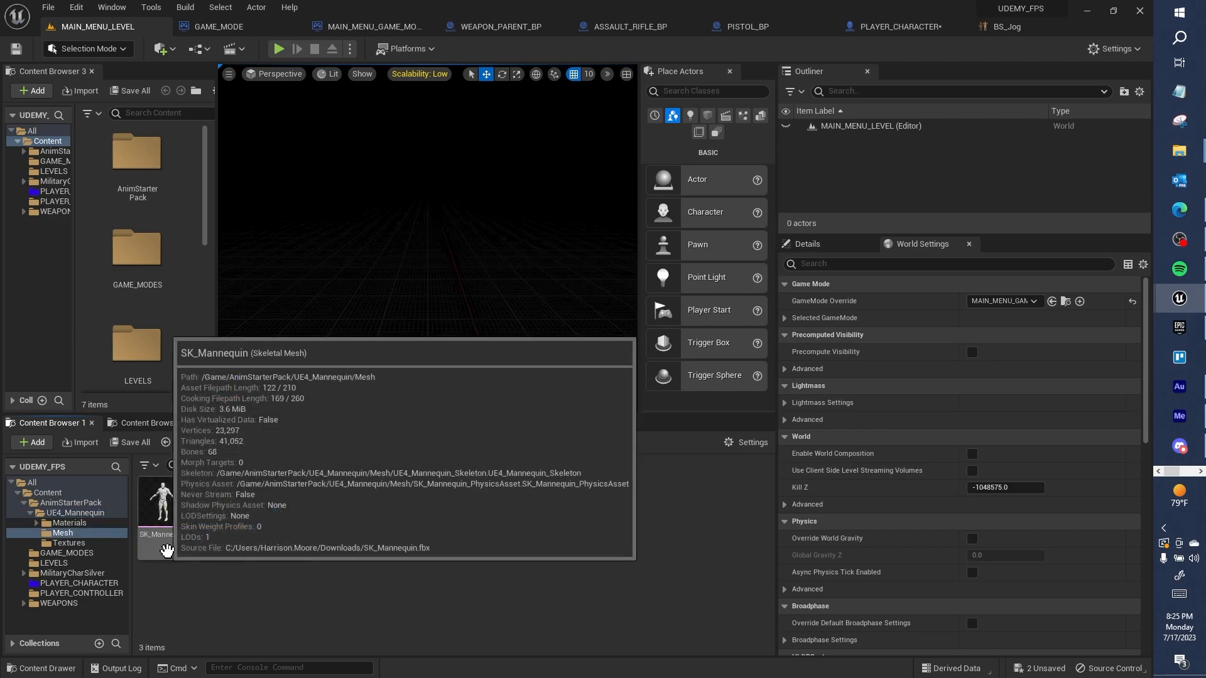
left_click(392, 445)
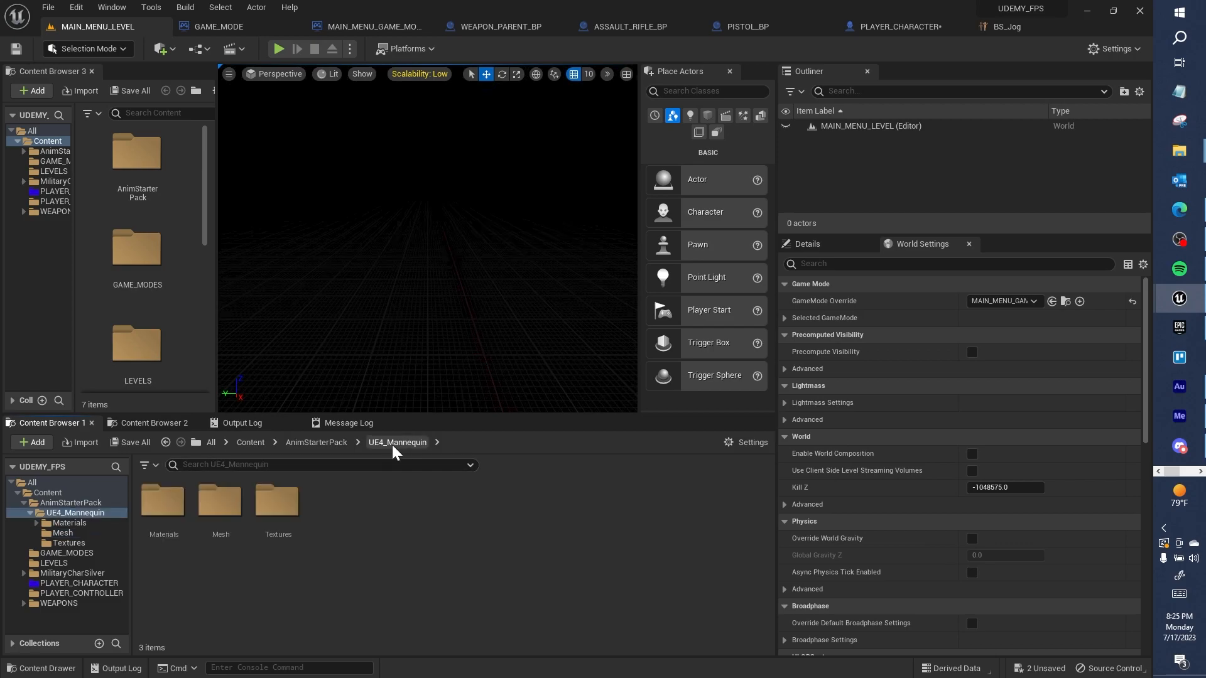
double_click(236, 525)
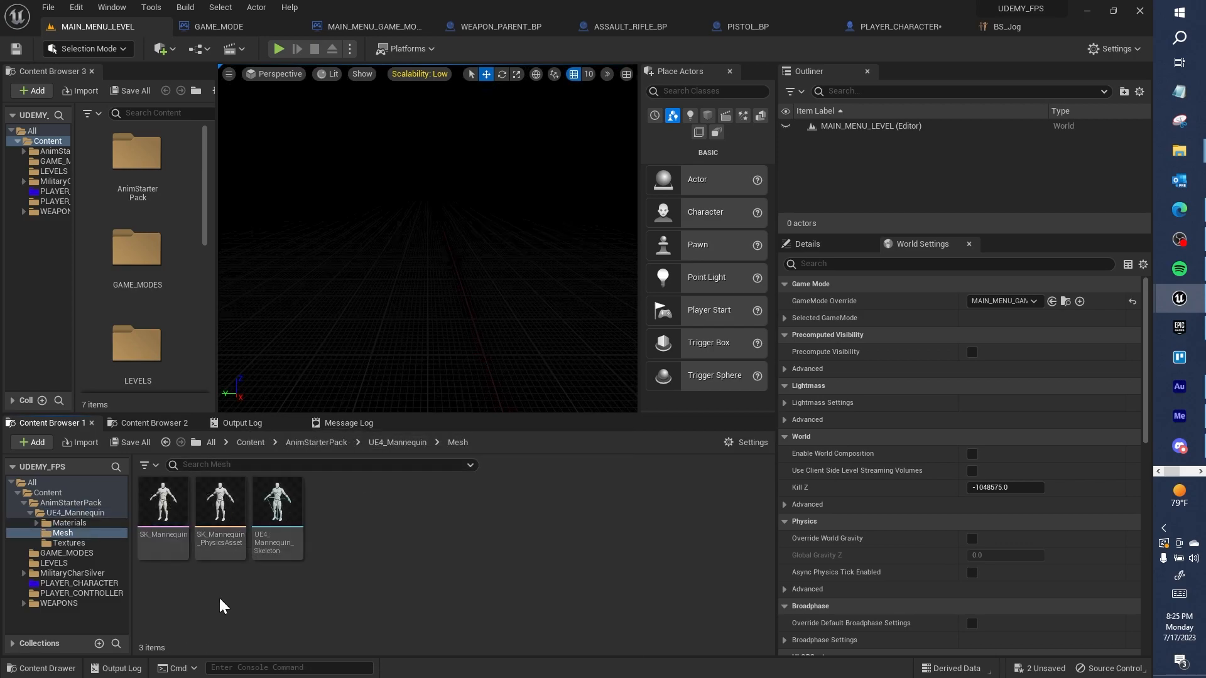
mouse_move(179, 547)
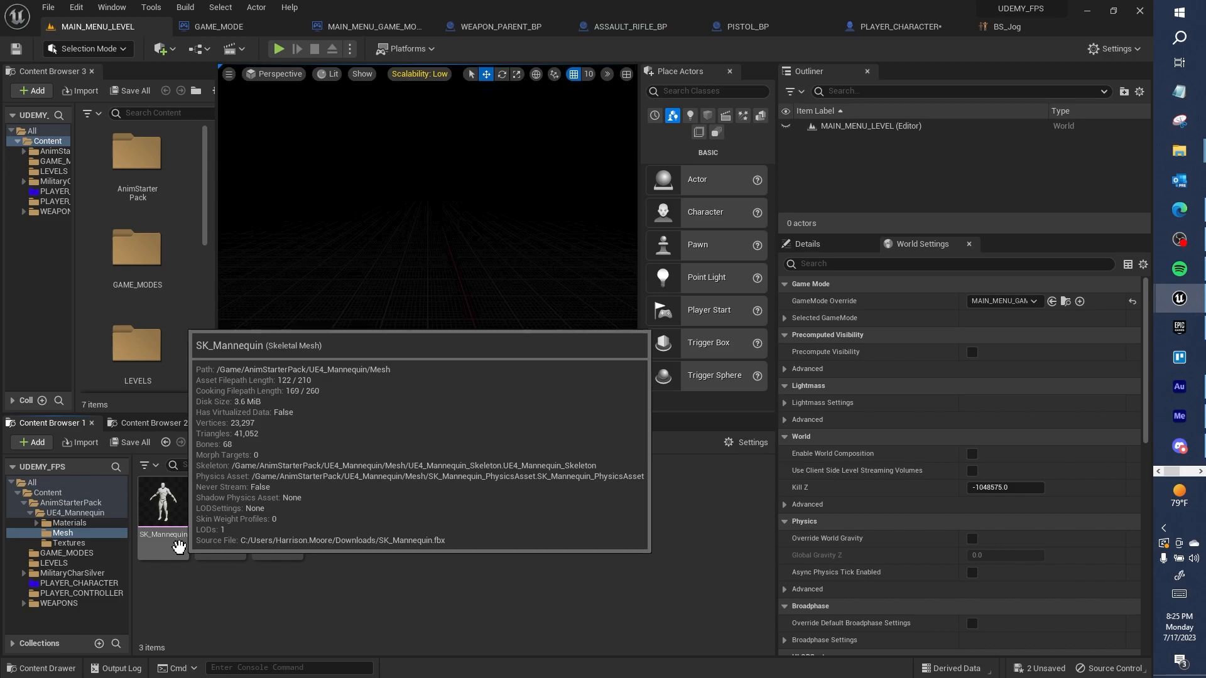
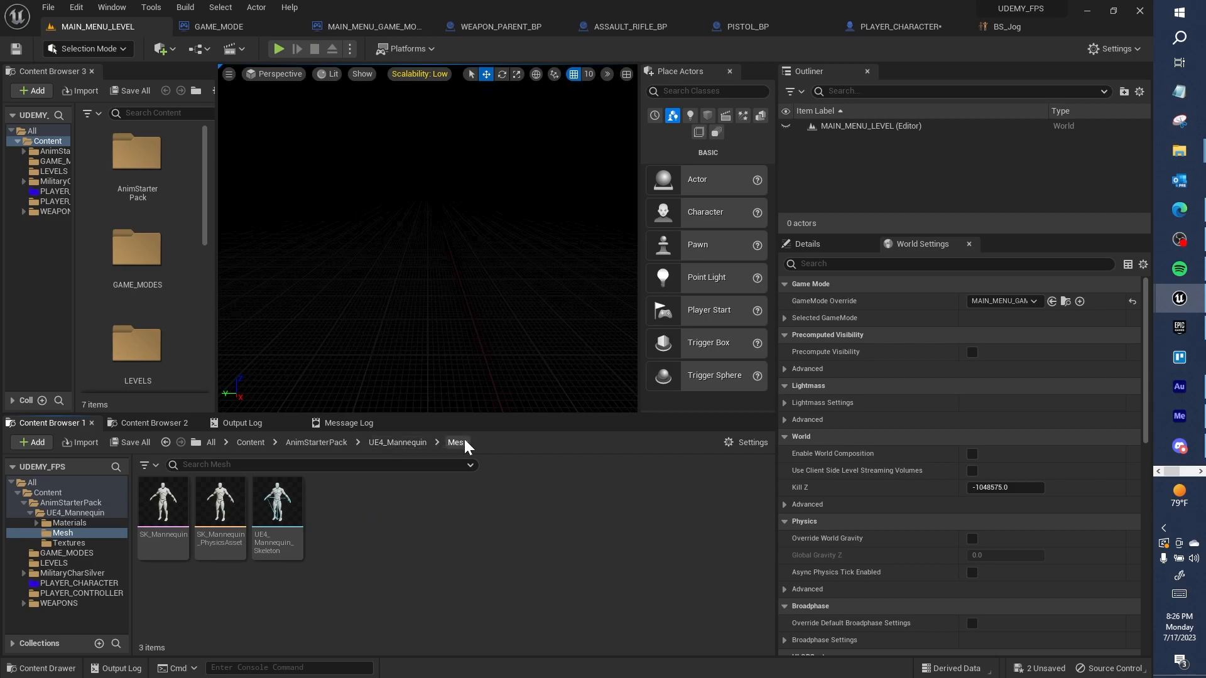
left_click(398, 444)
double_click(220, 521)
left_click(320, 443)
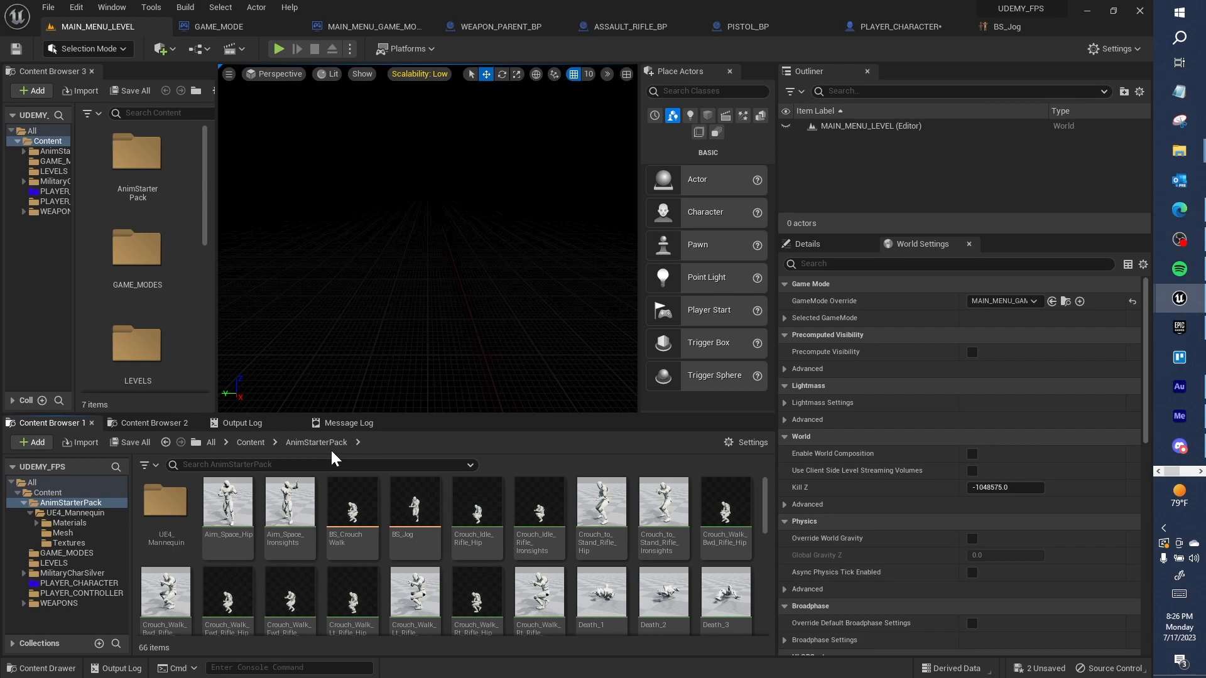
mouse_move(303, 512)
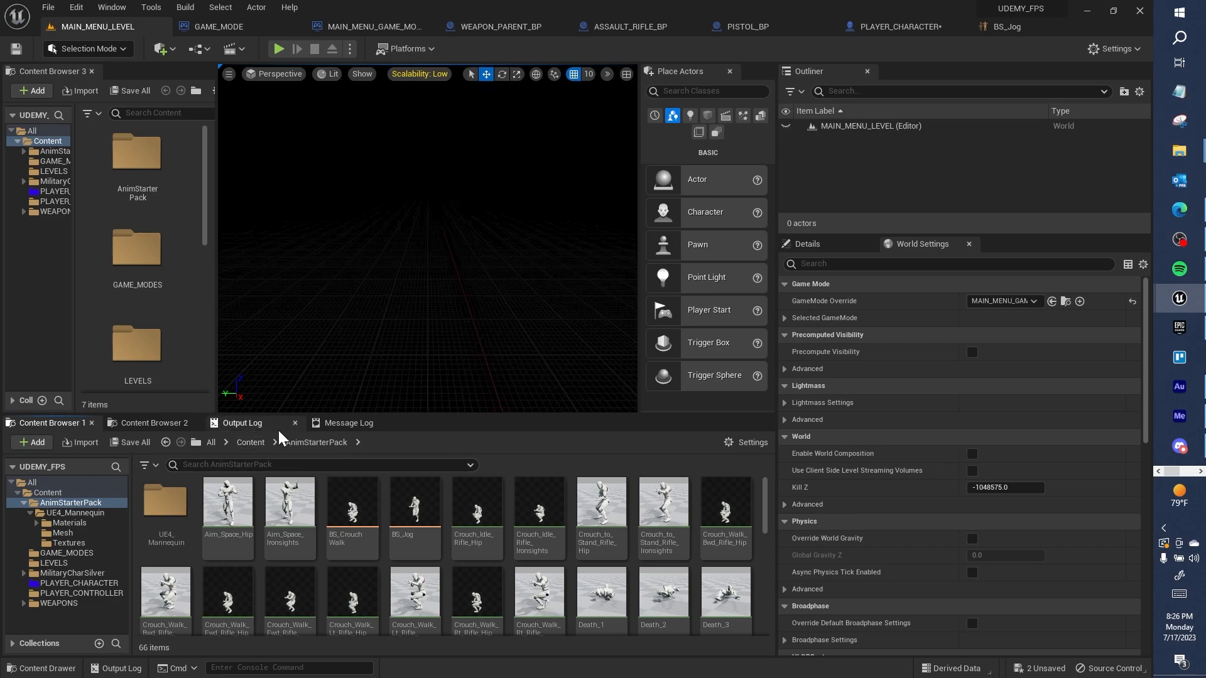
Delete the Showcase level from the MilitaryCharSilver folder
left_click(252, 443)
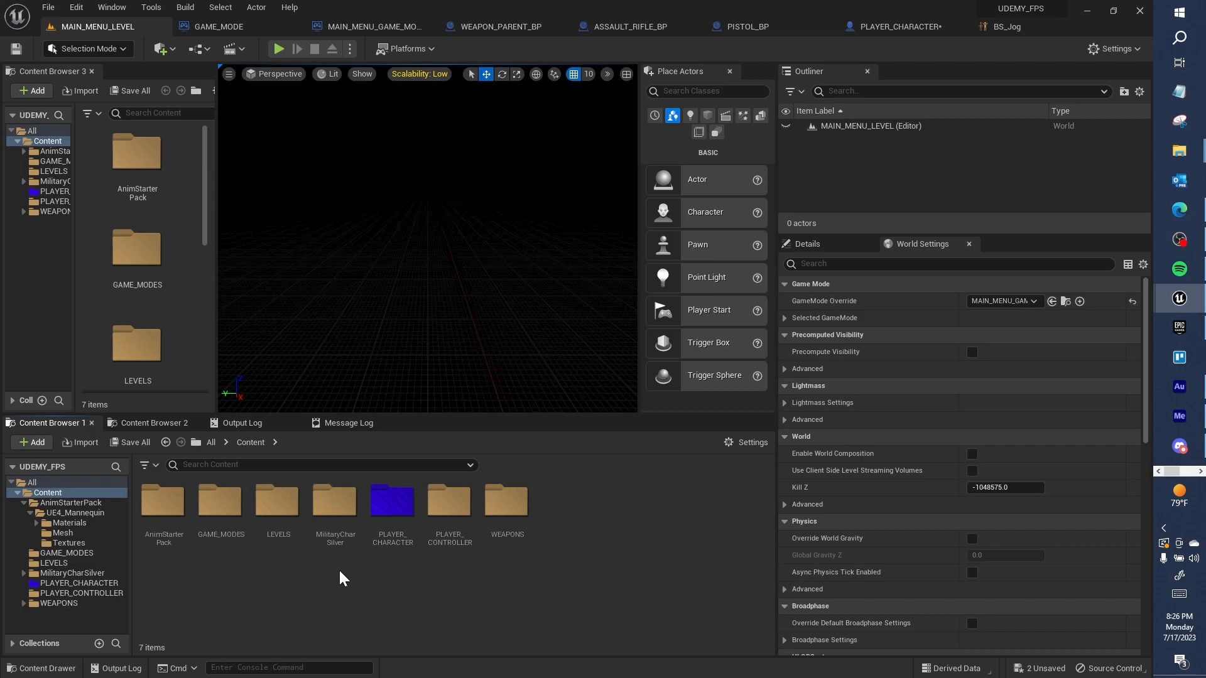
double_click(401, 552)
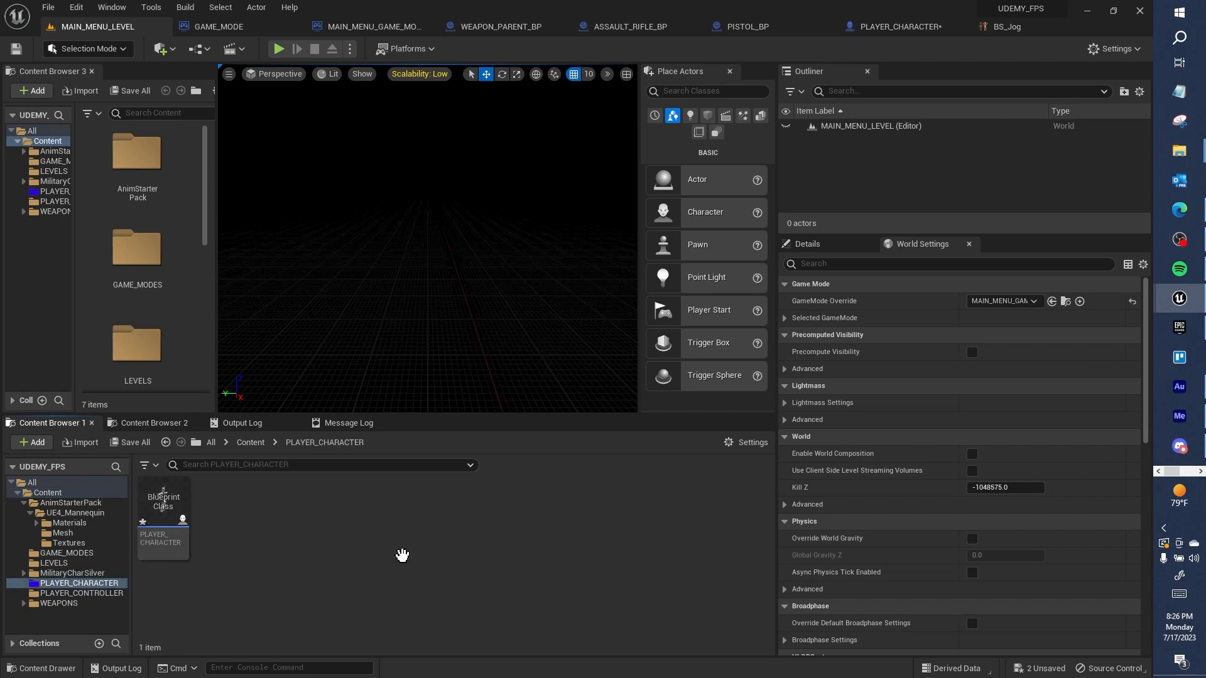
left_click(251, 442)
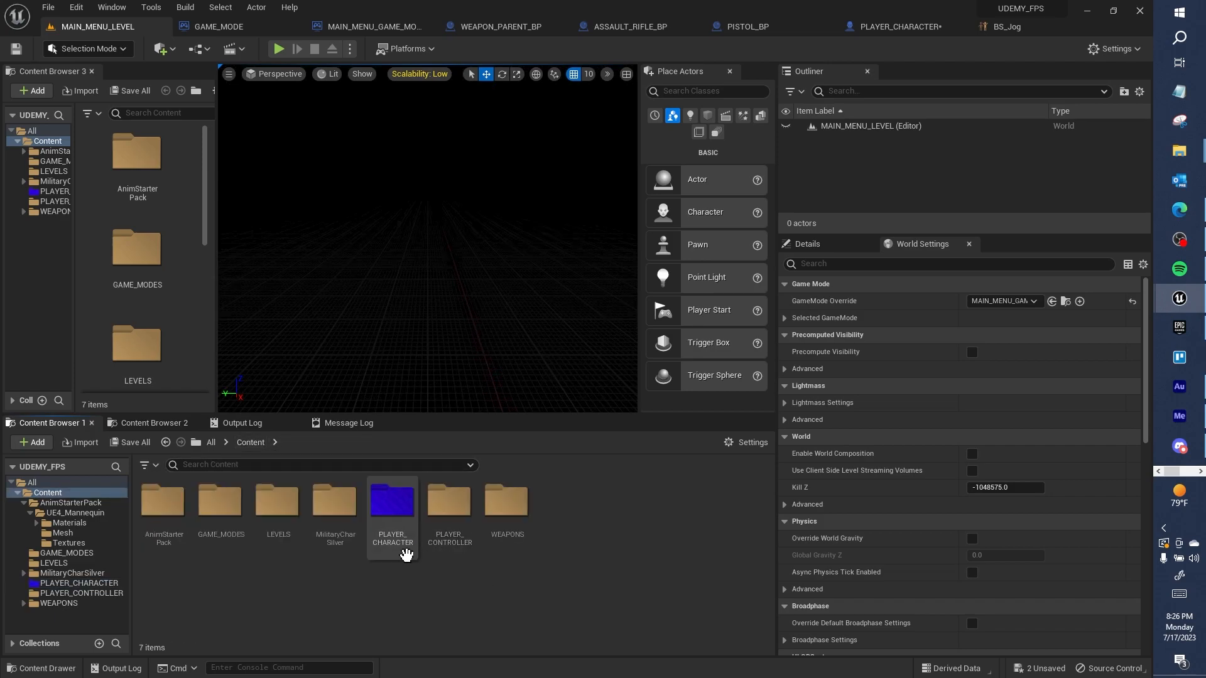
double_click(331, 544)
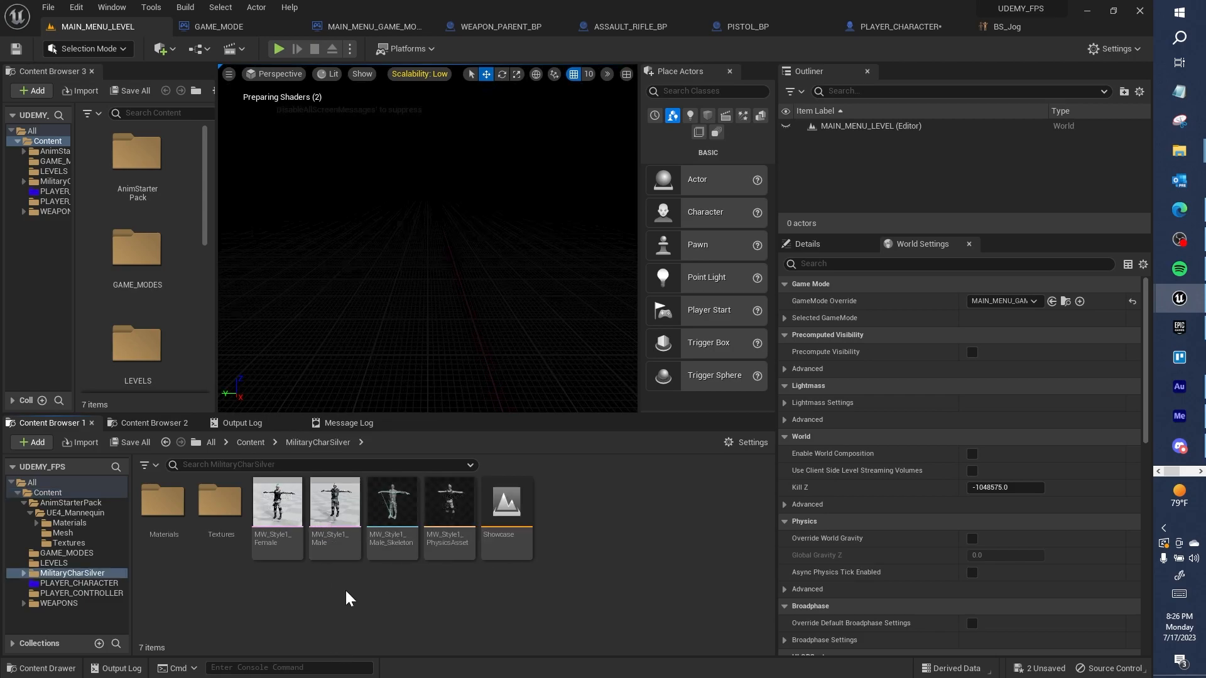
right_click(510, 548)
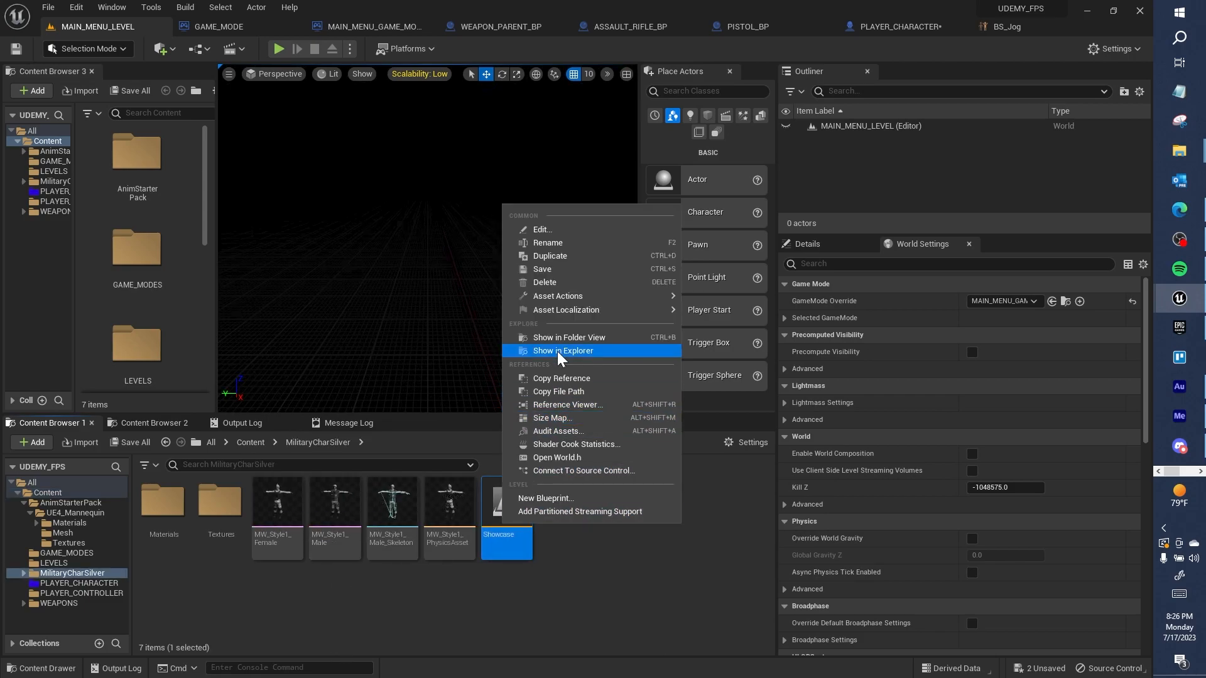
left_click(559, 284)
left_click(529, 549)
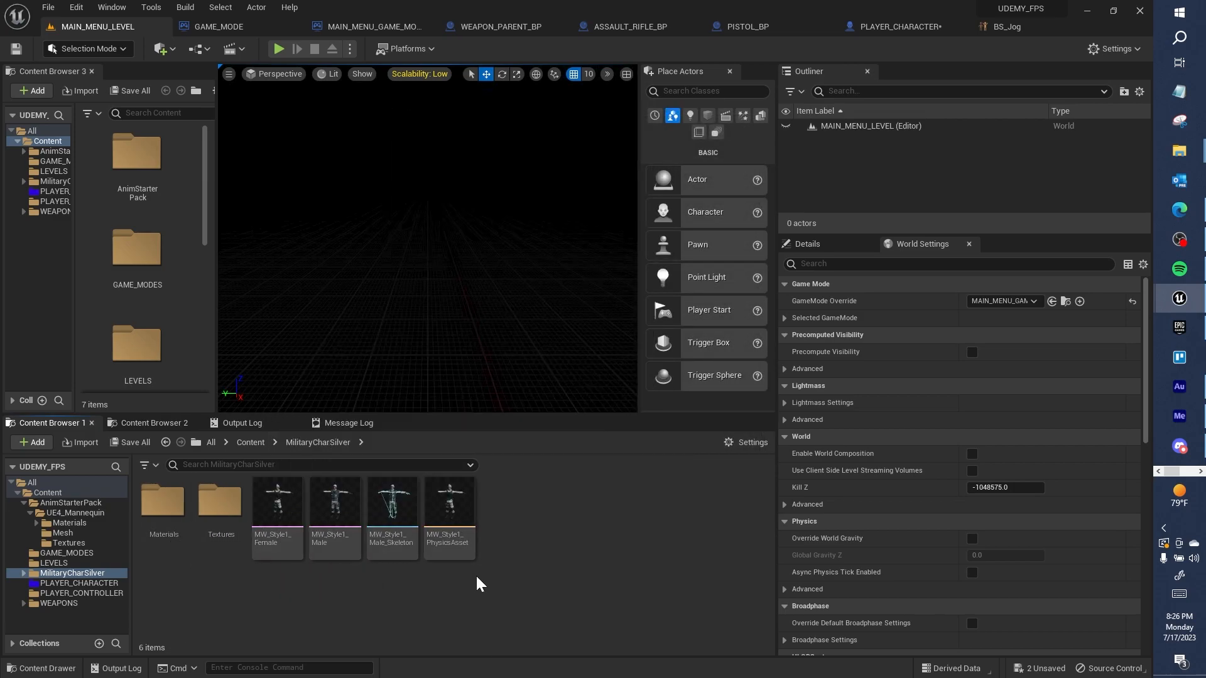
Look over the skeleton and skeletal meshes in the MilitaryCharSilver folder, including the contents of its Textures and Materials subfolders
left_click(400, 551)
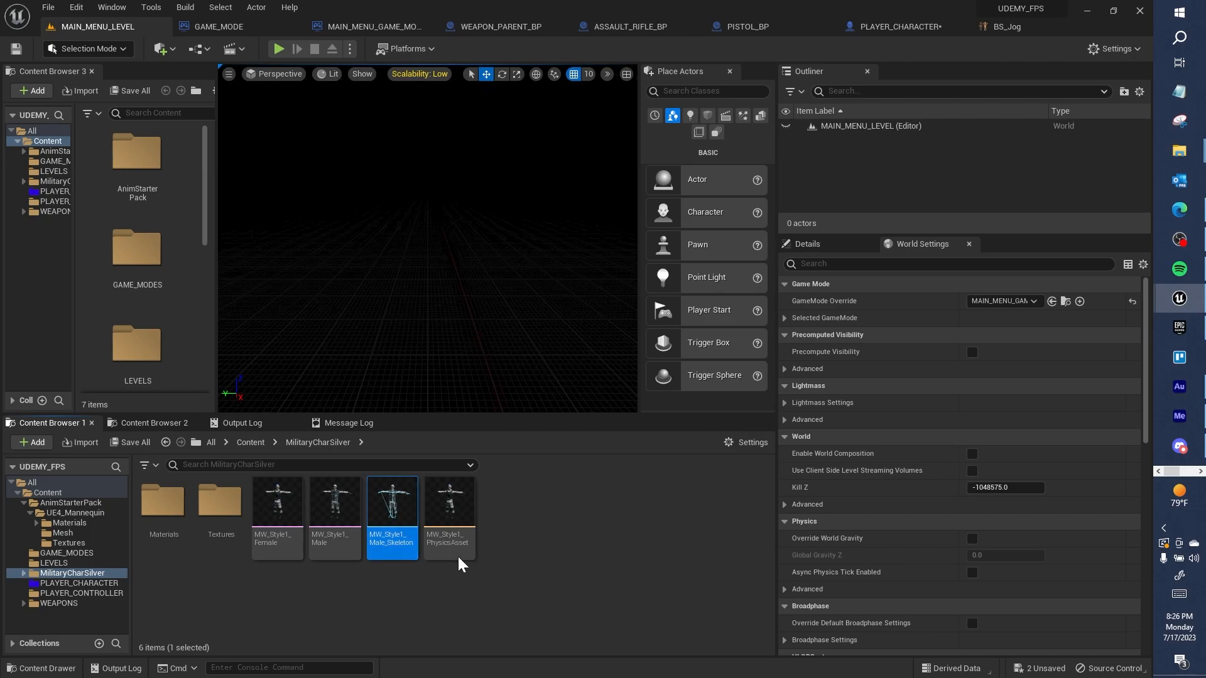
left_click(347, 552)
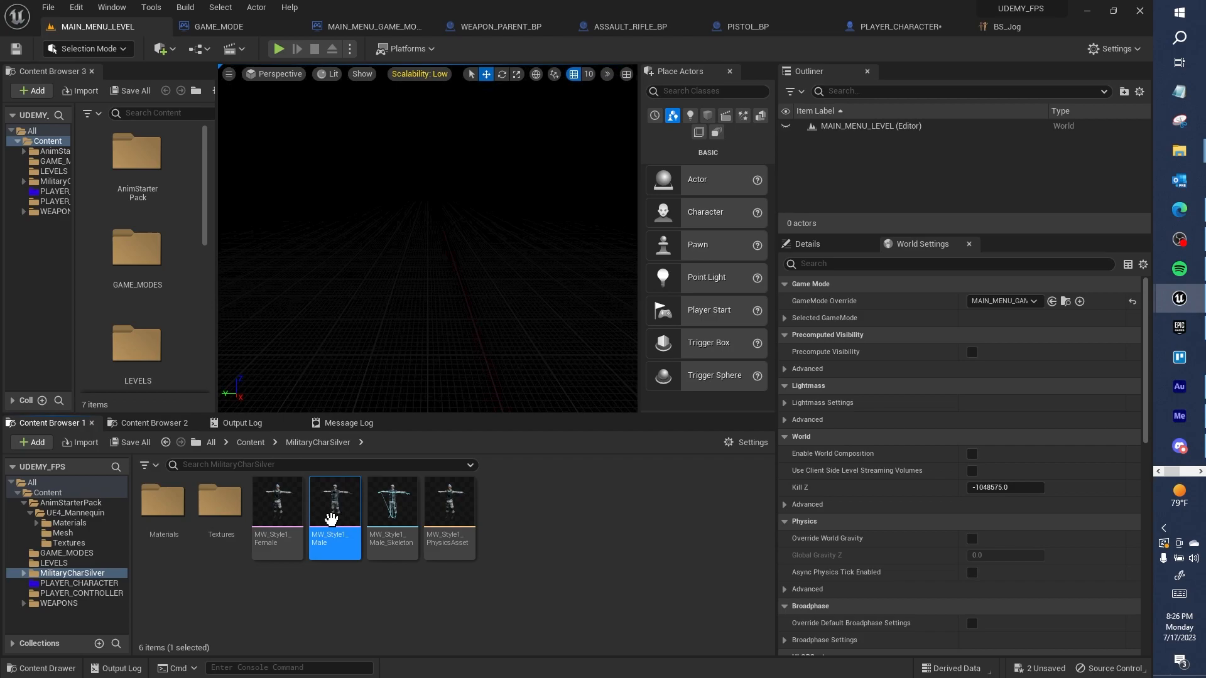
left_click(299, 556)
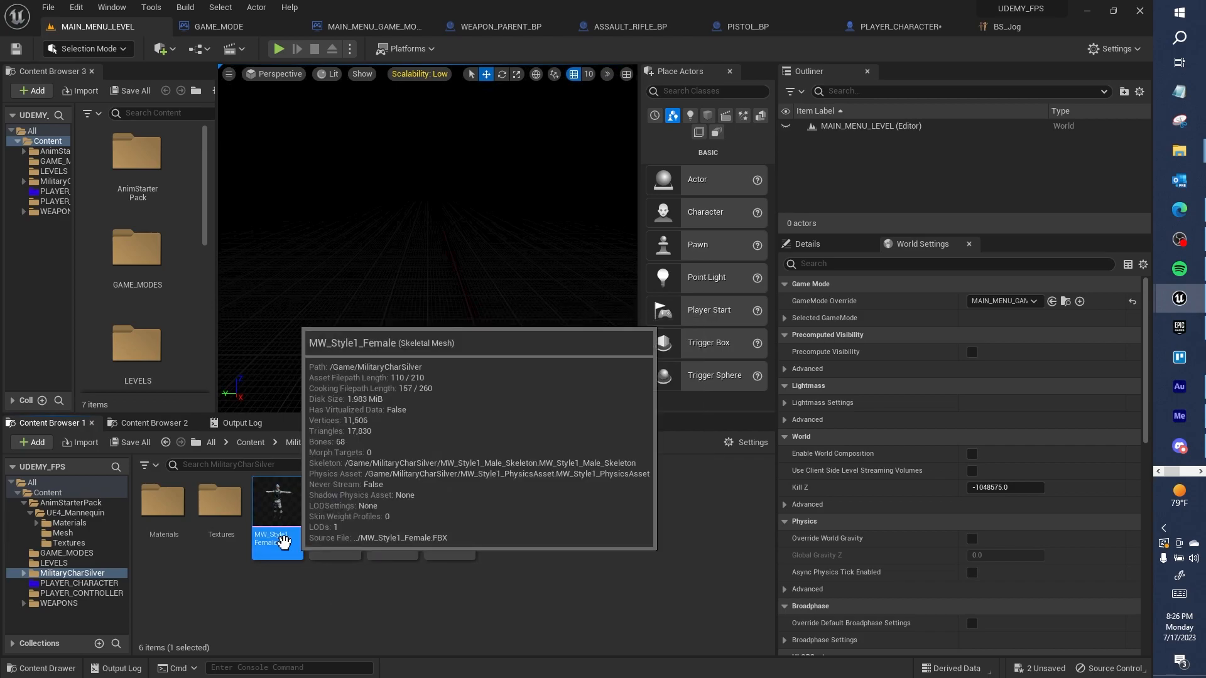
double_click(219, 506)
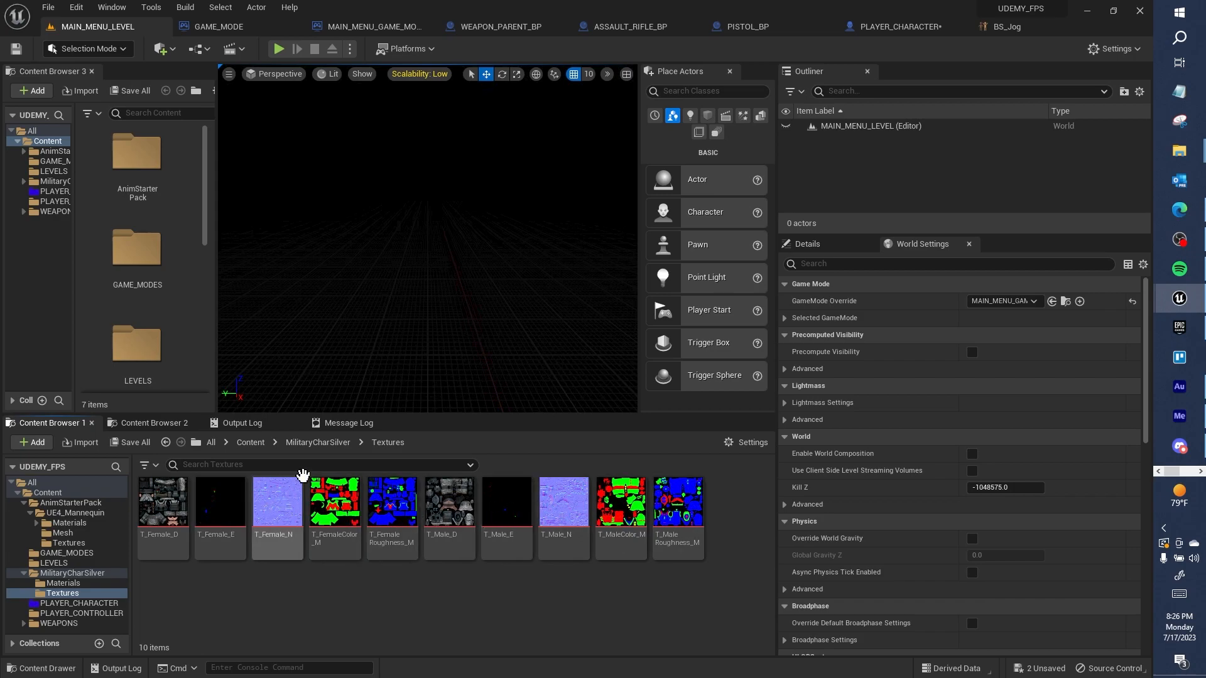
left_click(318, 442)
double_click(179, 506)
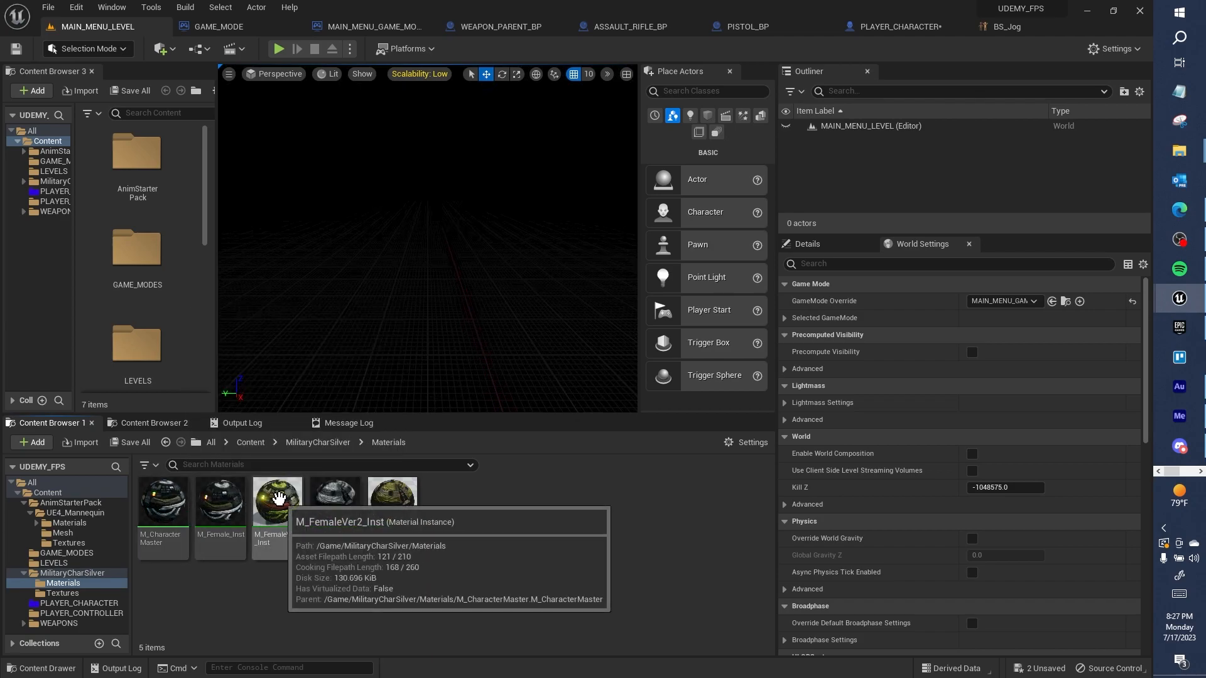
Open the M_CharacterMaster material and move the 0.5 constant node below the Base Color node, clear of the Desaturation node
left_click(176, 490)
double_click(176, 491)
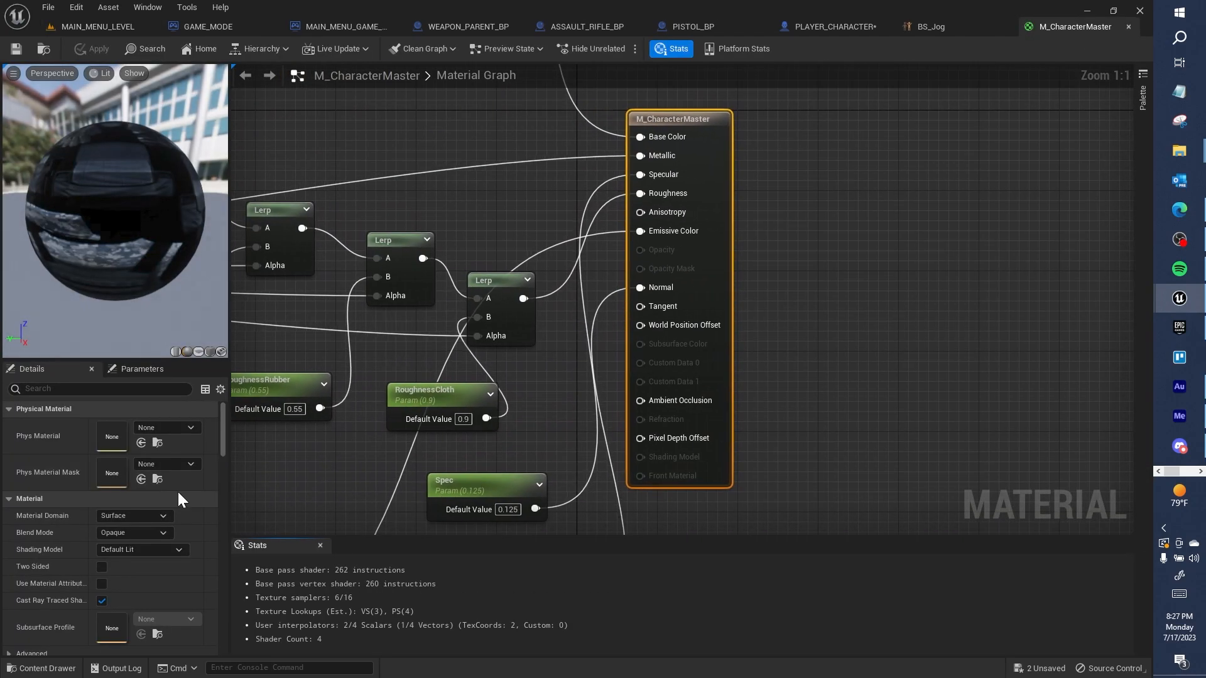
scroll(493, 142, "up", 5)
right_click_drag(563, 249, 774, 146)
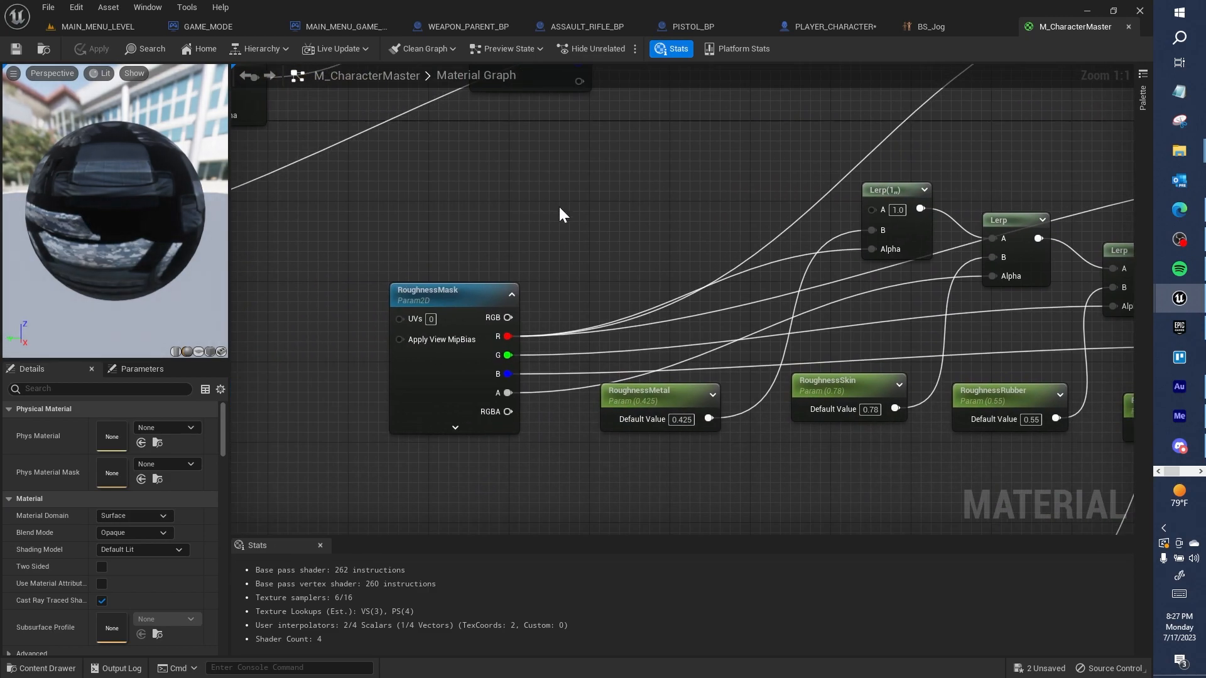
right_click_drag(457, 142, 627, 329)
right_click_drag(575, 269, 613, 326)
right_click_drag(568, 194, 637, 402)
right_click_drag(545, 271, 815, 234)
right_click_drag(556, 169, 726, 337)
right_click_drag(620, 238, 666, 188)
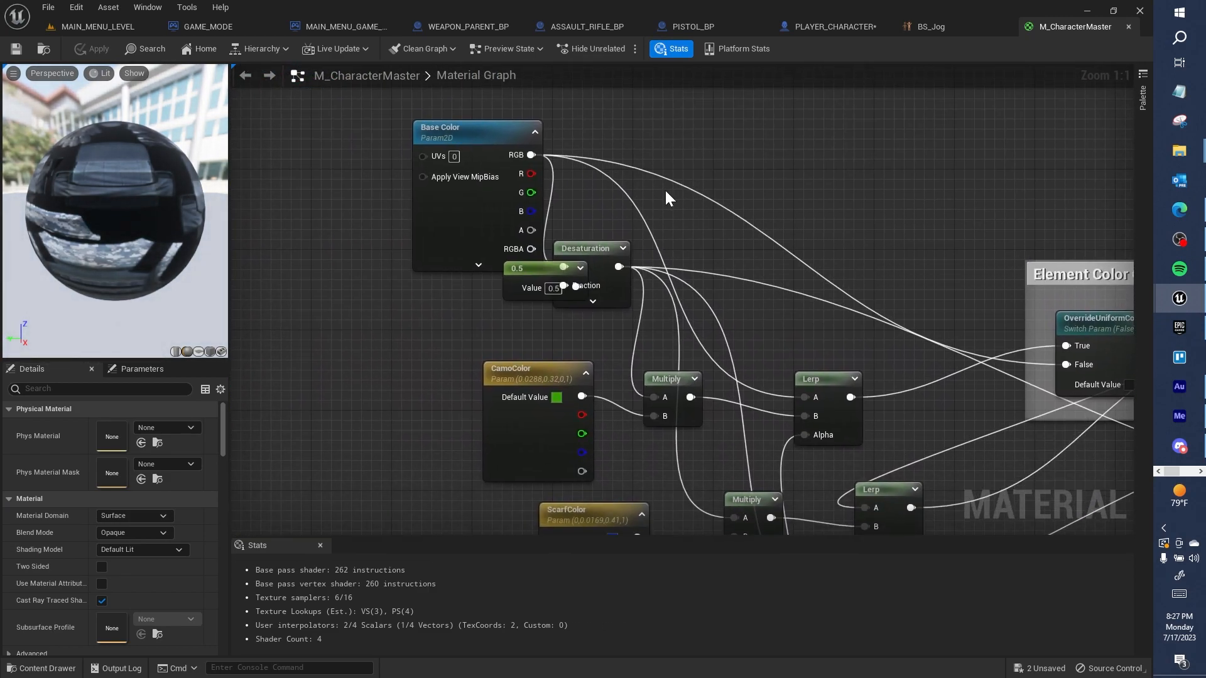
left_click_drag(551, 270, 468, 299)
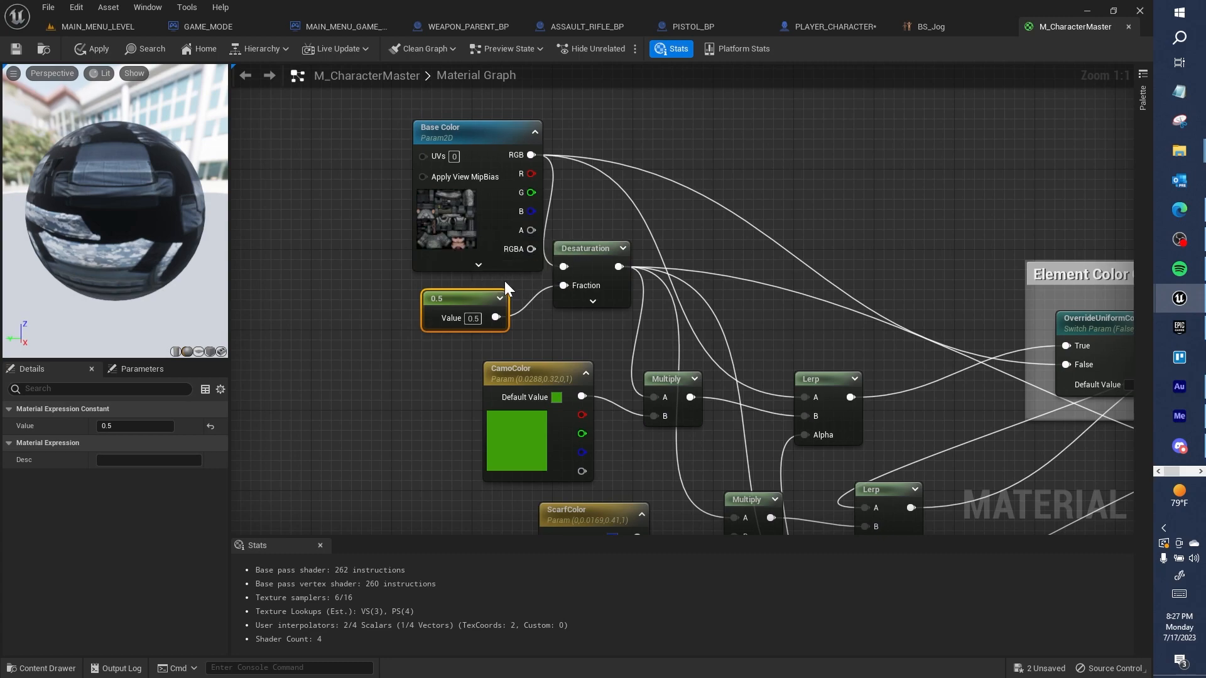
Examine the color mask, roughness mask and emissive color sections of the M_CharacterMaster material graph
right_click_drag(651, 337, 590, 131)
right_click_drag(706, 418, 637, 266)
right_click_drag(691, 341, 669, 359)
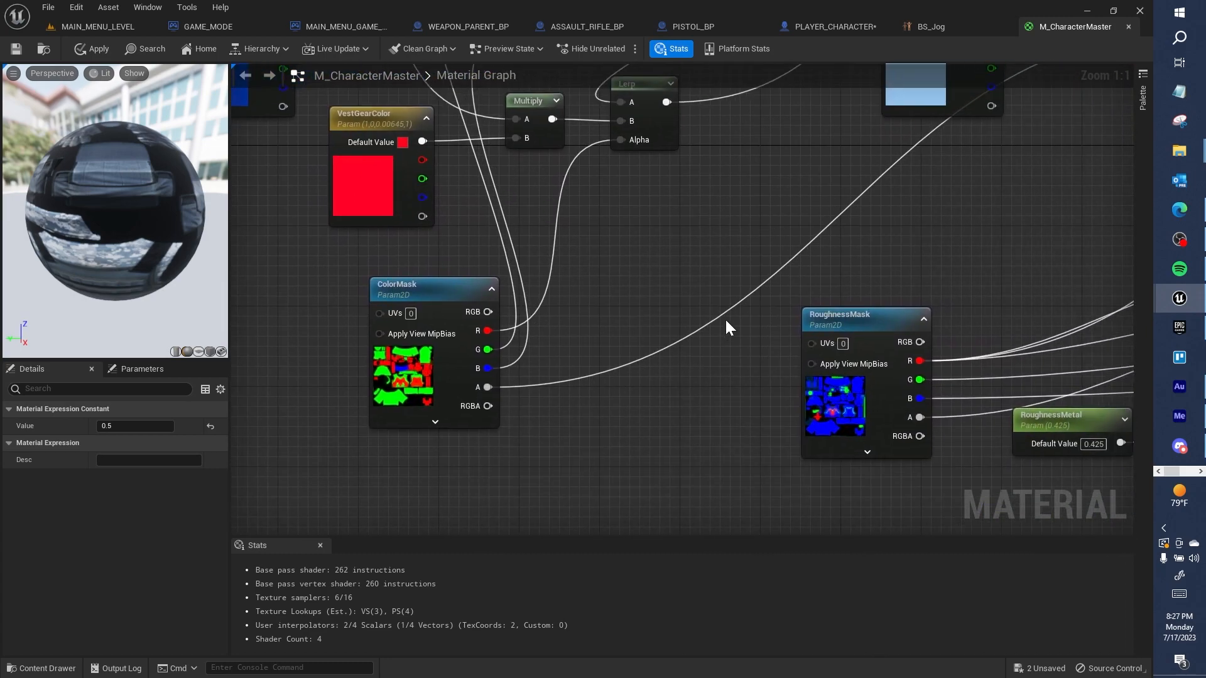
right_click_drag(998, 232, 767, 232)
right_click_drag(944, 164, 646, 310)
right_click_drag(898, 215, 763, 104)
right_click_drag(1012, 211, 856, 158)
scroll(906, 216, "down", 3)
right_click_drag(882, 427, 937, 206)
right_click_drag(742, 290, 996, 157)
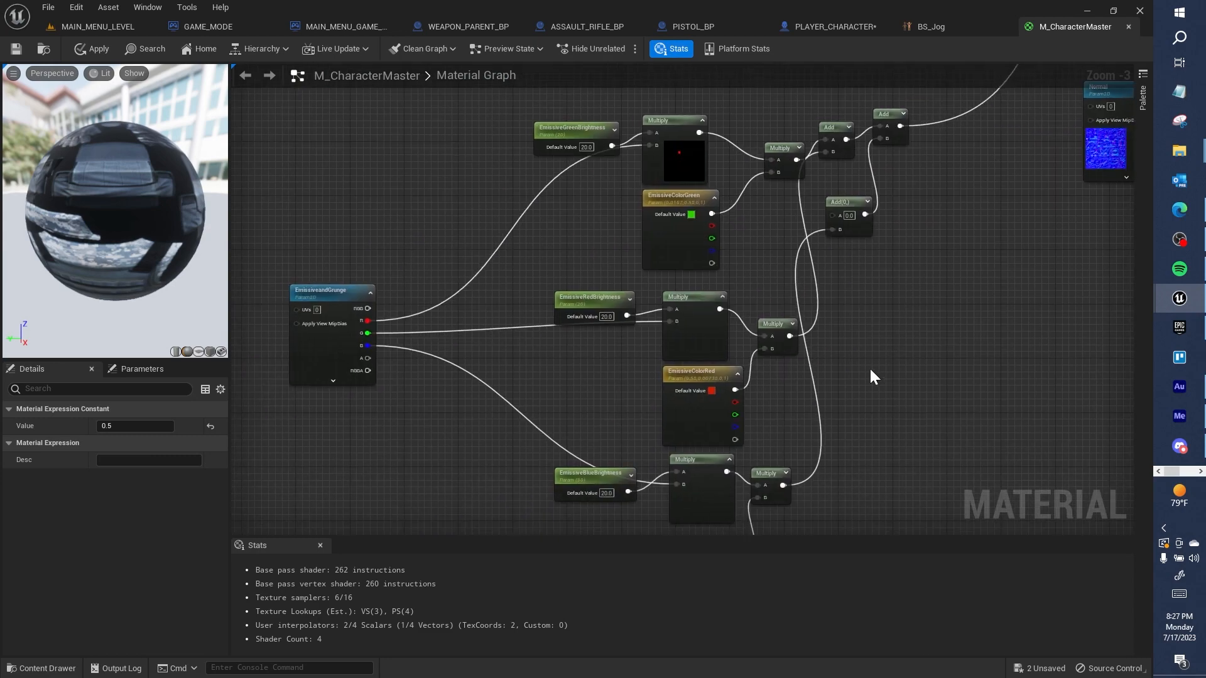
right_click_drag(886, 394, 858, 238)
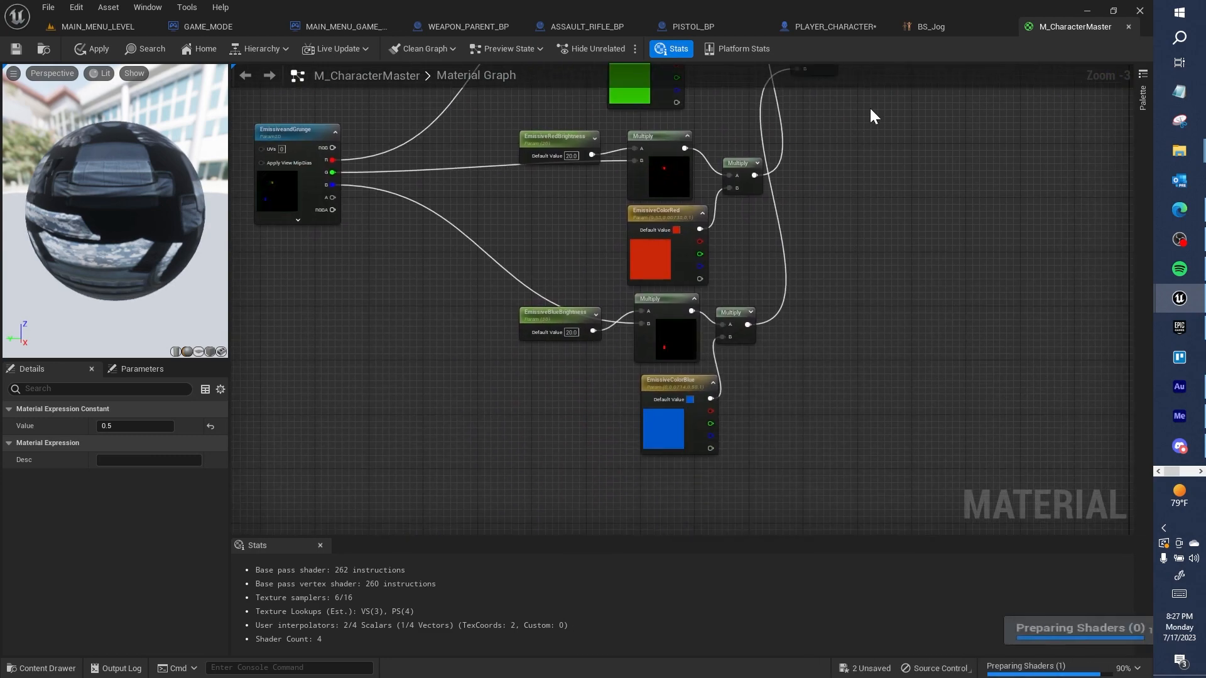
right_click_drag(873, 104, 760, 273)
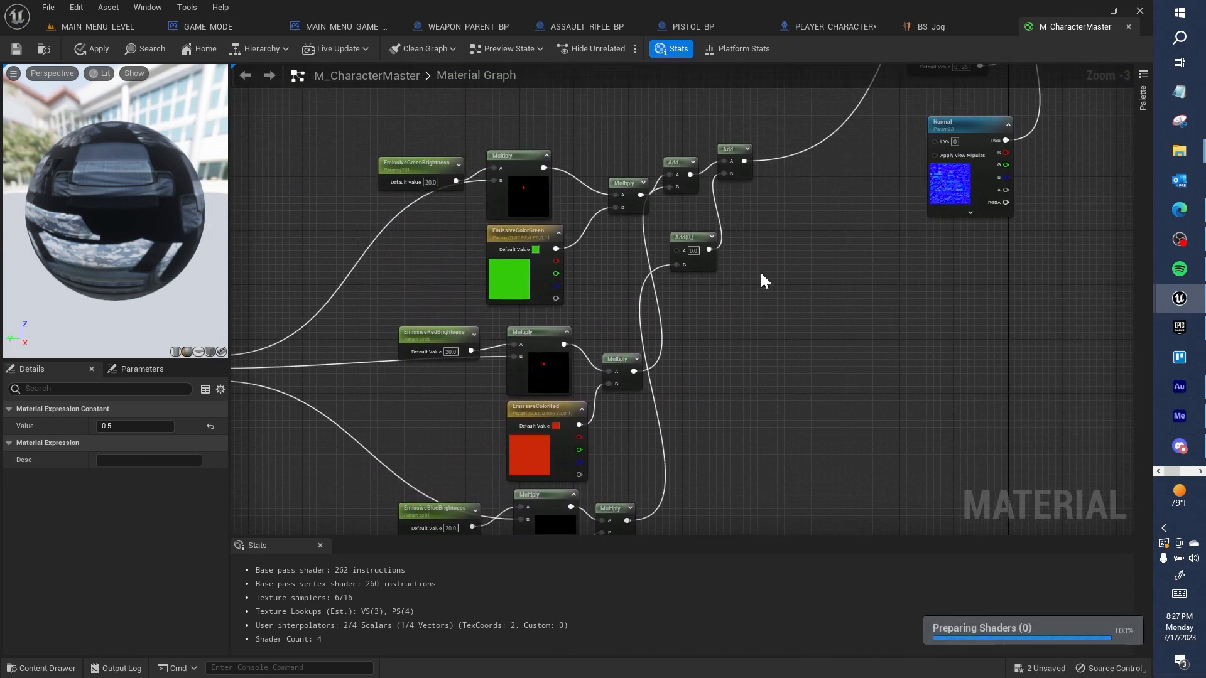
Return to the main menu level and check the details of MW_Style1_Male_Skeleton and MW_Style1_Female in the MilitaryCharSilver folder
left_click(132, 29)
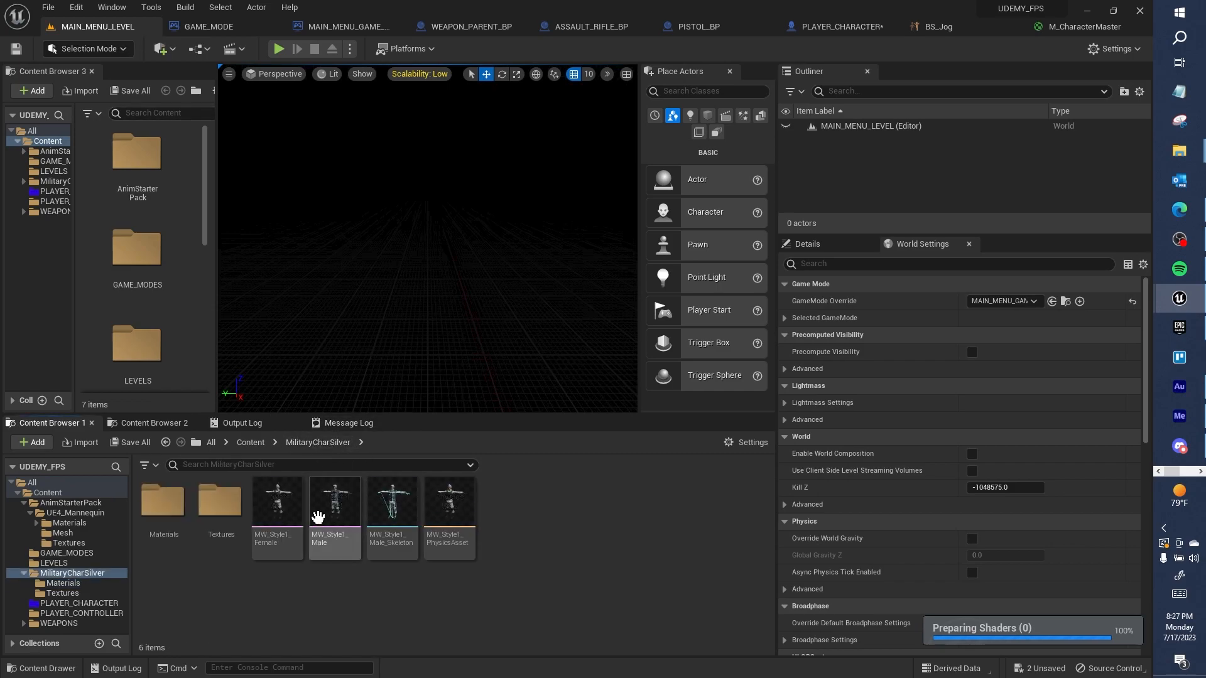
left_click(395, 521)
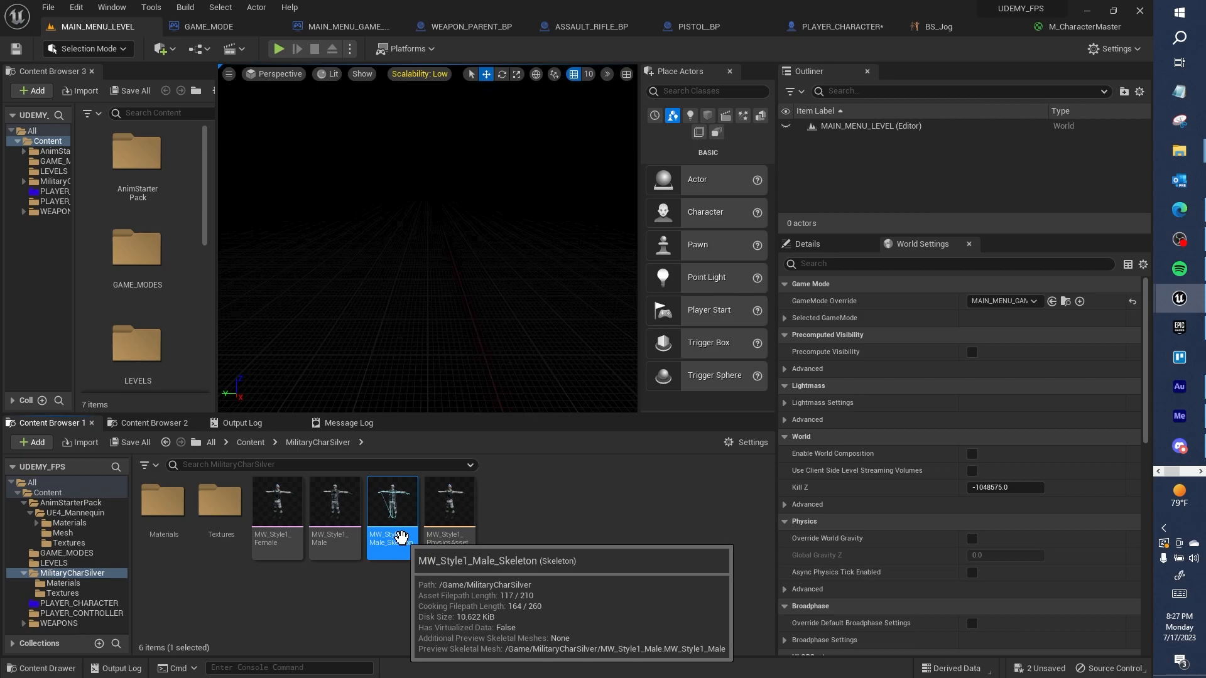
left_click(283, 548)
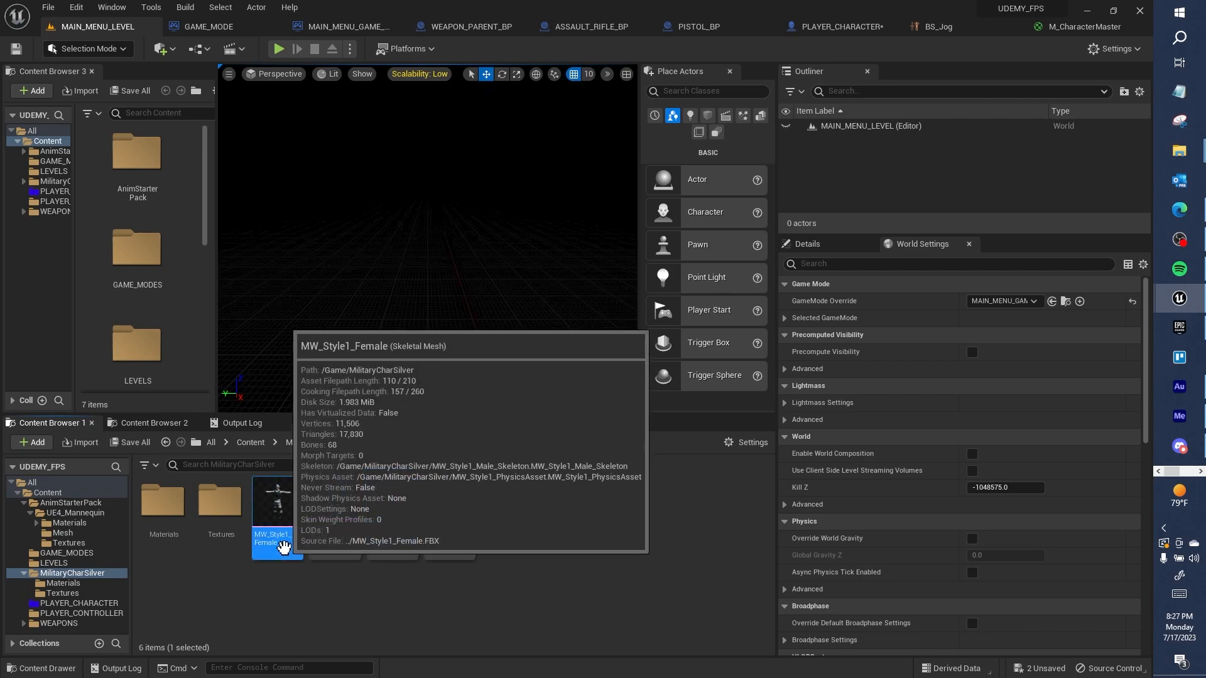
right_click(282, 551)
mouse_move(413, 176)
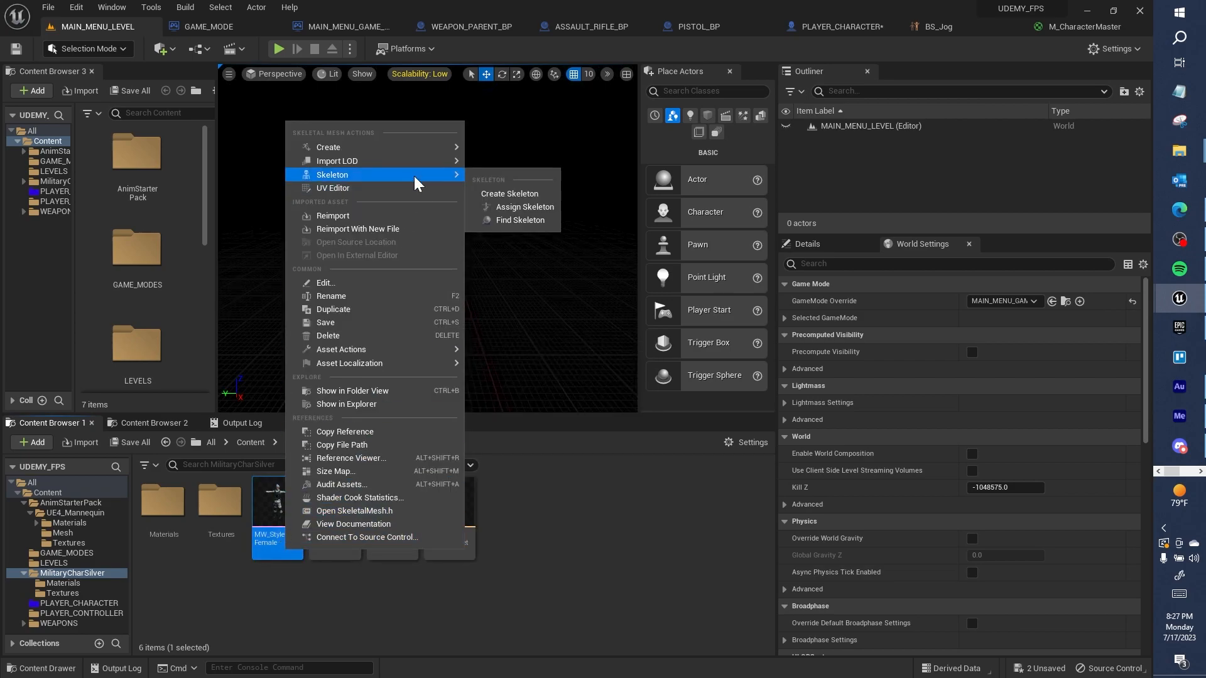
left_click(535, 206)
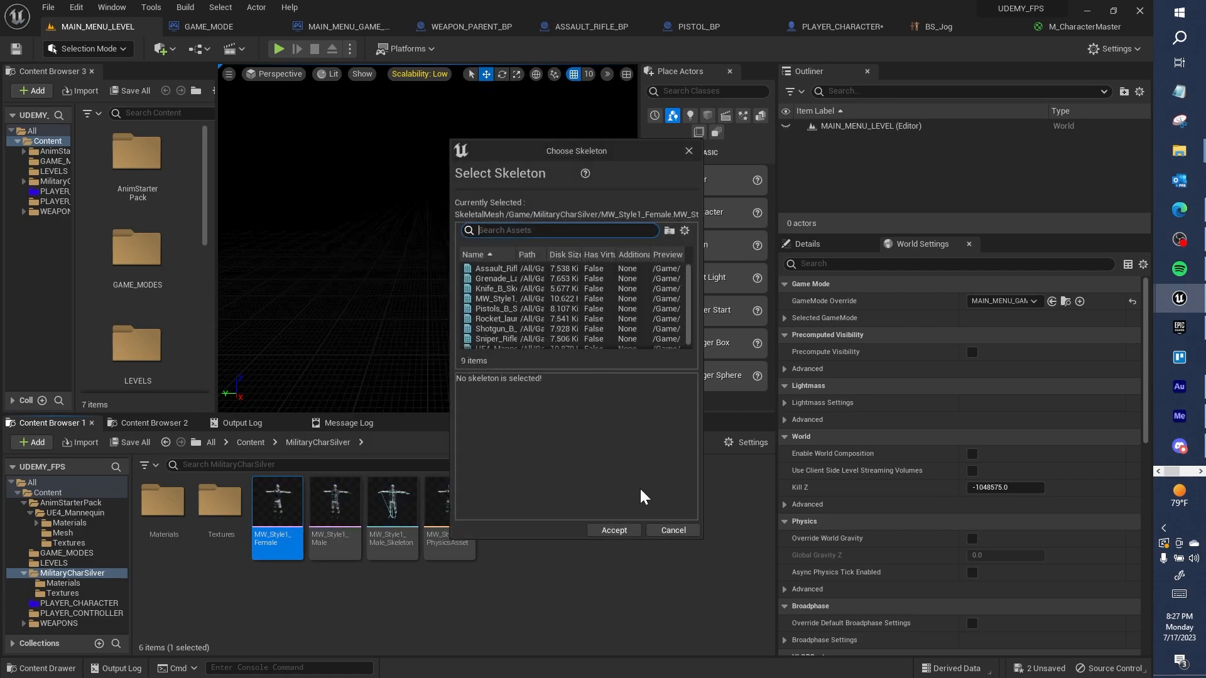
left_click(671, 530)
Assign UE4_Mannequin_Skeleton as the skeleton of the MW_Style1_Female skeletal mesh and save all modified content
right_click(280, 505)
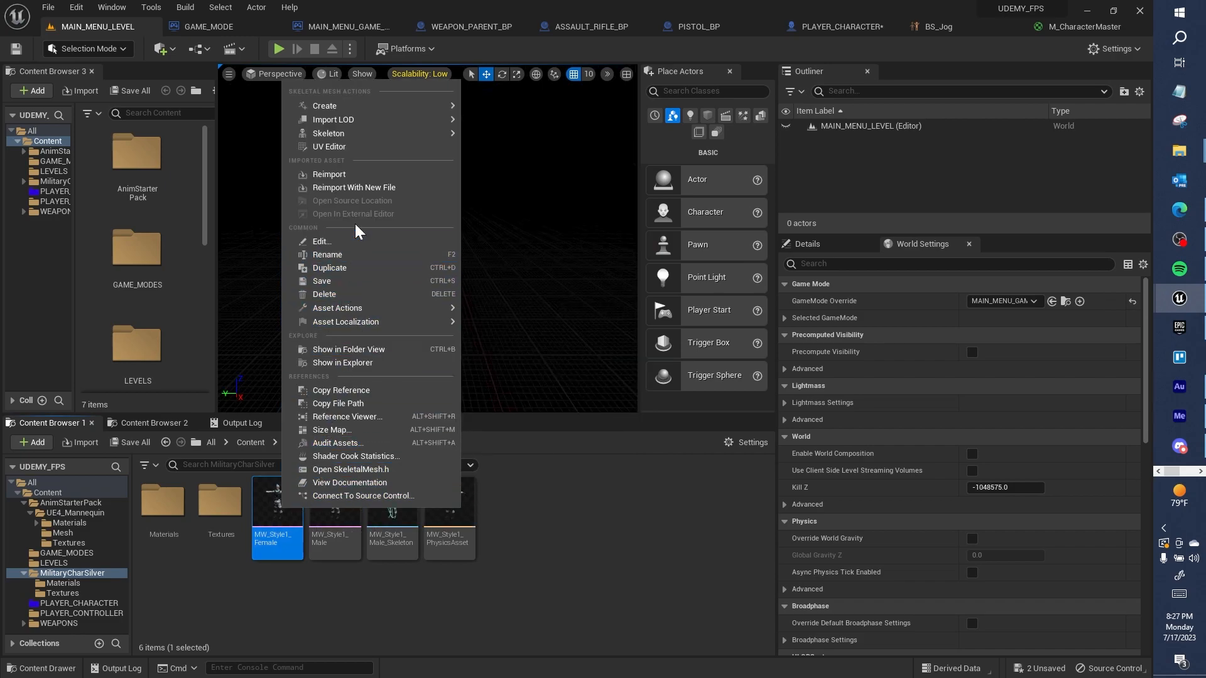
mouse_move(363, 135)
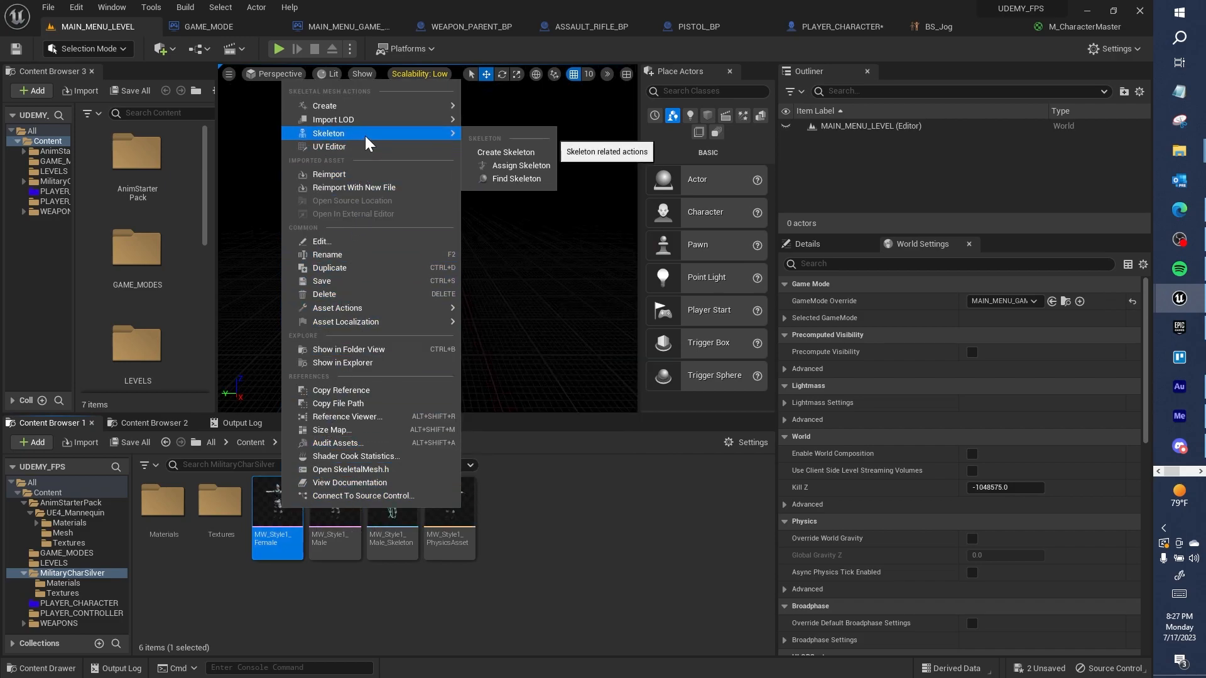
left_click(526, 166)
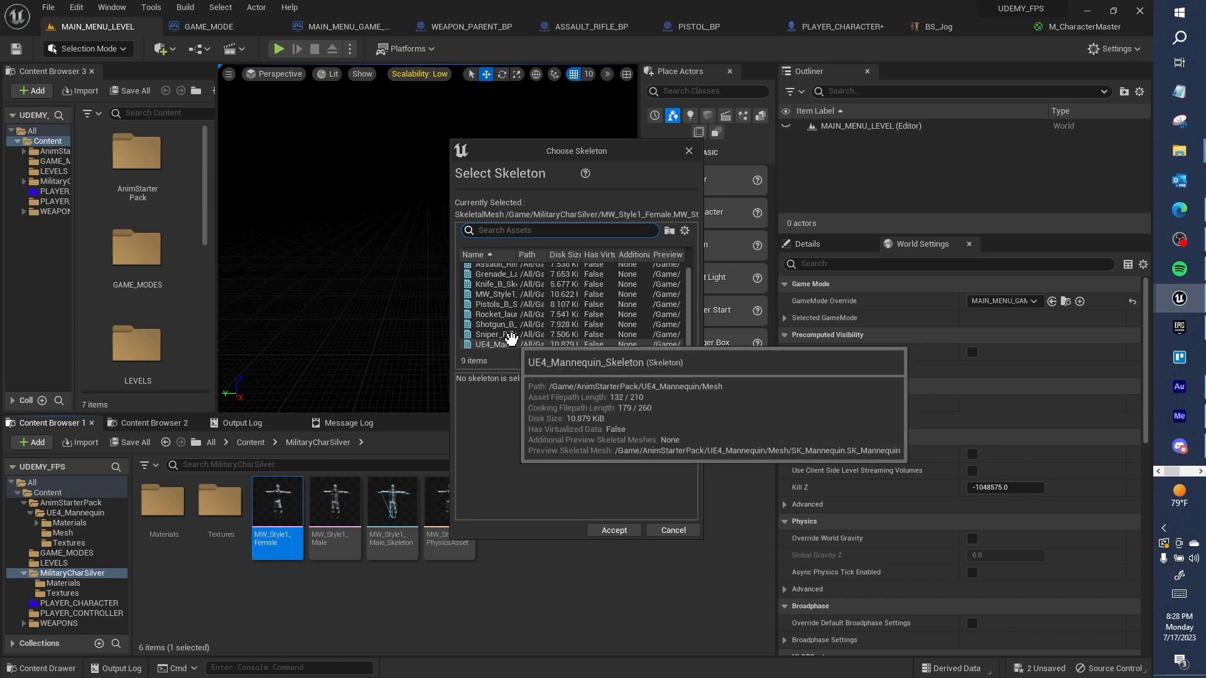
left_click(510, 343)
scroll(590, 443, "down", 10)
scroll(589, 442, "down", 10)
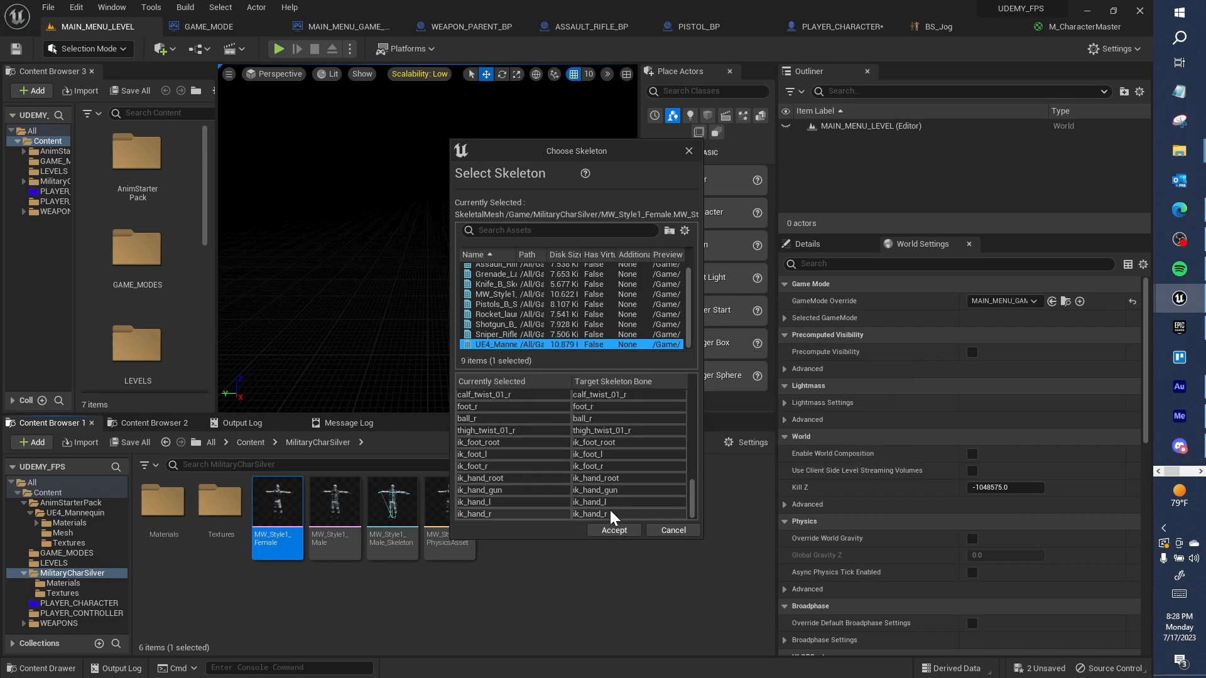
left_click(618, 529)
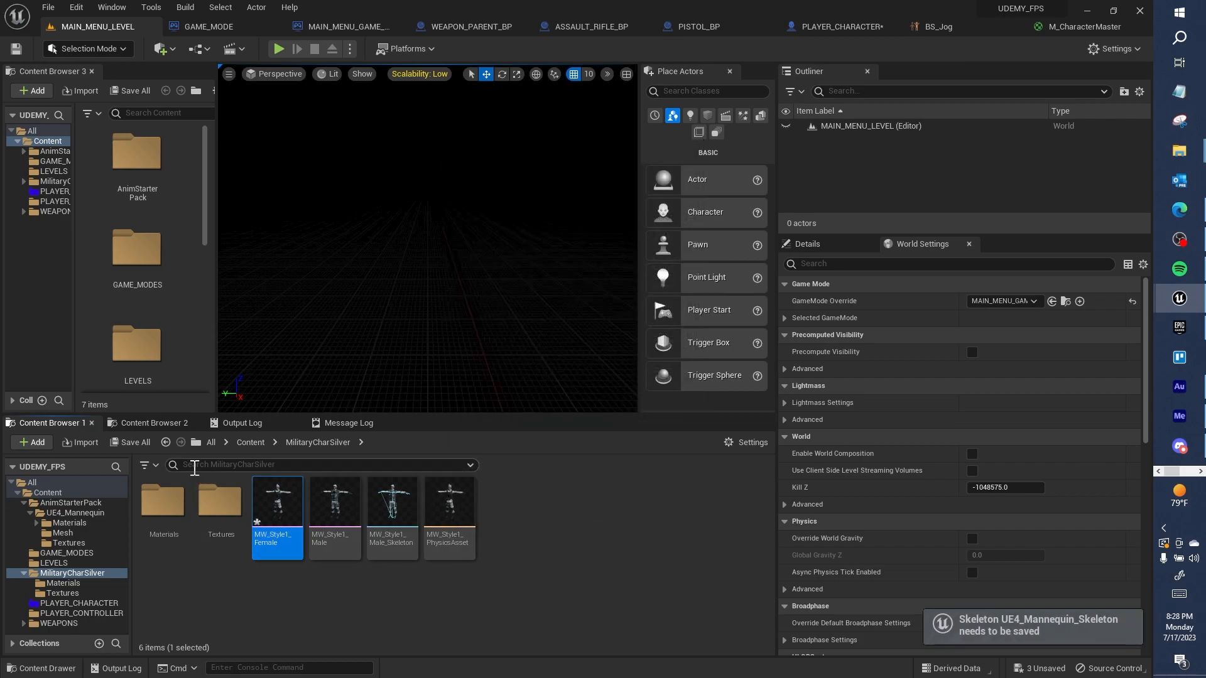
left_click(141, 447)
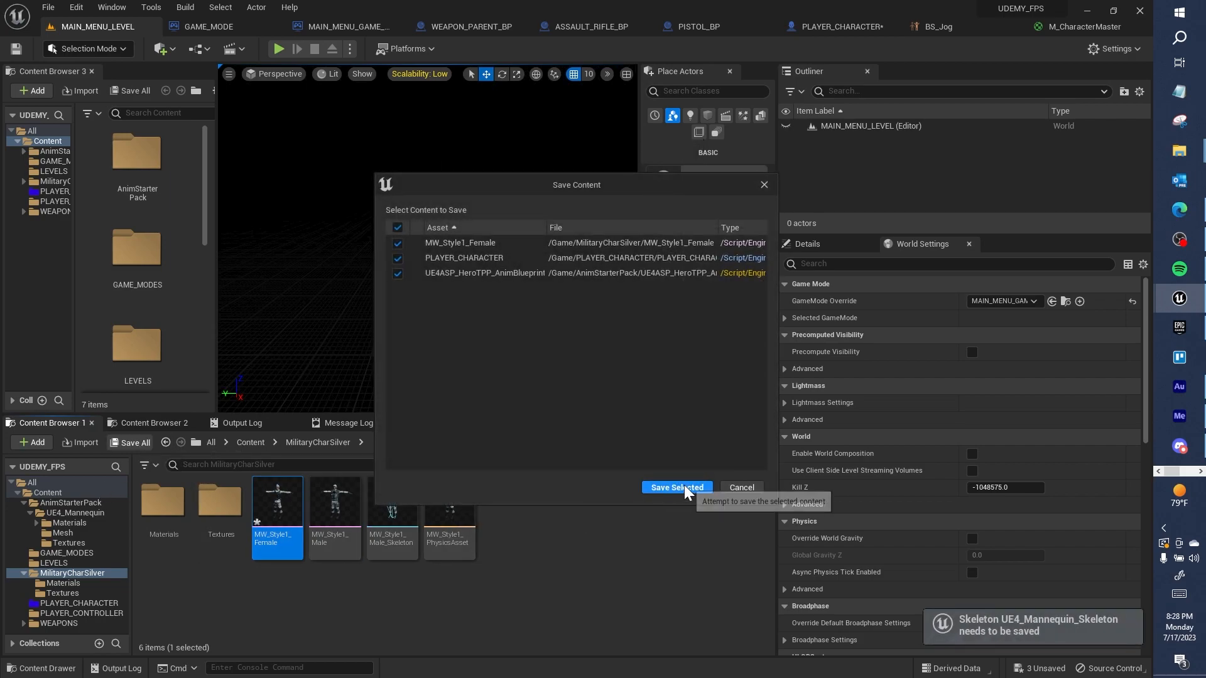
left_click(684, 485)
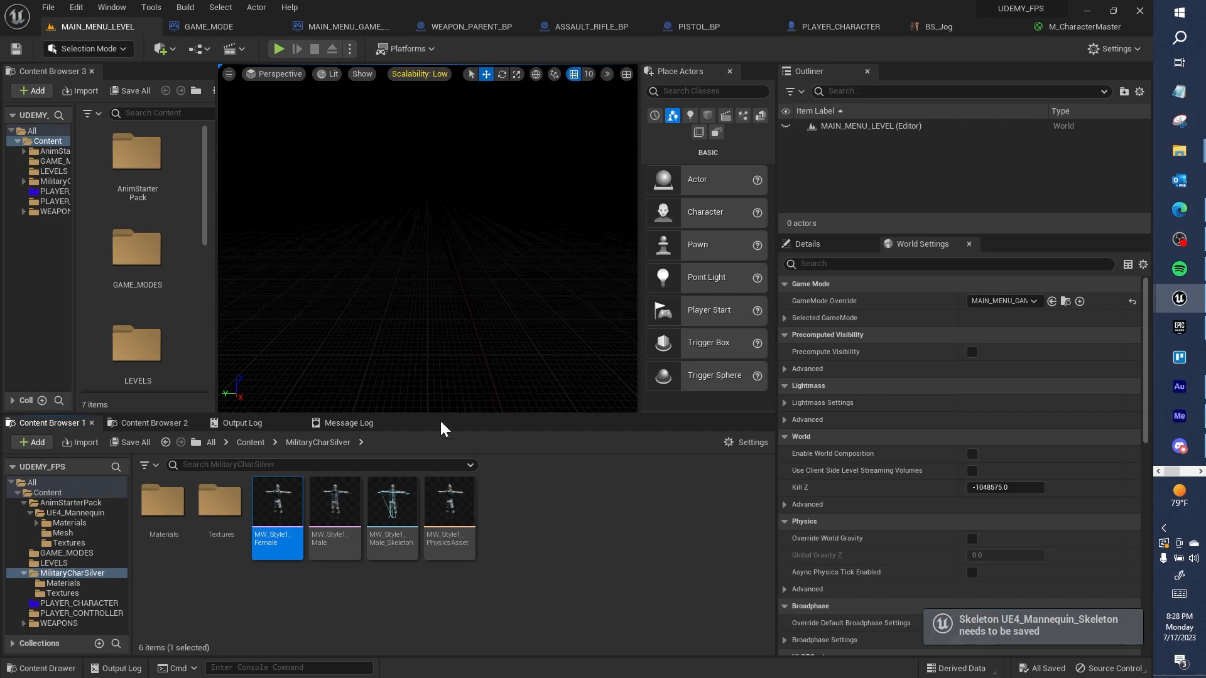
In the PLAYER_CHARACTER Blueprint, set the Mesh component's Anim to Play to Idle_Rifle_Ironsights and compile
left_click(844, 25)
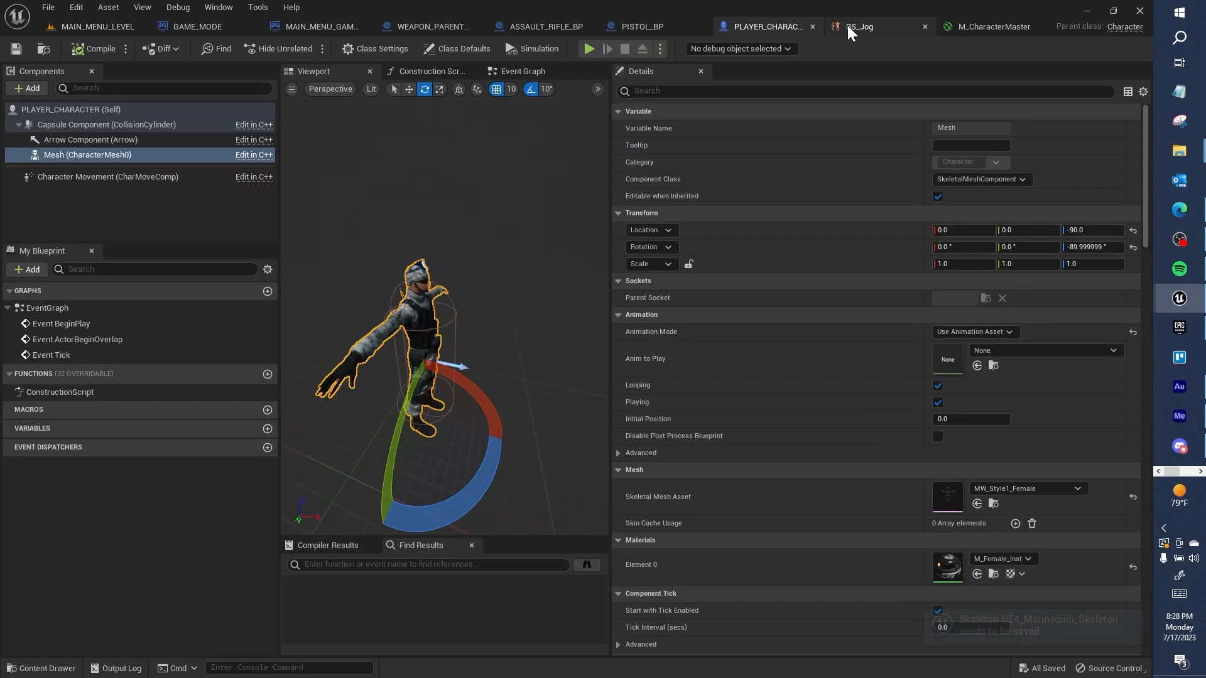
left_click(101, 52)
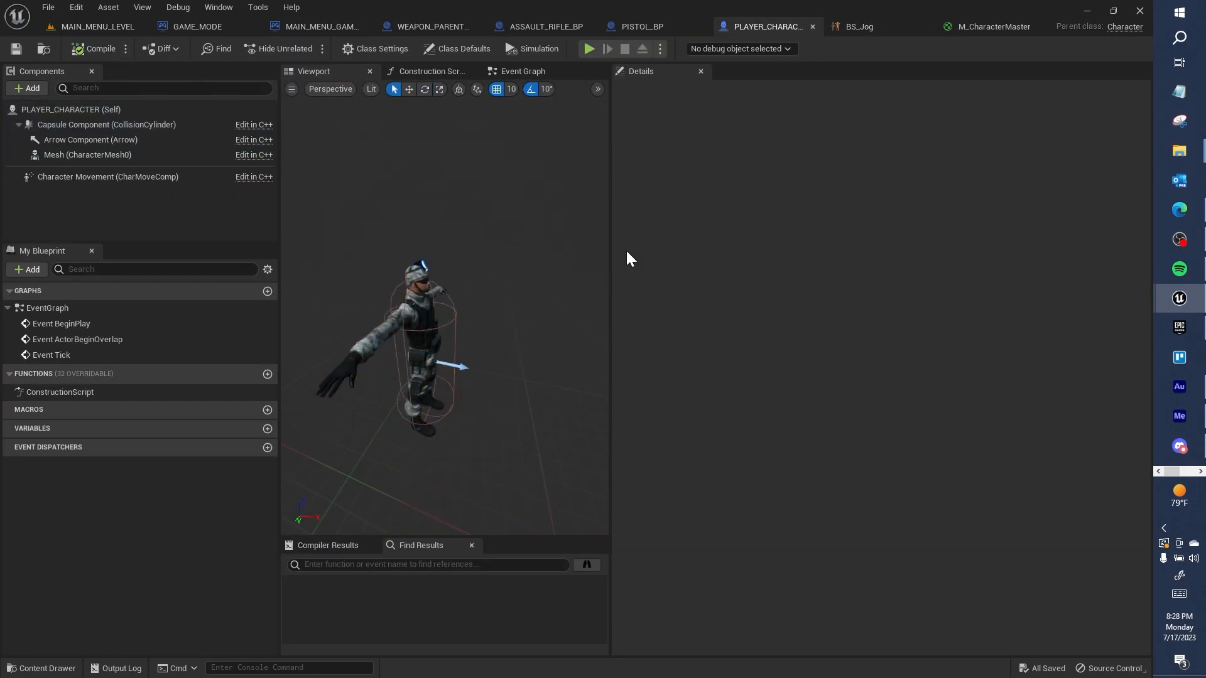
left_click(449, 327)
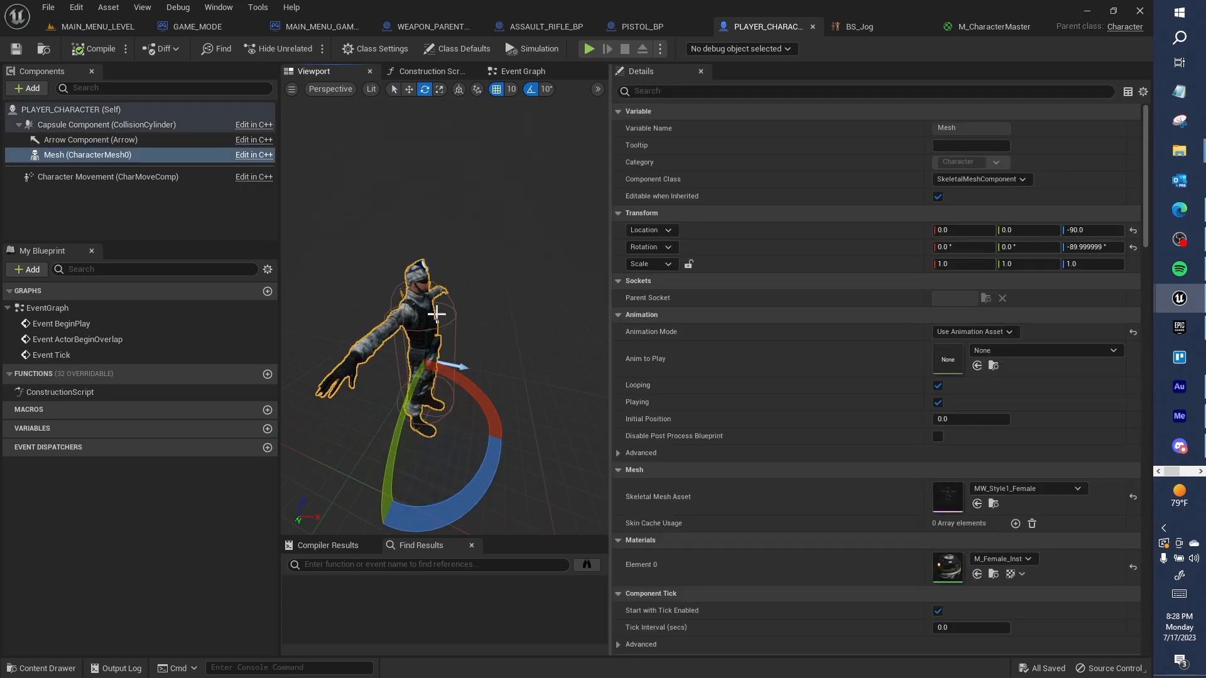
left_click(1005, 350)
scroll(895, 576, "down", 5)
scroll(894, 574, "down", 6)
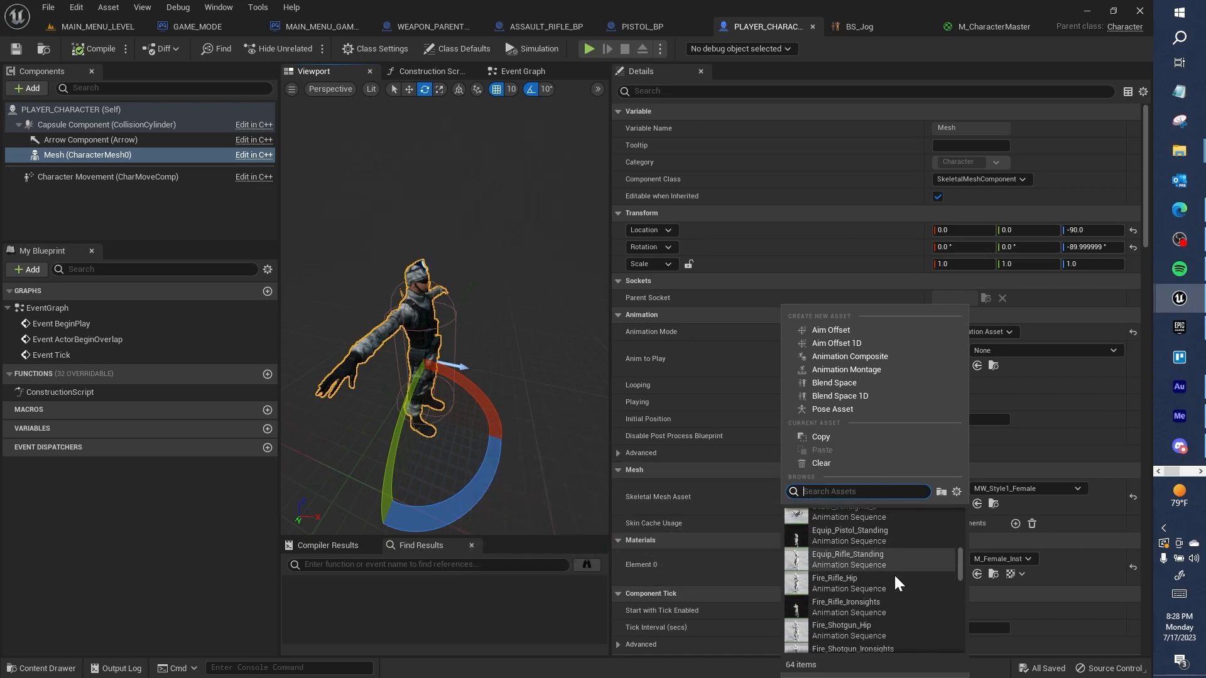
scroll(892, 574, "down", 8)
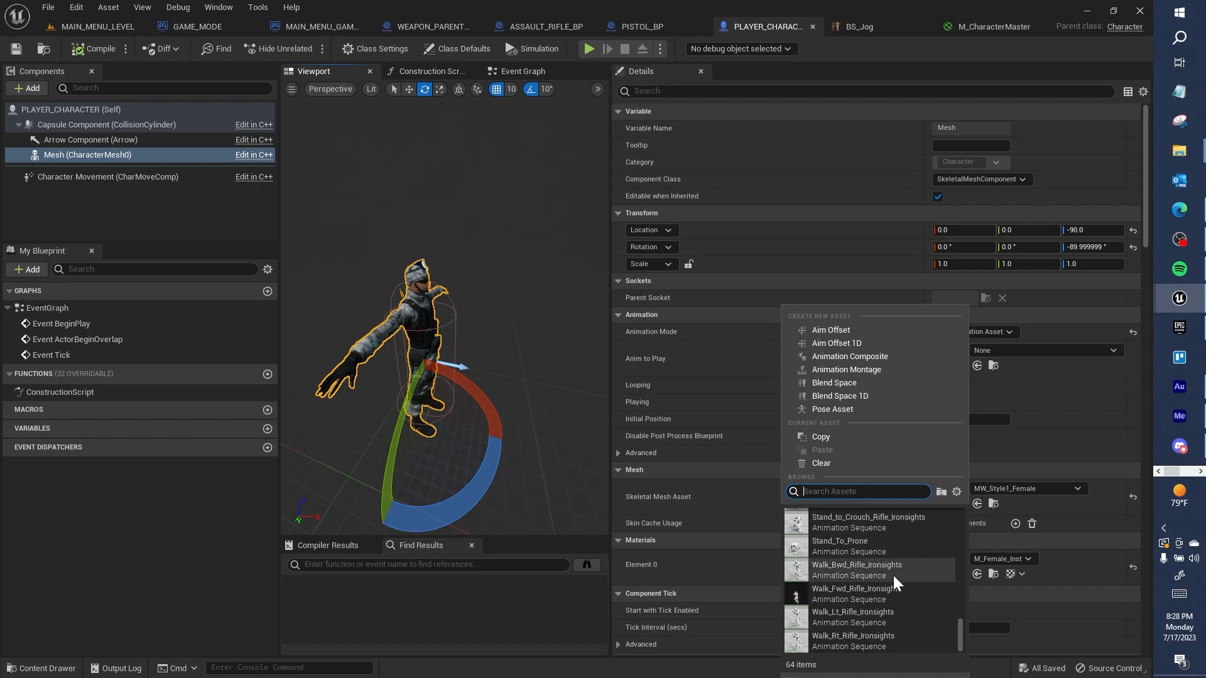
scroll(863, 544, "up", 5)
scroll(864, 545, "up", 6)
scroll(875, 571, "up", 3)
left_click(863, 492)
type("IDLE")
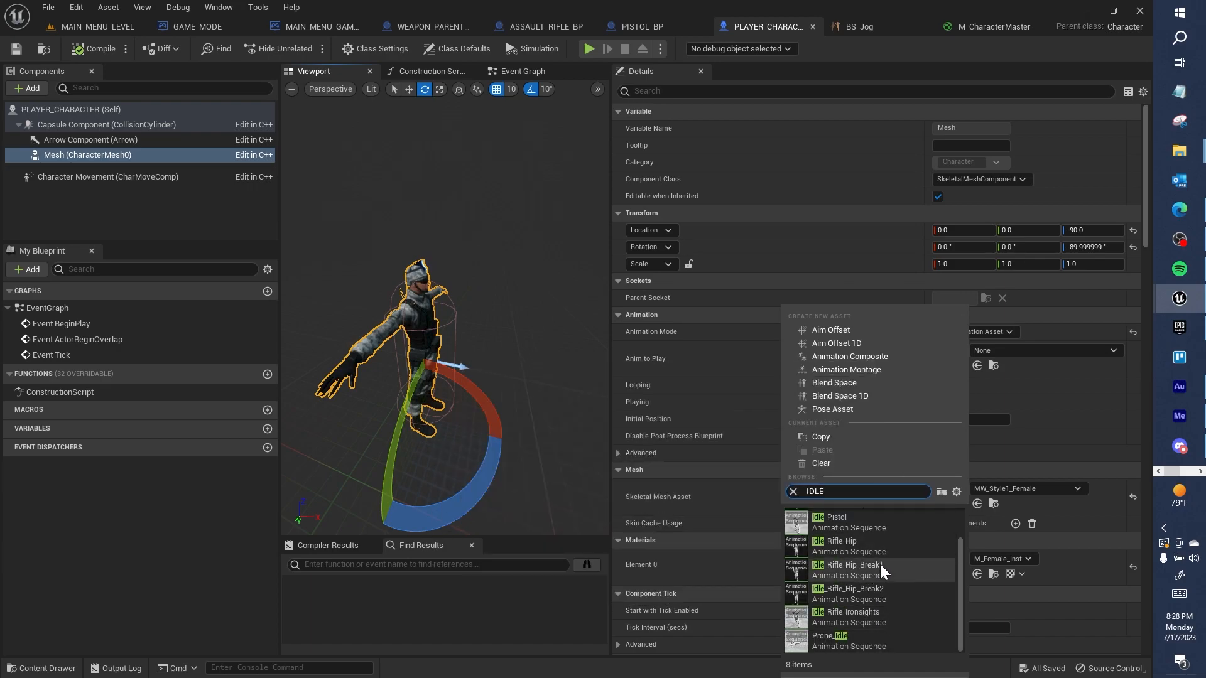
left_click(878, 610)
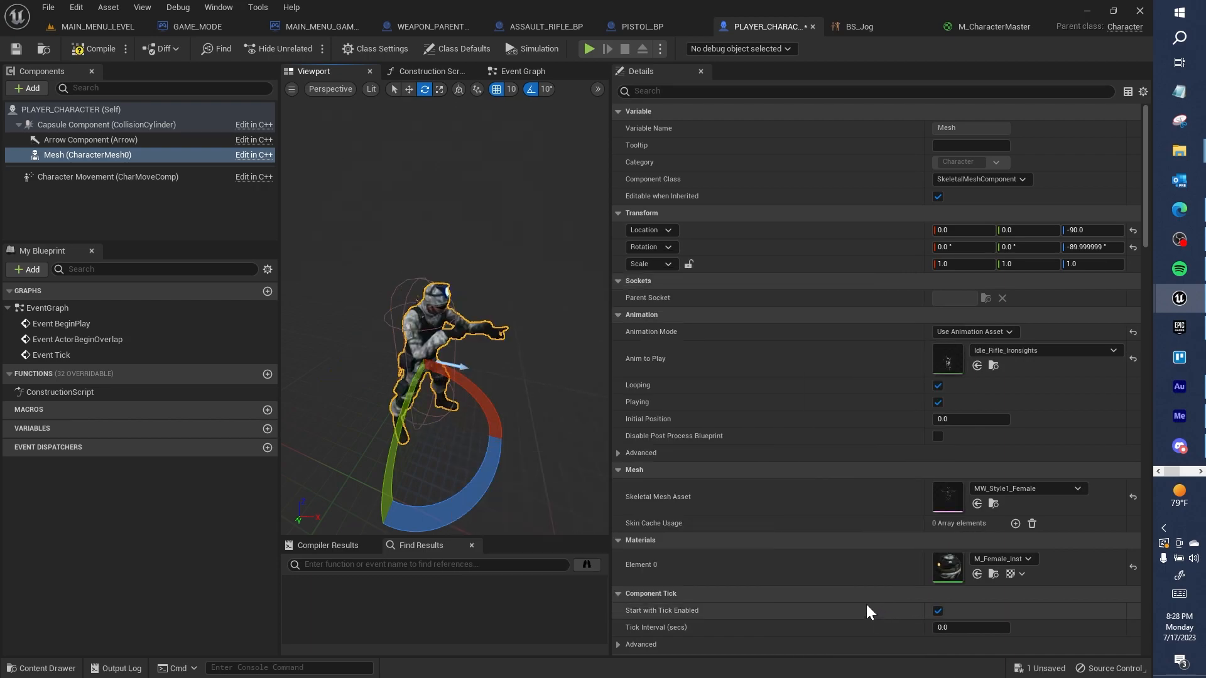
left_click(86, 49)
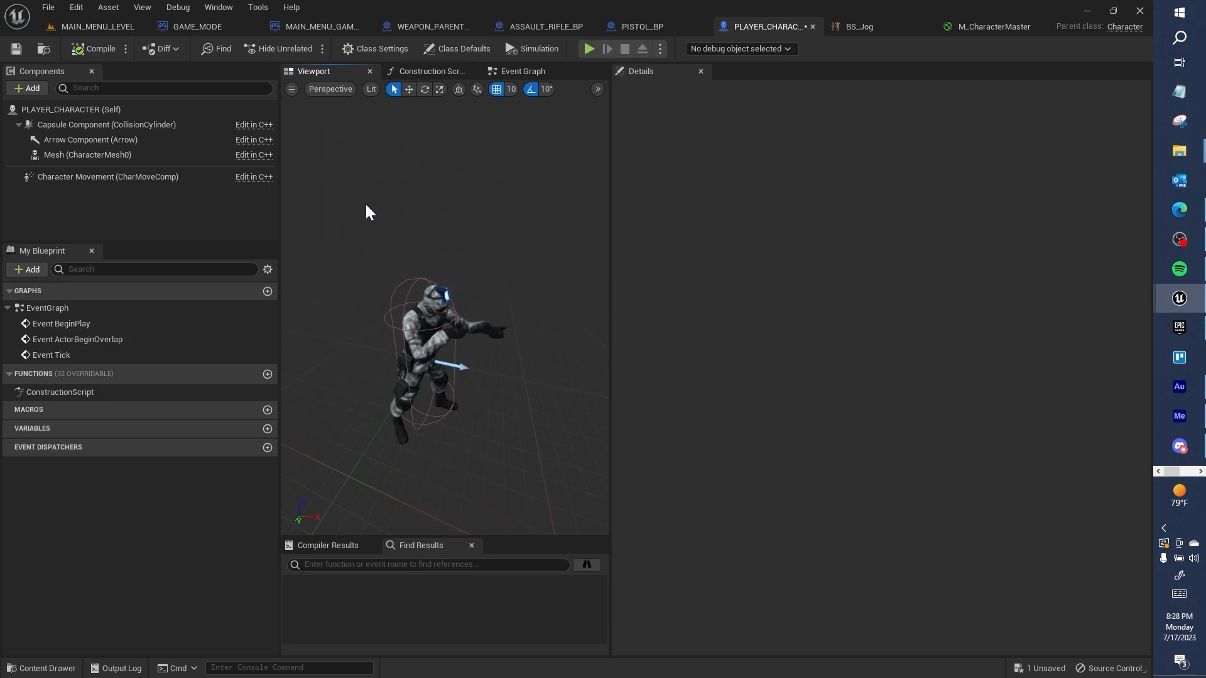
Return to MAIN_MENU_LEVEL and create a folder named EFFECTS_FX in the Content folder
left_click(101, 20)
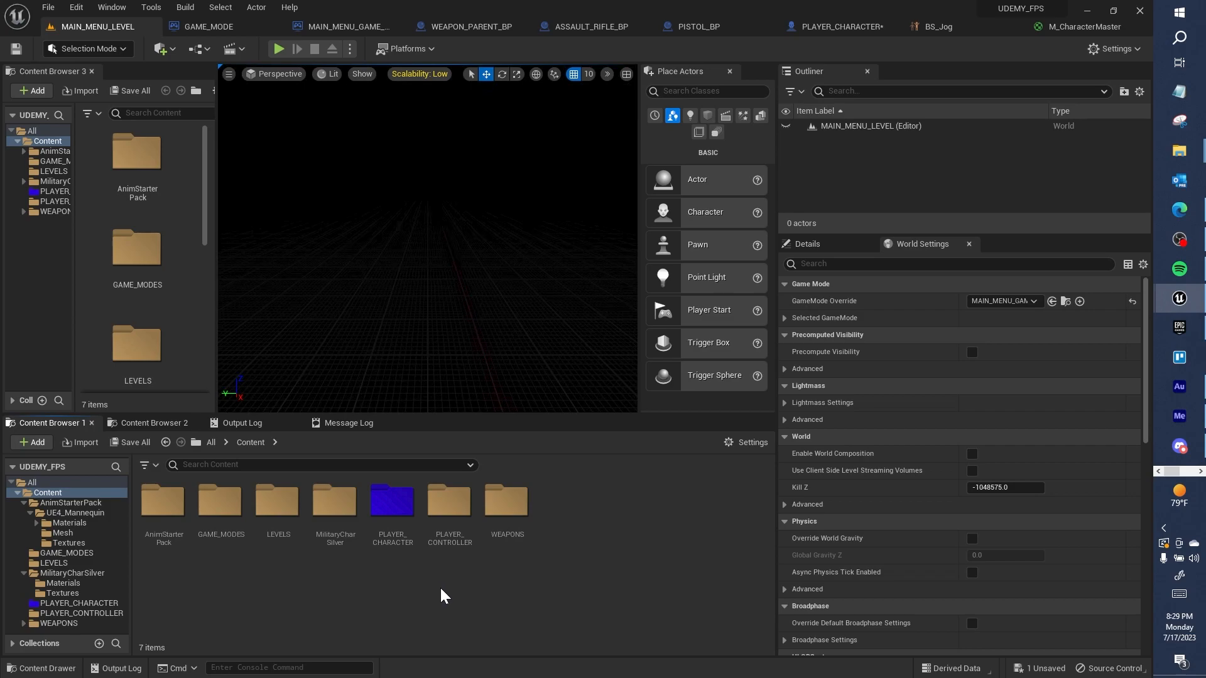
right_click(560, 509)
left_click(633, 131)
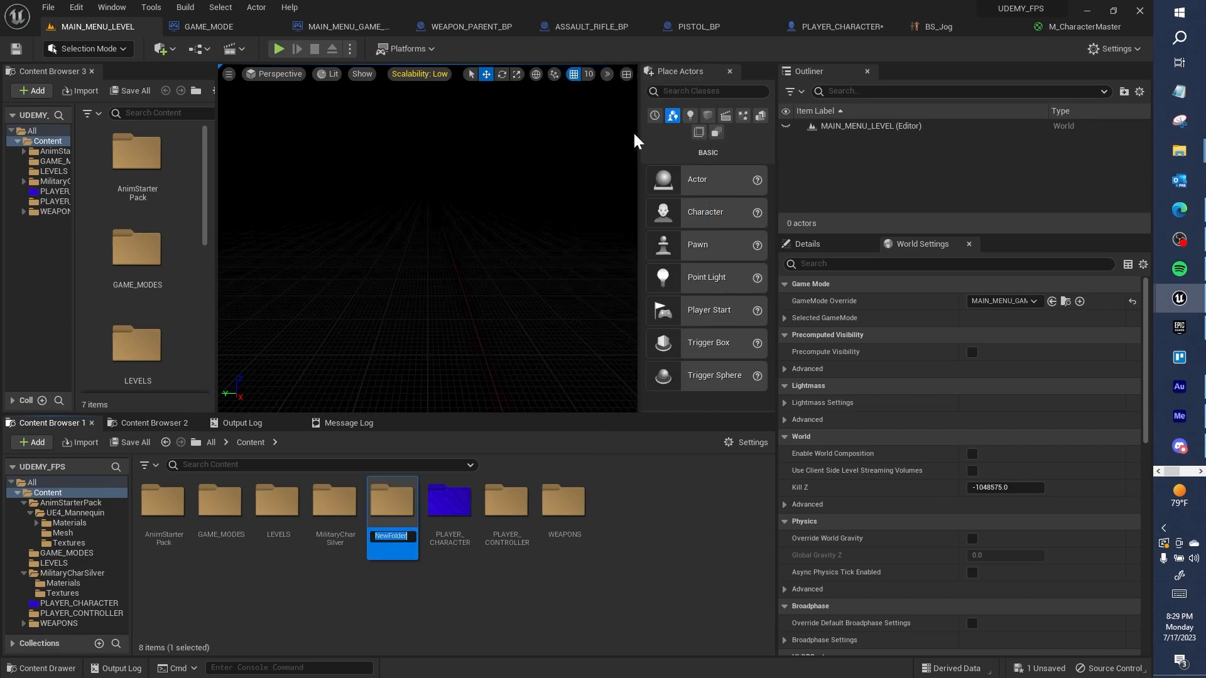
type("EFFECTS -")
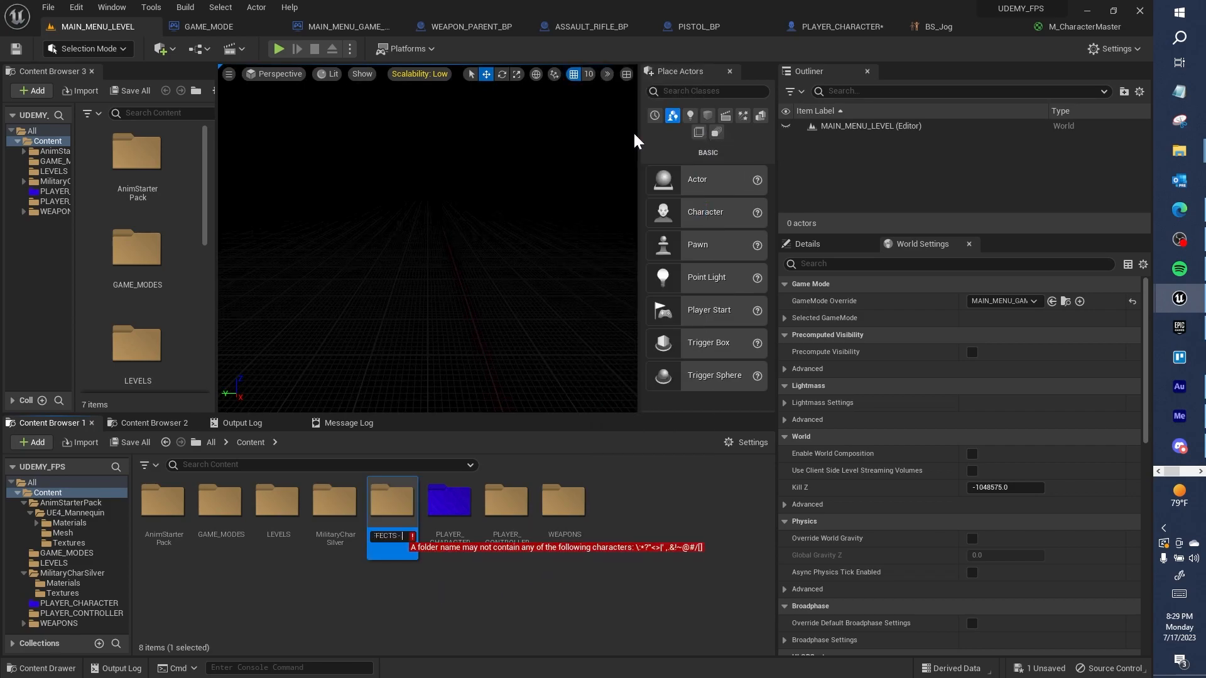
type("_FX")
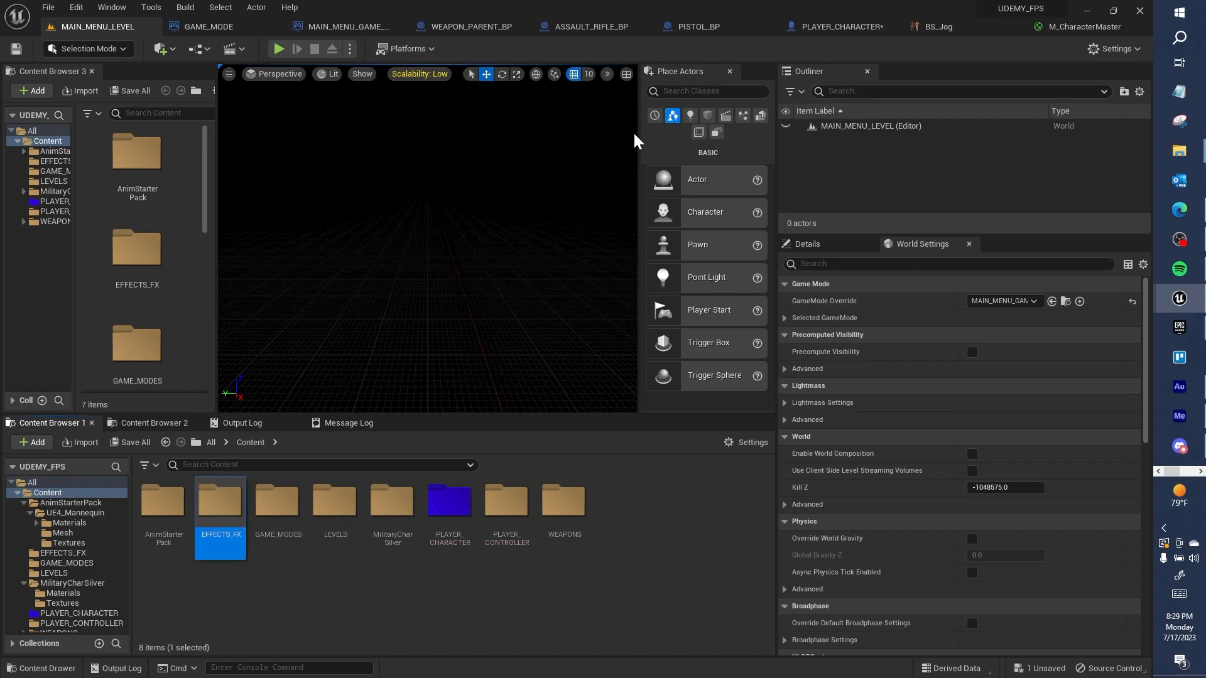
key("Return")
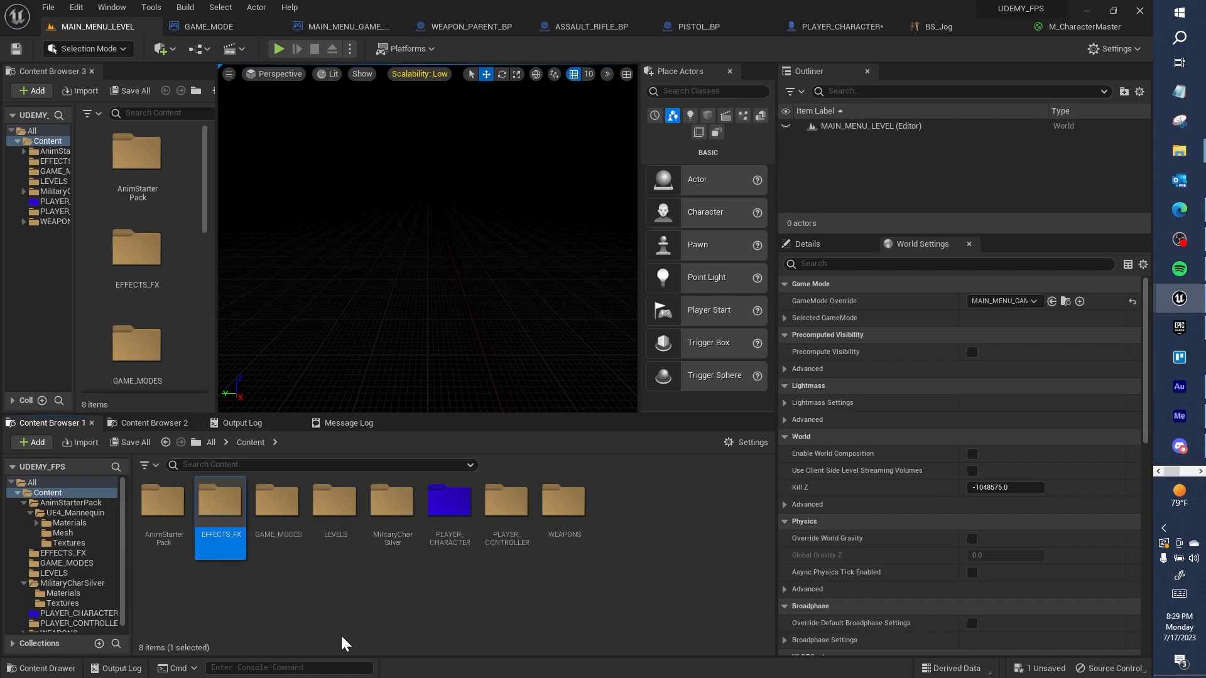
Move the FX and Sound folders from WEAPONS/MilitaryWeapDark into the EFFECTS_FX folder
double_click(561, 512)
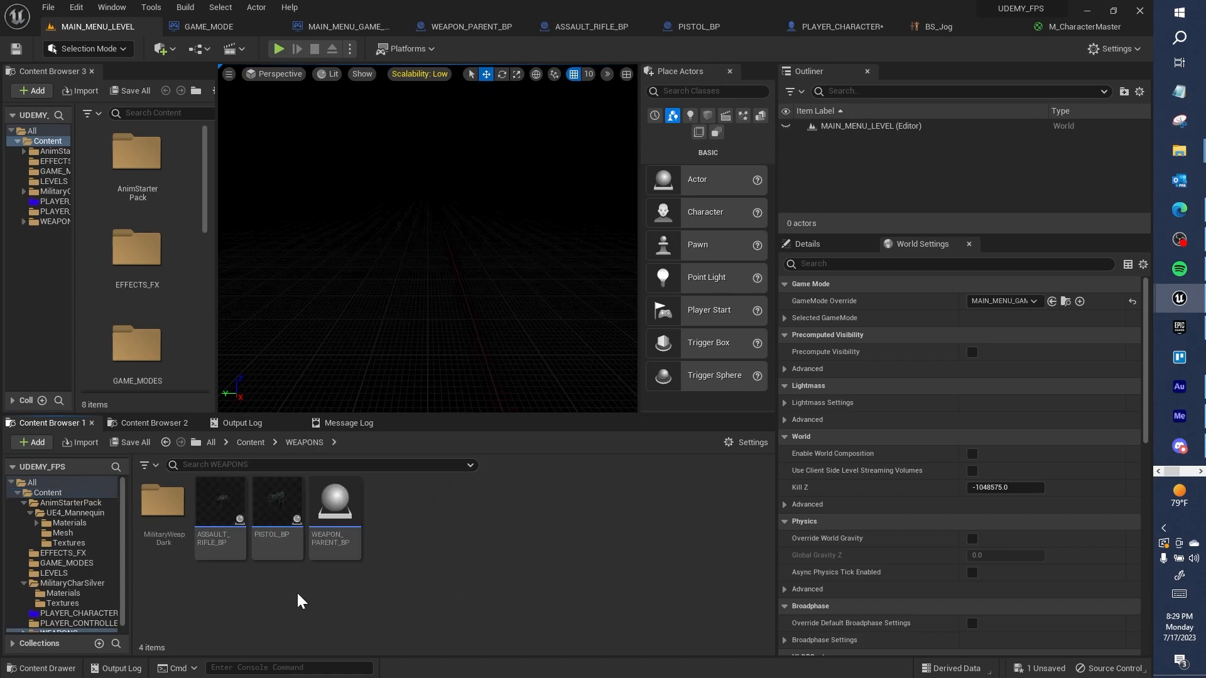
double_click(182, 539)
left_click(183, 544)
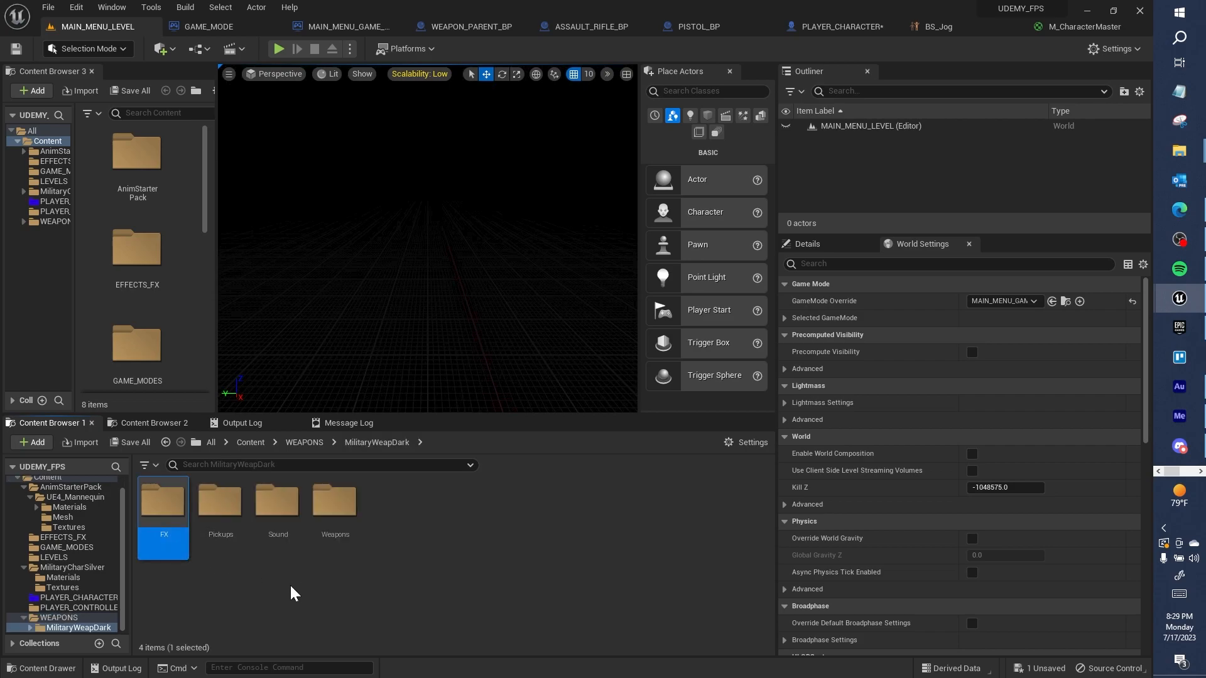
left_click(277, 506, "ctrl")
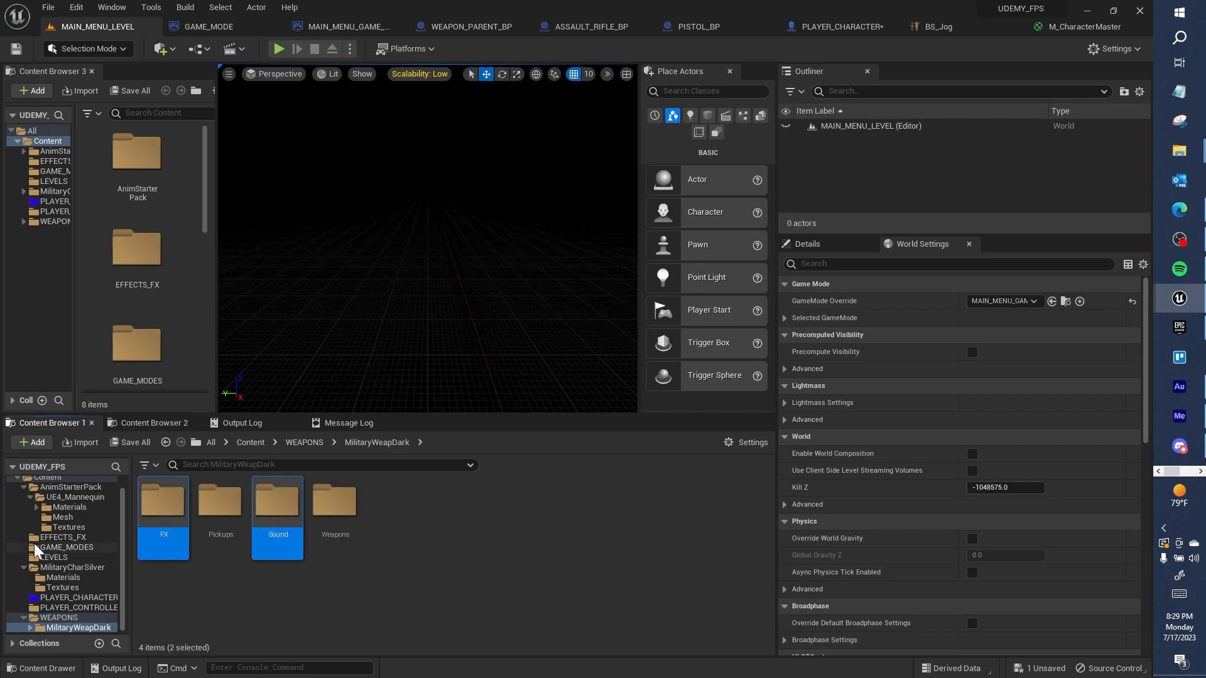
left_click_drag(168, 539, 104, 538)
left_click(156, 564)
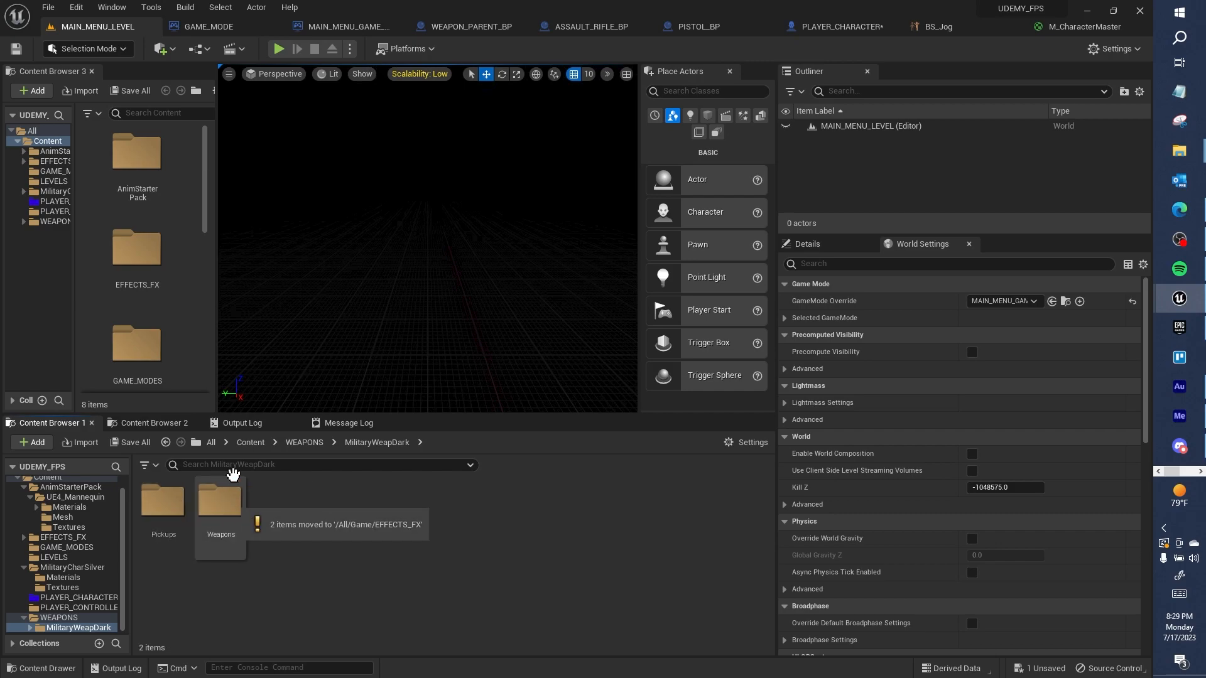
Create a folder named PICKUP_ITEMS in the Content folder
left_click(251, 442)
right_click(607, 506)
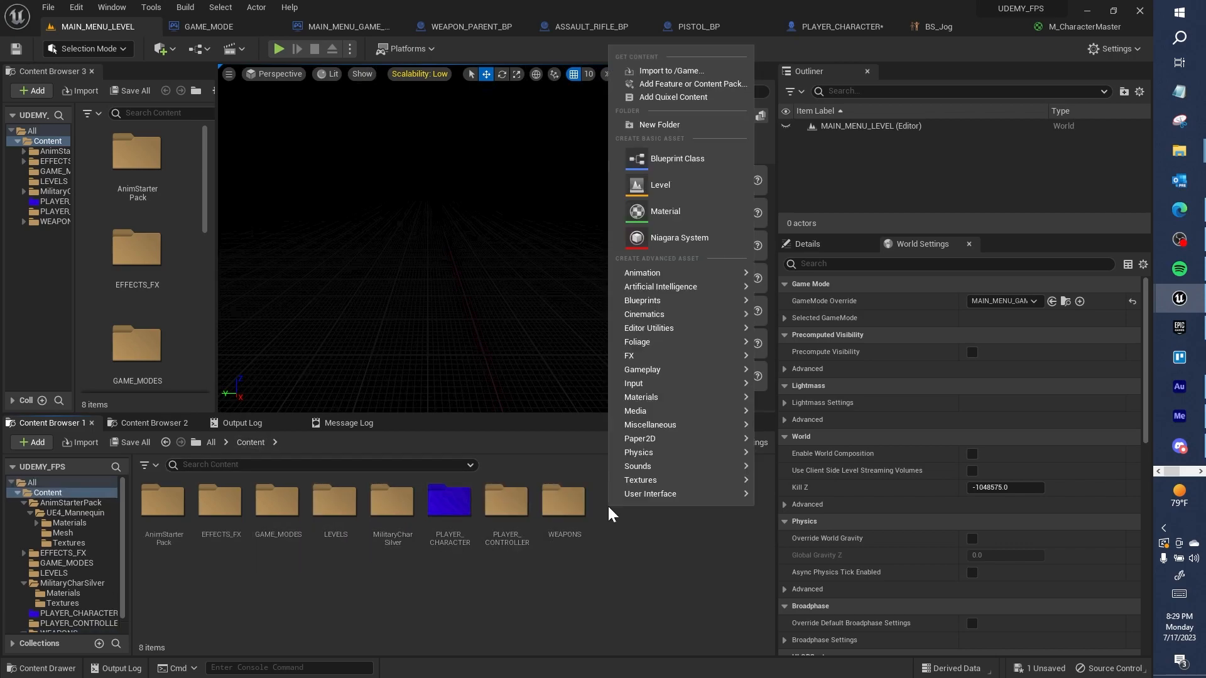
left_click(659, 124)
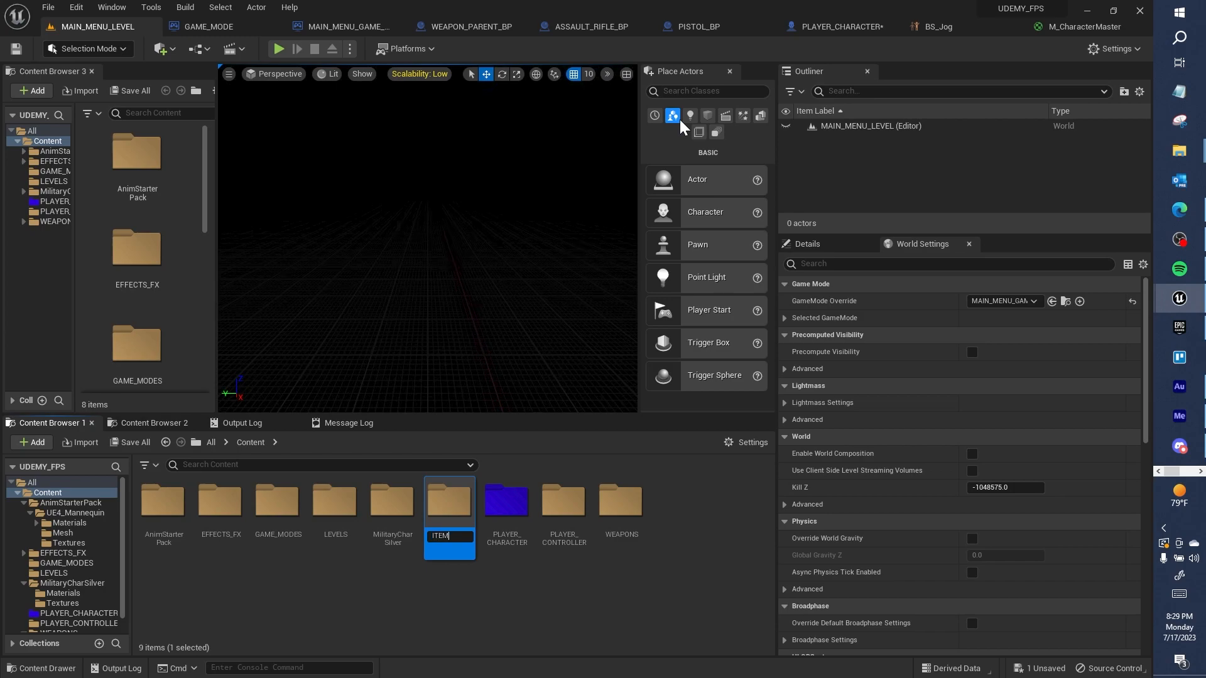
type("PICKU")
type("P_ITEMS")
key("Return")
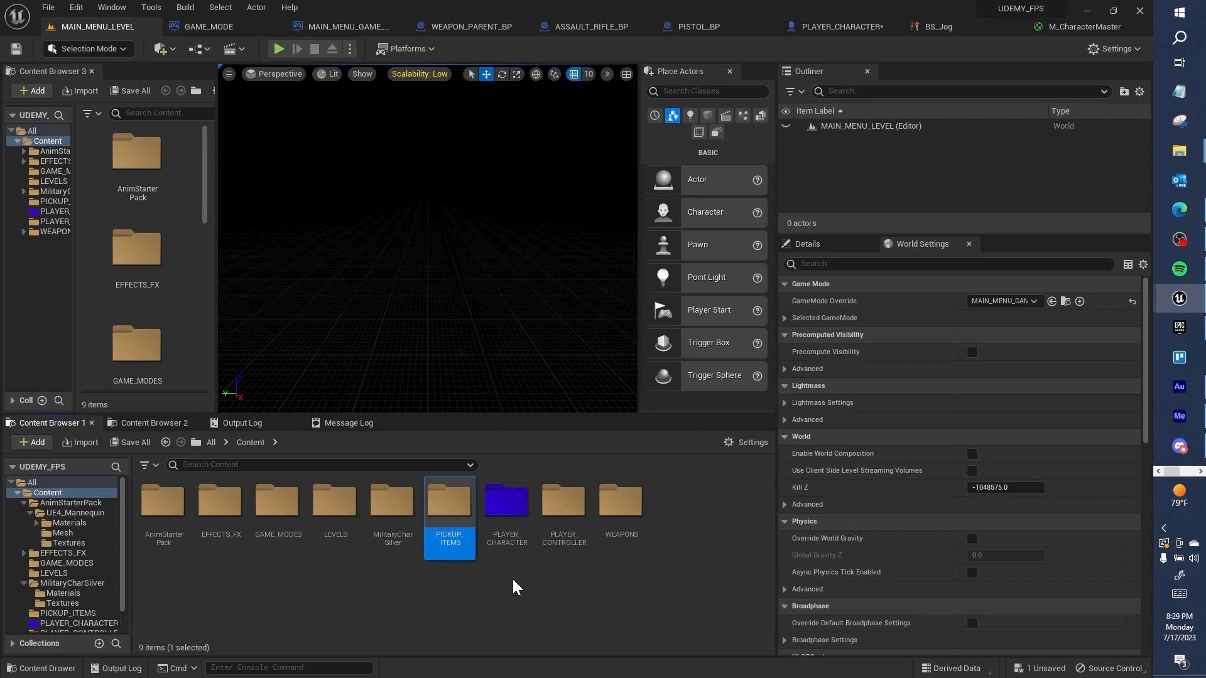
Move the Pickups folder from WEAPONS/MilitaryWeapDark into the PICKUP_ITEMS folder
double_click(619, 528)
double_click(164, 509)
left_click(165, 505)
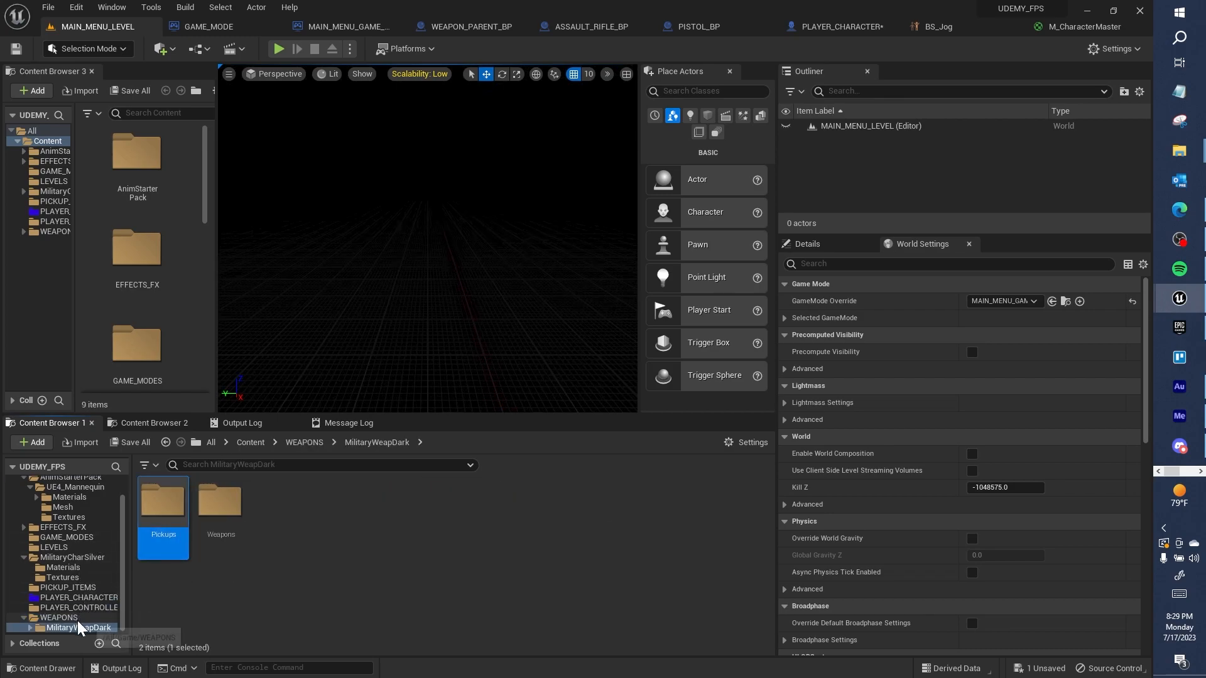
left_click_drag(163, 509, 88, 589)
left_click(164, 613)
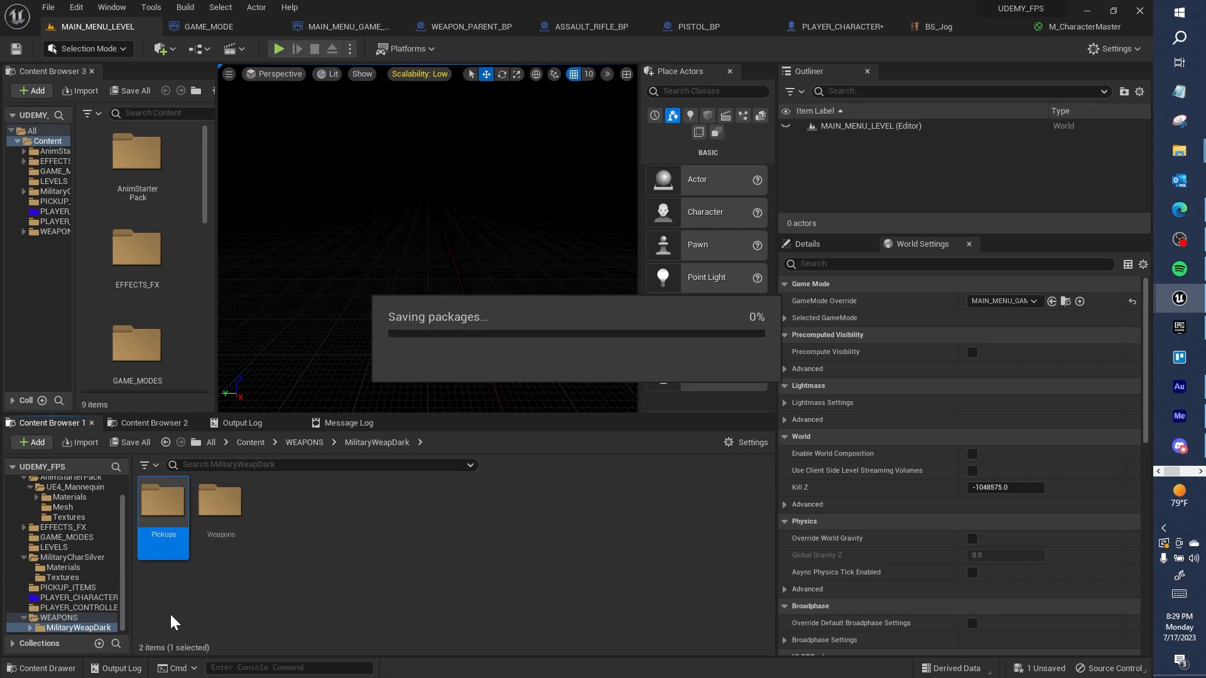
Look through the subfolders and weapon assets in the Weapons folder of MilitaryWeapDark
double_click(162, 503)
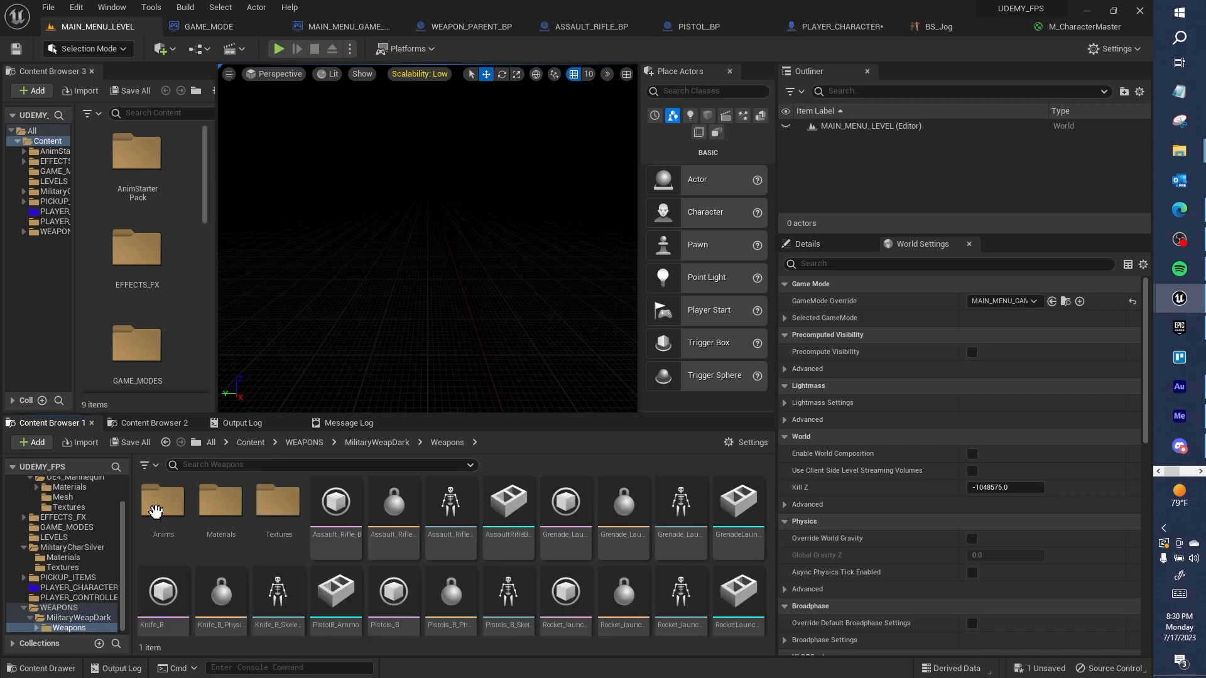
left_click(186, 545)
left_click(227, 542)
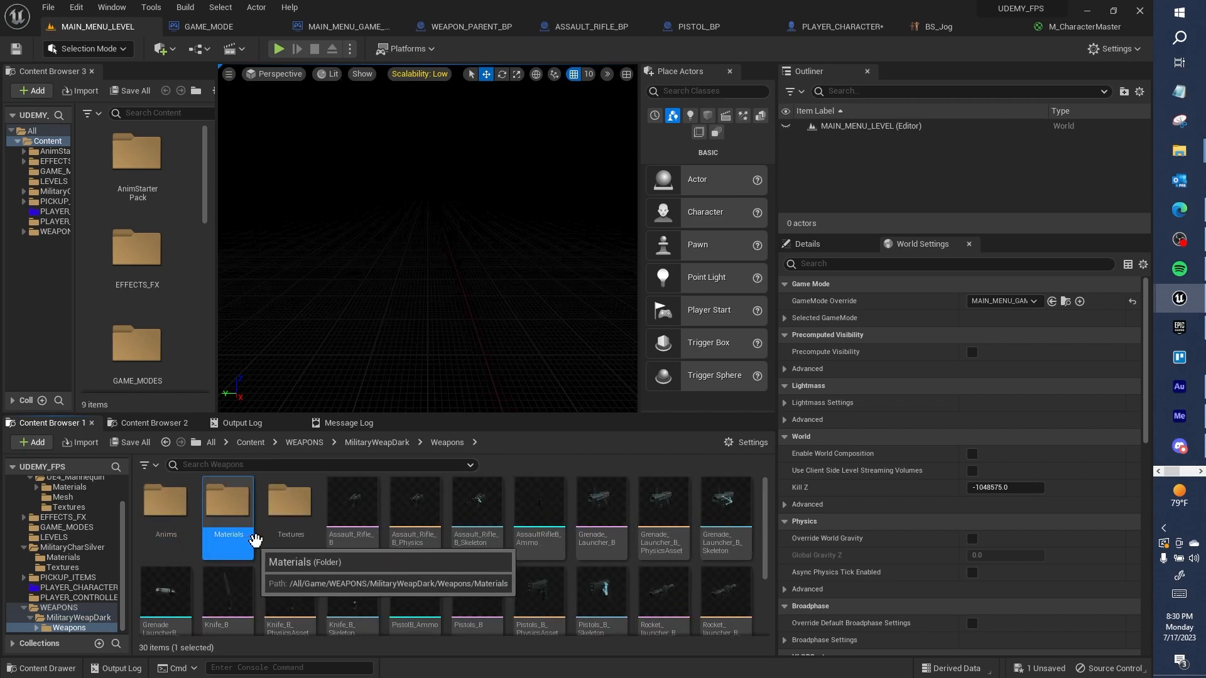
left_click(289, 539)
scroll(385, 536, "down", 1)
scroll(385, 530, "up", 1)
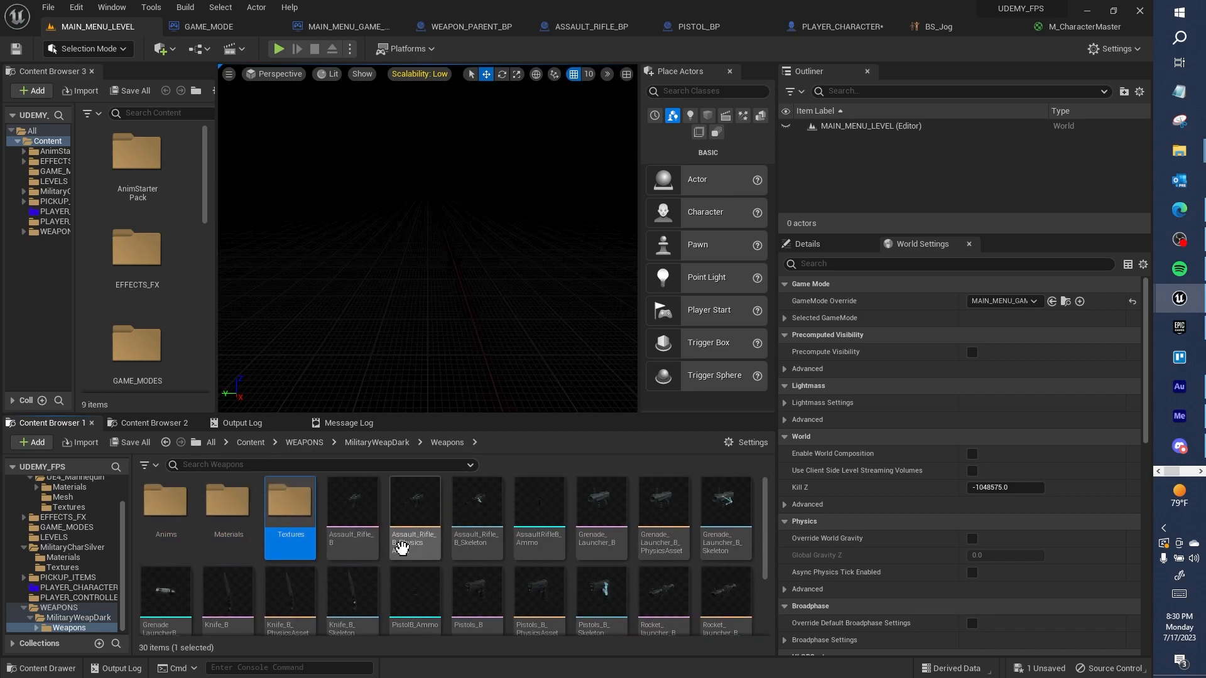
left_click(479, 542)
left_click(361, 546)
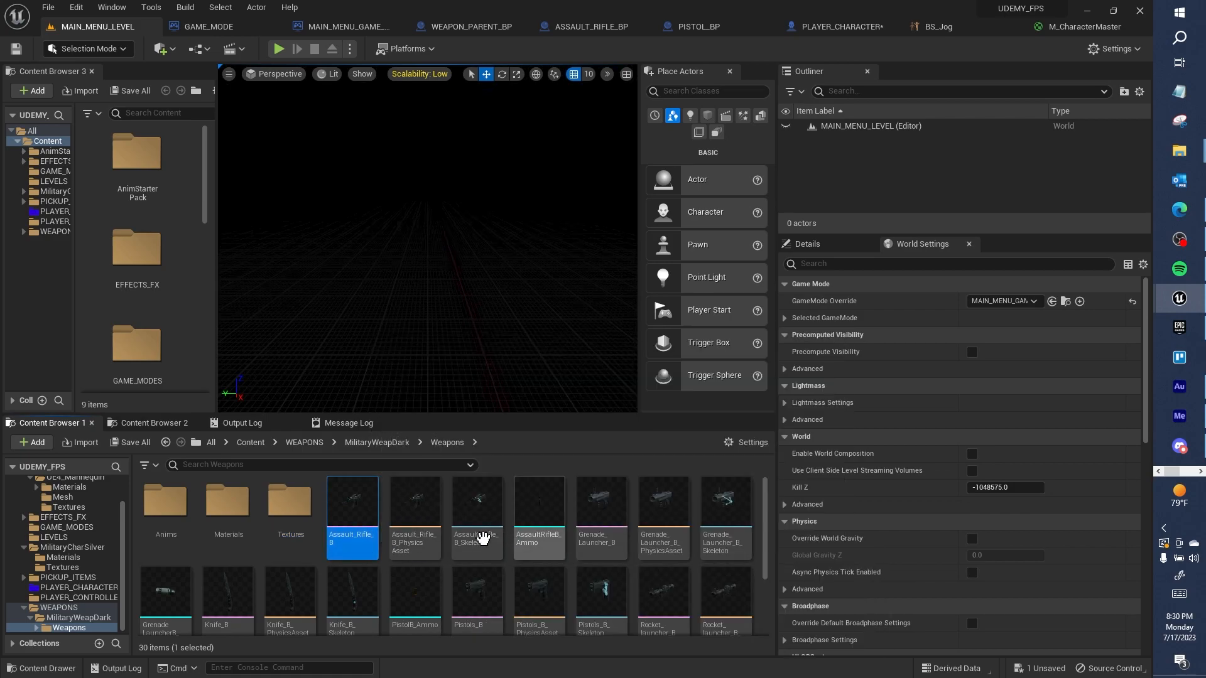
scroll(506, 557, "down", 4)
left_click(423, 576)
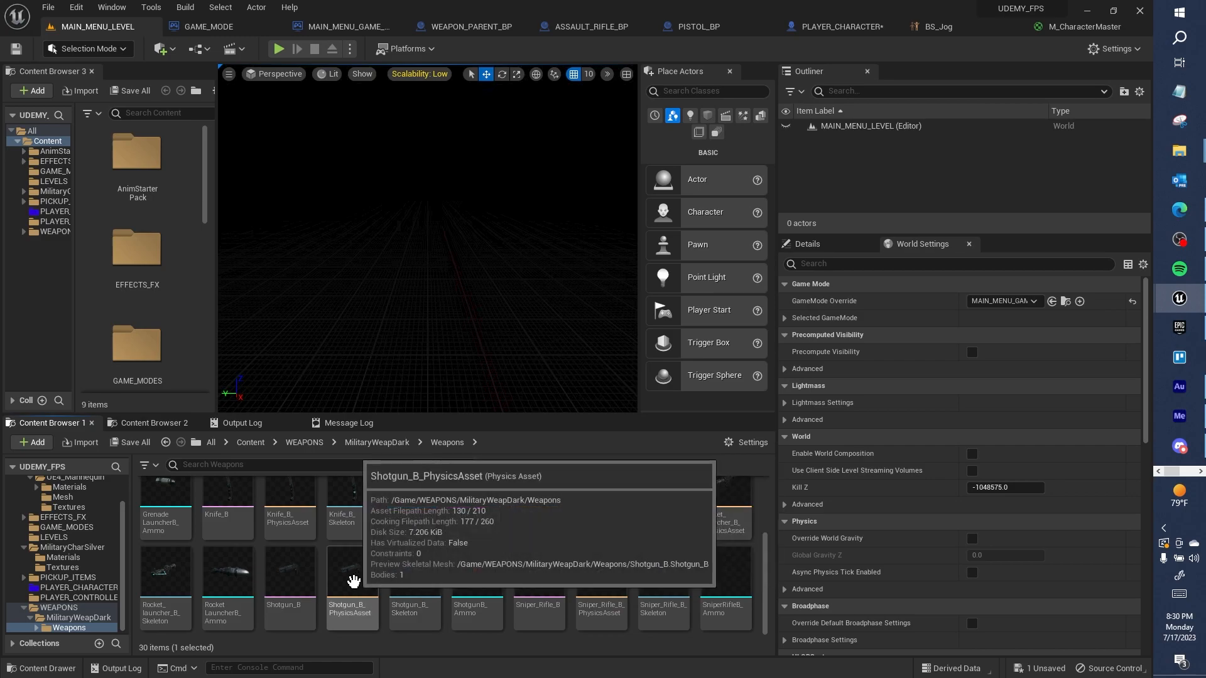
scroll(247, 573, "up", 4)
left_click(371, 526)
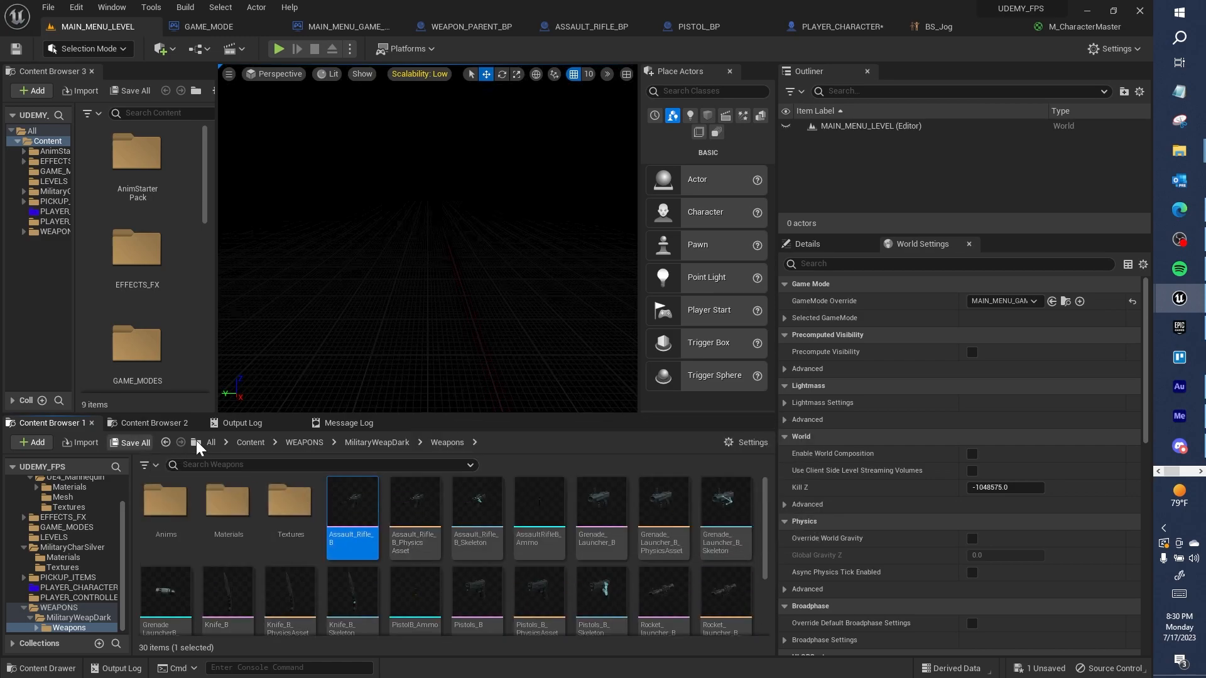
Save all modified content and create a folder named ANIMATIONS in the Content folder
key("ctrl+shift+s")
left_click(675, 489)
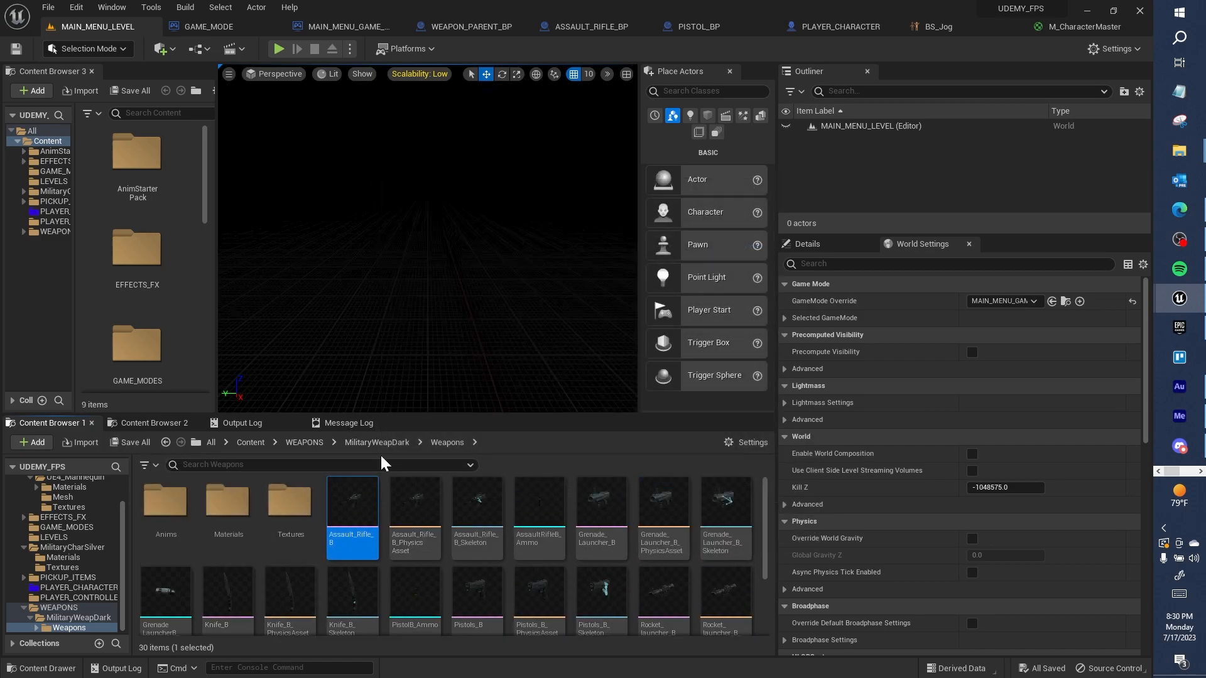
left_click(258, 443)
left_click(161, 538)
right_click(277, 577)
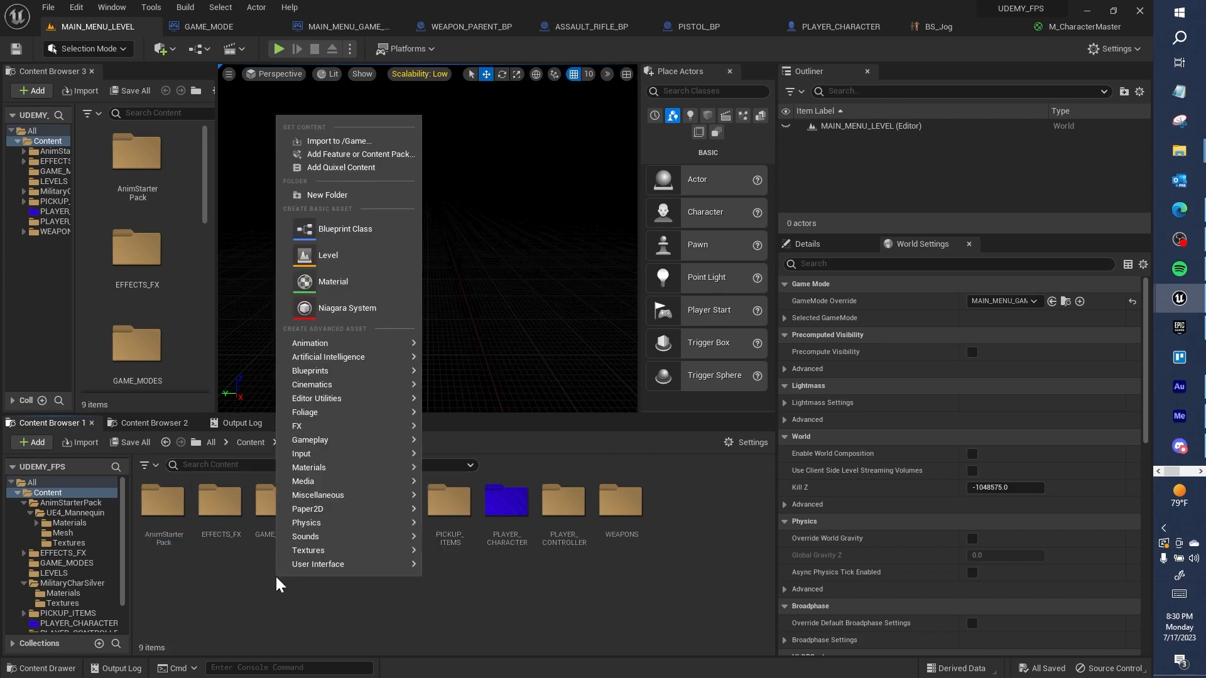
left_click(370, 194)
type("ANIMATIONS")
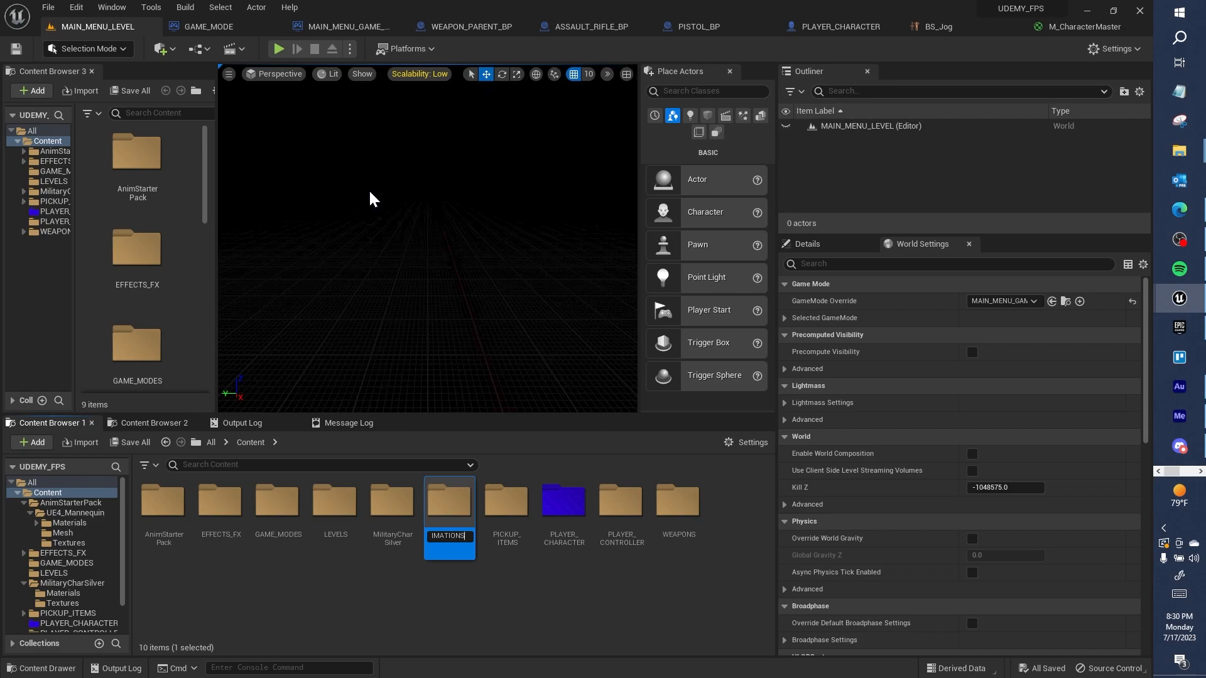
key("Return")
Move the AnimStarterPack folder into the ANIMATIONS folder
left_click(214, 533)
left_click_drag(214, 533, 171, 551)
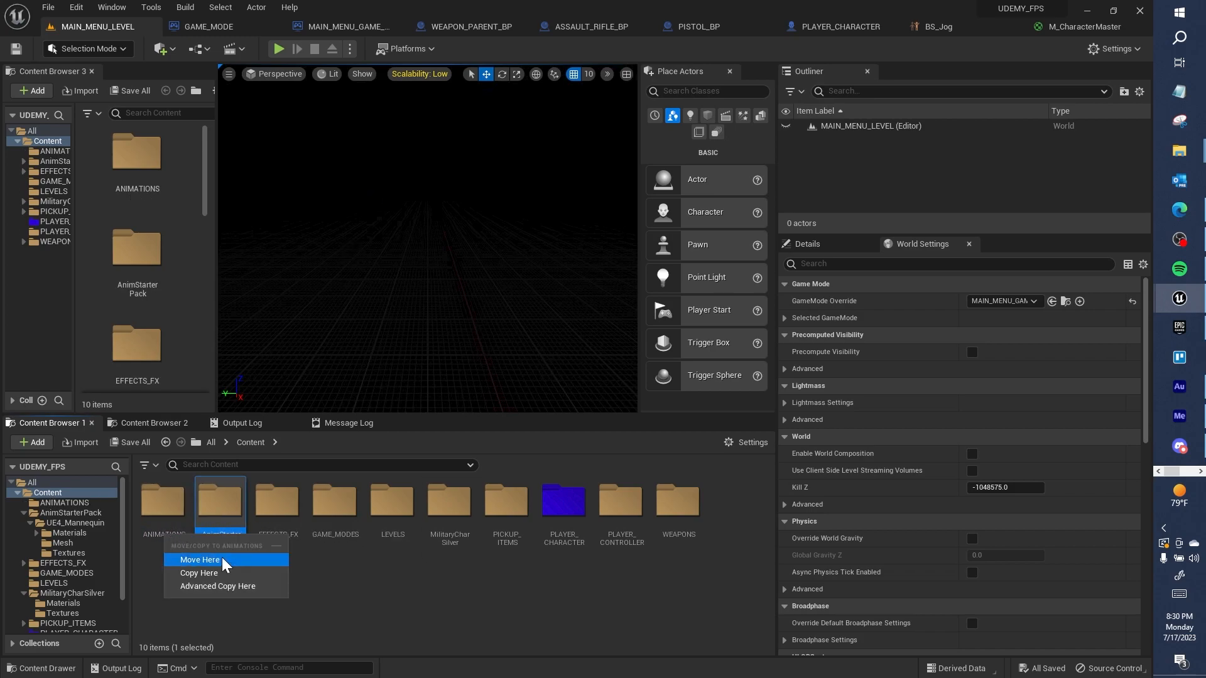
left_click(220, 558)
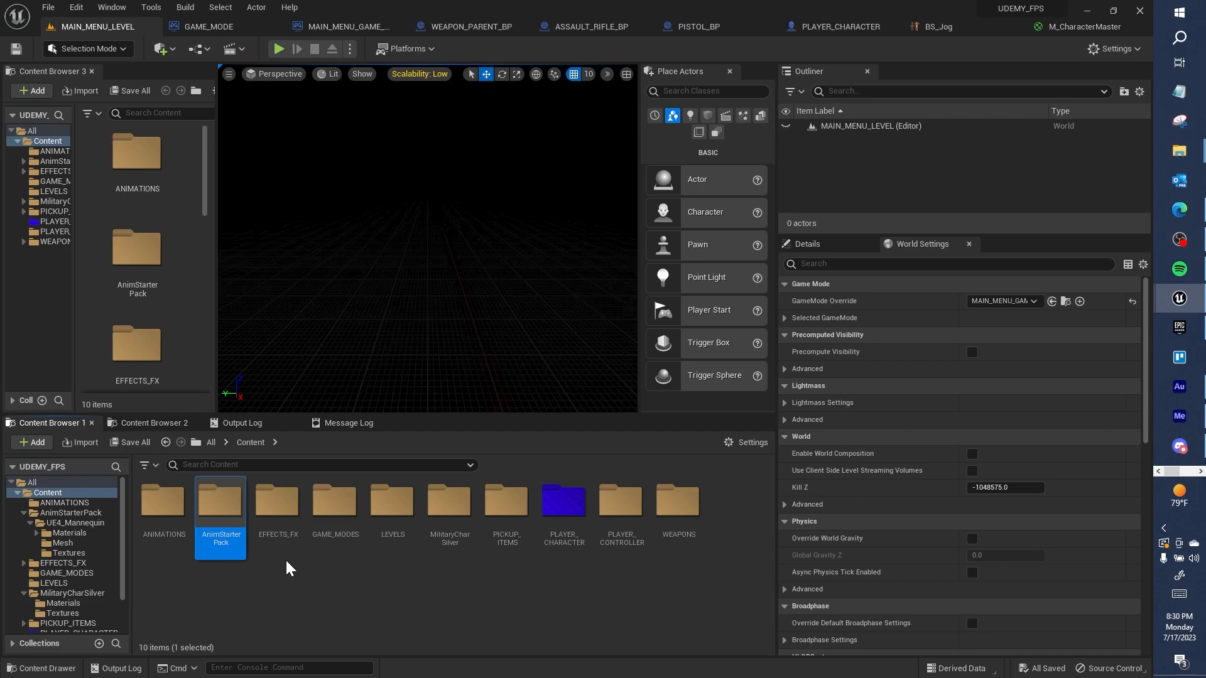
Move the MilitaryCharSilver folder into the PLAYER_CHARACTER folder
left_click(402, 544)
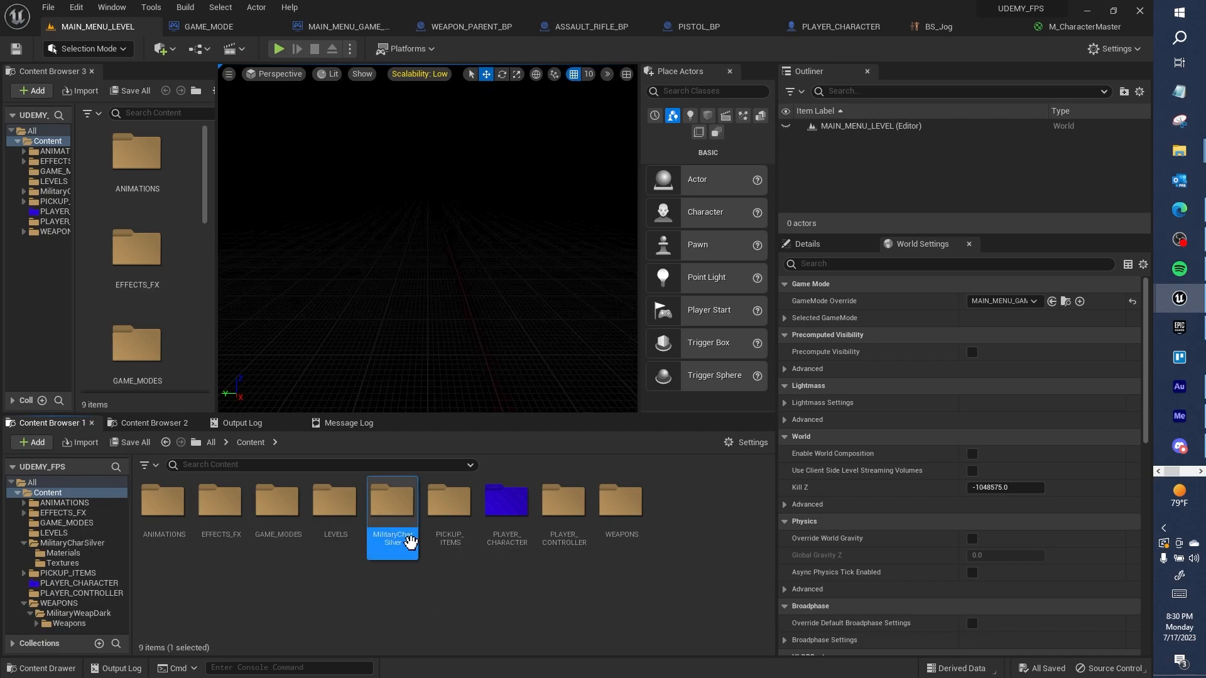
left_click_drag(411, 547, 517, 526)
left_click(566, 537)
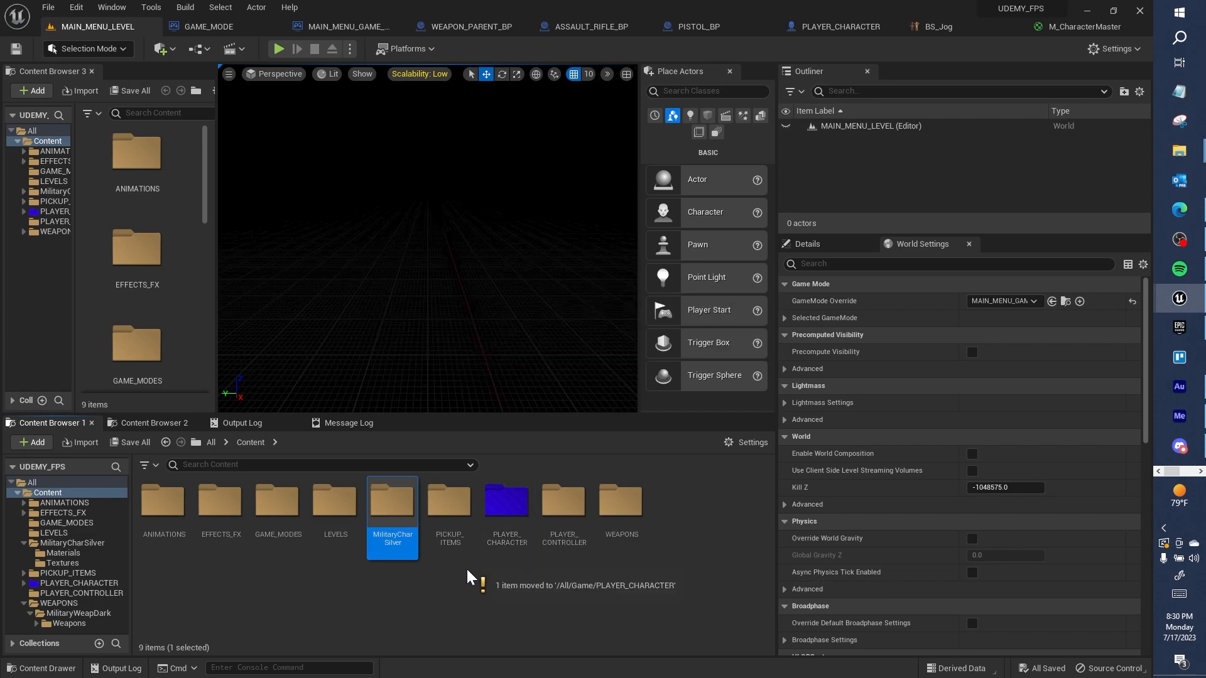
Fix up redirectors on the Content folder and check the original MilitaryCharSilver folder and its Textures subfolder for remaining assets
left_click(417, 579)
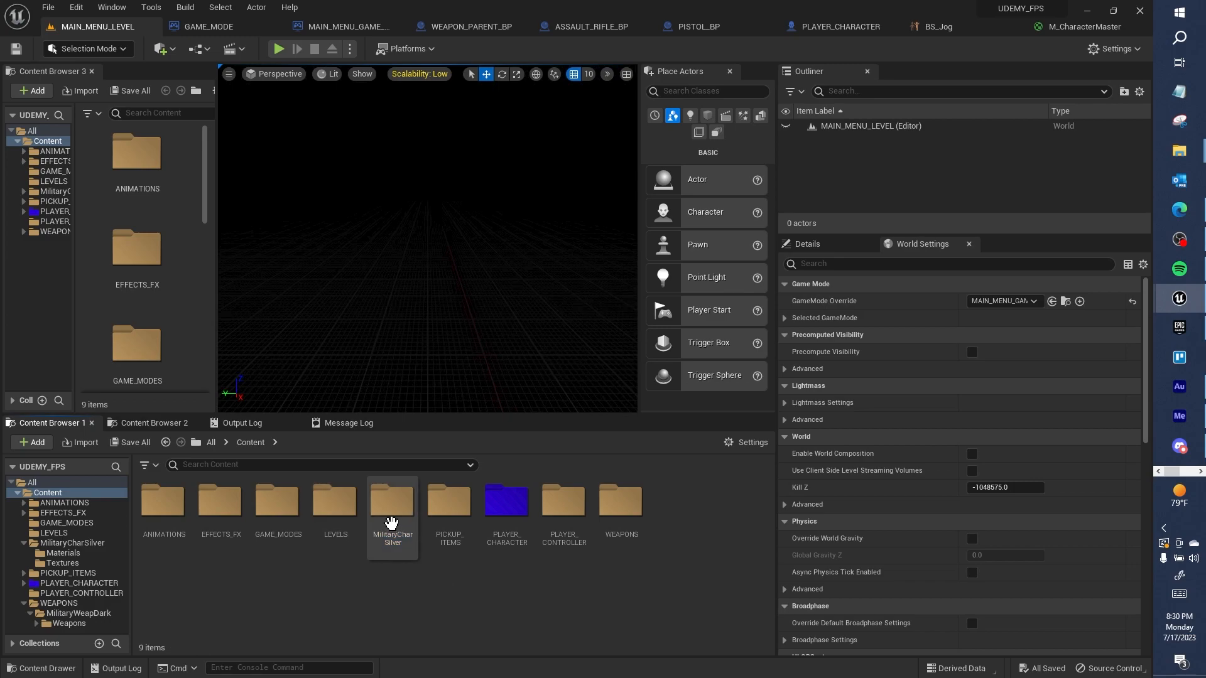
right_click(58, 499)
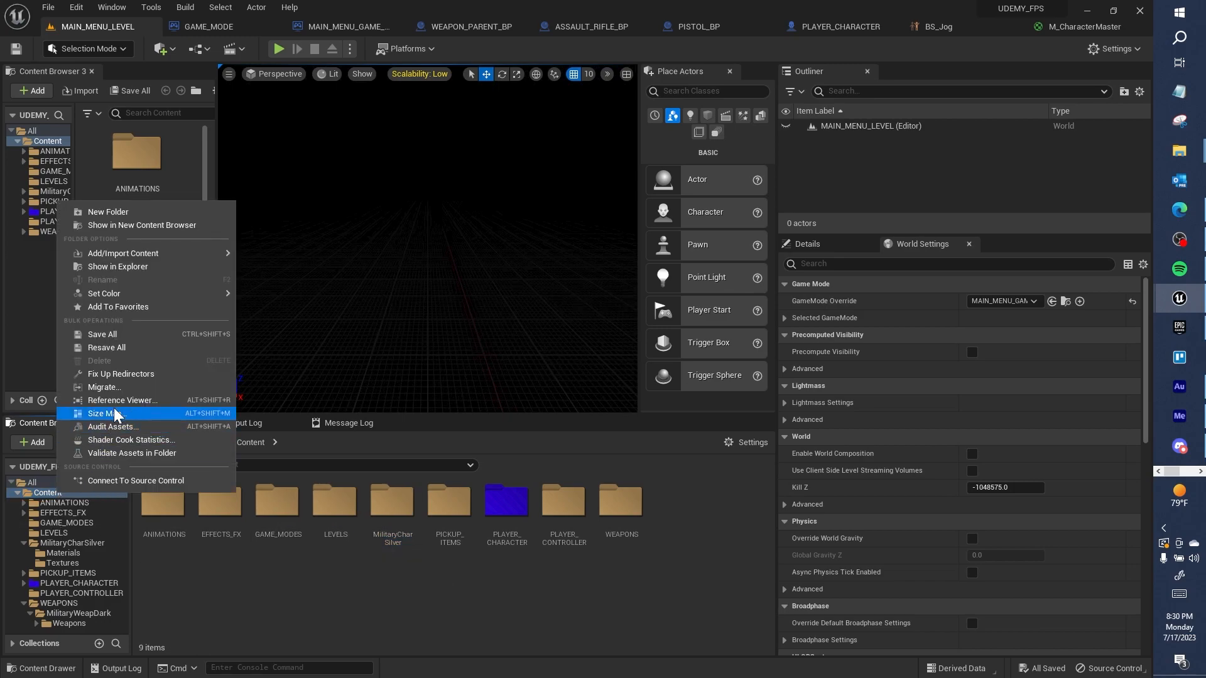
left_click(127, 377)
double_click(397, 535)
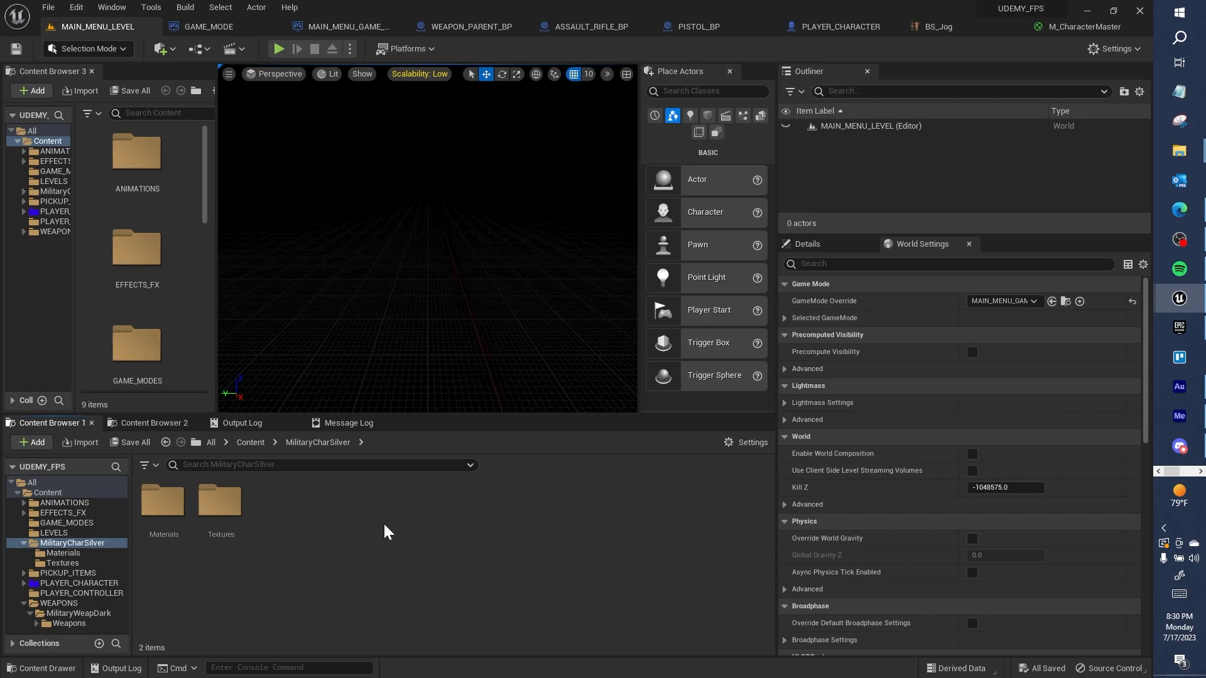
double_click(243, 502)
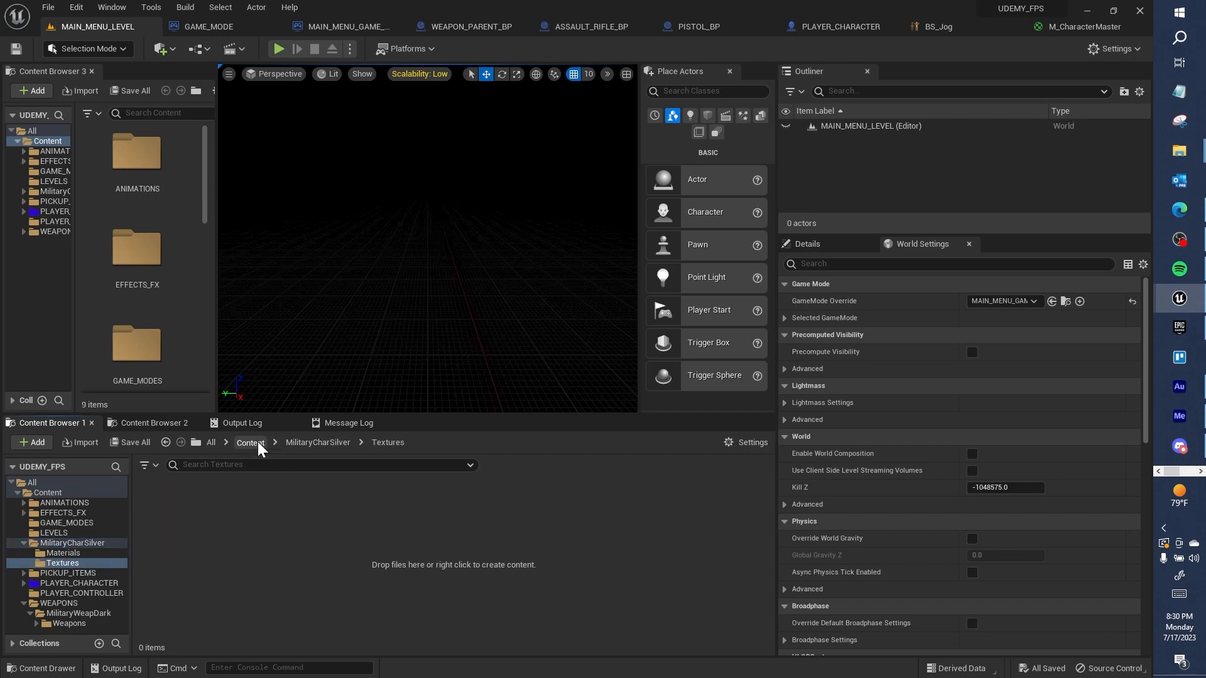
Try to delete the leftover MilitaryCharSilver folder from the Content folder
left_click(250, 442)
left_click(393, 502)
right_click(394, 502)
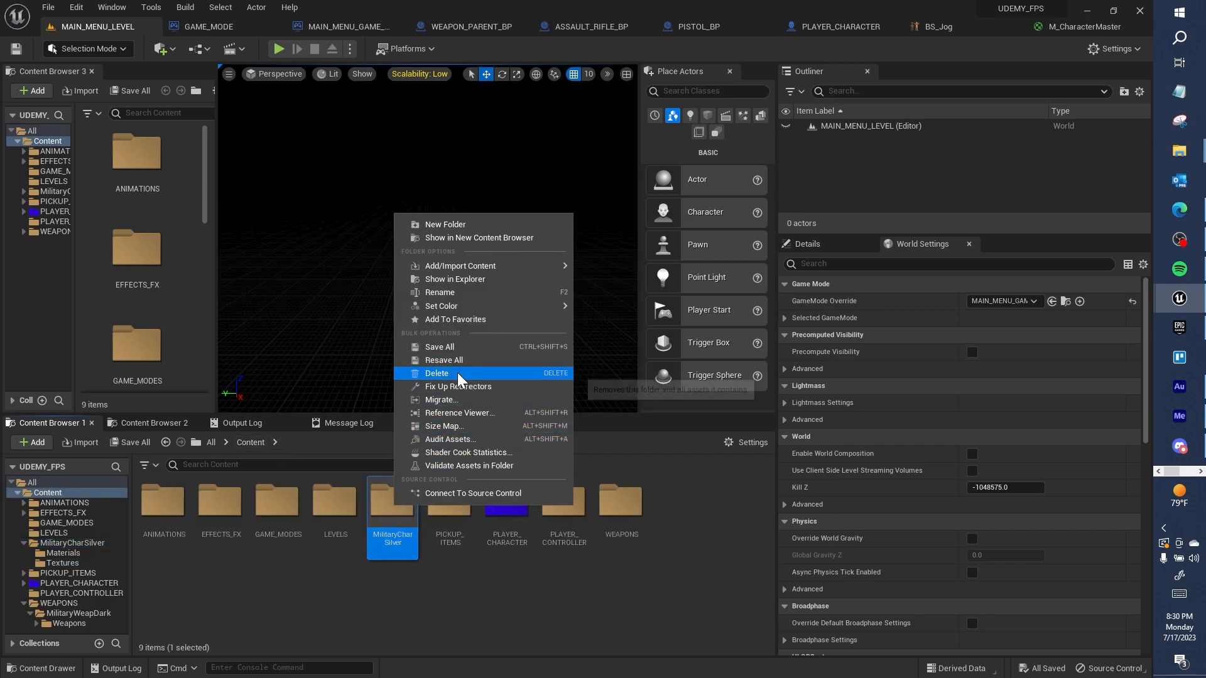
left_click(458, 373)
left_click(500, 400)
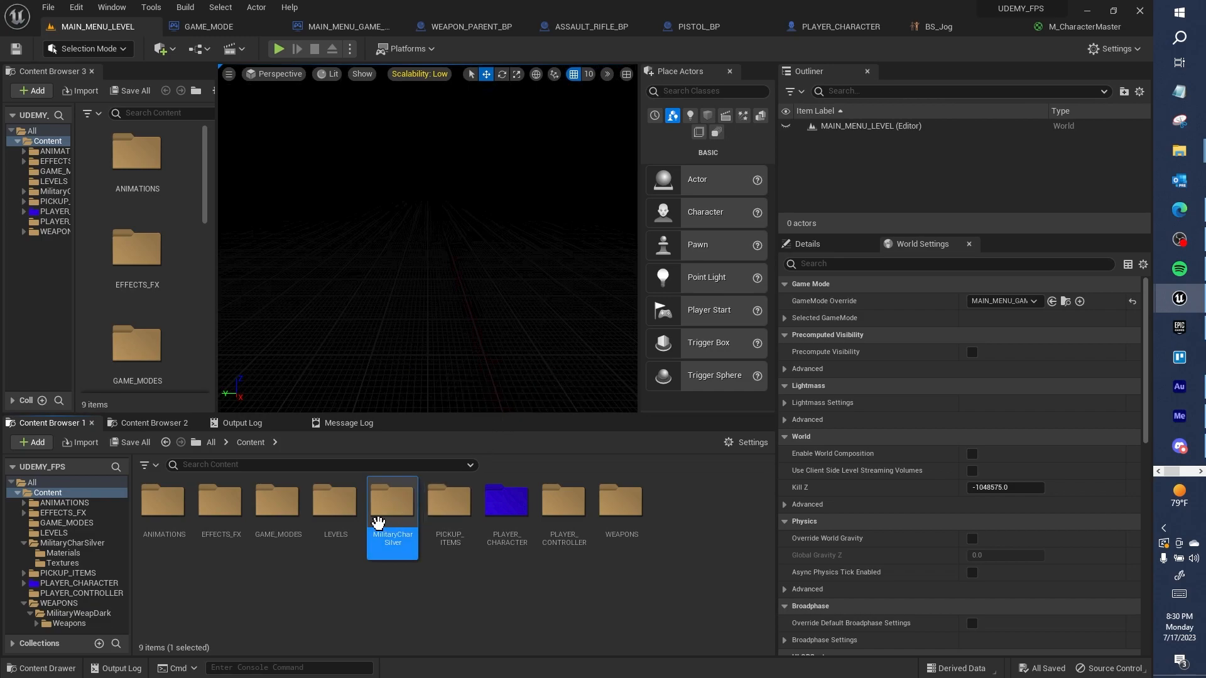
left_click(406, 579)
Switch to File Explorer and open the UDEMY_FPS project folder inside Documents > Unreal Projects
mouse_move(1179, 150)
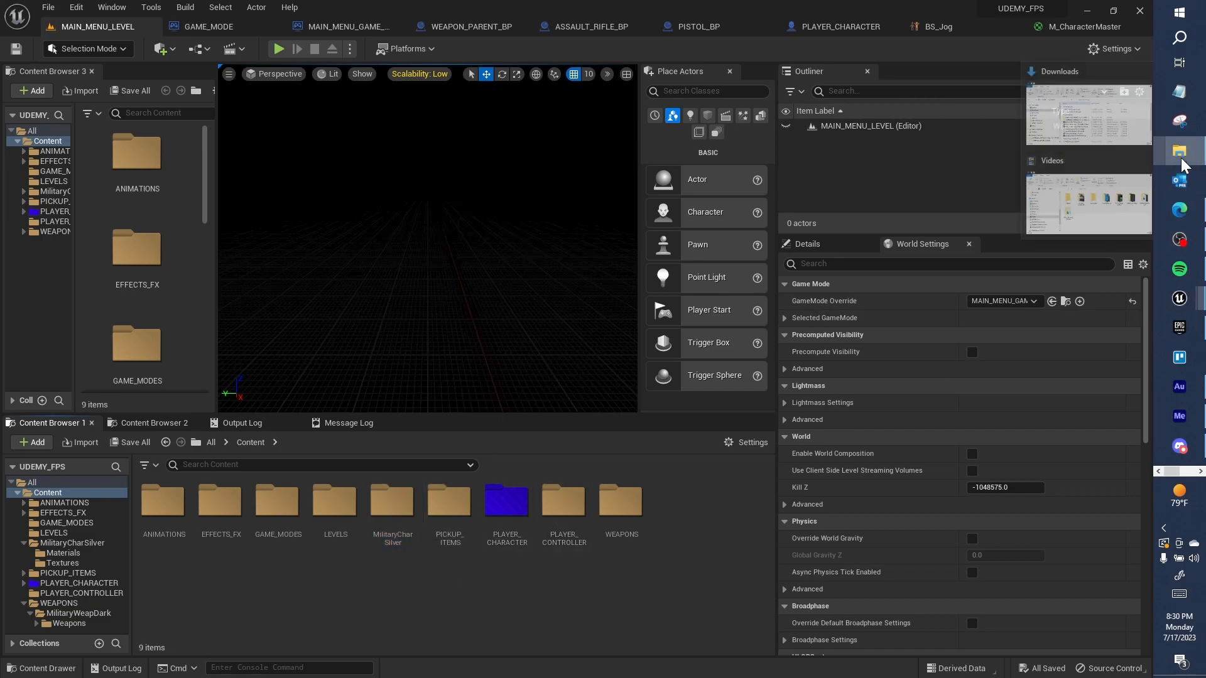
left_click(1087, 188)
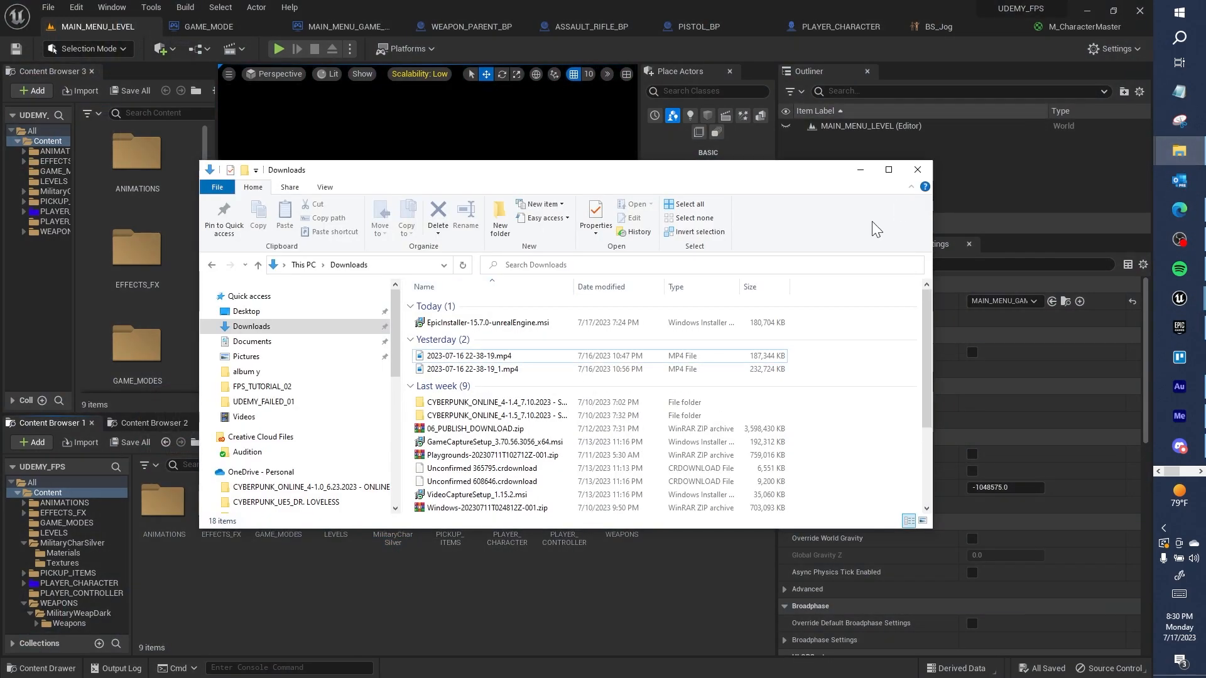
left_click(281, 340)
scroll(527, 394, "down", 4)
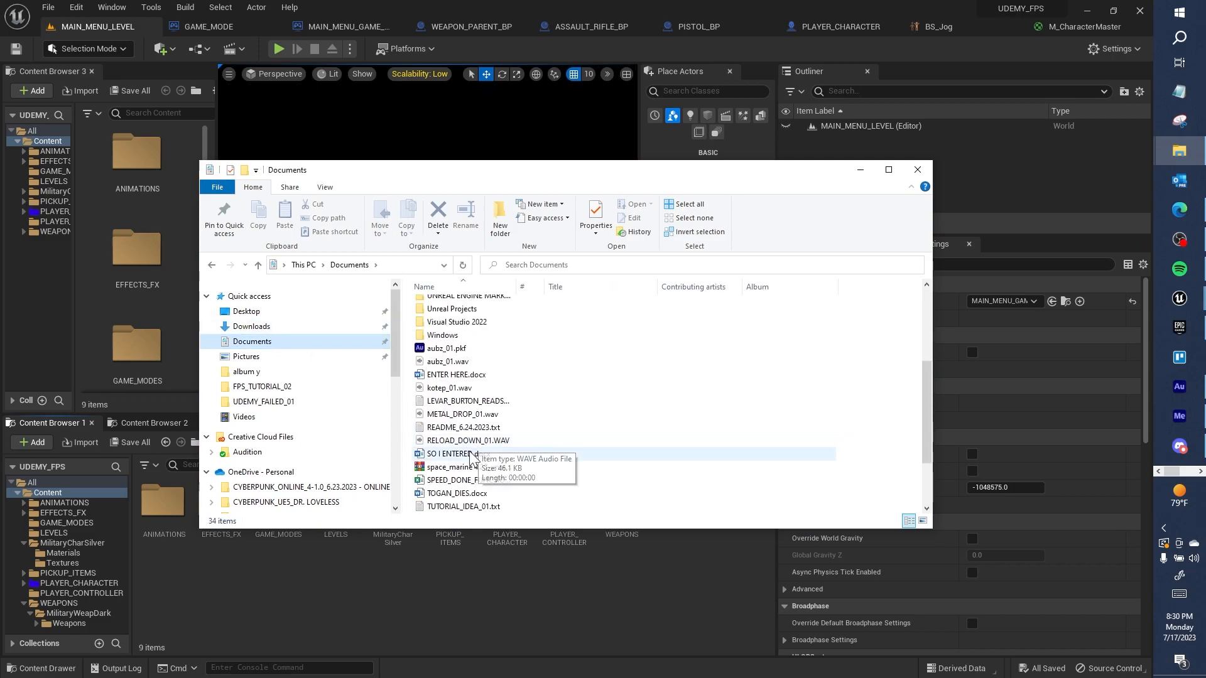
scroll(494, 440, "up", 4)
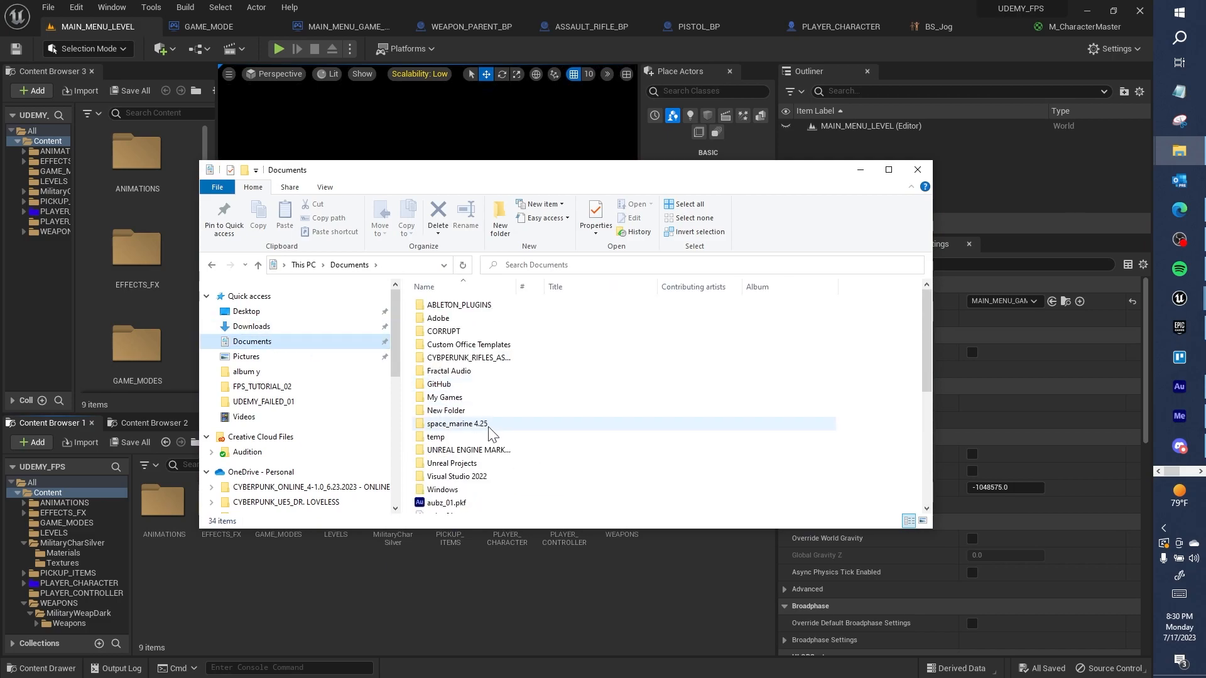
double_click(469, 465)
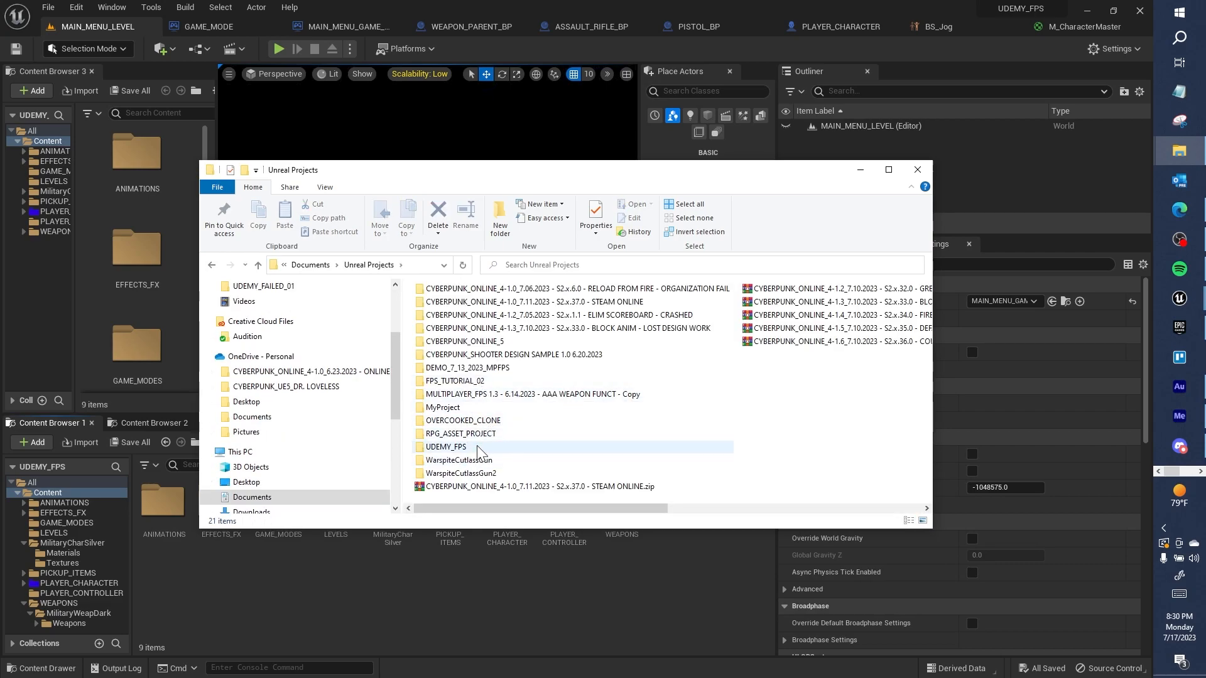
double_click(477, 446)
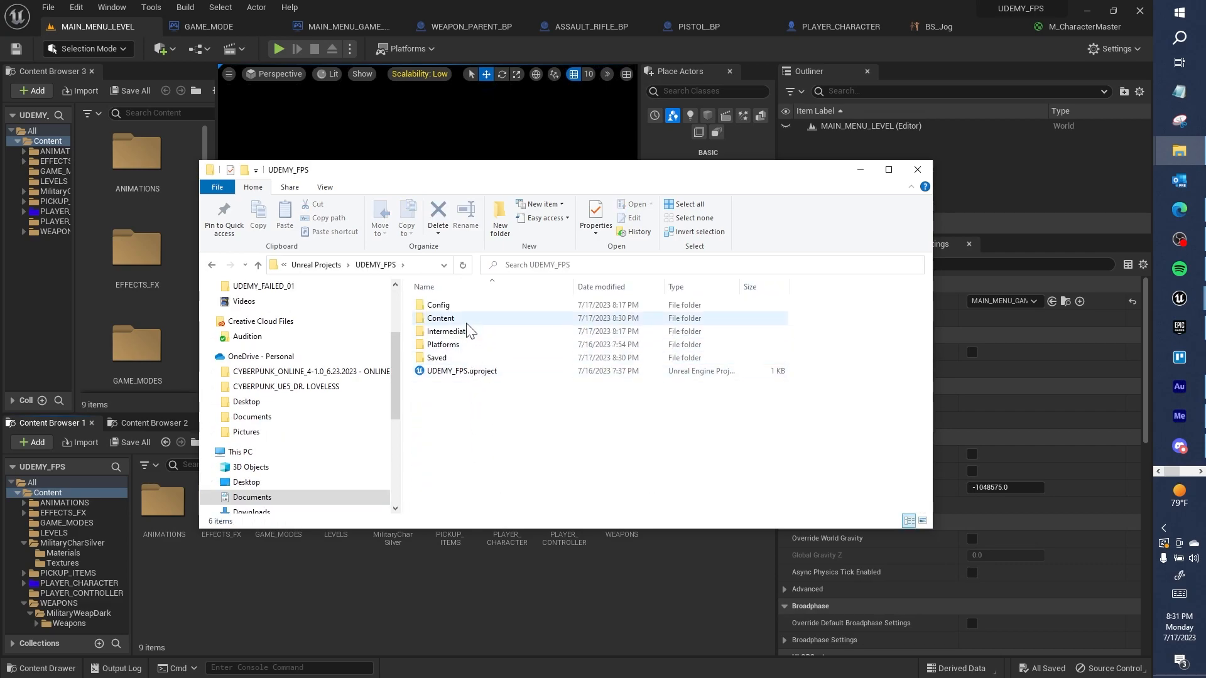
Look through the Saved, Platforms, Intermediate, Content and Config subfolders of the UDEMY_FPS project folder
double_click(465, 356)
left_click(312, 264)
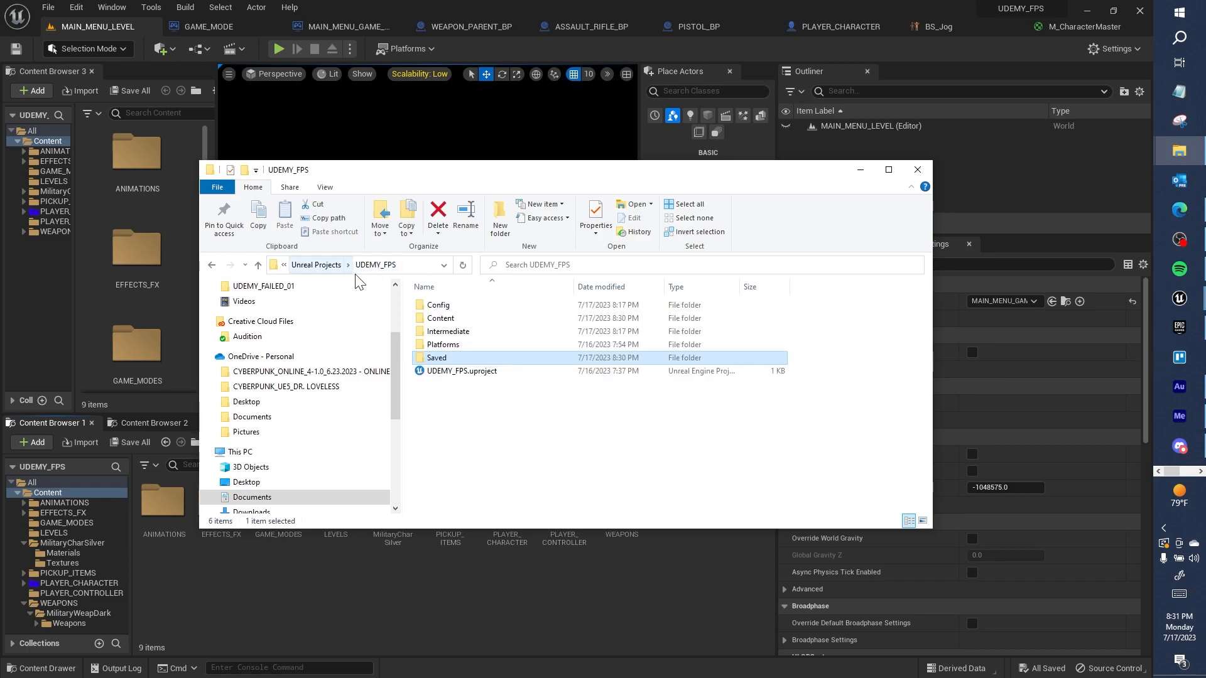
double_click(471, 346)
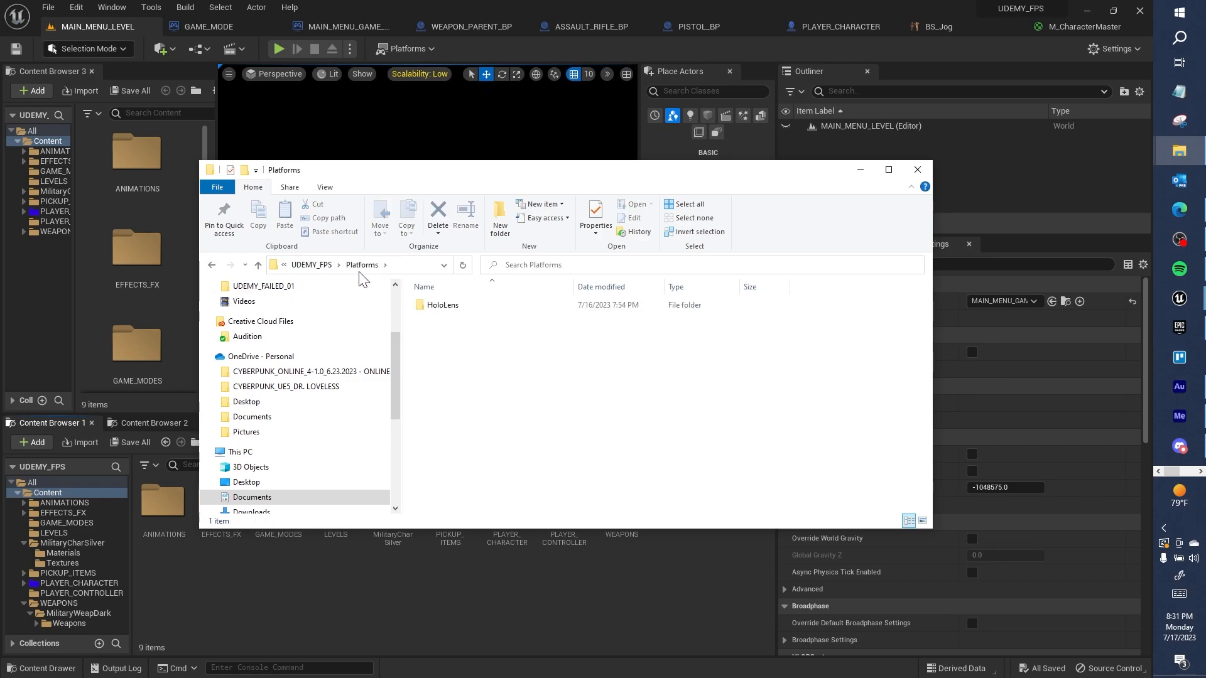
left_click(312, 265)
double_click(451, 332)
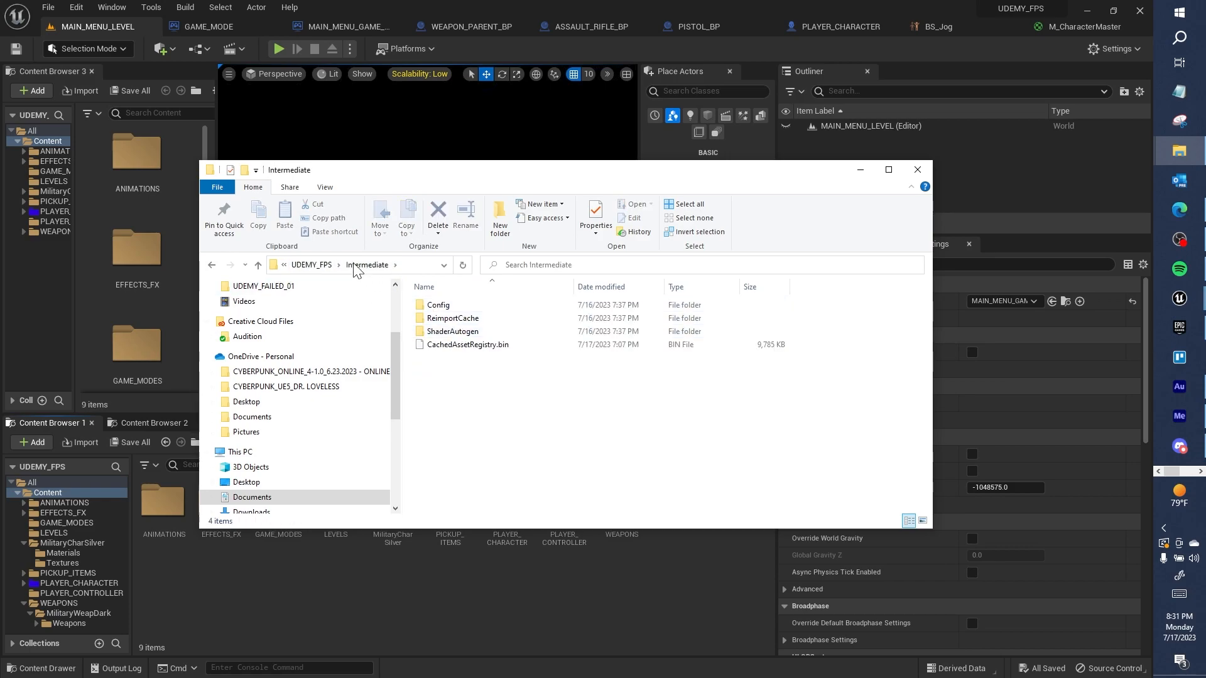
left_click(313, 264)
double_click(459, 318)
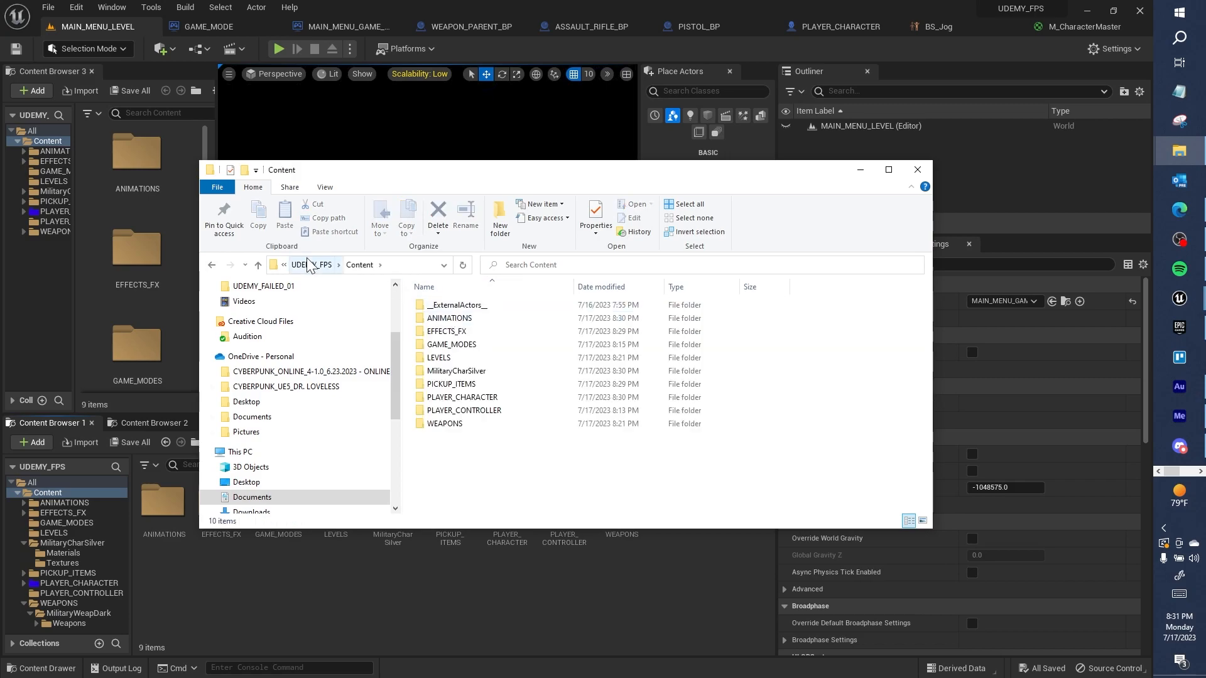
left_click(313, 264)
double_click(457, 306)
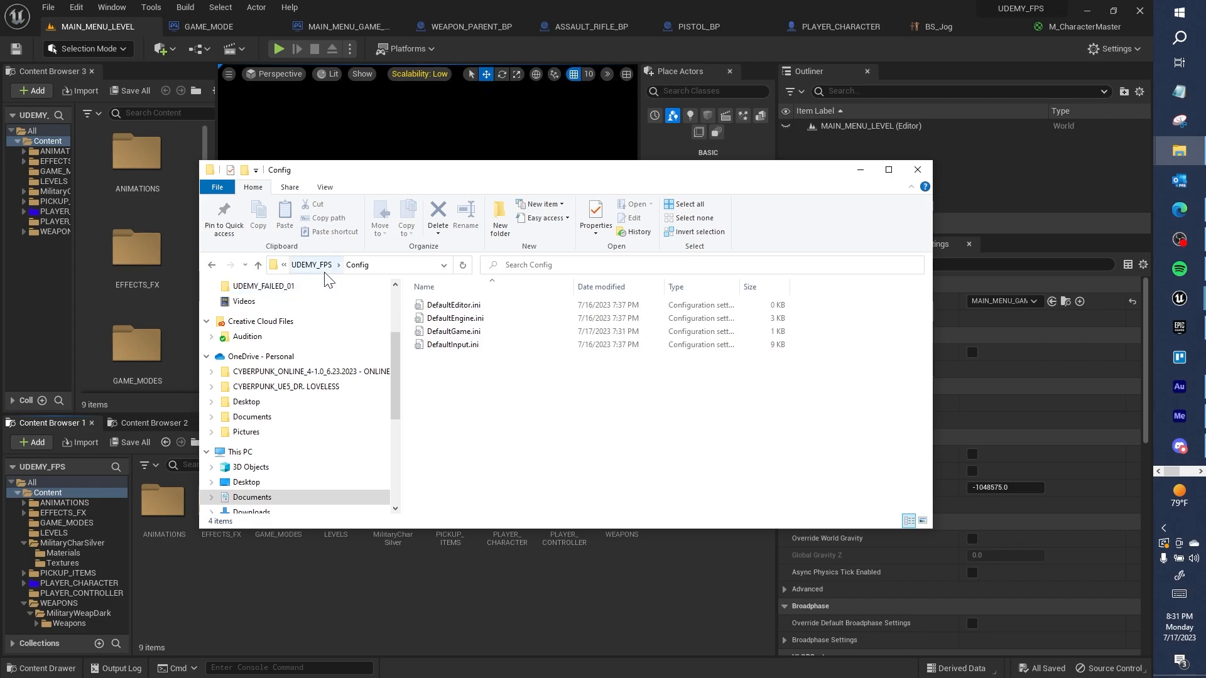
left_click(313, 266)
double_click(479, 318)
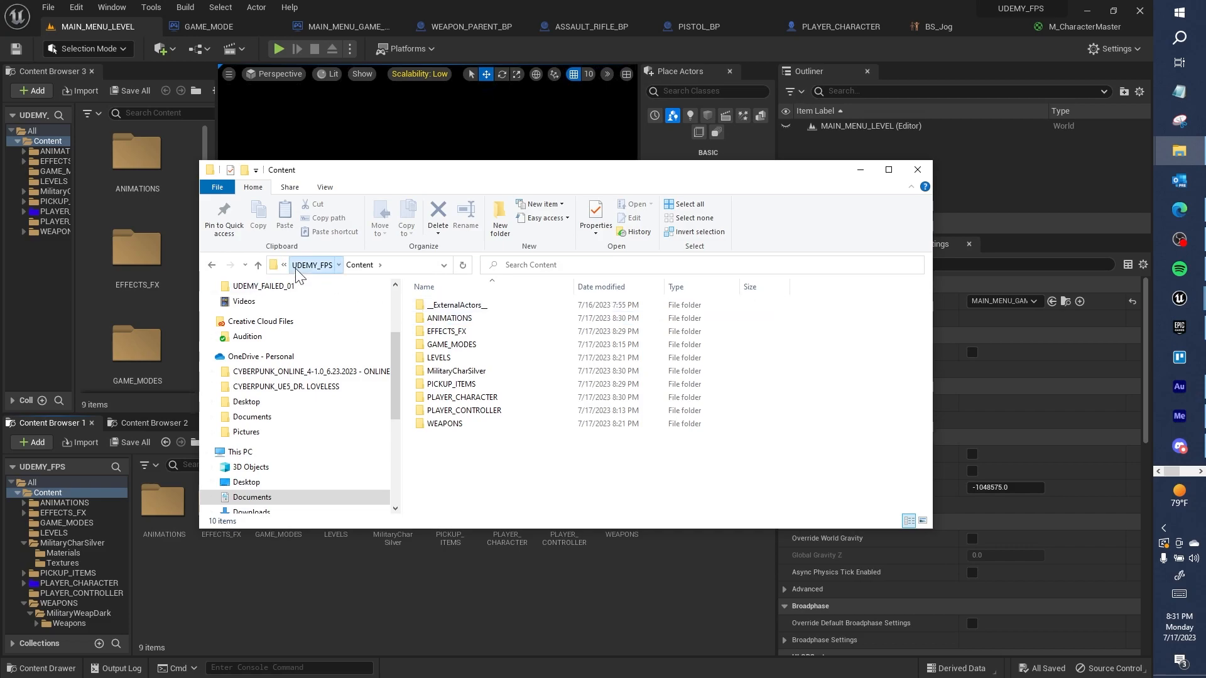
left_click(312, 264)
double_click(465, 309)
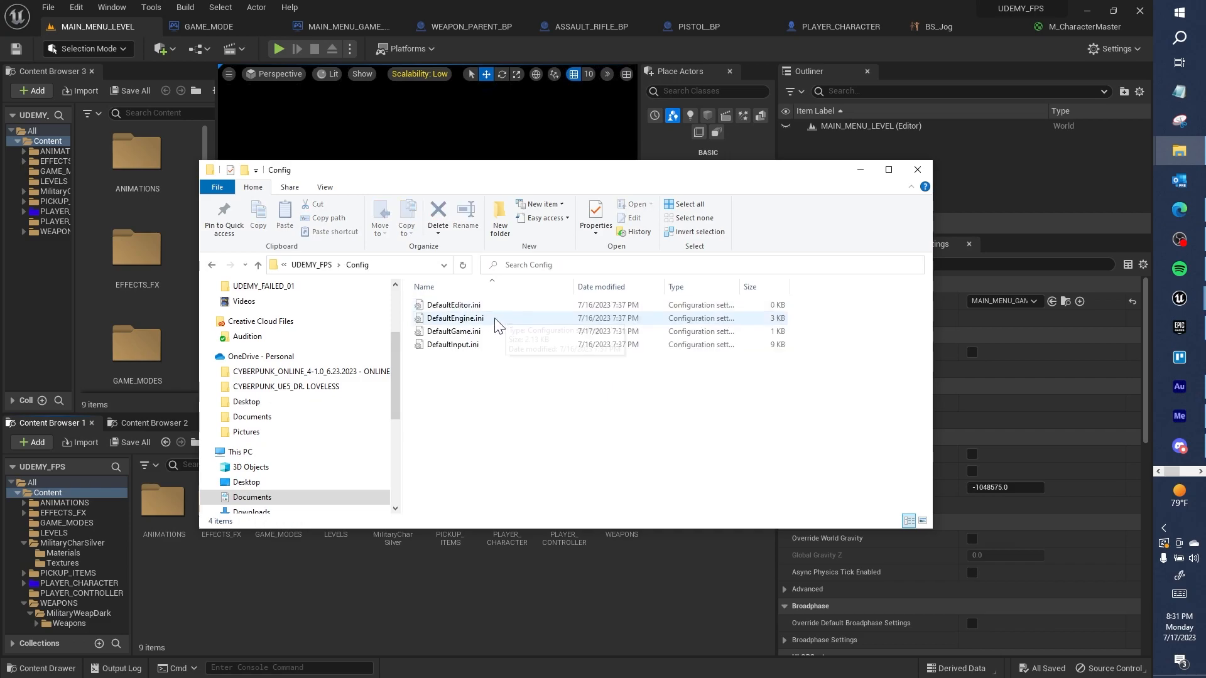
Open DefaultEngine.ini from the Config folder, skim it to the end and close it
double_click(496, 318)
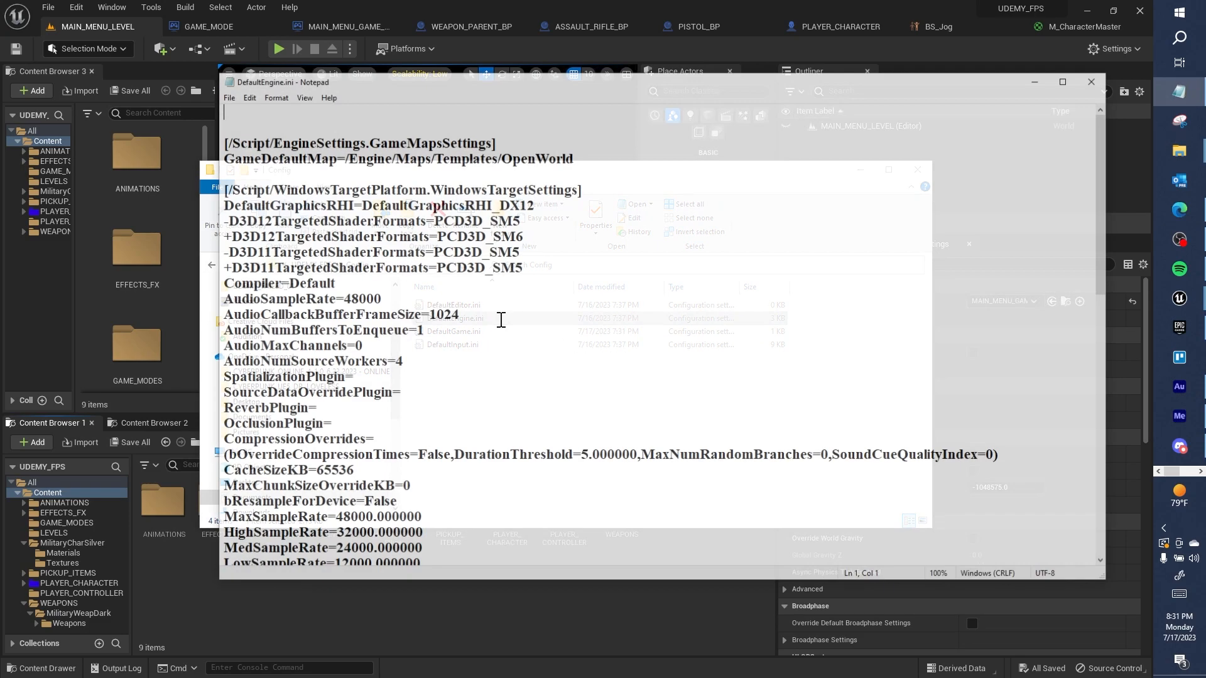
scroll(500, 309, "down", 14)
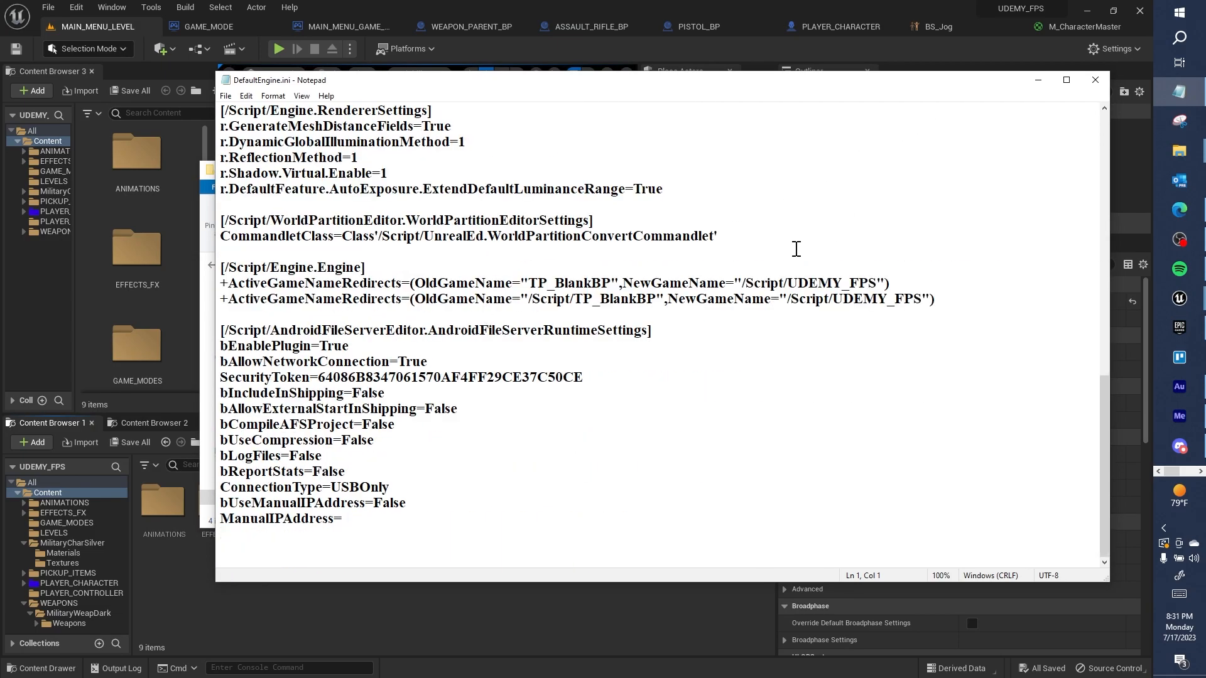
left_click(1095, 80)
Open DefaultInput.ini from the Config folder and examine its axis configuration and general input settings
left_click(452, 344)
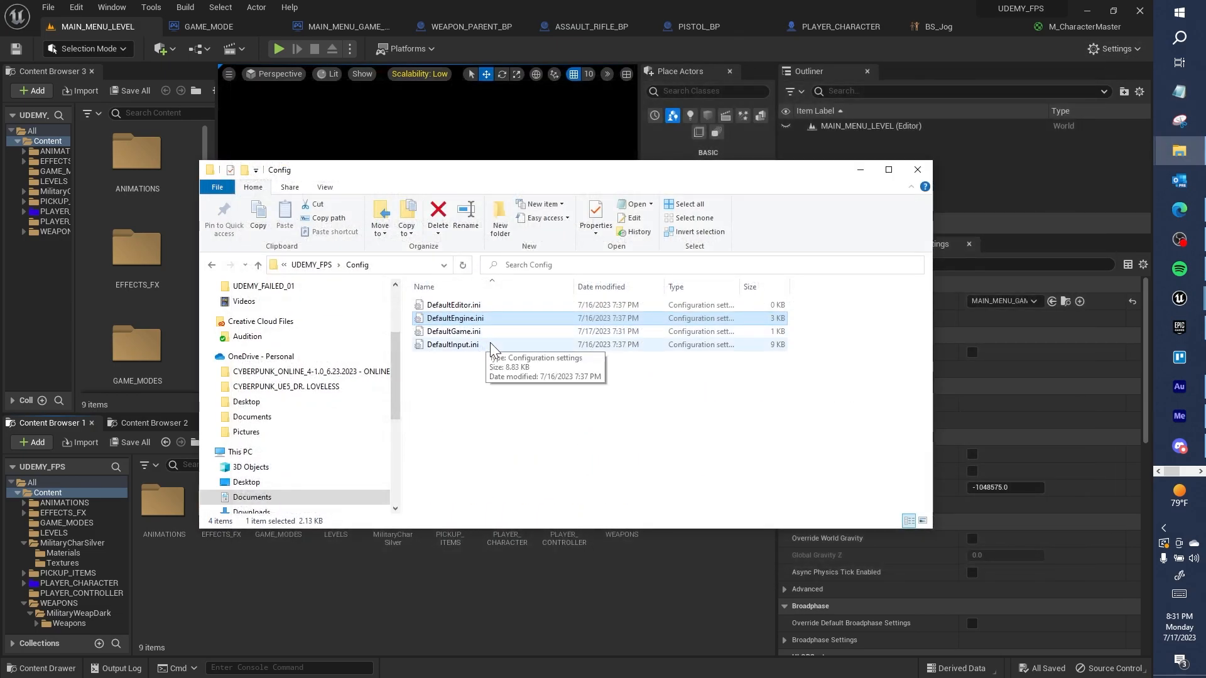
double_click(490, 345)
left_click_drag(237, 331, 619, 472)
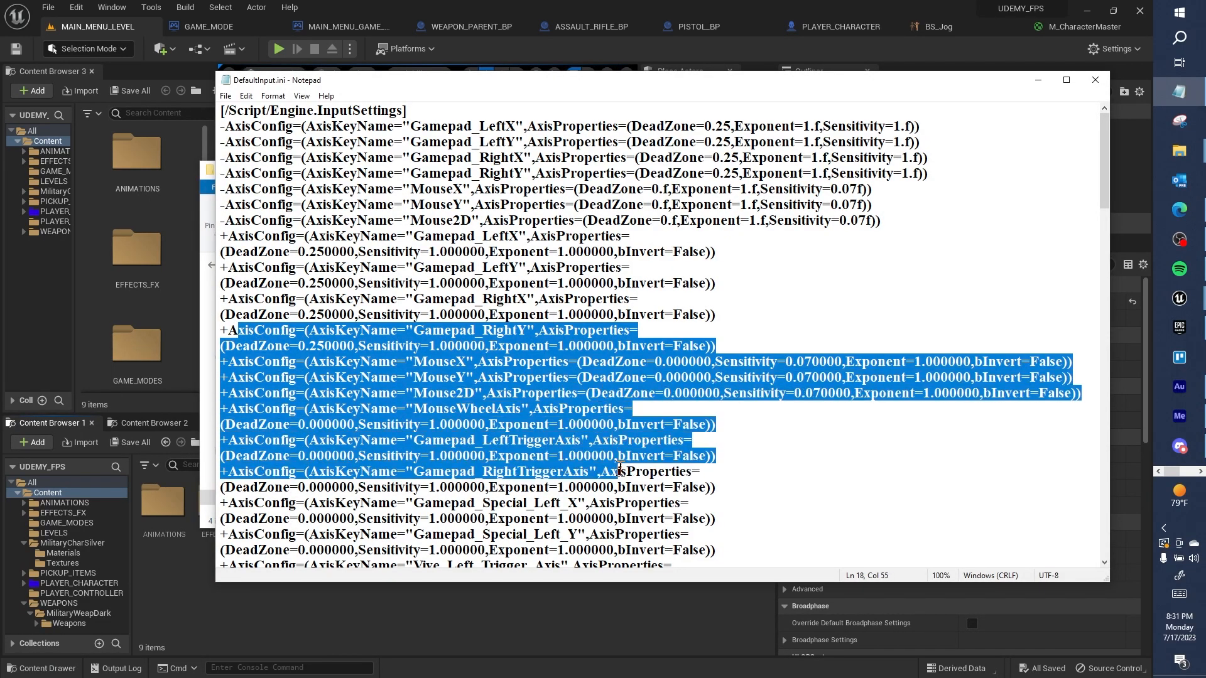
left_click(505, 506)
left_click_drag(382, 425, 487, 425)
left_click(488, 455)
scroll(461, 415, "down", 20)
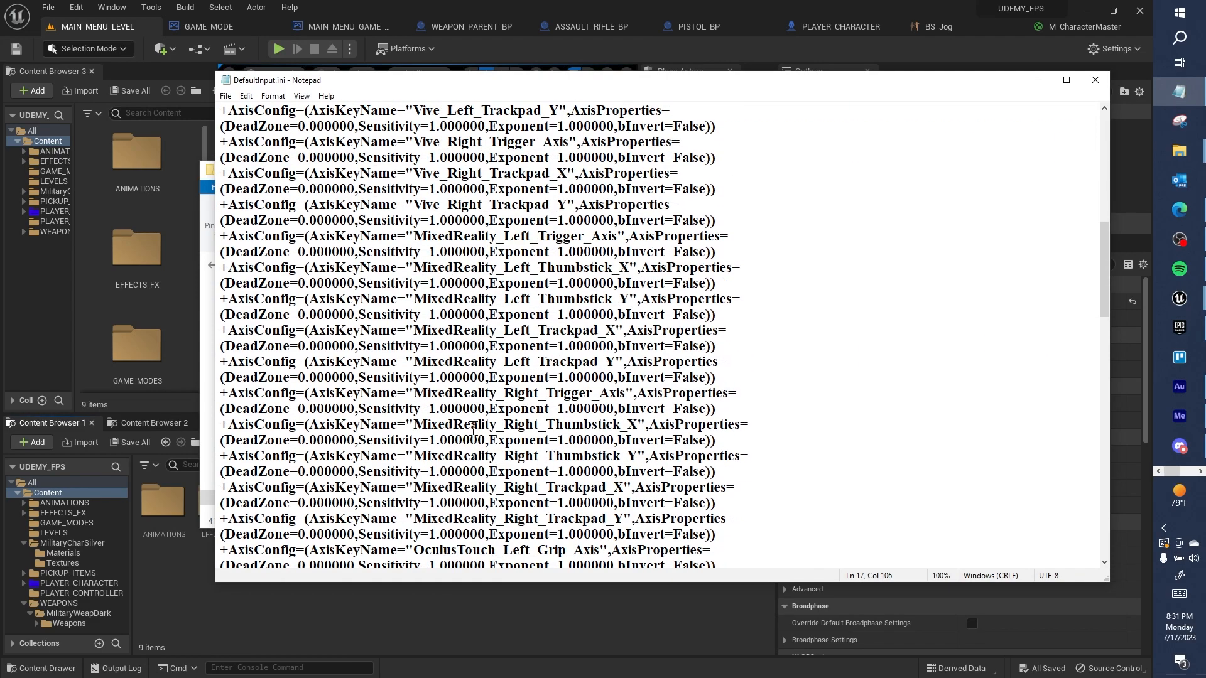
scroll(458, 406, "down", 3)
scroll(458, 409, "up", 12)
left_click_drag(429, 331, 462, 398)
left_click(478, 443)
scroll(458, 422, "down", 12)
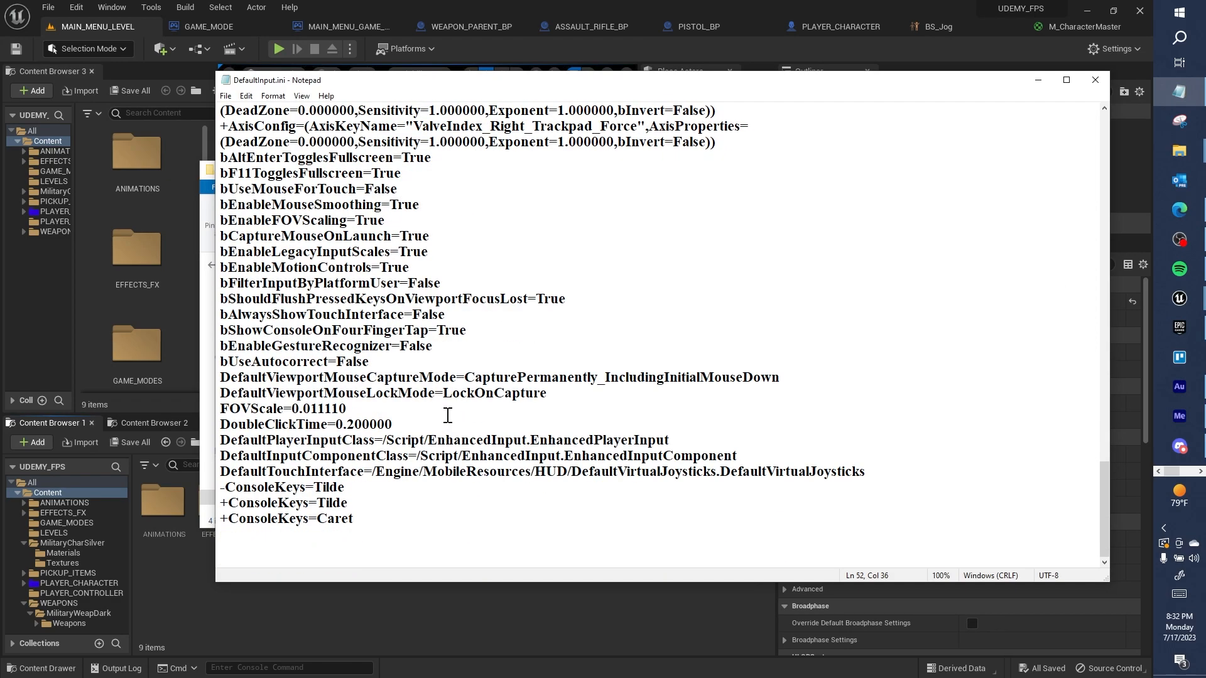
scroll(490, 423, "up", 9)
left_click(1095, 79)
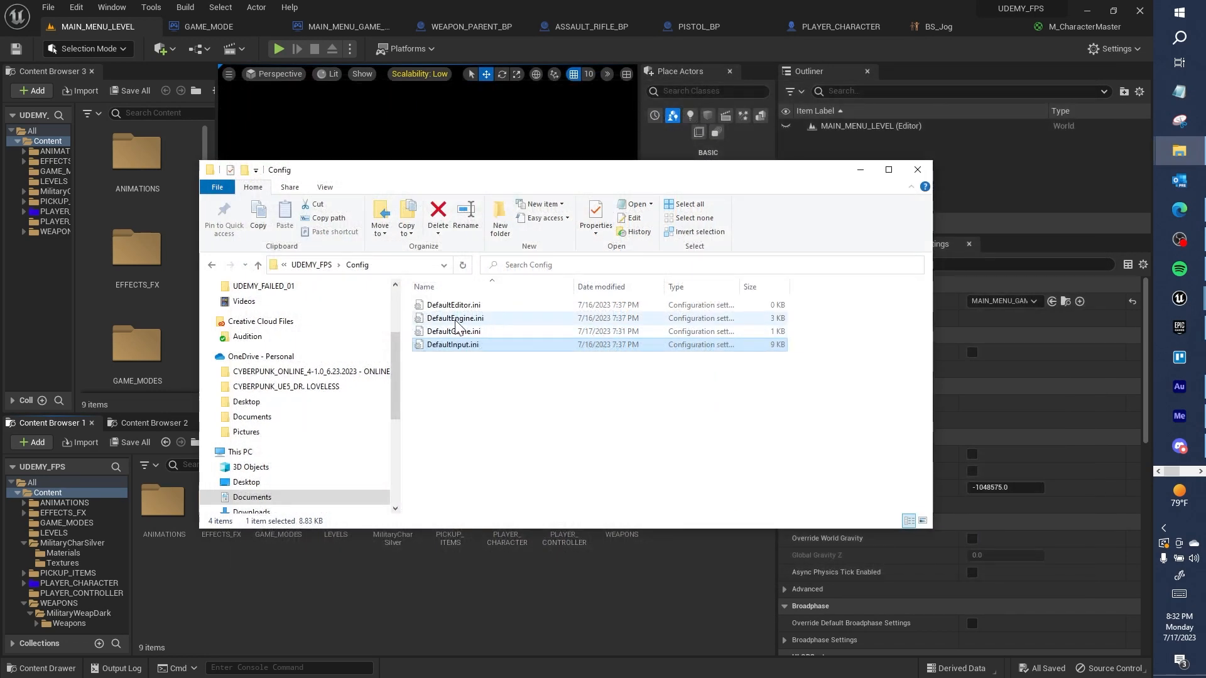
Reopen DefaultEngine.ini and examine its platform target, hardware targeting, renderer and Android file server sections
double_click(488, 319)
left_click_drag(317, 188, 394, 396)
left_click(359, 440)
left_click_drag(374, 182, 439, 270)
left_click(391, 314)
scroll(378, 315, "down", 7)
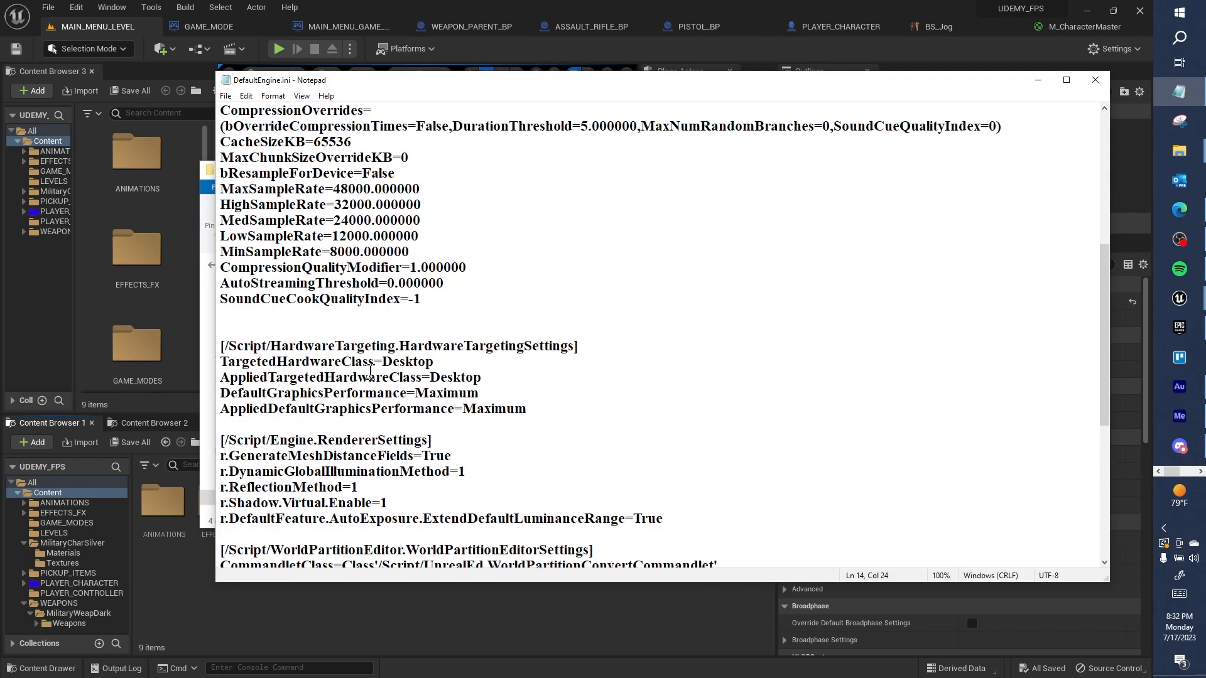
left_click_drag(360, 379, 407, 413)
left_click(408, 442)
left_click_drag(364, 352, 415, 379)
left_click(413, 414)
scroll(399, 465, "down", 2)
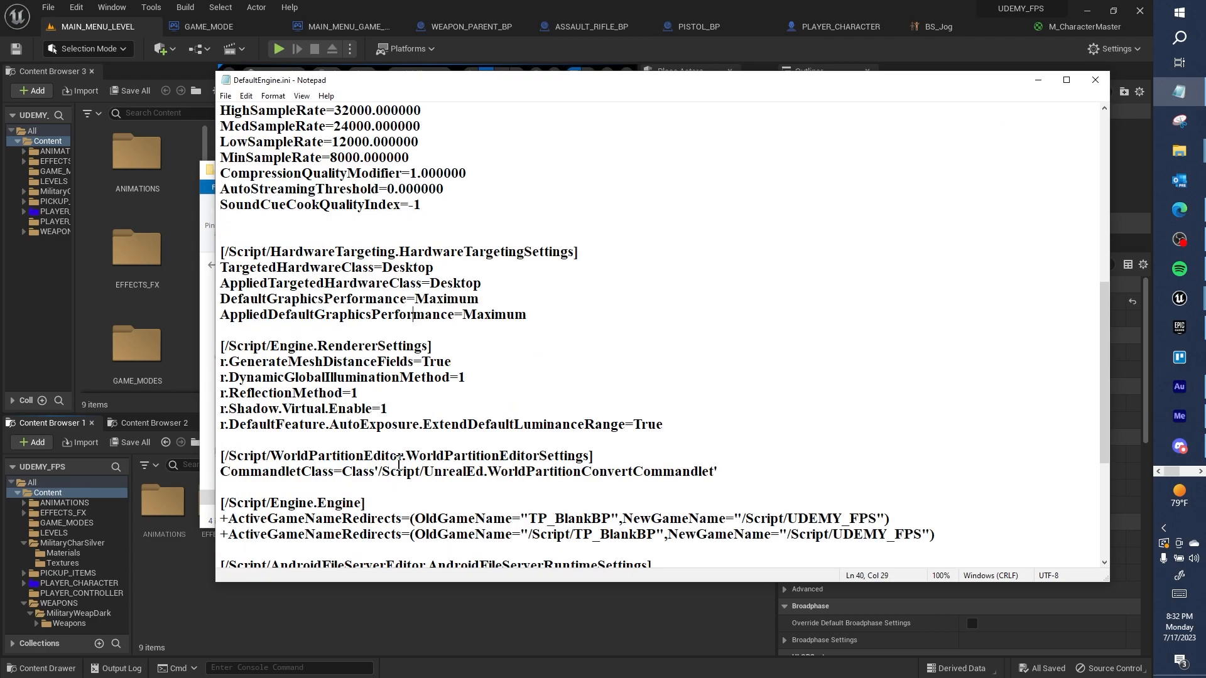
scroll(401, 439, "down", 5)
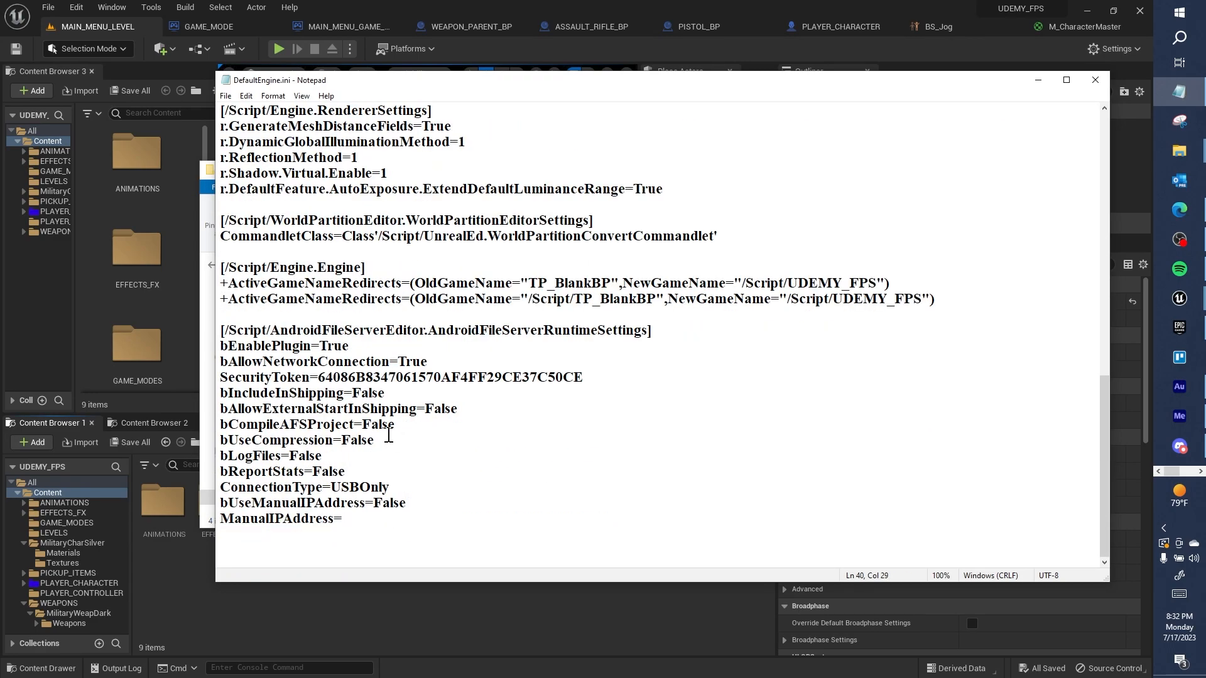
left_click_drag(277, 349, 381, 441)
left_click(341, 490)
left_click_drag(304, 332, 357, 356)
left_click(349, 377)
left_click(1096, 81)
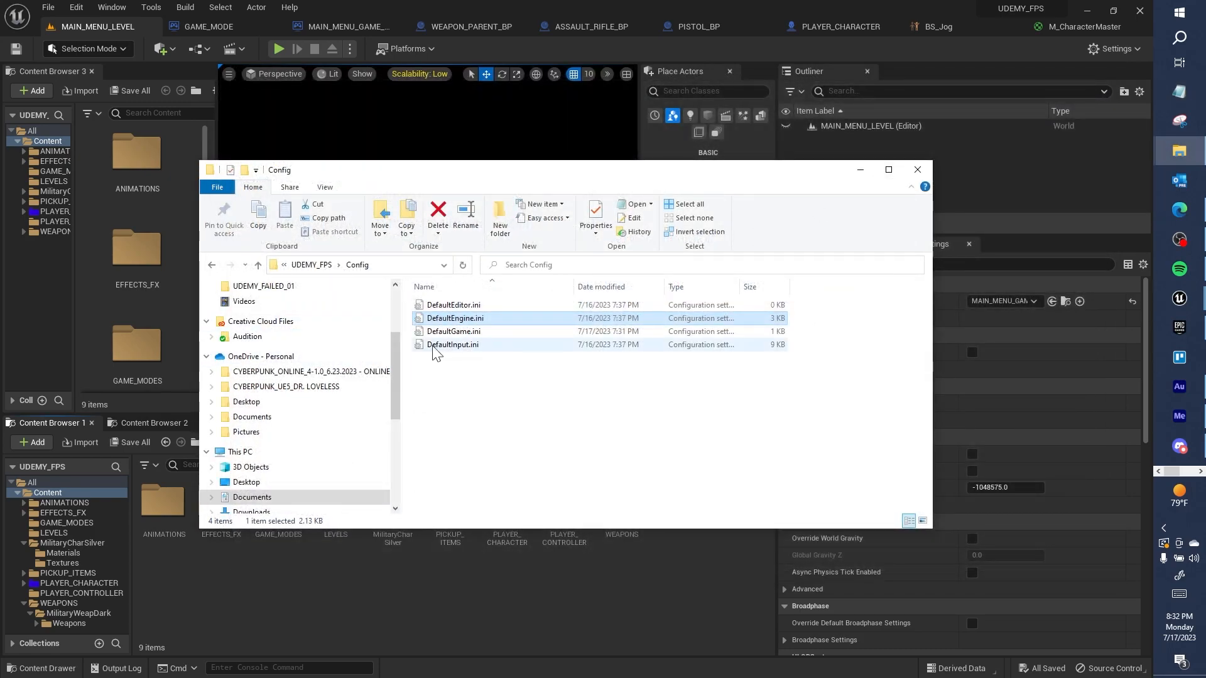
Check DefaultInput.ini, DefaultGame.ini and DefaultEditor.ini in turn, examining the project ID and build target entries in DefaultGame.ini
double_click(525, 347)
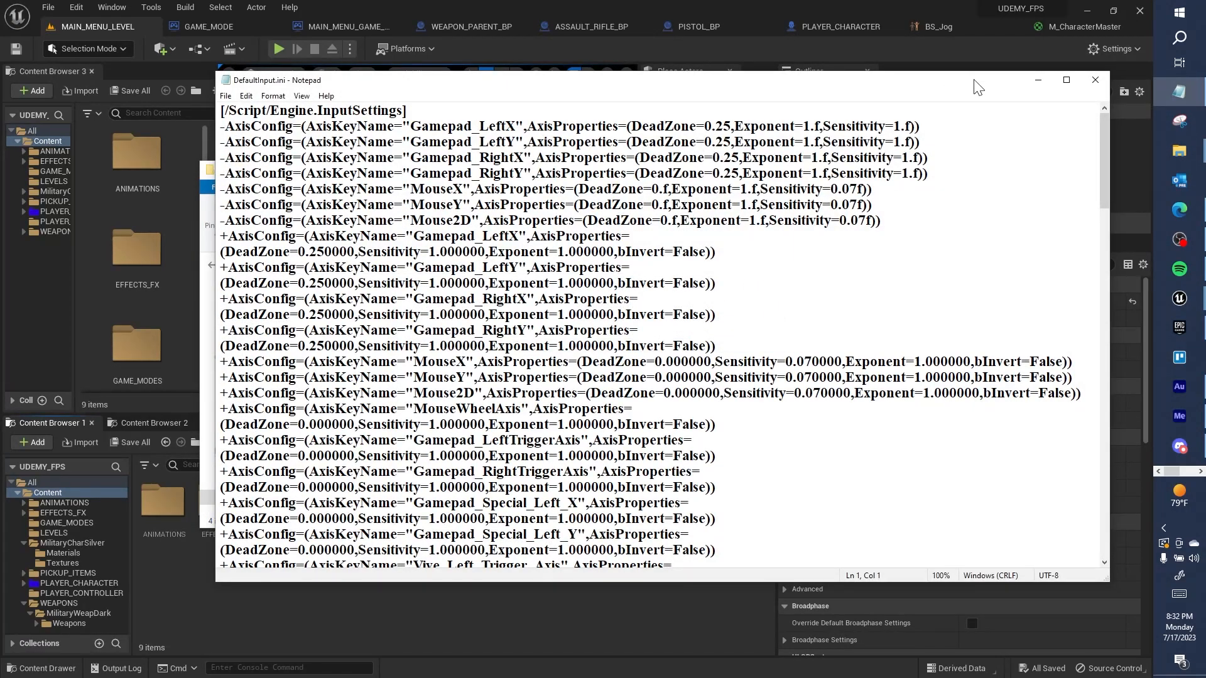
left_click(1093, 82)
double_click(484, 331)
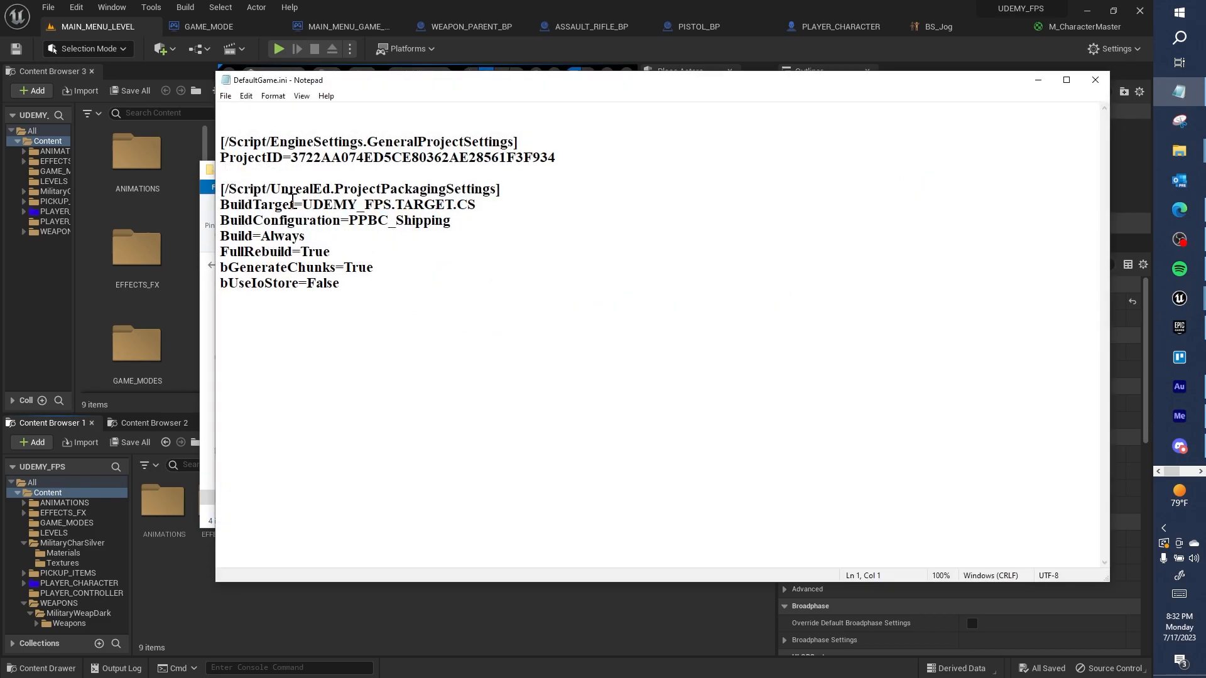
left_click_drag(268, 205, 481, 205)
left_click(449, 247)
left_click_drag(287, 155, 557, 159)
left_click(776, 143)
left_click(1095, 80)
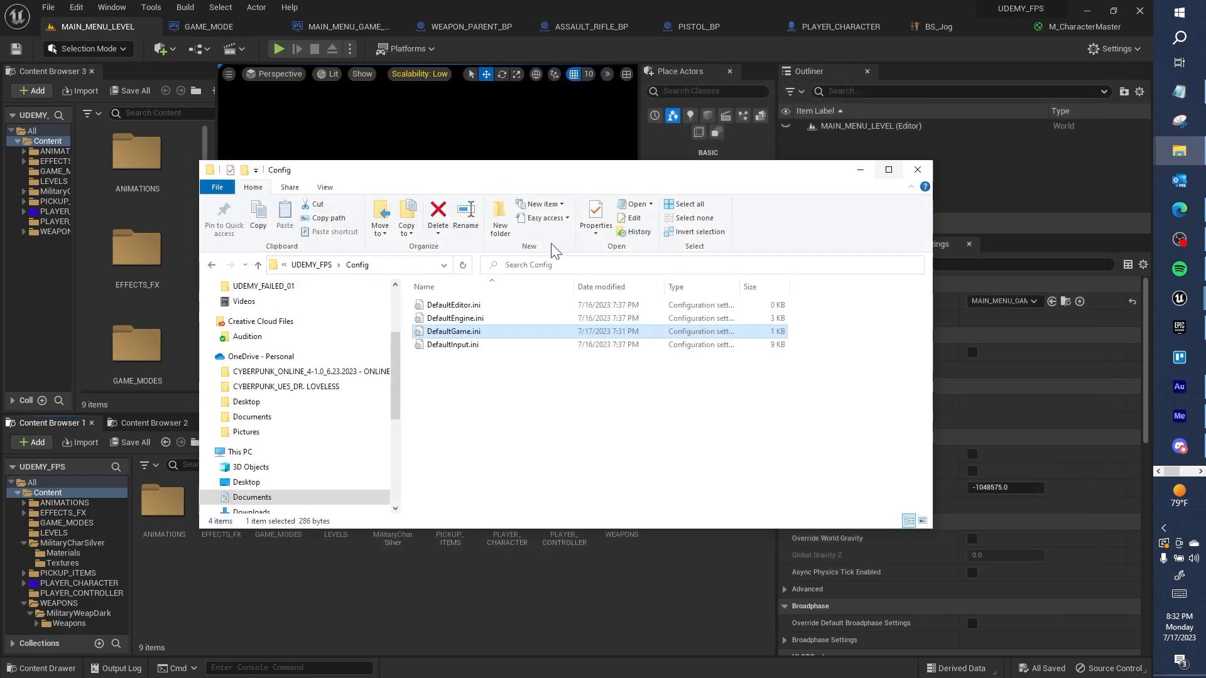
double_click(502, 306)
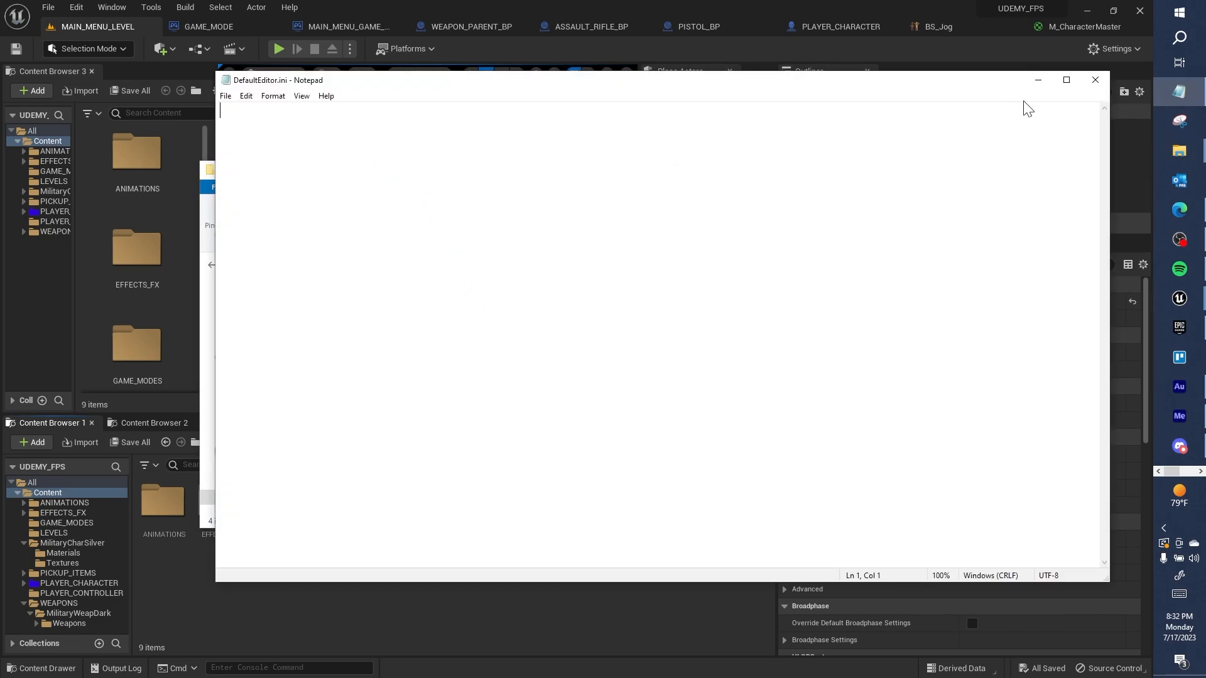
left_click(1094, 80)
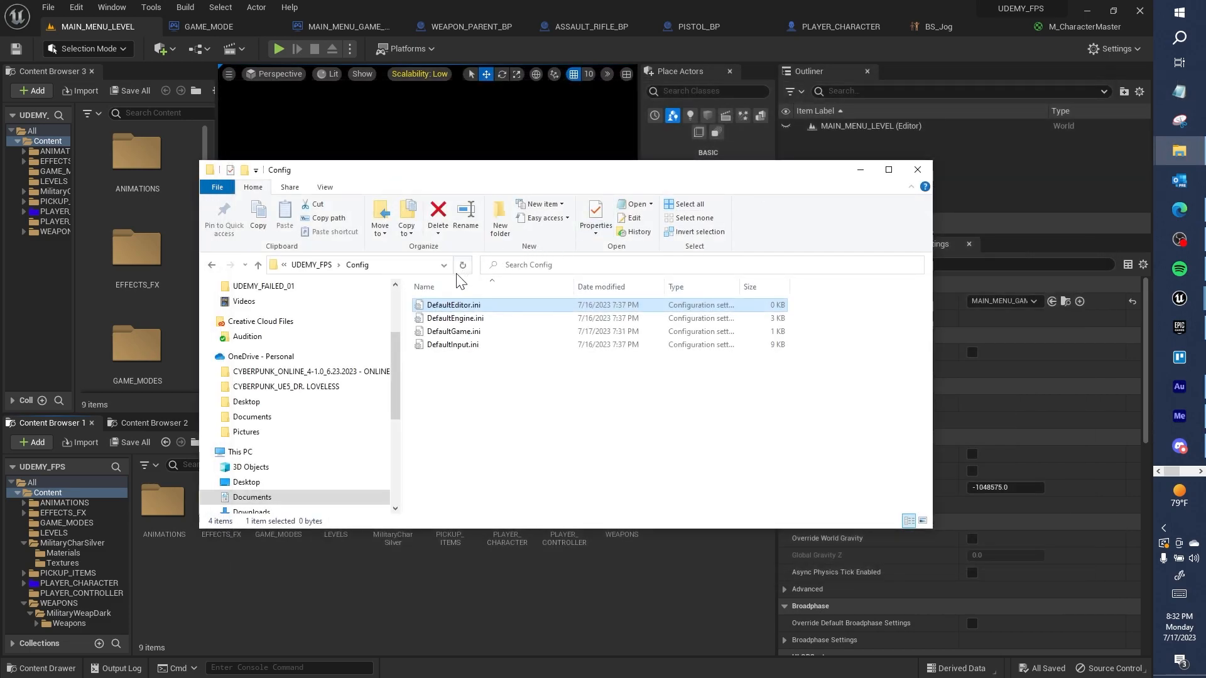
Delete the leftover MilitaryCharSilver folder from the project's Content directory on disk and close File Explorer
left_click(312, 265)
double_click(494, 319)
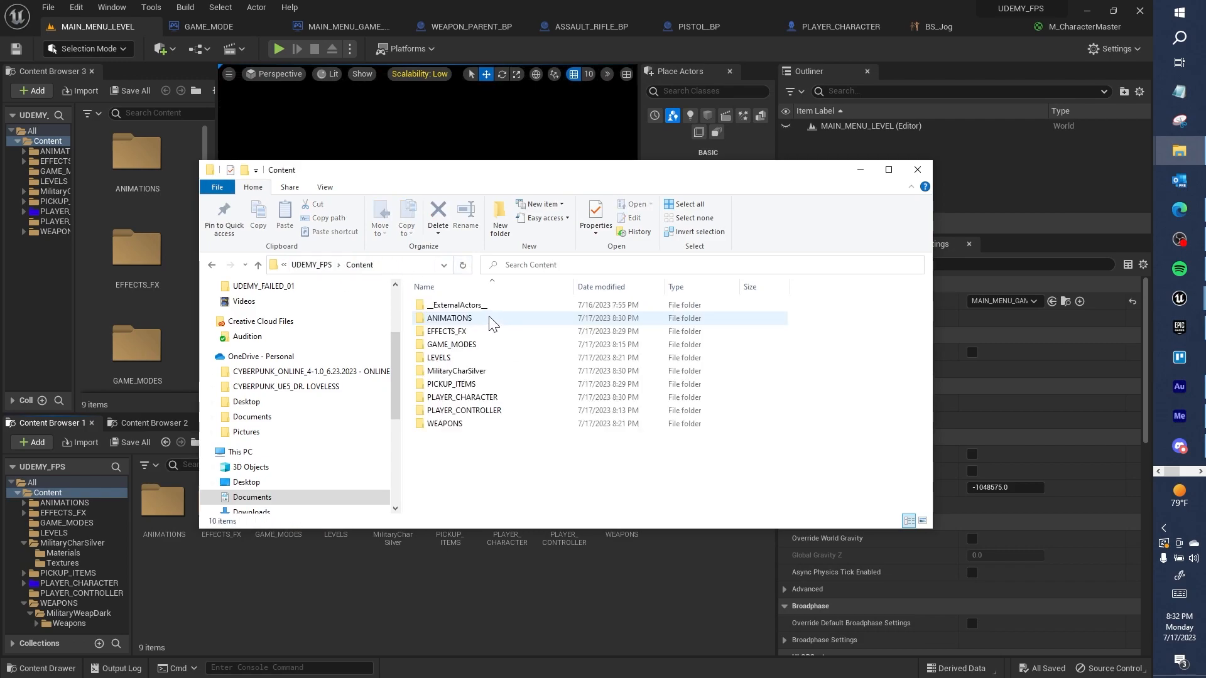
left_click(489, 371)
right_click(489, 371)
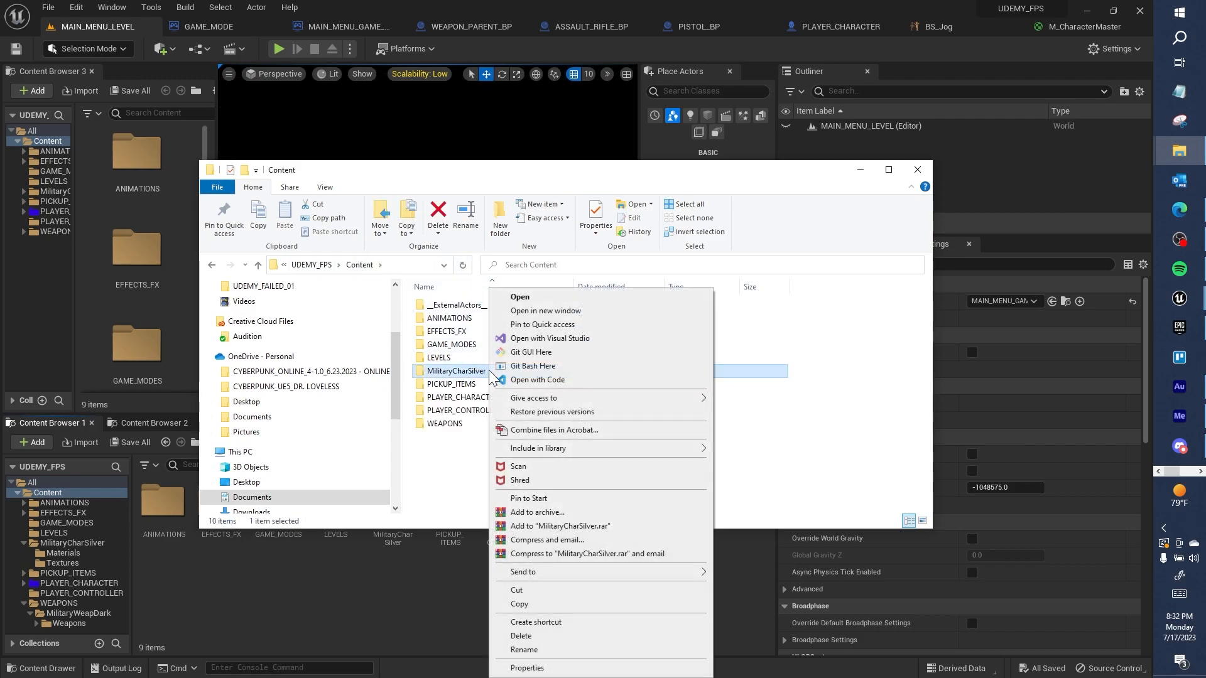
left_click(537, 635)
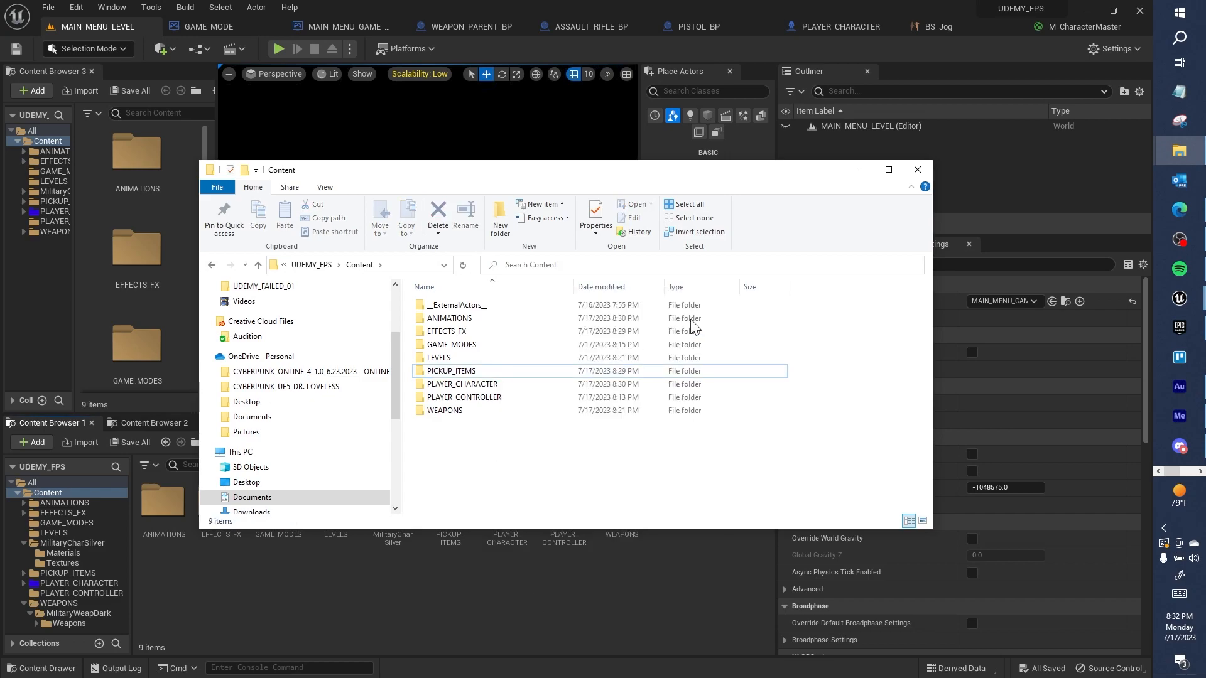
left_click(918, 170)
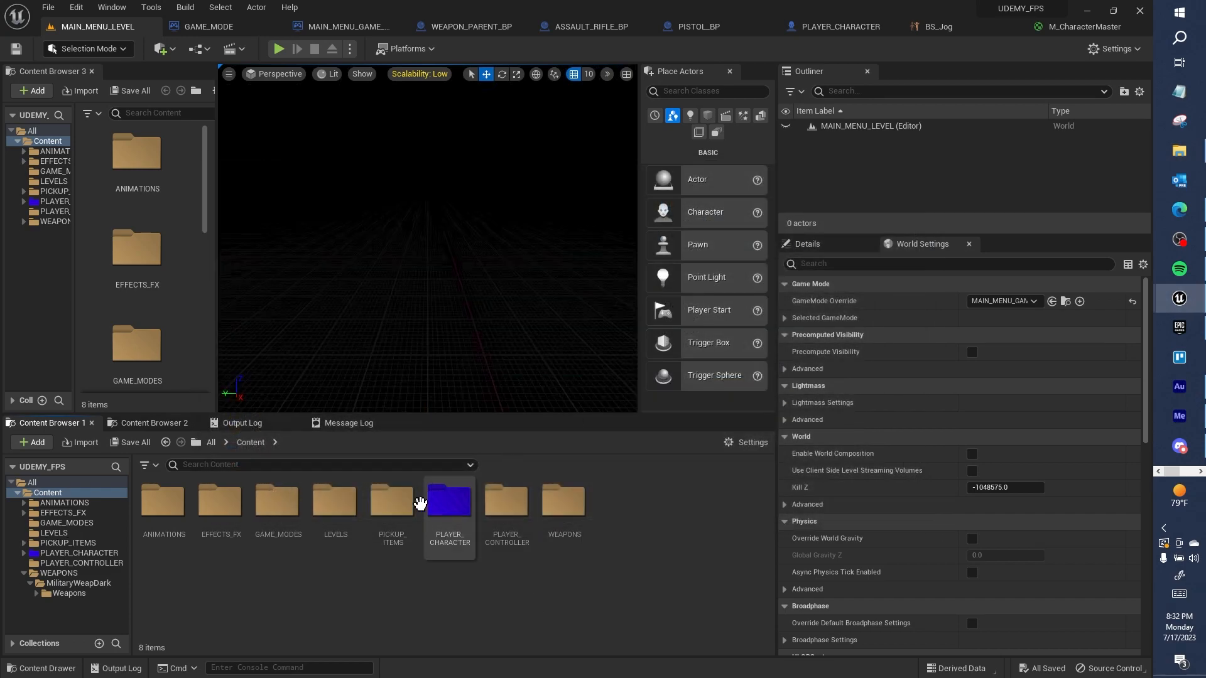
Bring up the Input asset types available for creation in the Content folder
right_click(637, 552)
mouse_move(671, 410)
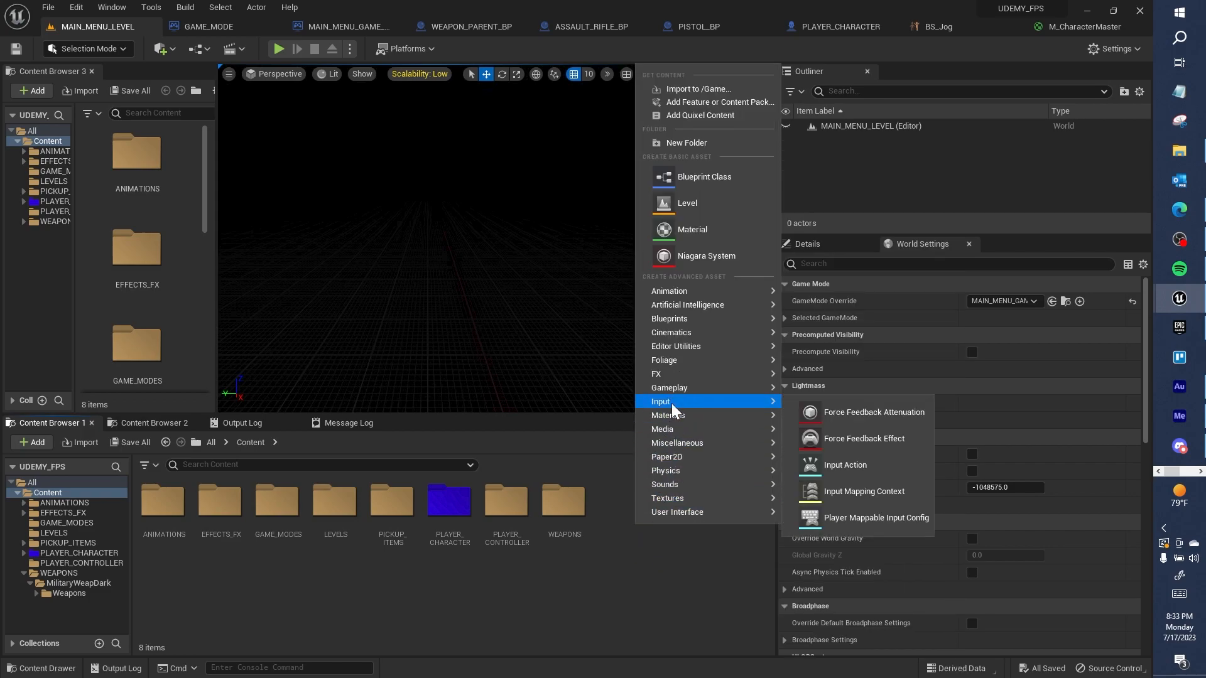